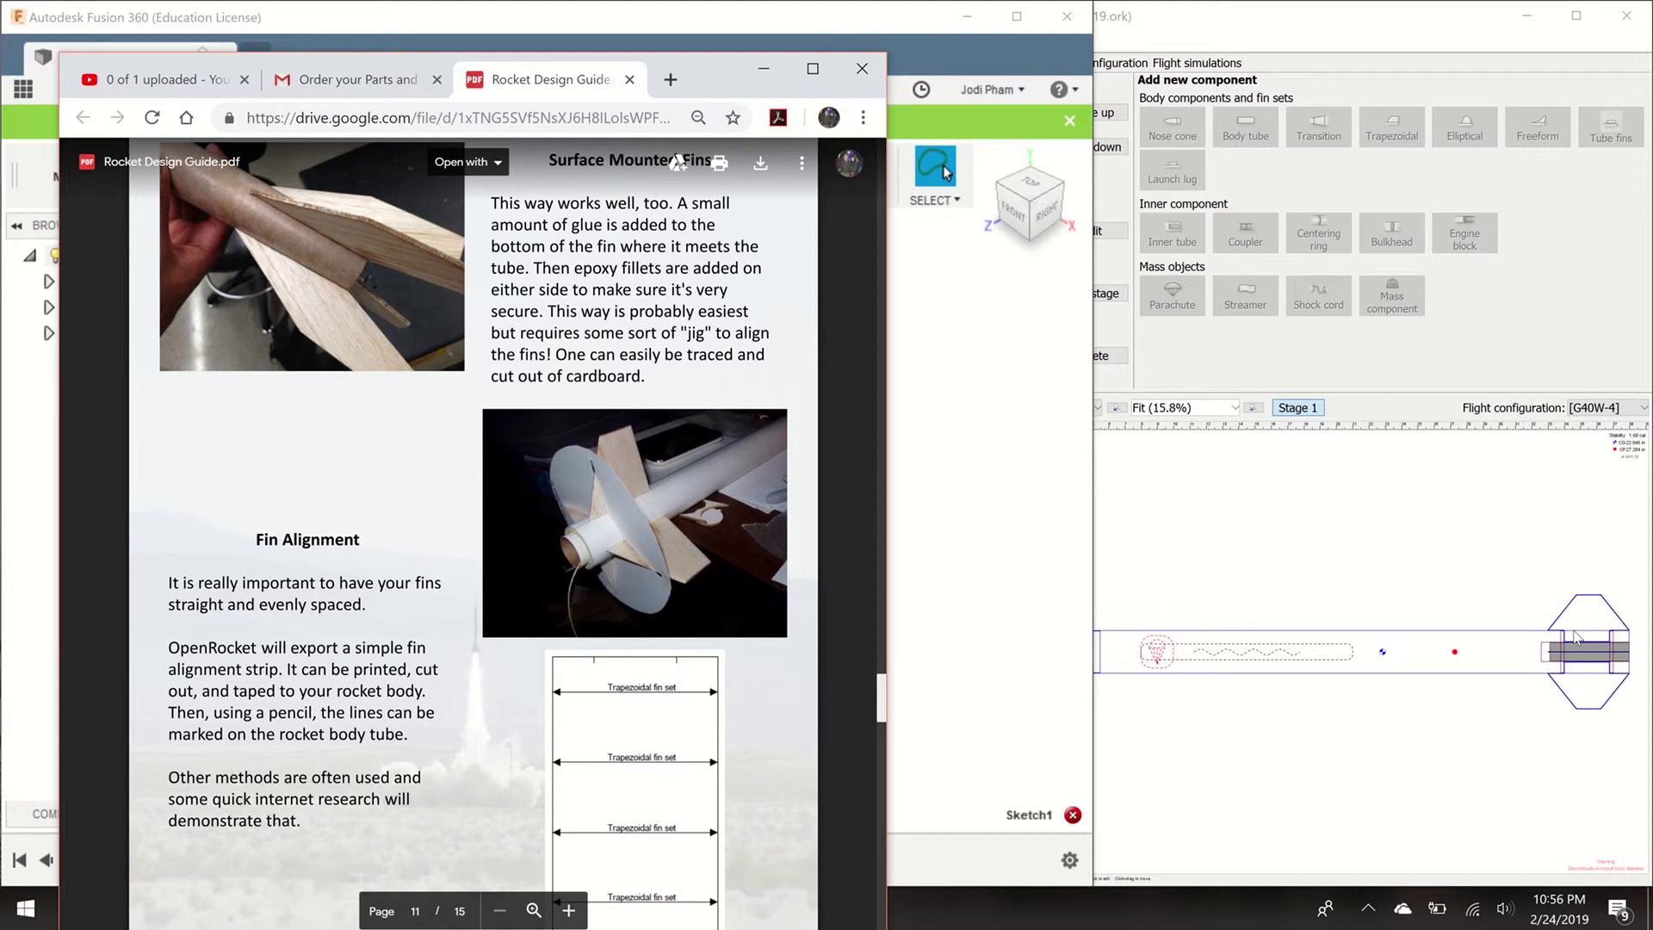
Minimize the Rocket Design Guide PDF in Chrome to reveal the empty Fusion 360 Drawing1 design
left_click(762, 68)
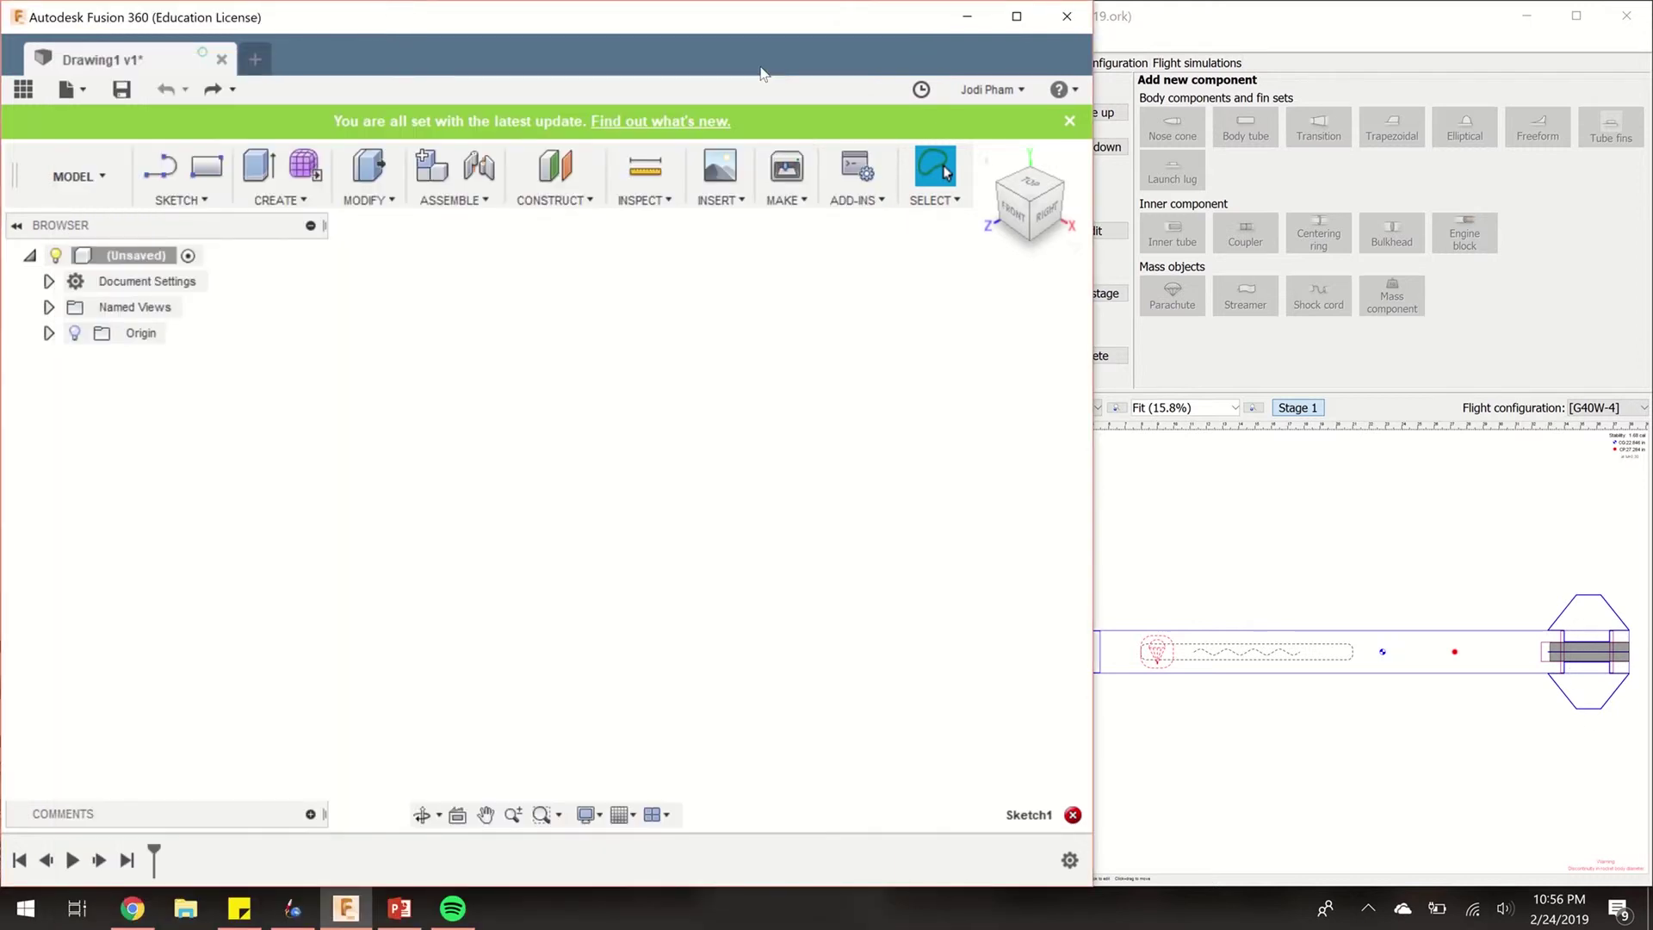
Create Sketch1 on the vertical front (XY) origin plane
left_click(155, 201)
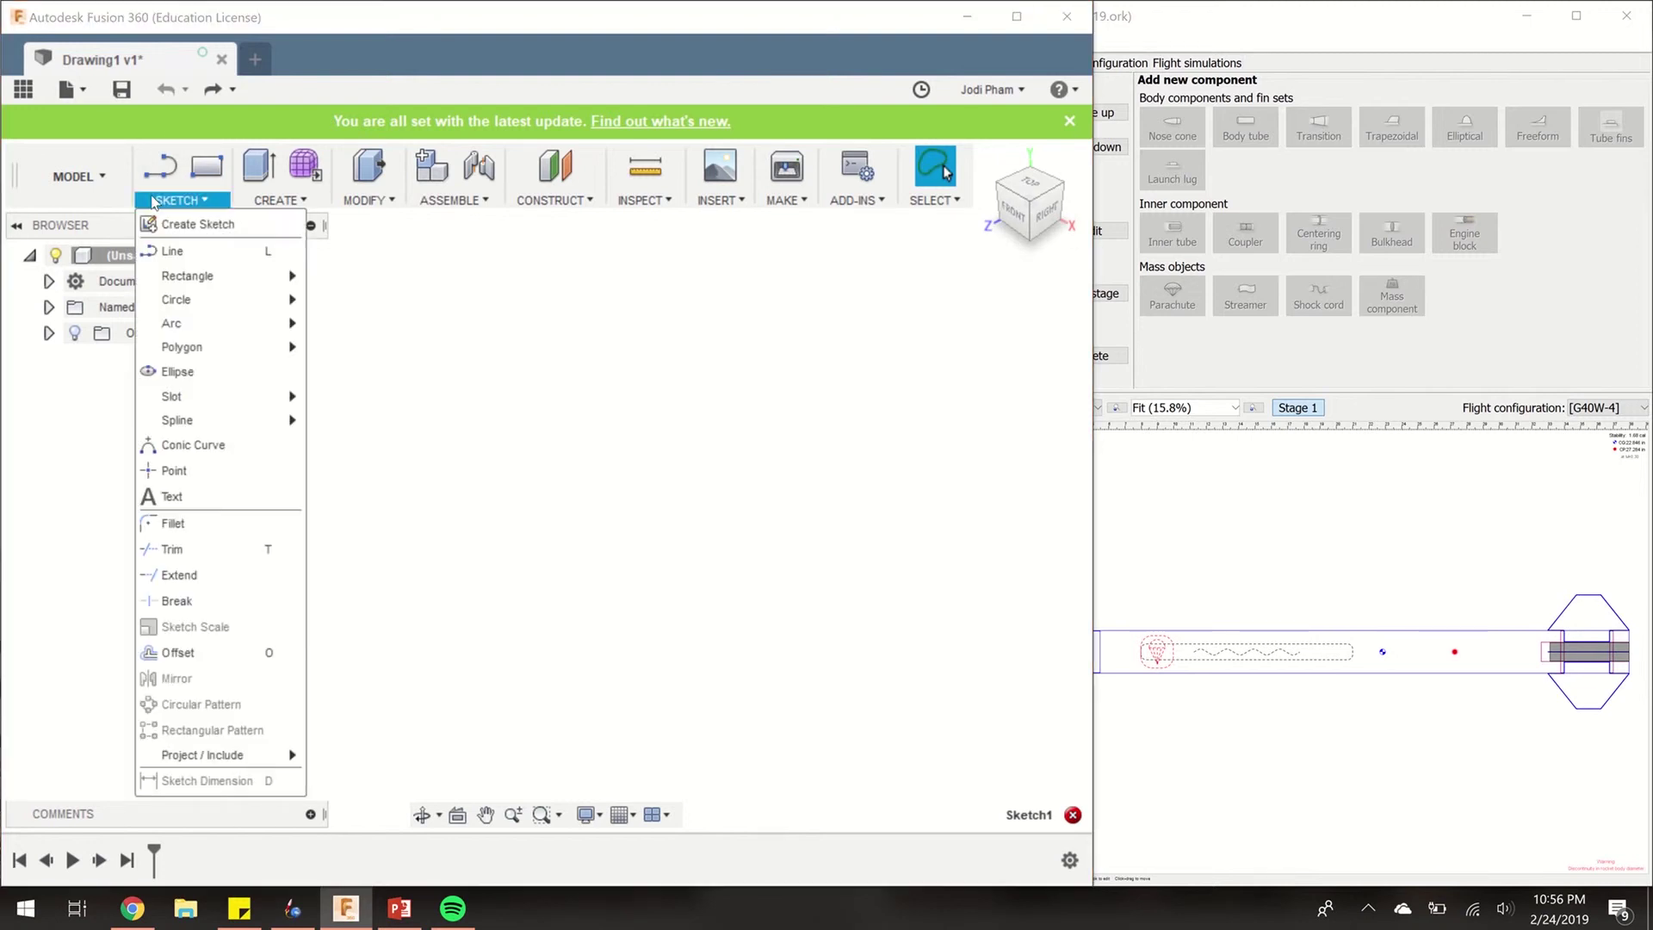
left_click(205, 224)
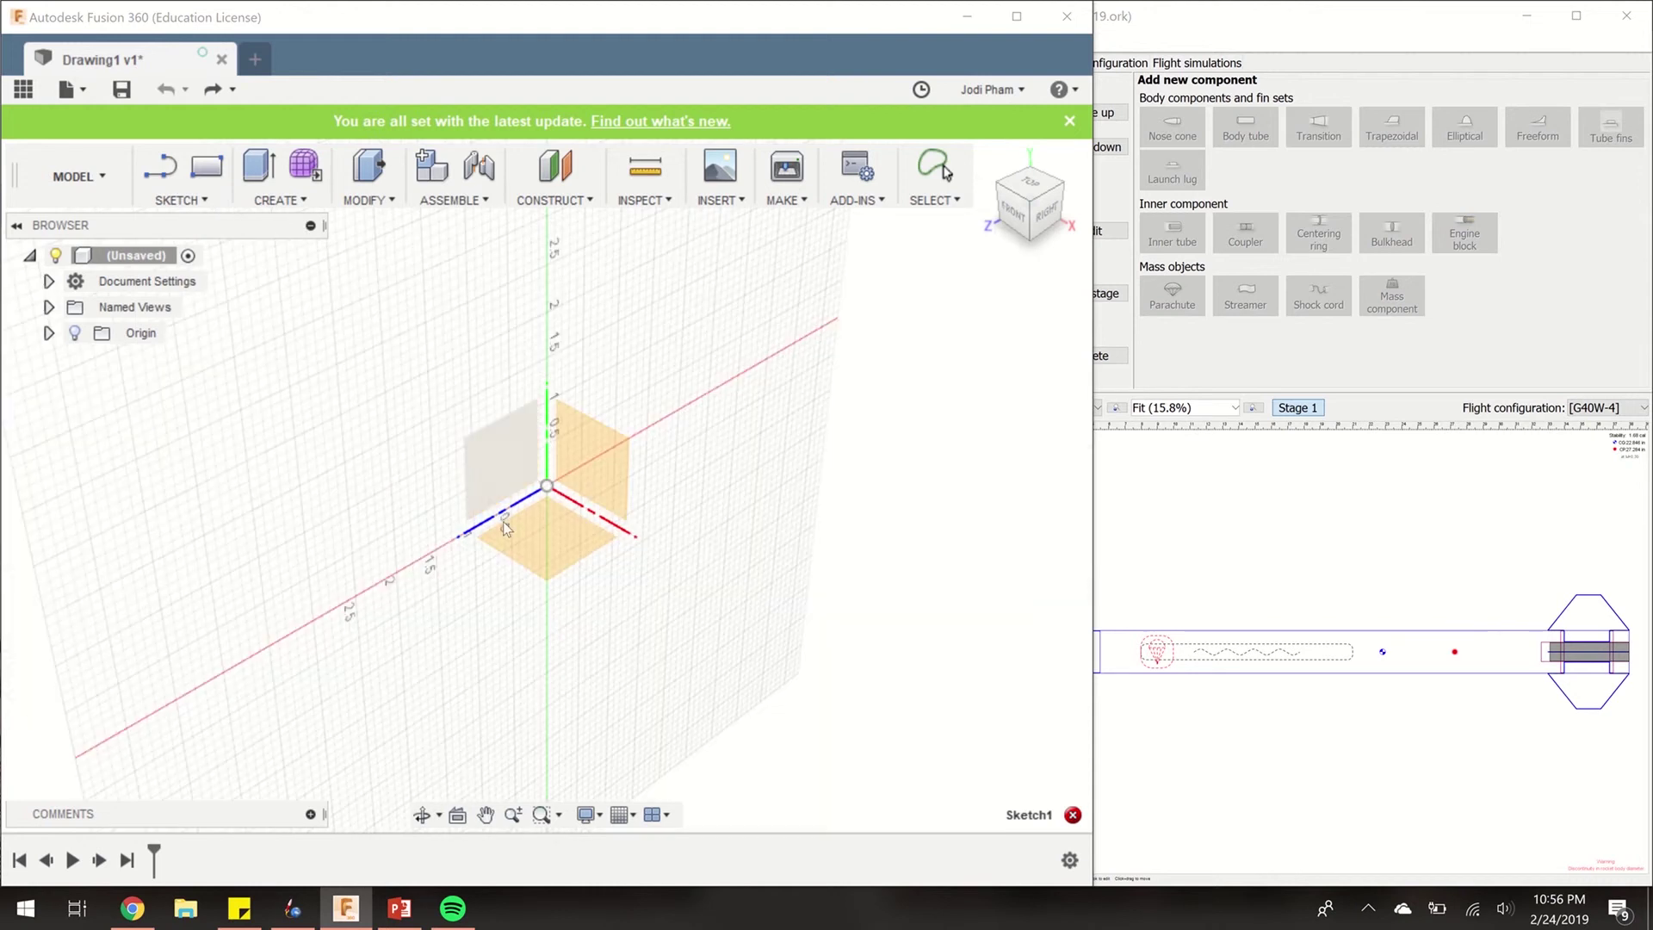
left_click(613, 470)
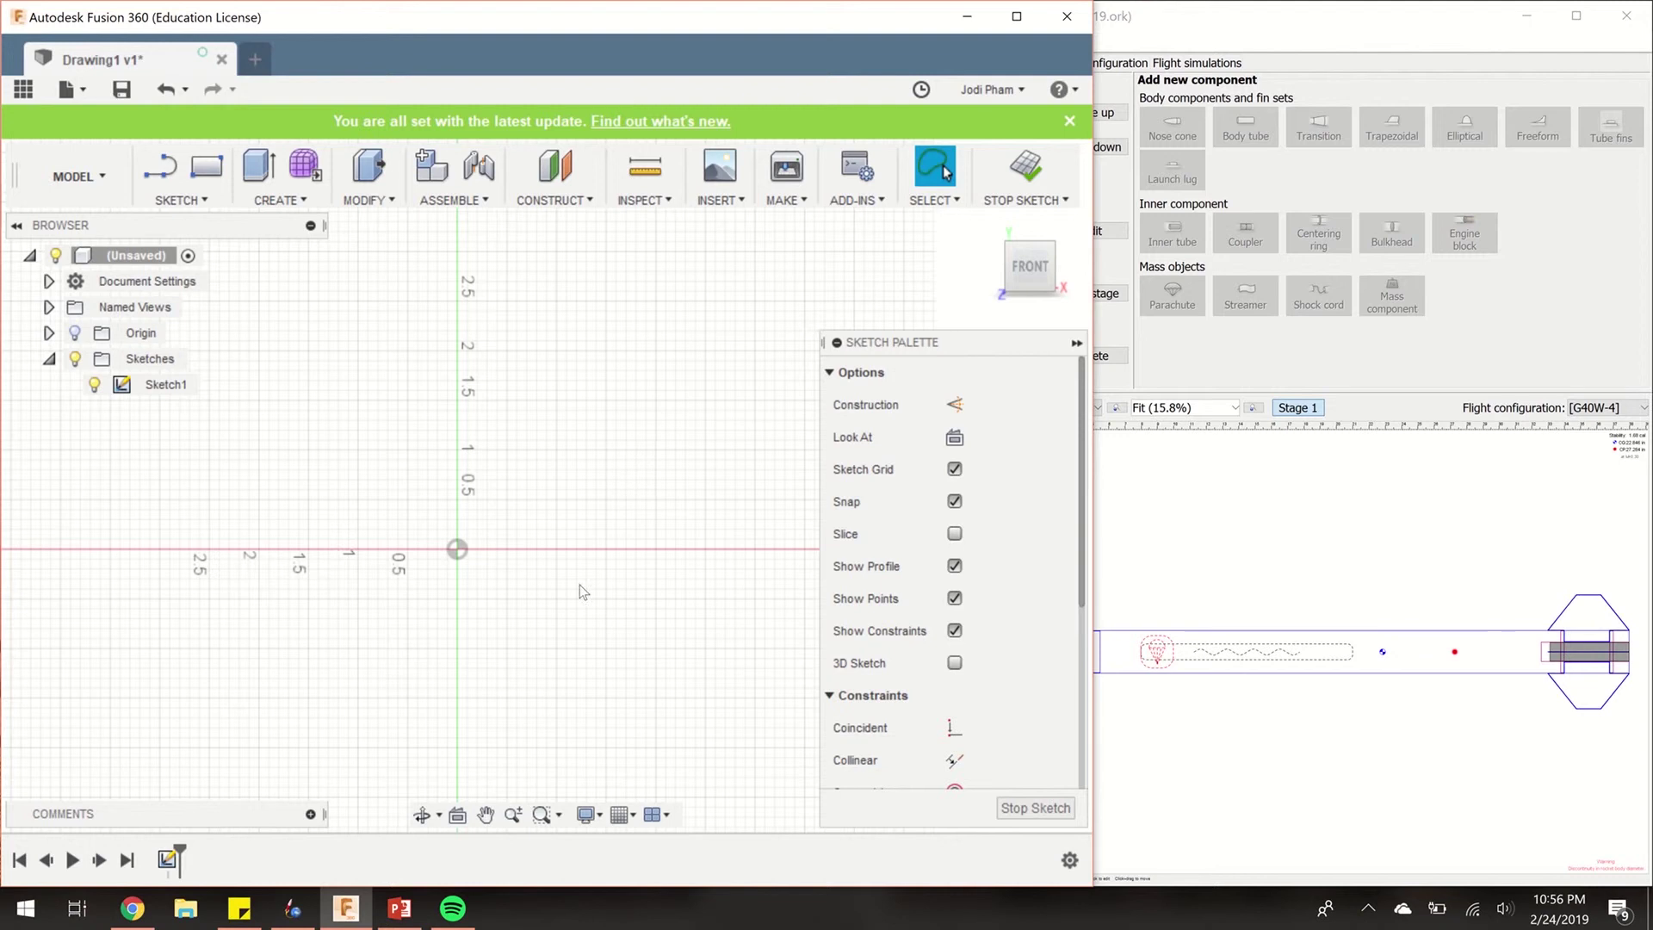
Pan the sketch view, then bring the OpenRocket Rocket (Example 2019.ork) window forward
left_click(486, 816)
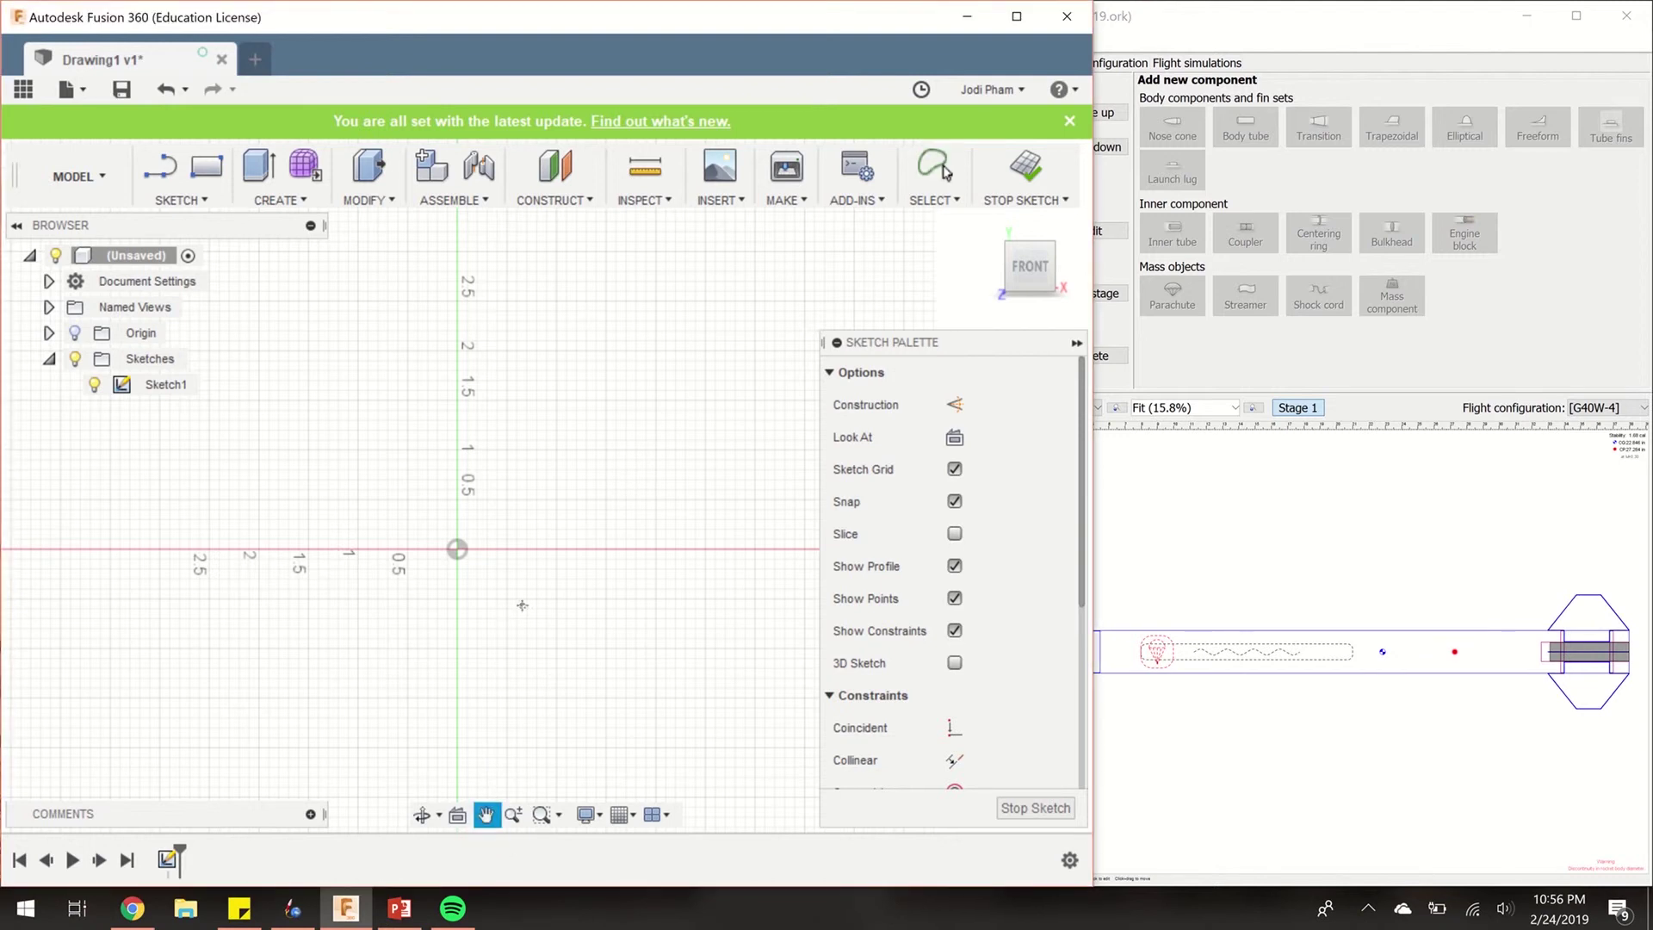
left_click_drag(480, 712, 549, 626)
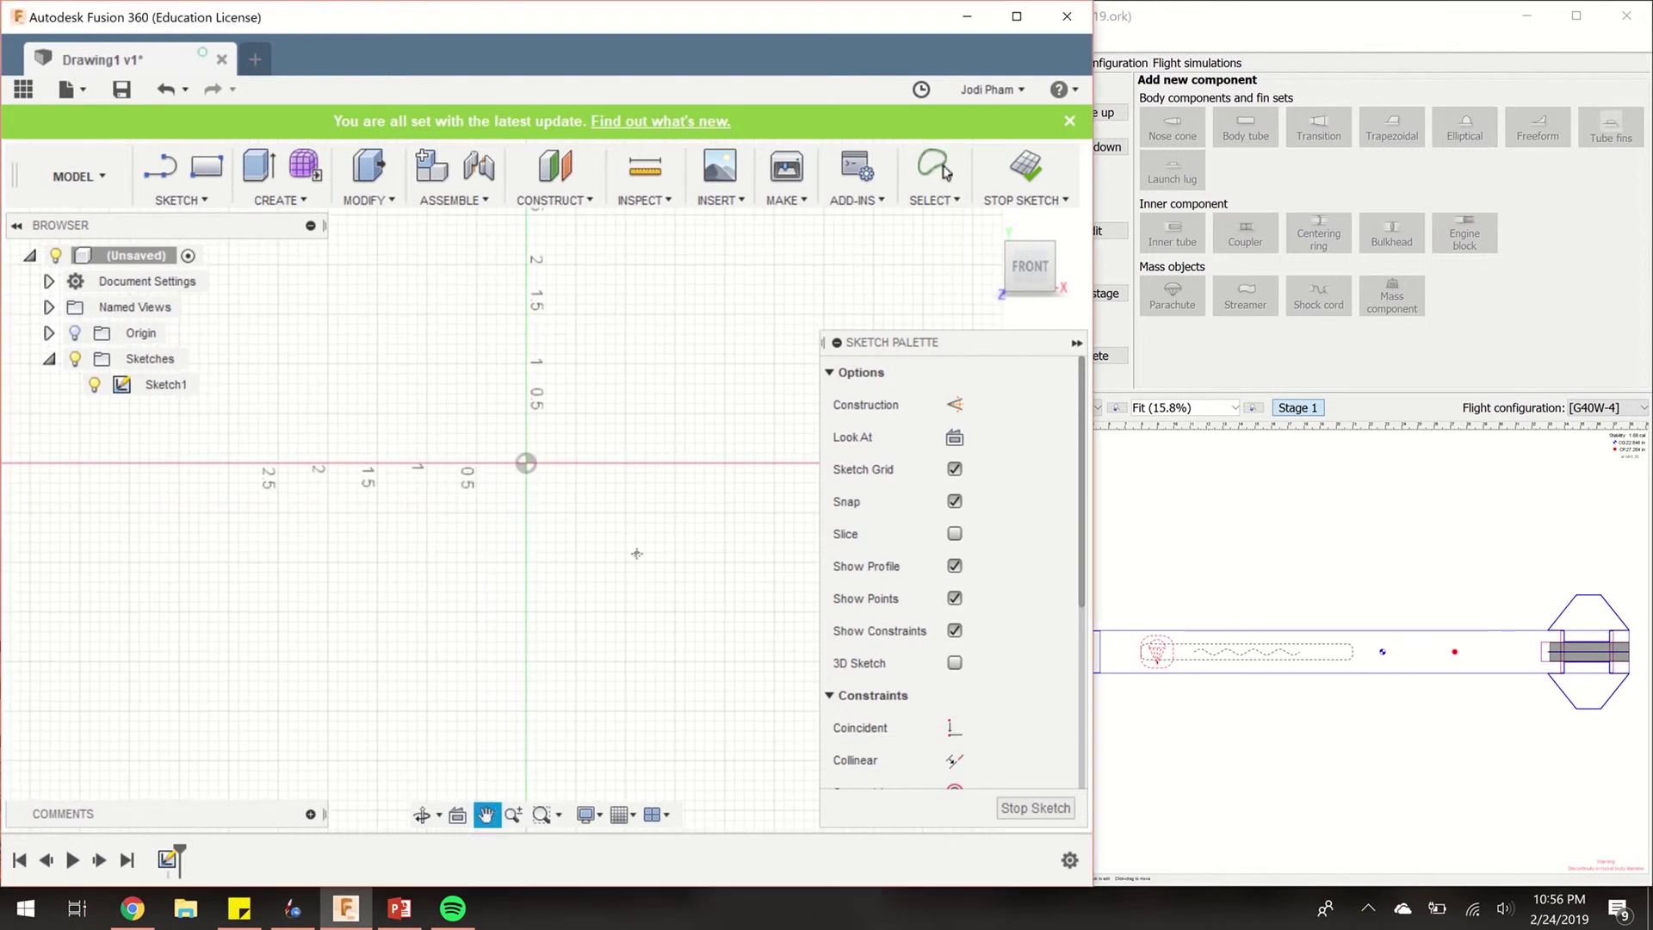
left_click_drag(568, 461, 526, 501)
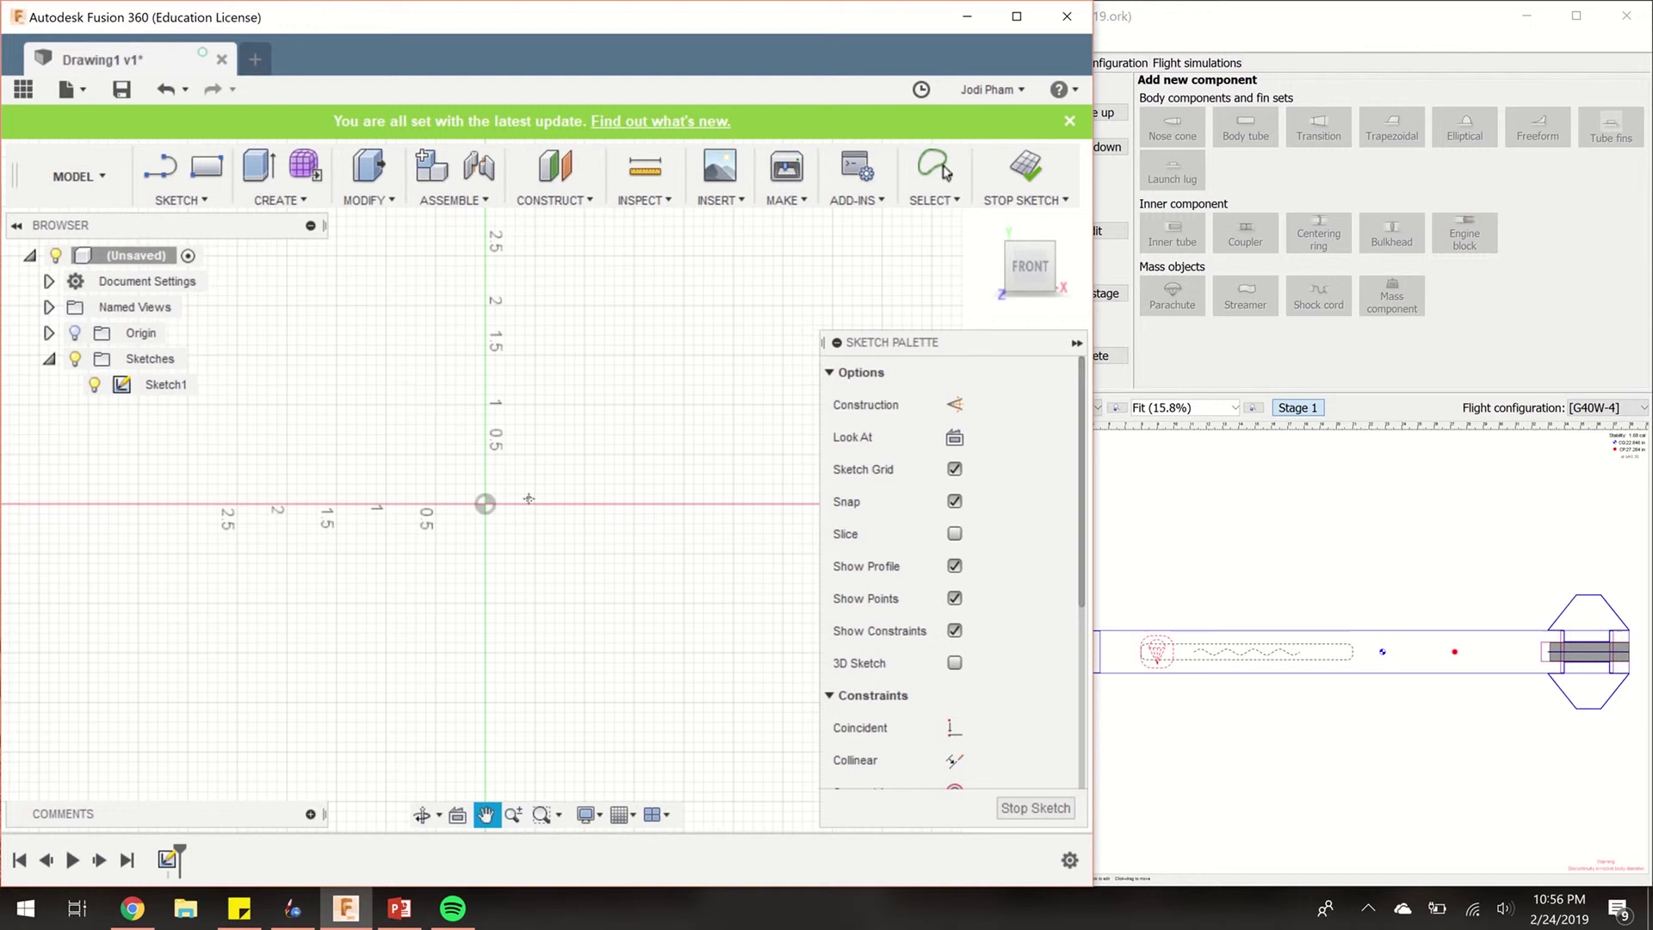
left_click(1248, 566)
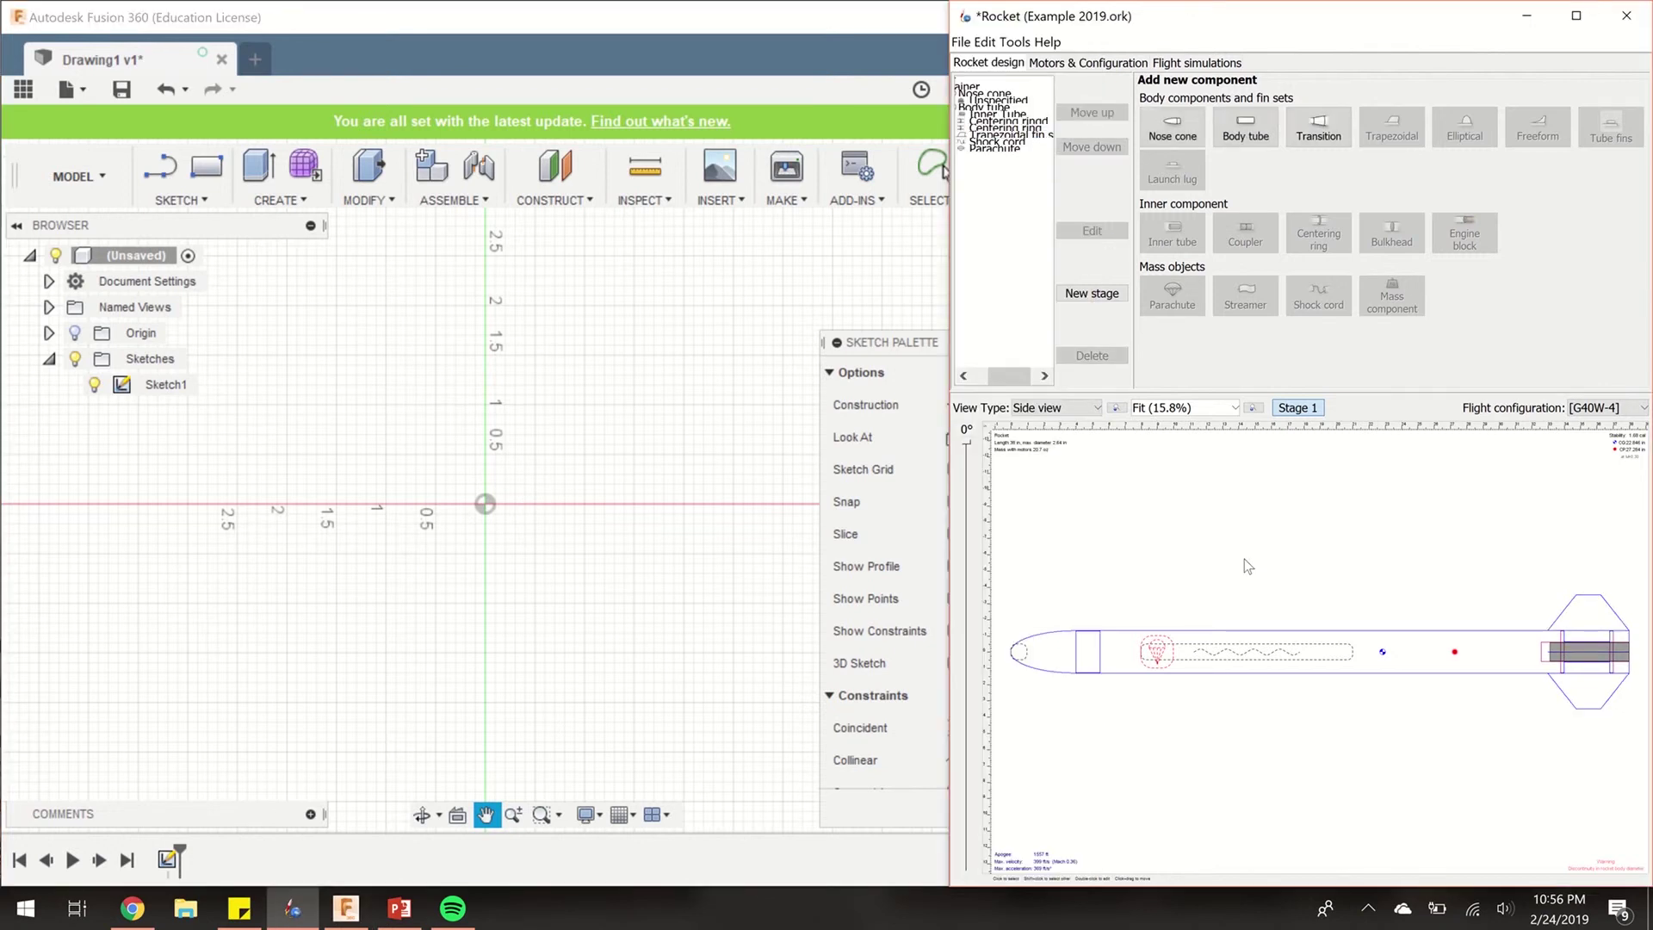
Open the body tube's configuration in OpenRocket to read its 2.64 in outer diameter
double_click(1118, 663)
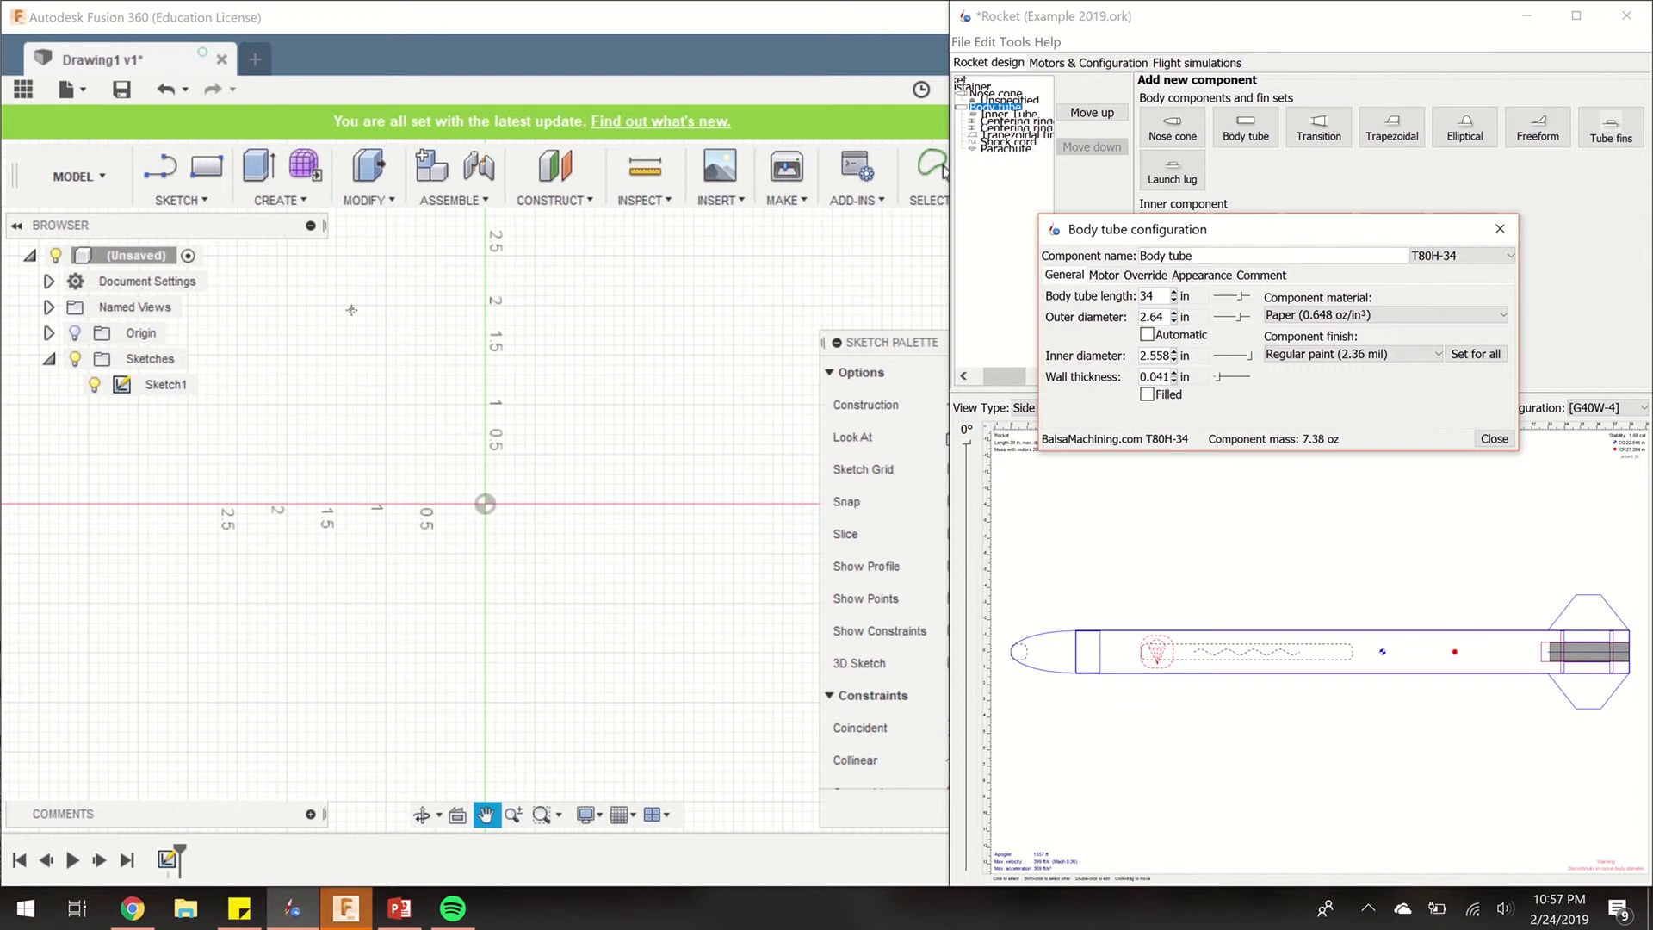
Draw a center-diameter circle at the sketch origin with a 2.64 in diameter
left_click(204, 201)
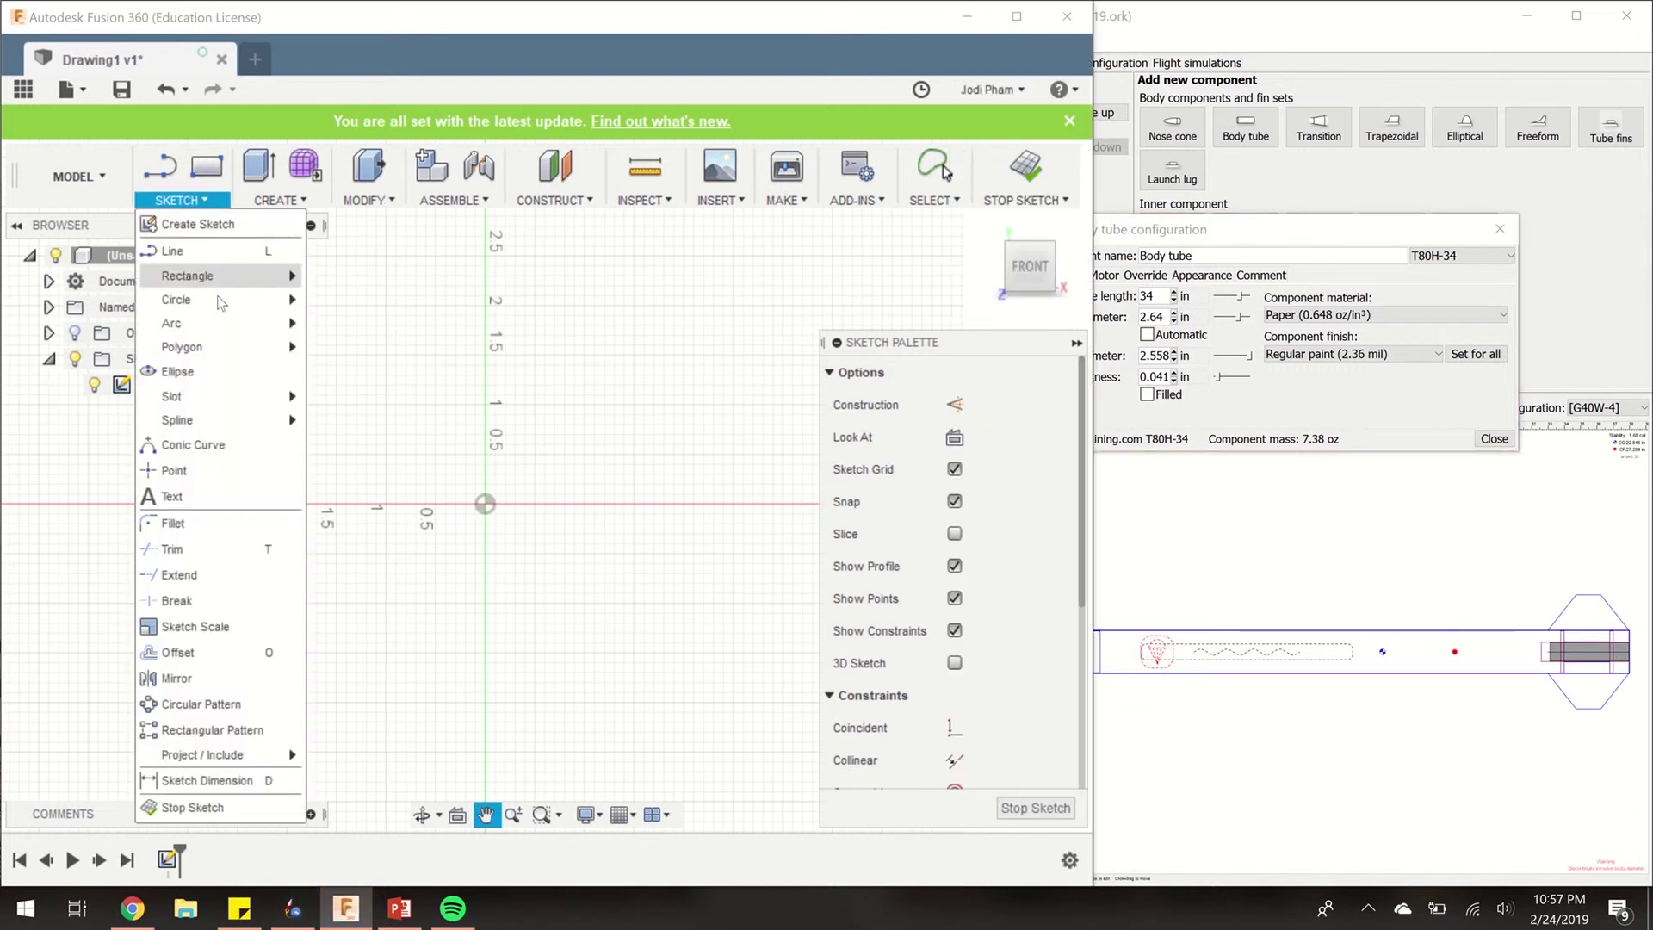
mouse_move(217, 296)
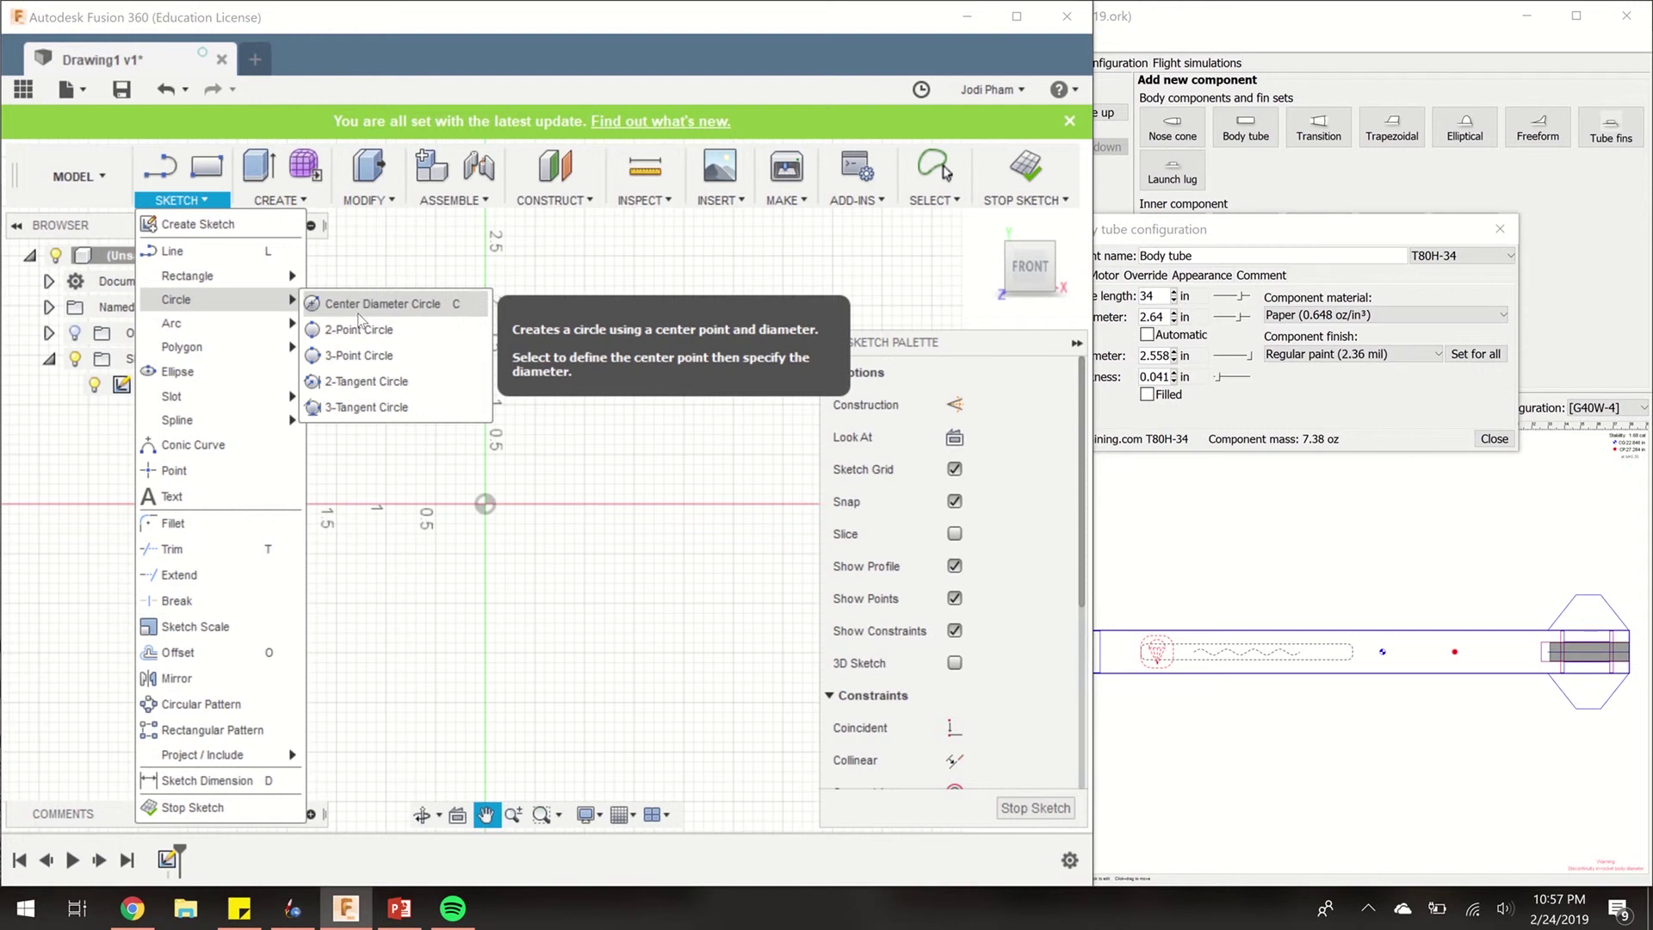
left_click(359, 313)
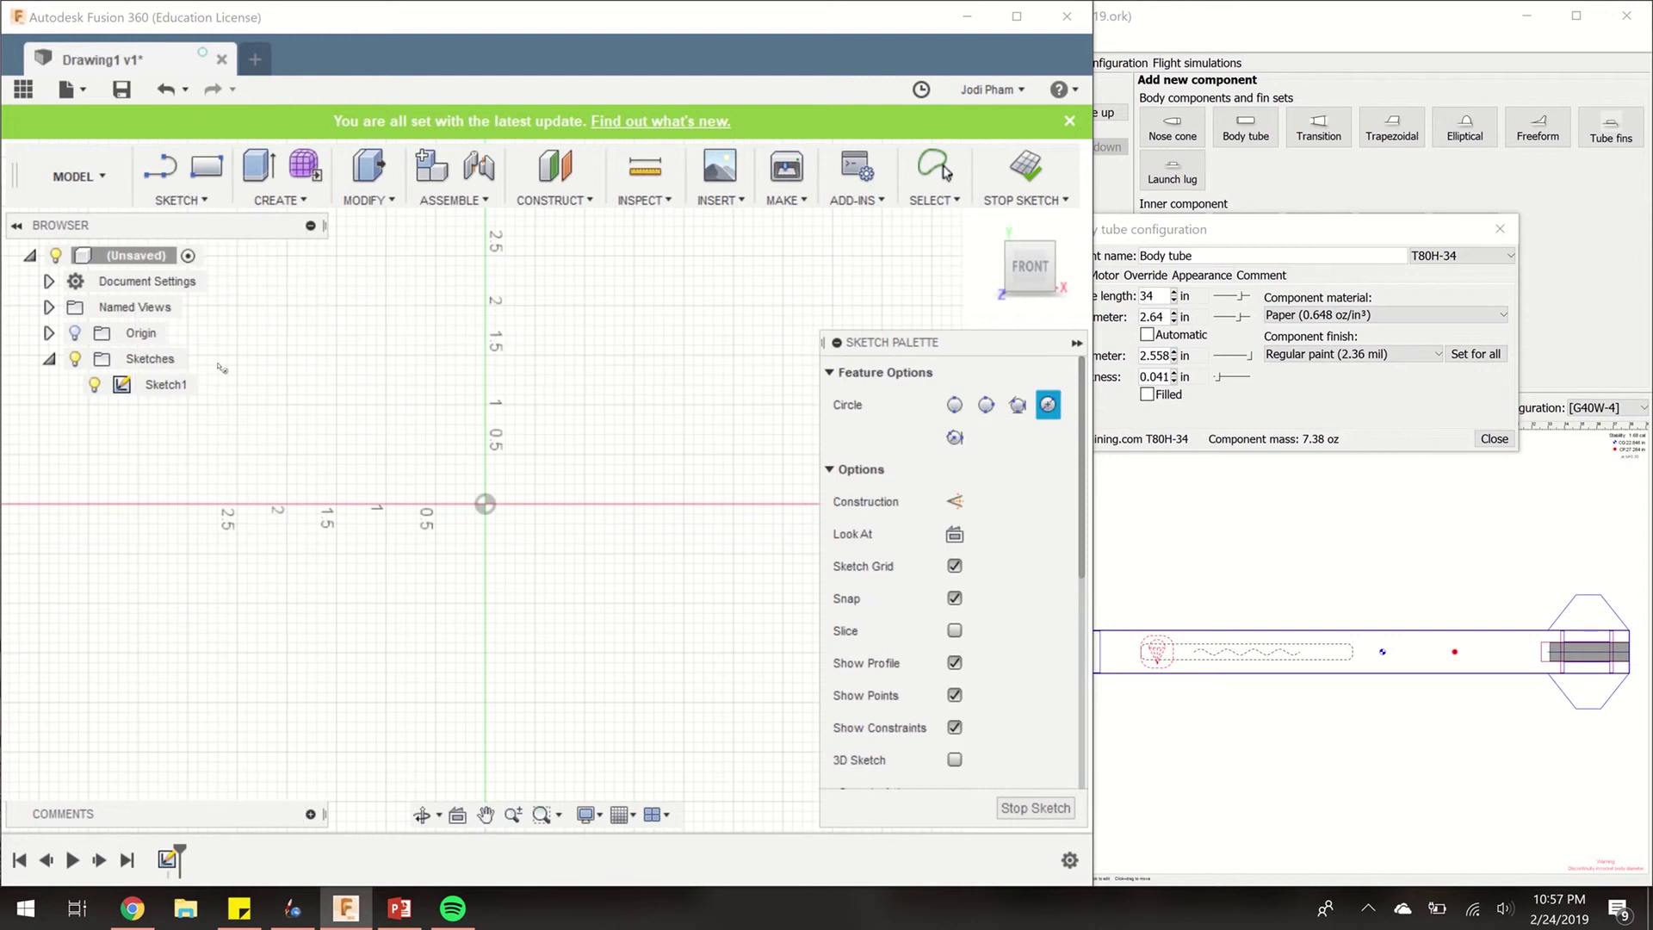
left_click(486, 505)
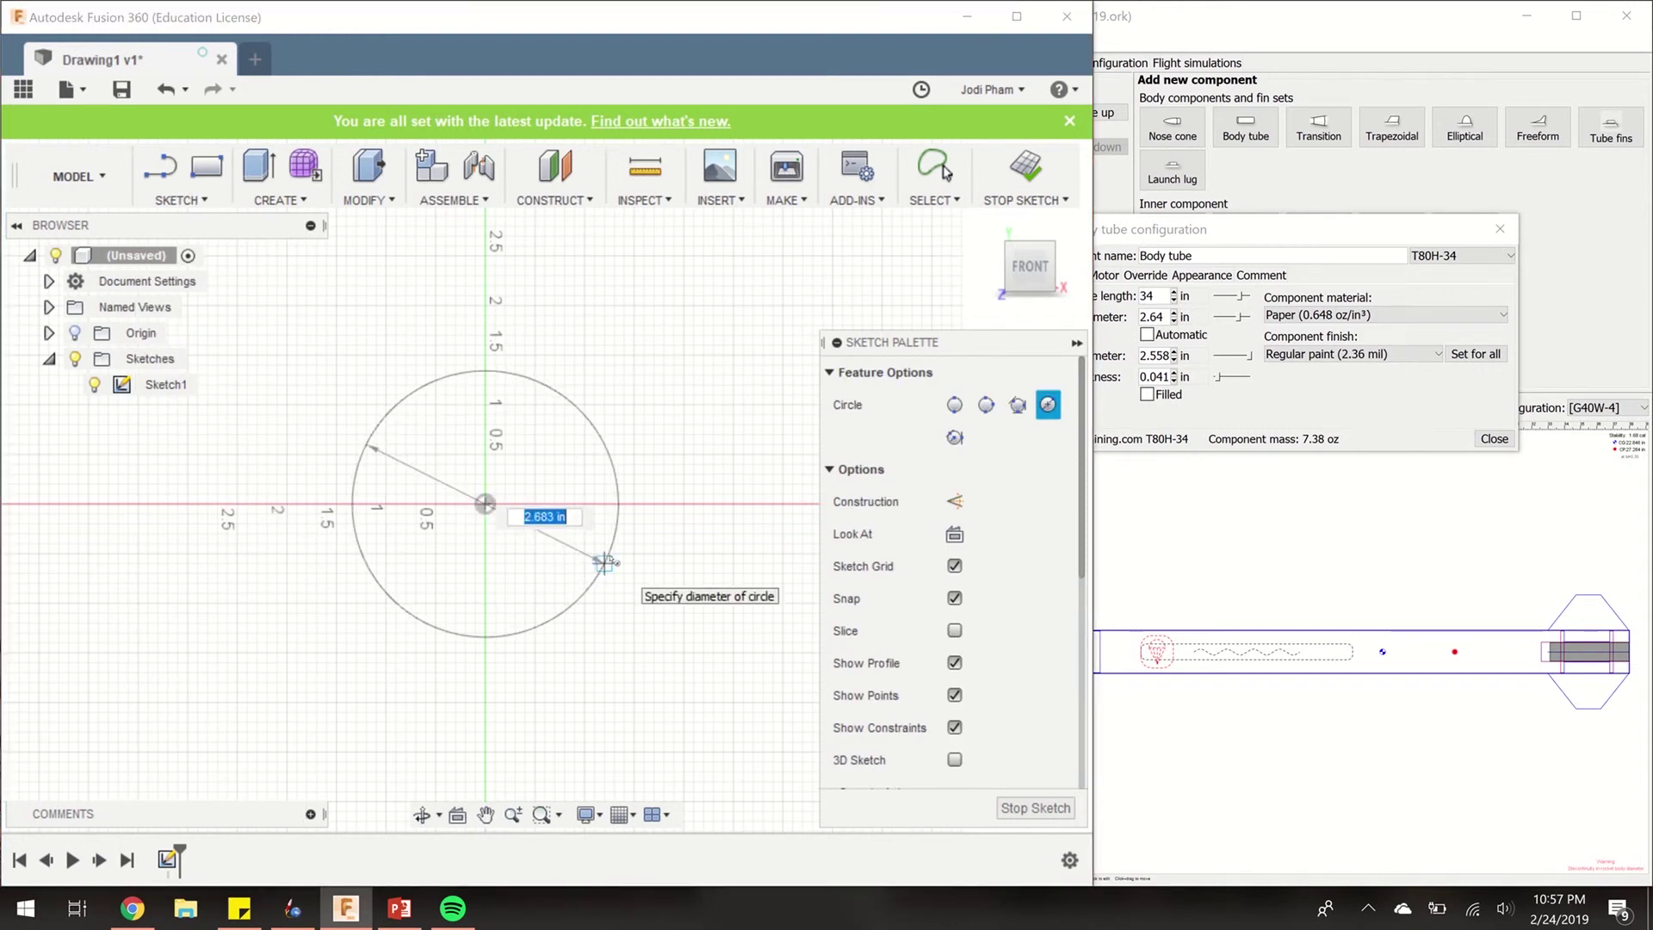
type("2.64")
key("Tab")
key("Return")
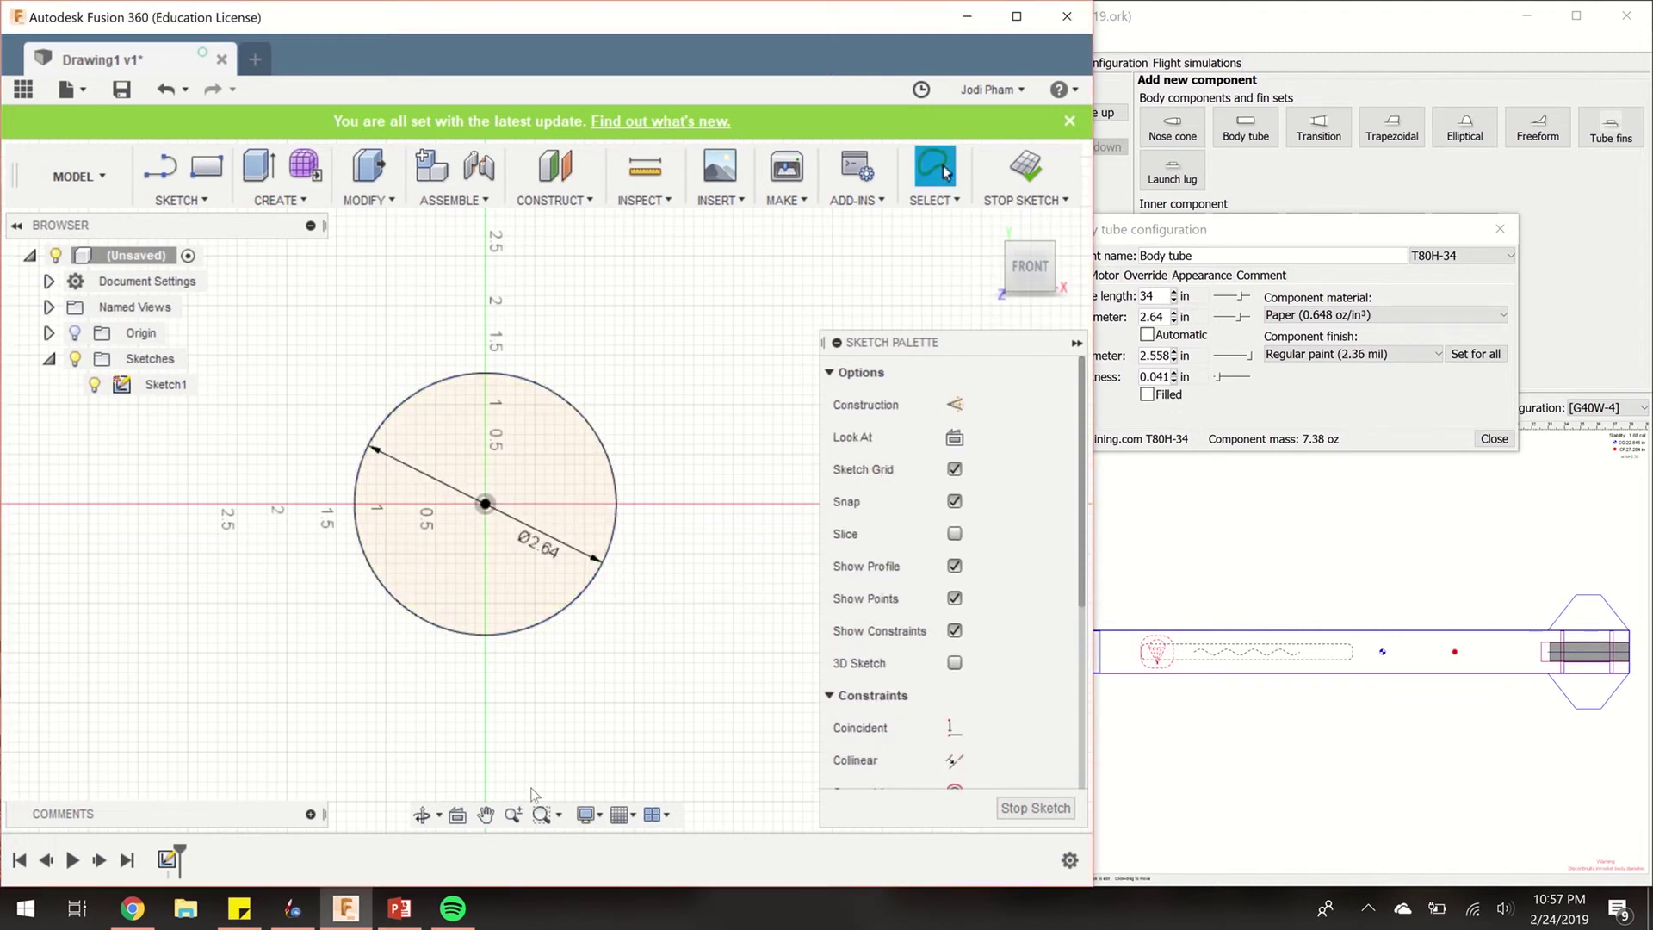
Zoom out on the sketch and activate the Line tool
left_click(513, 815)
mouse_move(602, 539)
left_mouse_down()
mouse_move(604, 581)
mouse_move(597, 470)
left_mouse_up()
left_click(178, 200)
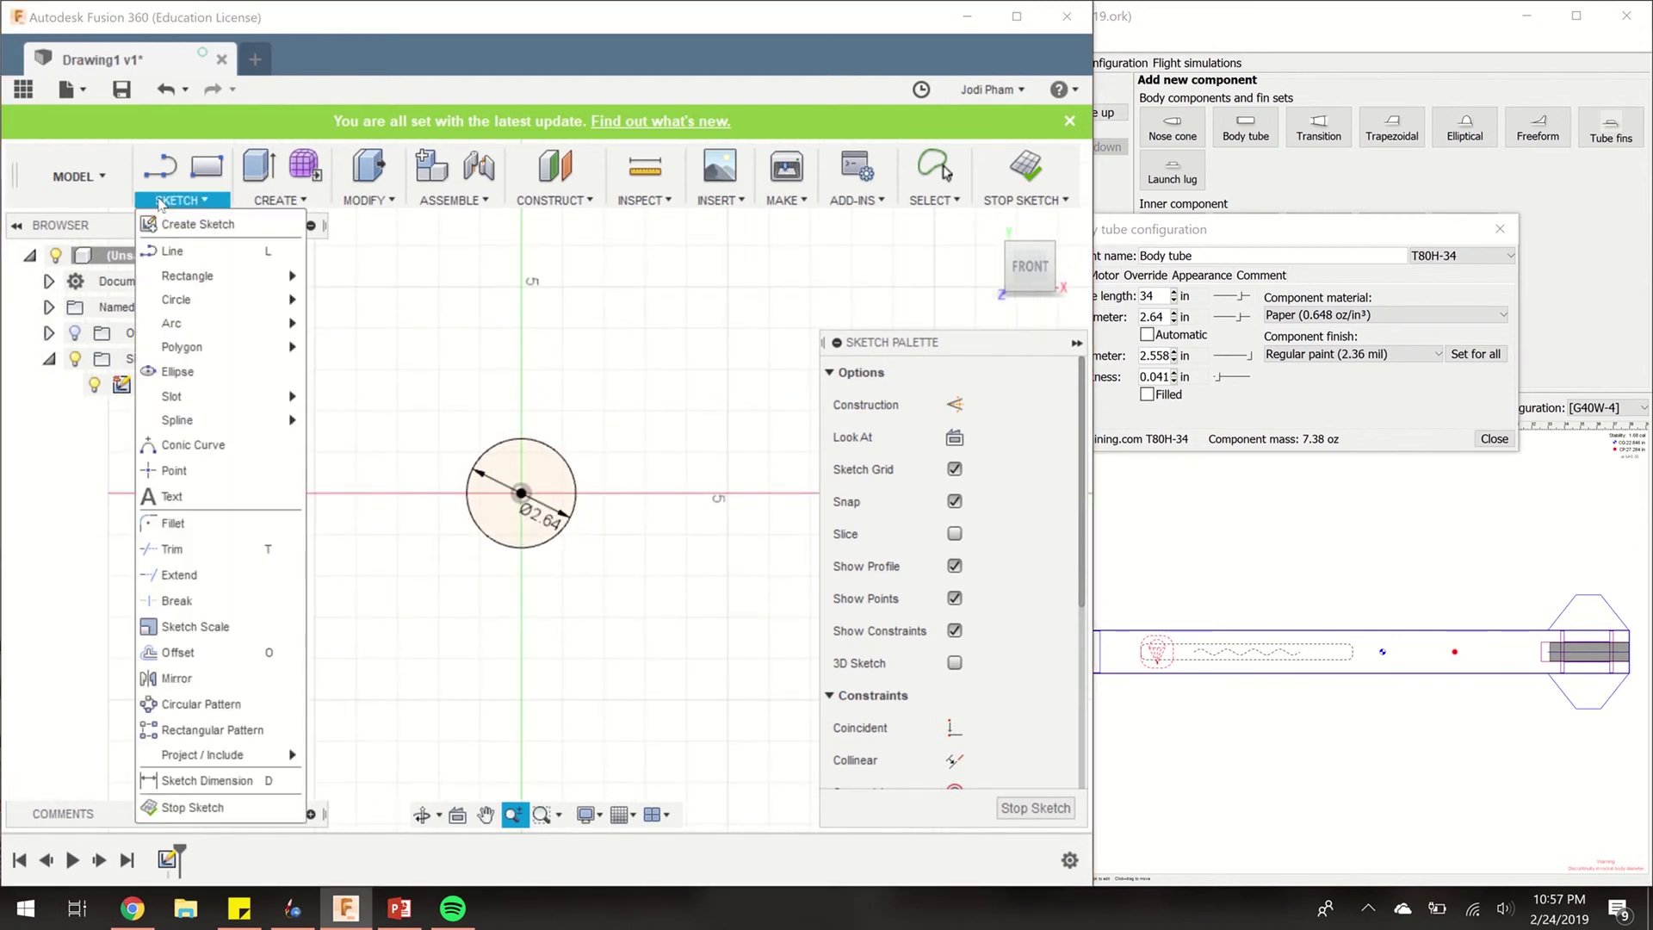
left_click(161, 166)
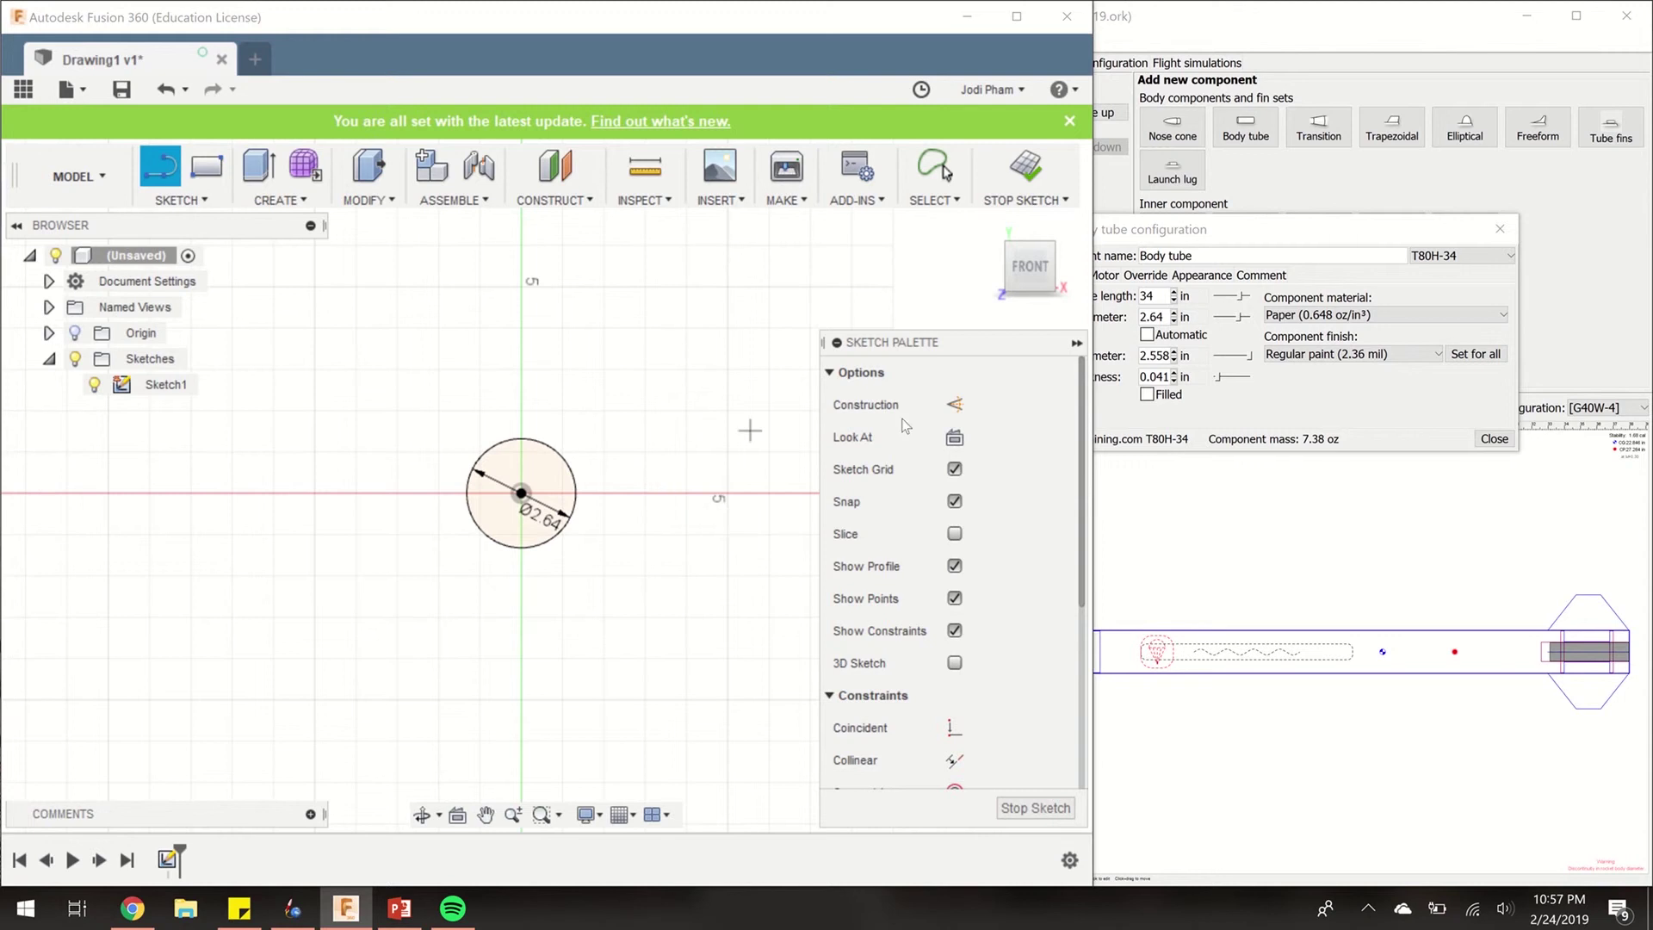
Draw a vertical construction line along the Y axis through the circle's centre
left_click(958, 404)
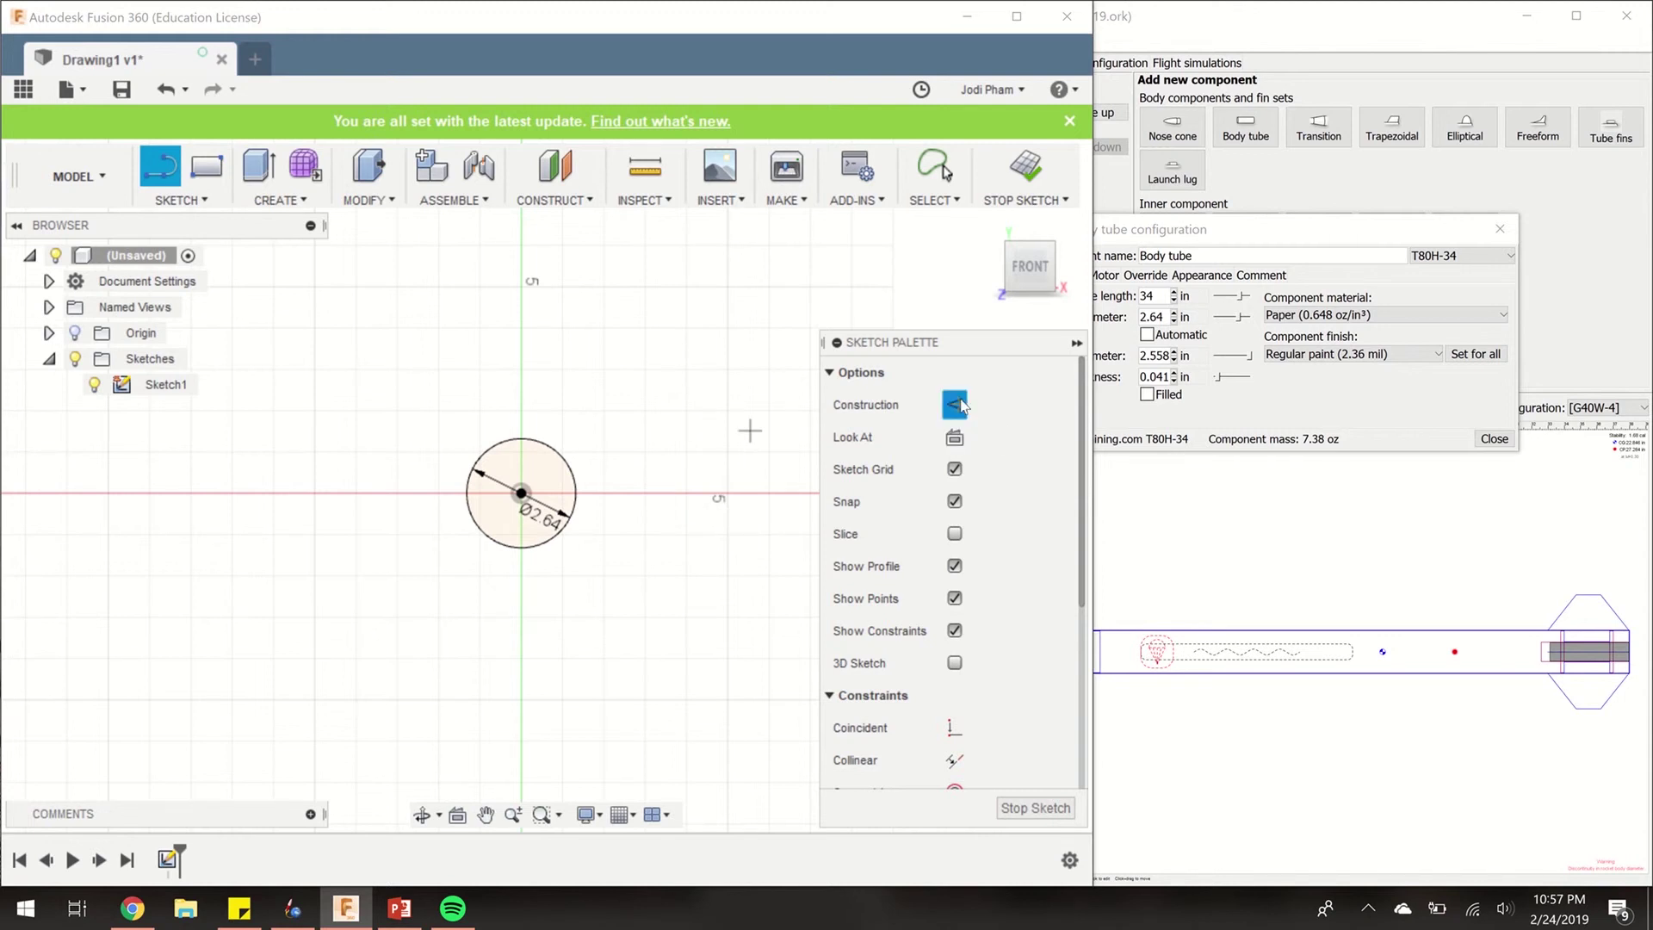
left_click(522, 227)
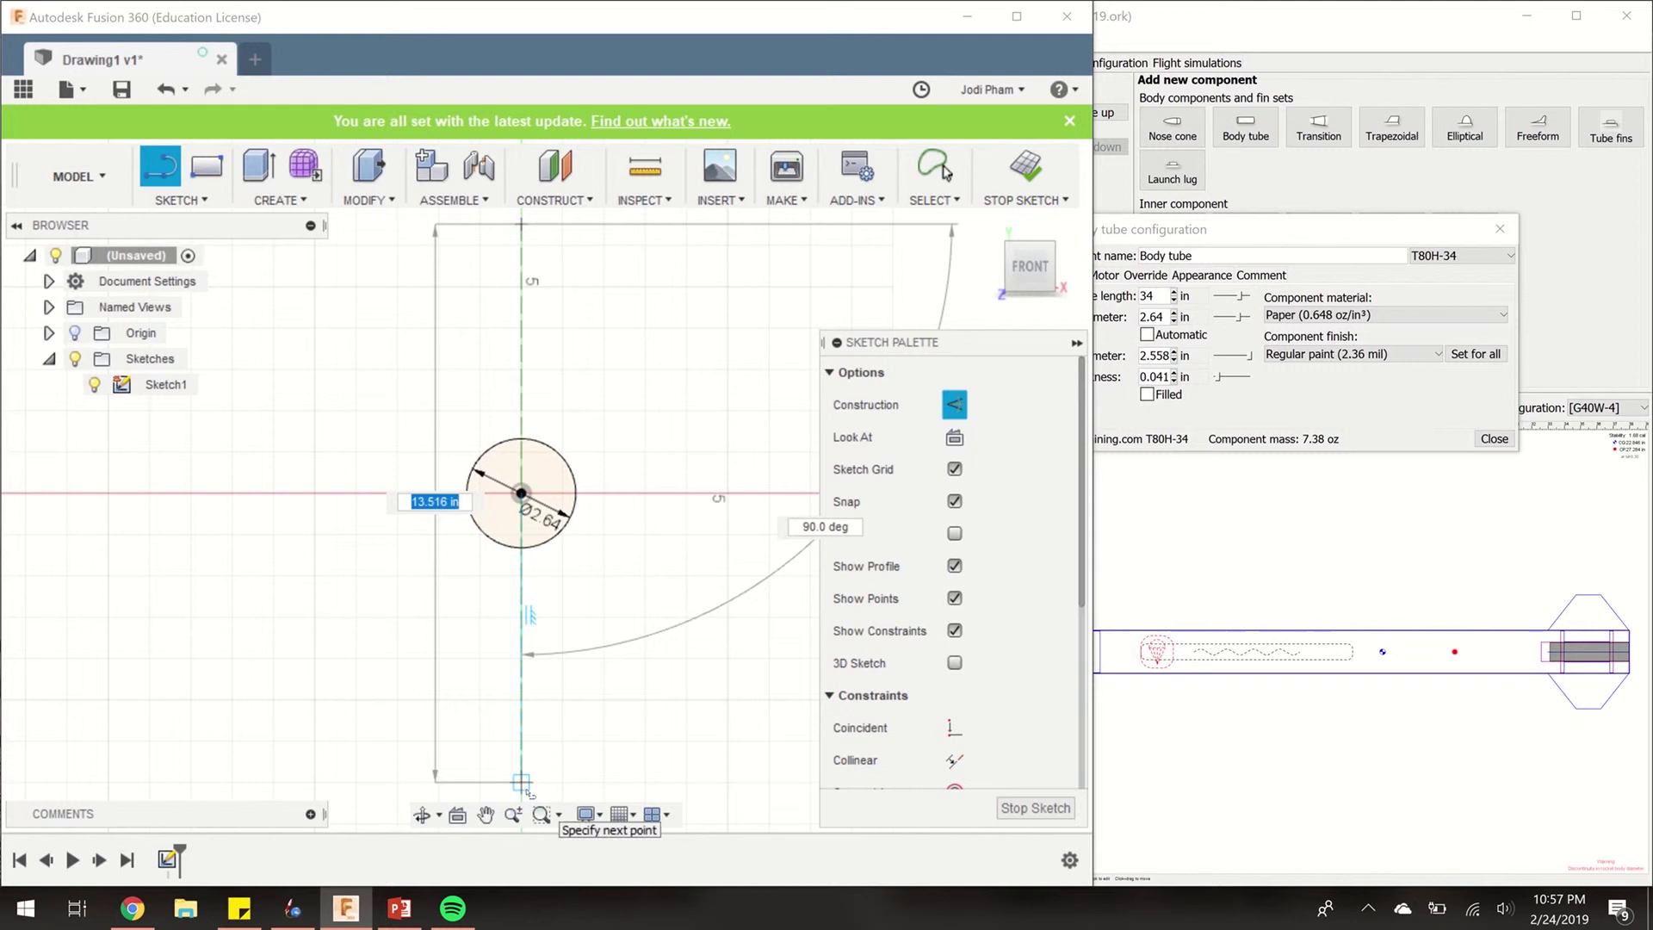
left_click(522, 783)
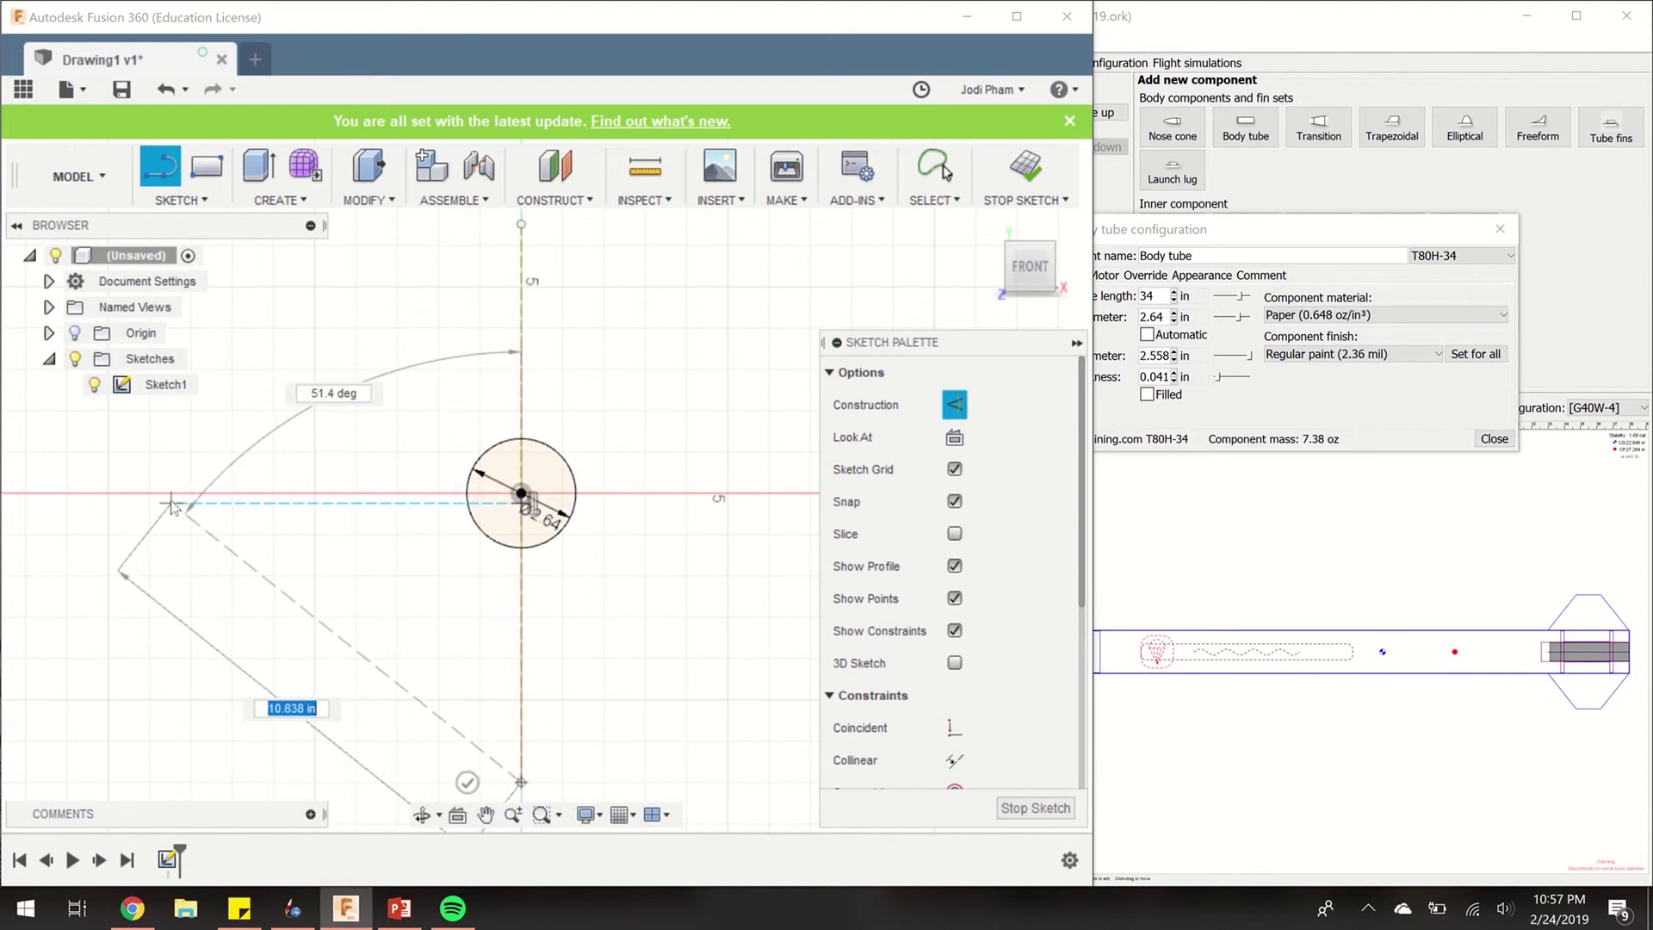
key("Escape")
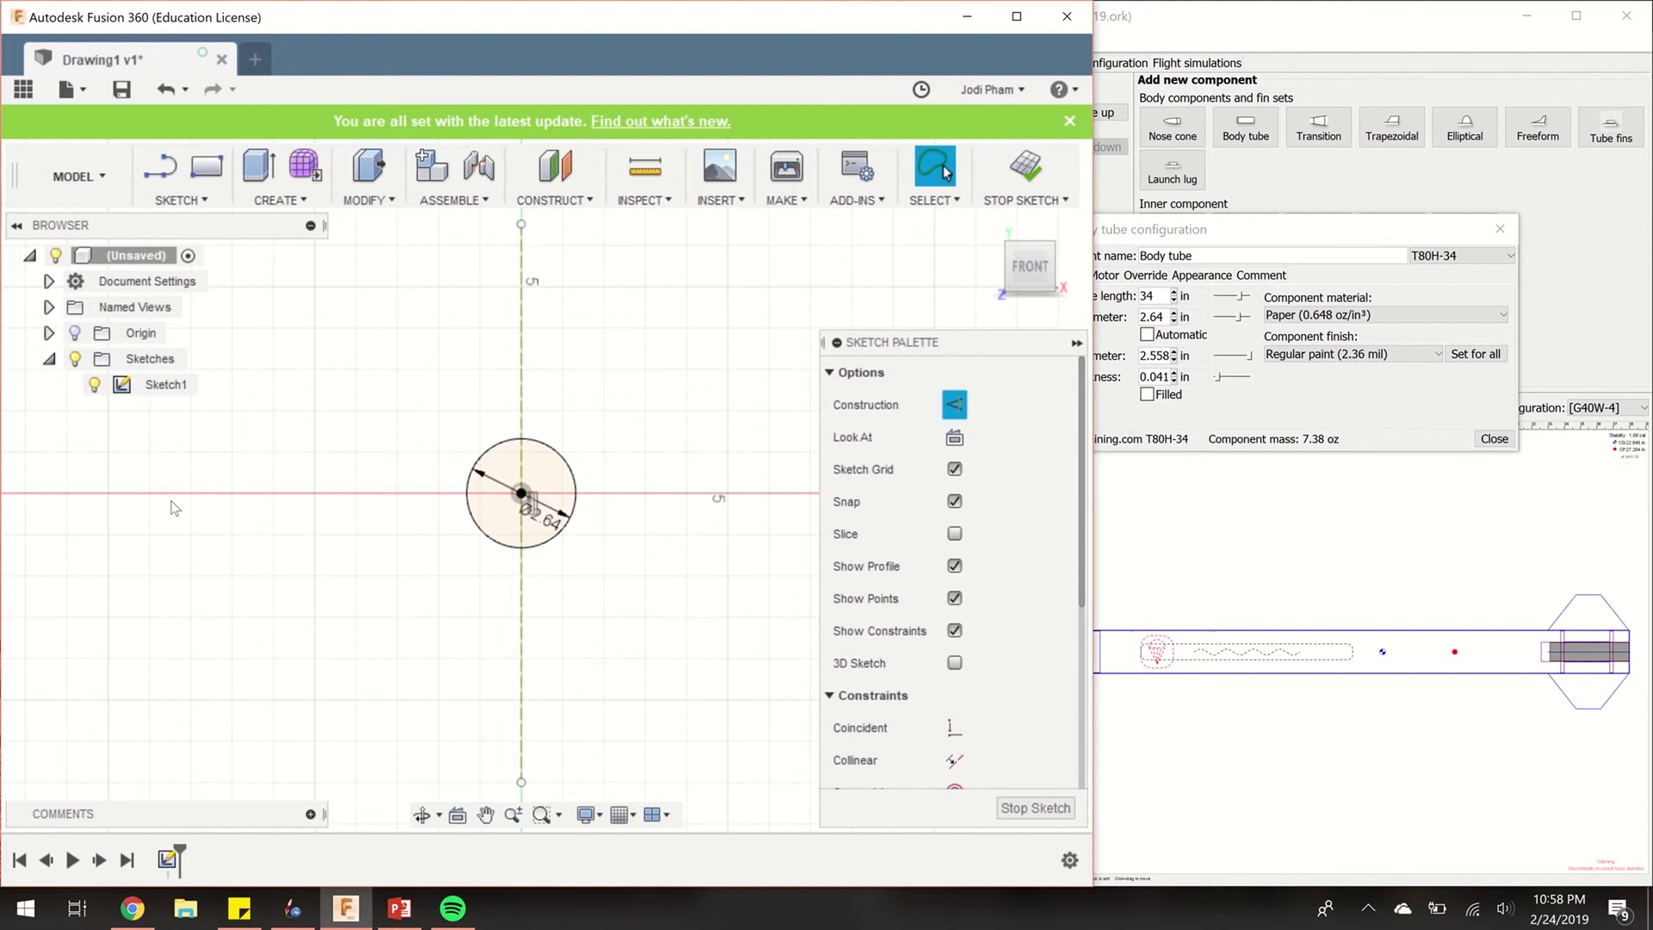
Draw a 16 in horizontal construction line along the X axis through the circle
left_click(162, 178)
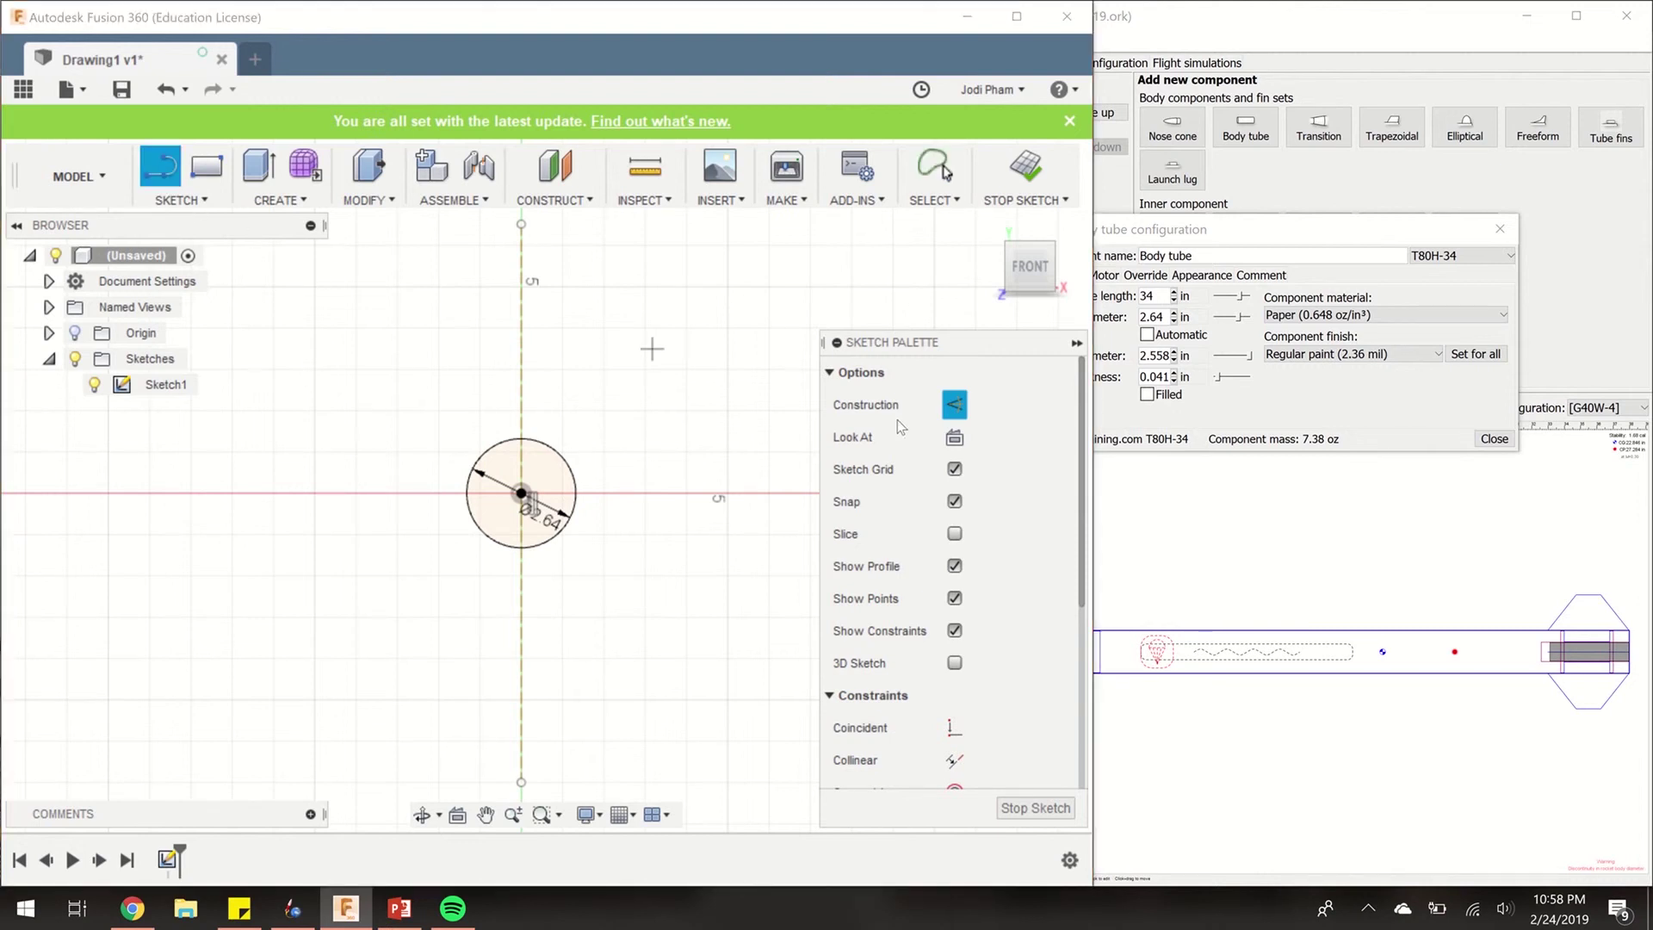
left_click(954, 406)
left_click(149, 494)
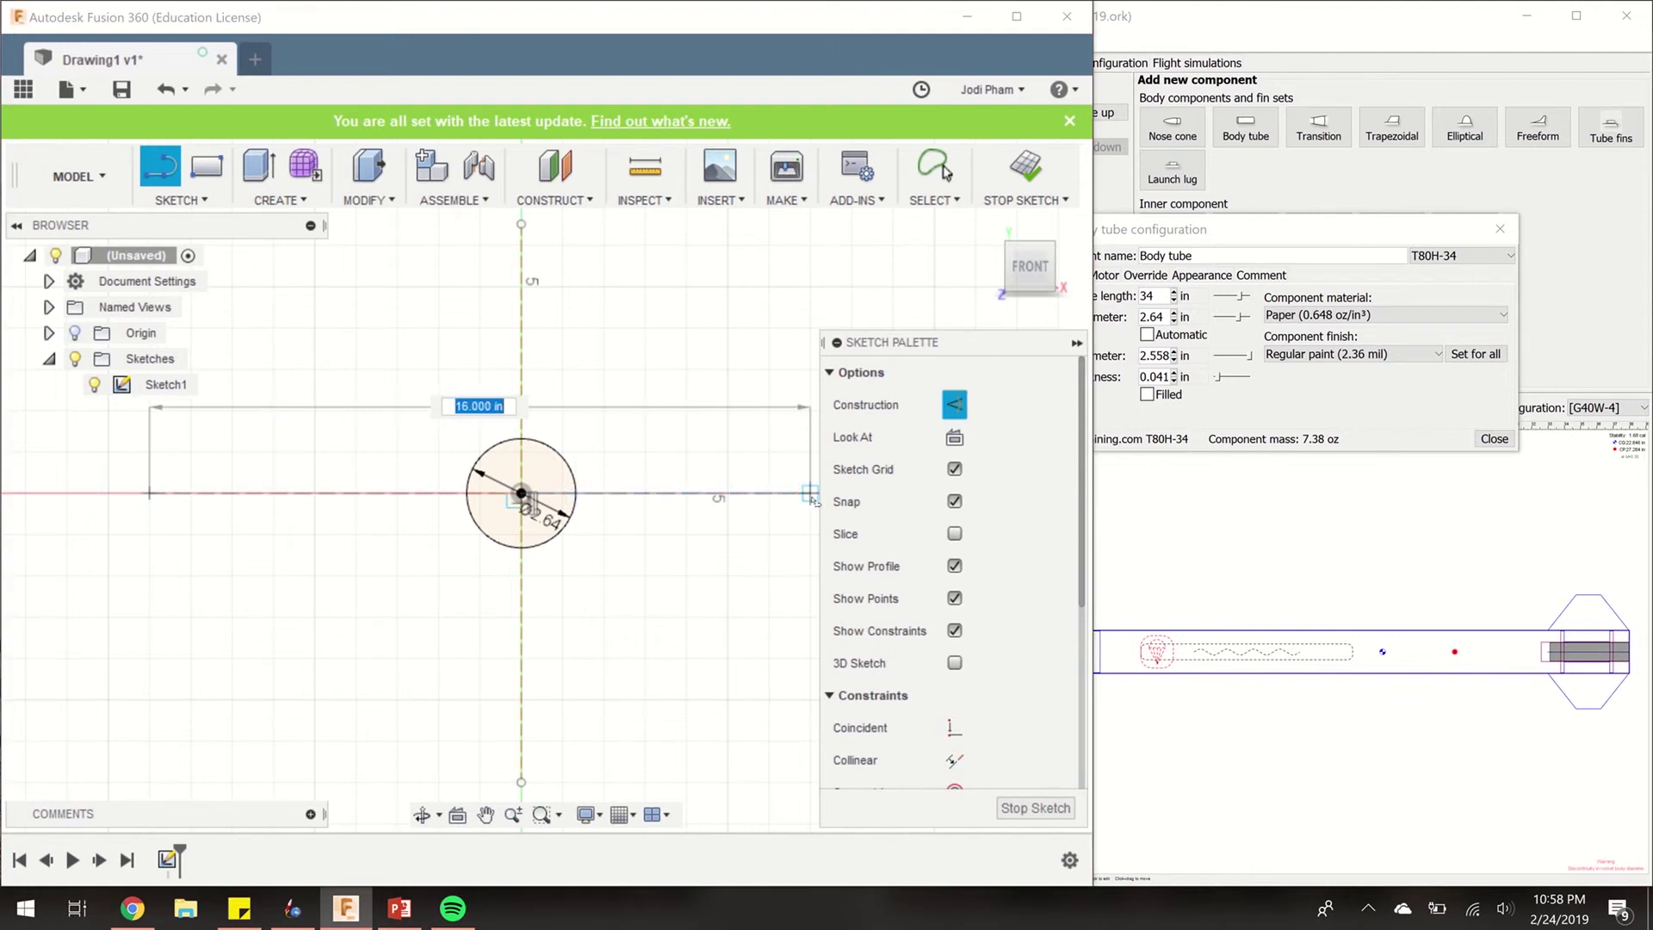
left_click(811, 495)
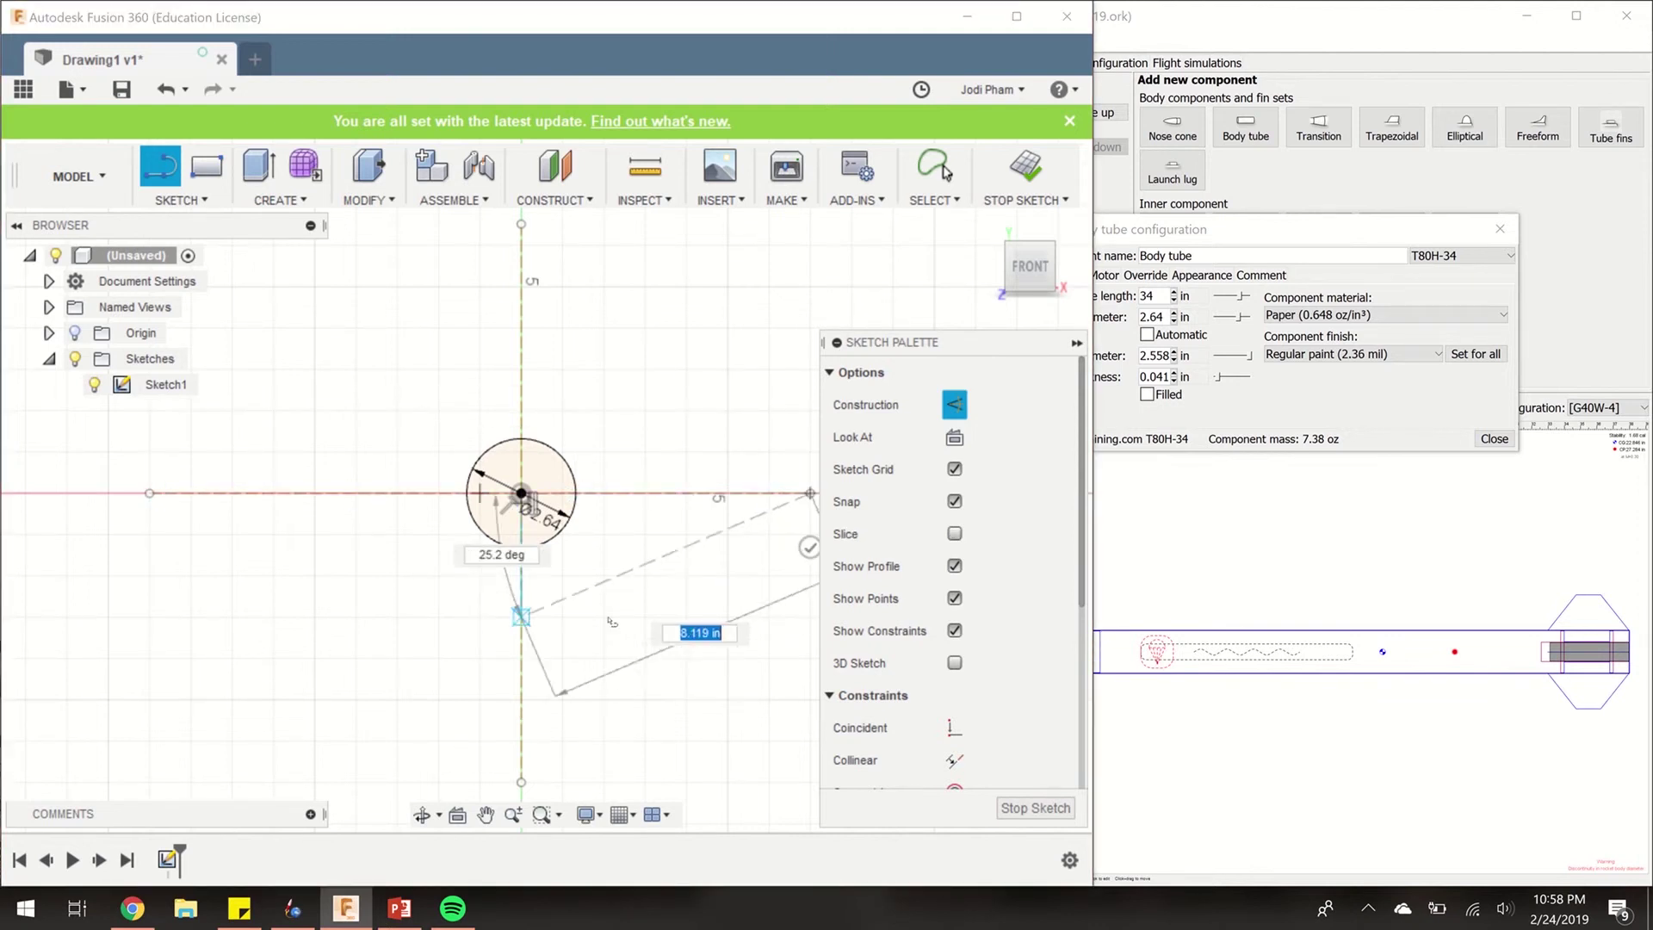
key("Escape")
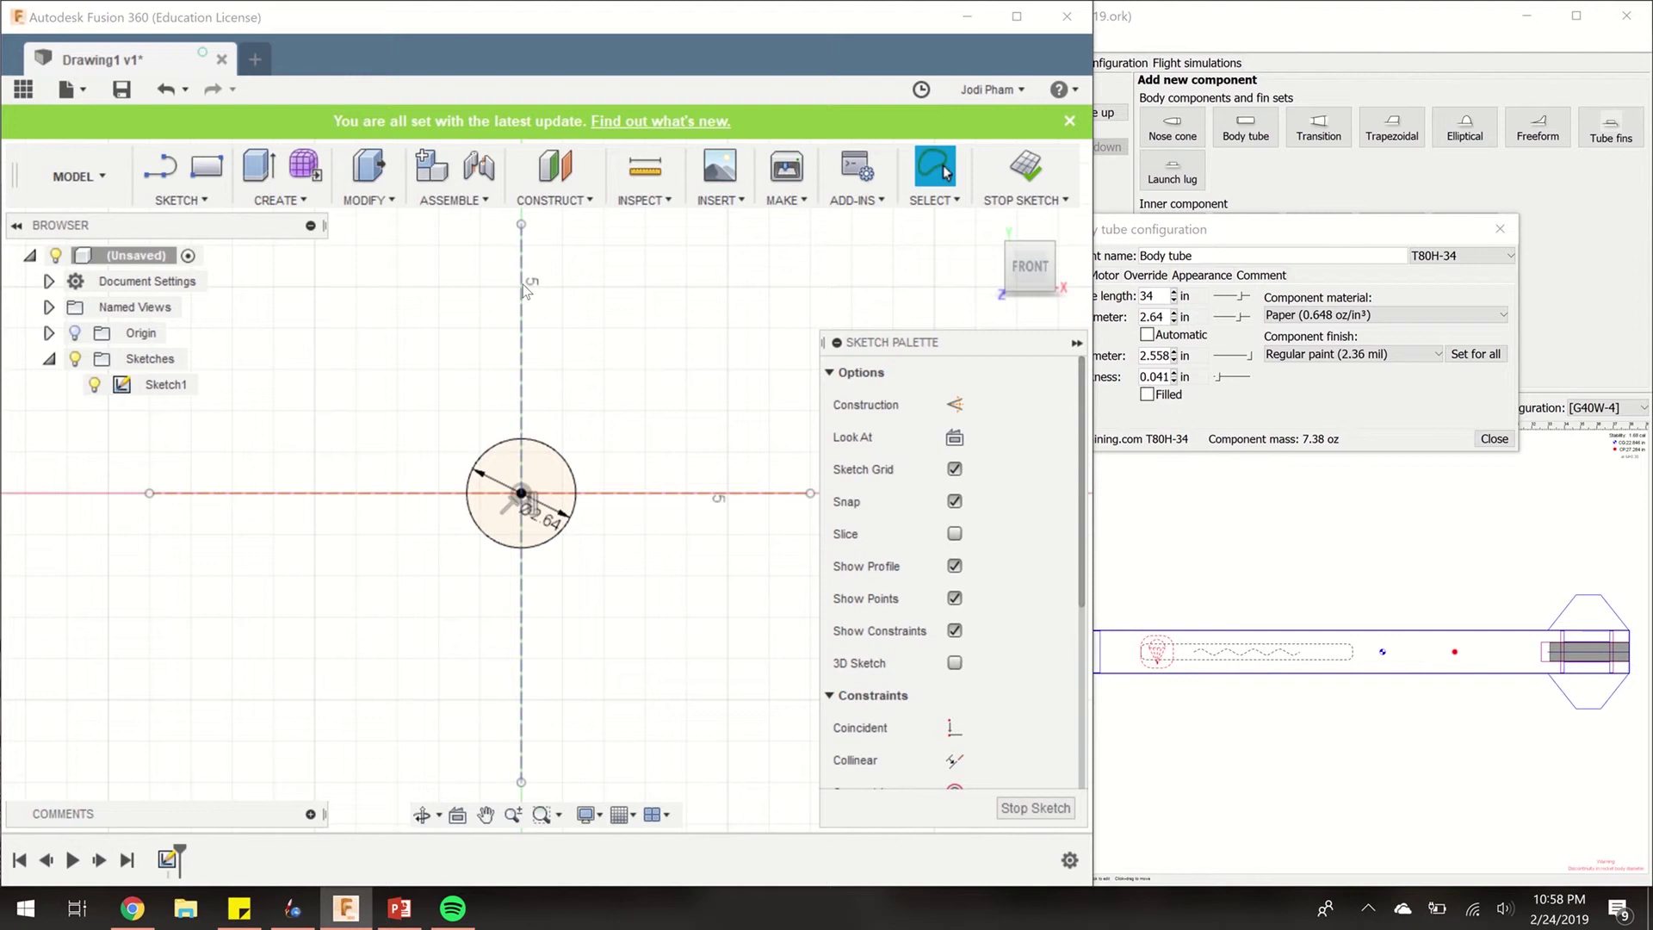
Undo an accidental drag of the vertical construction line off the Y axis
left_click_drag(527, 290, 621, 299)
key("Escape")
key("ctrl+z")
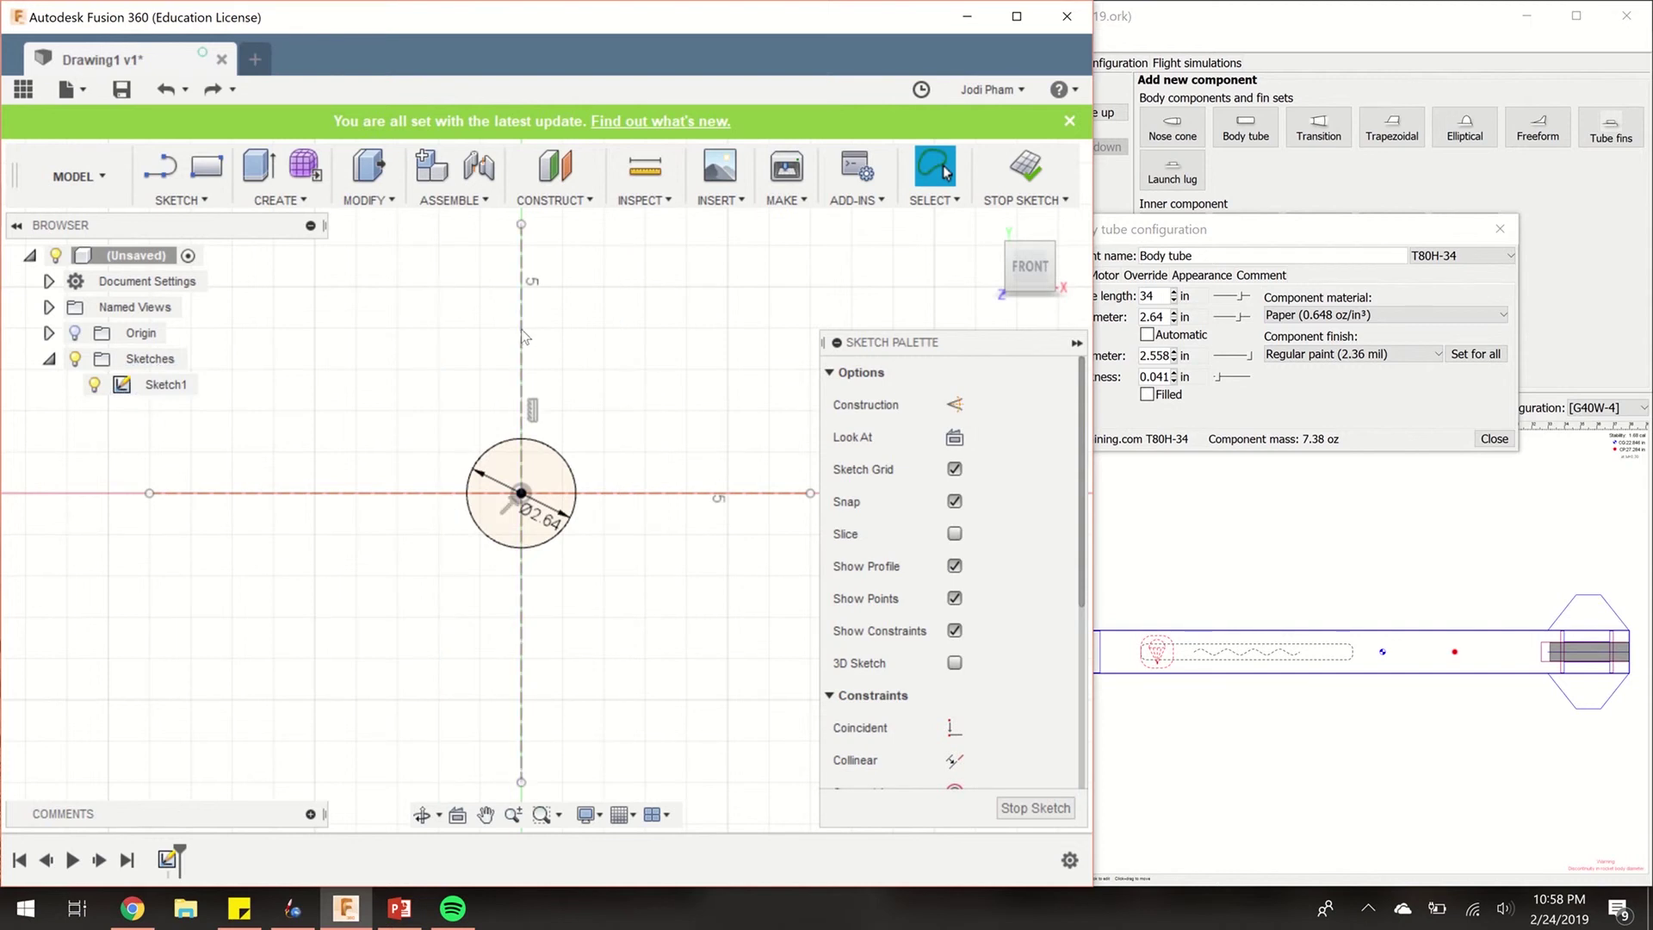
Apply the Fix constraint to both the vertical and horizontal construction lines
left_click(522, 332)
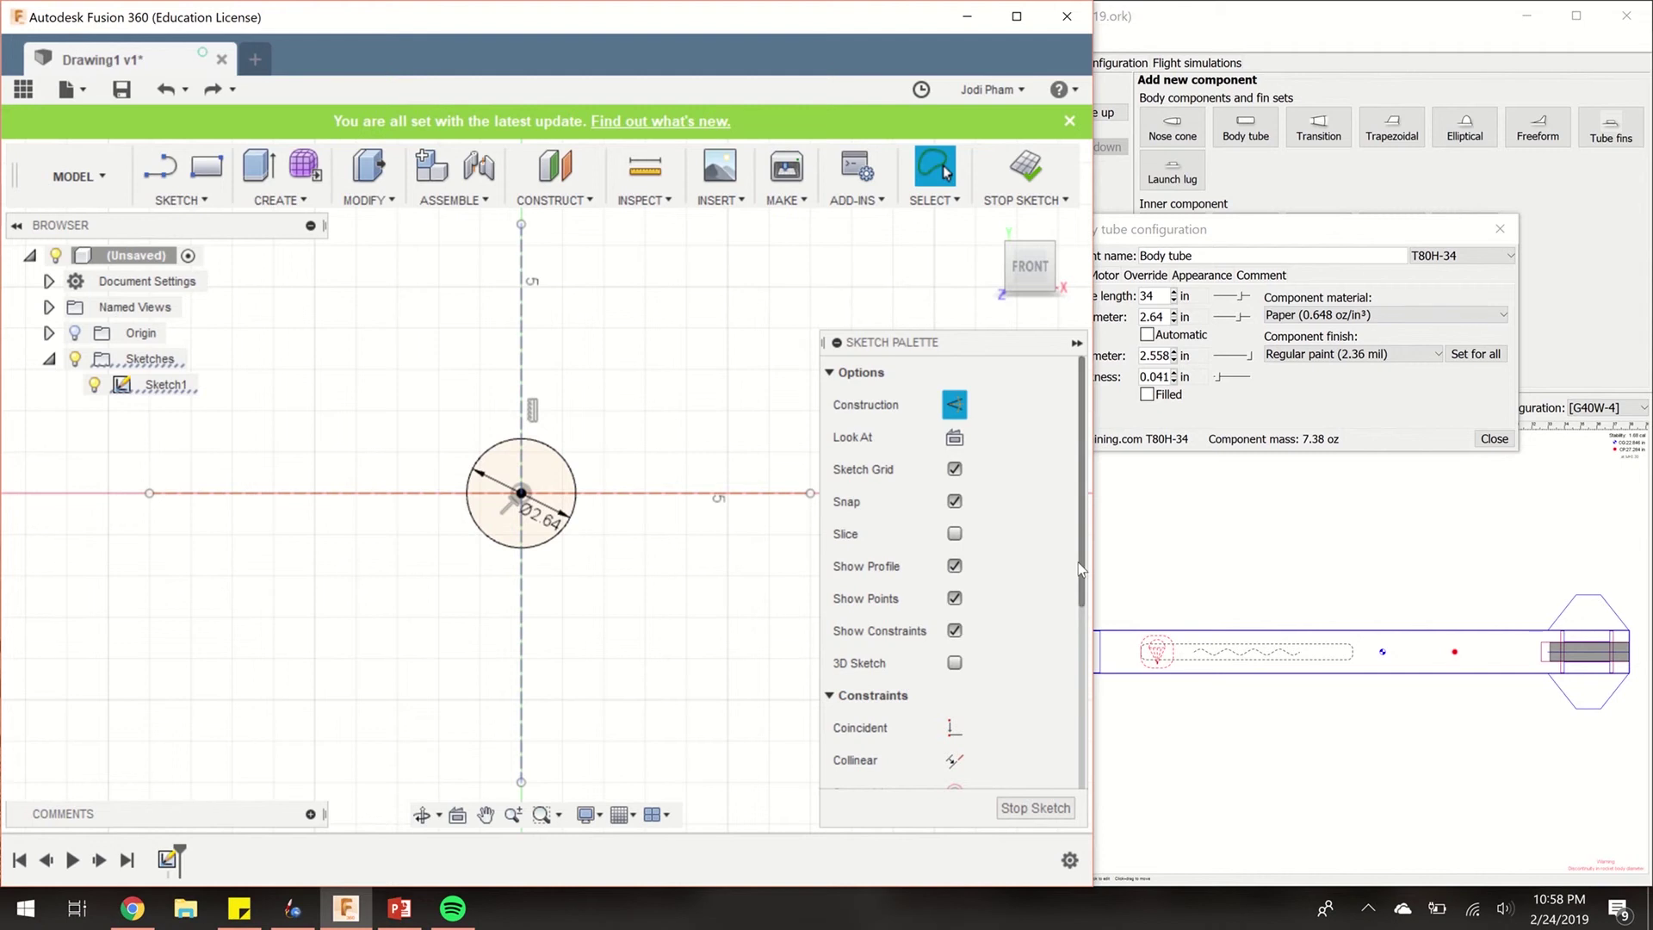
scroll(1023, 681, "down", 5)
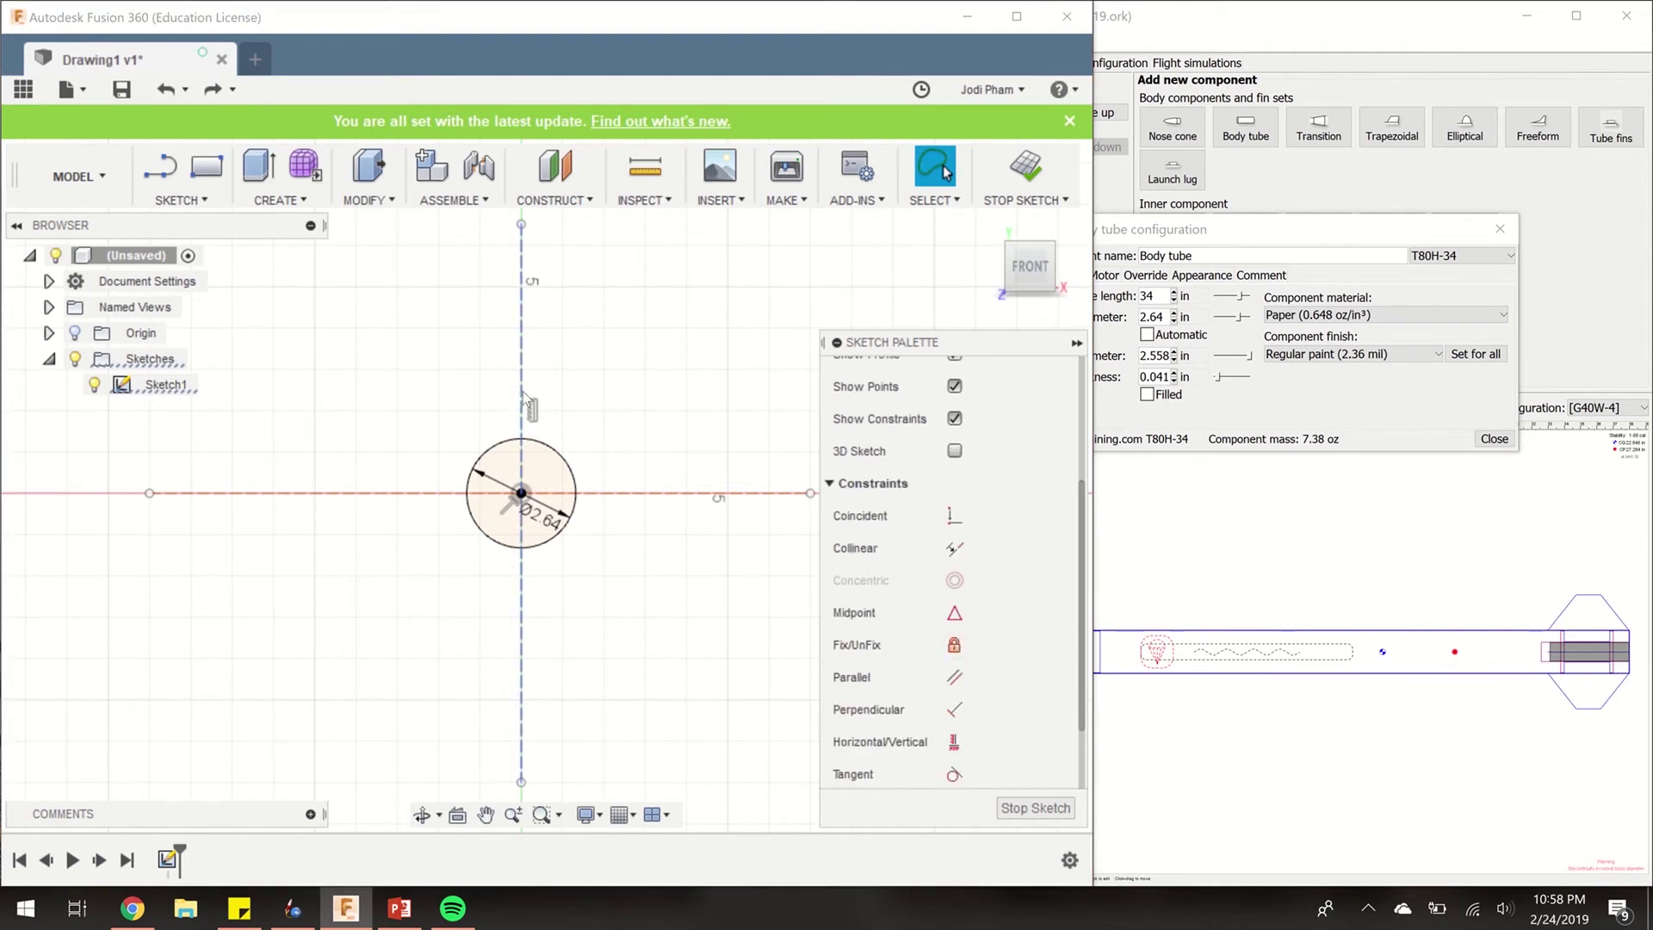
left_click(956, 644)
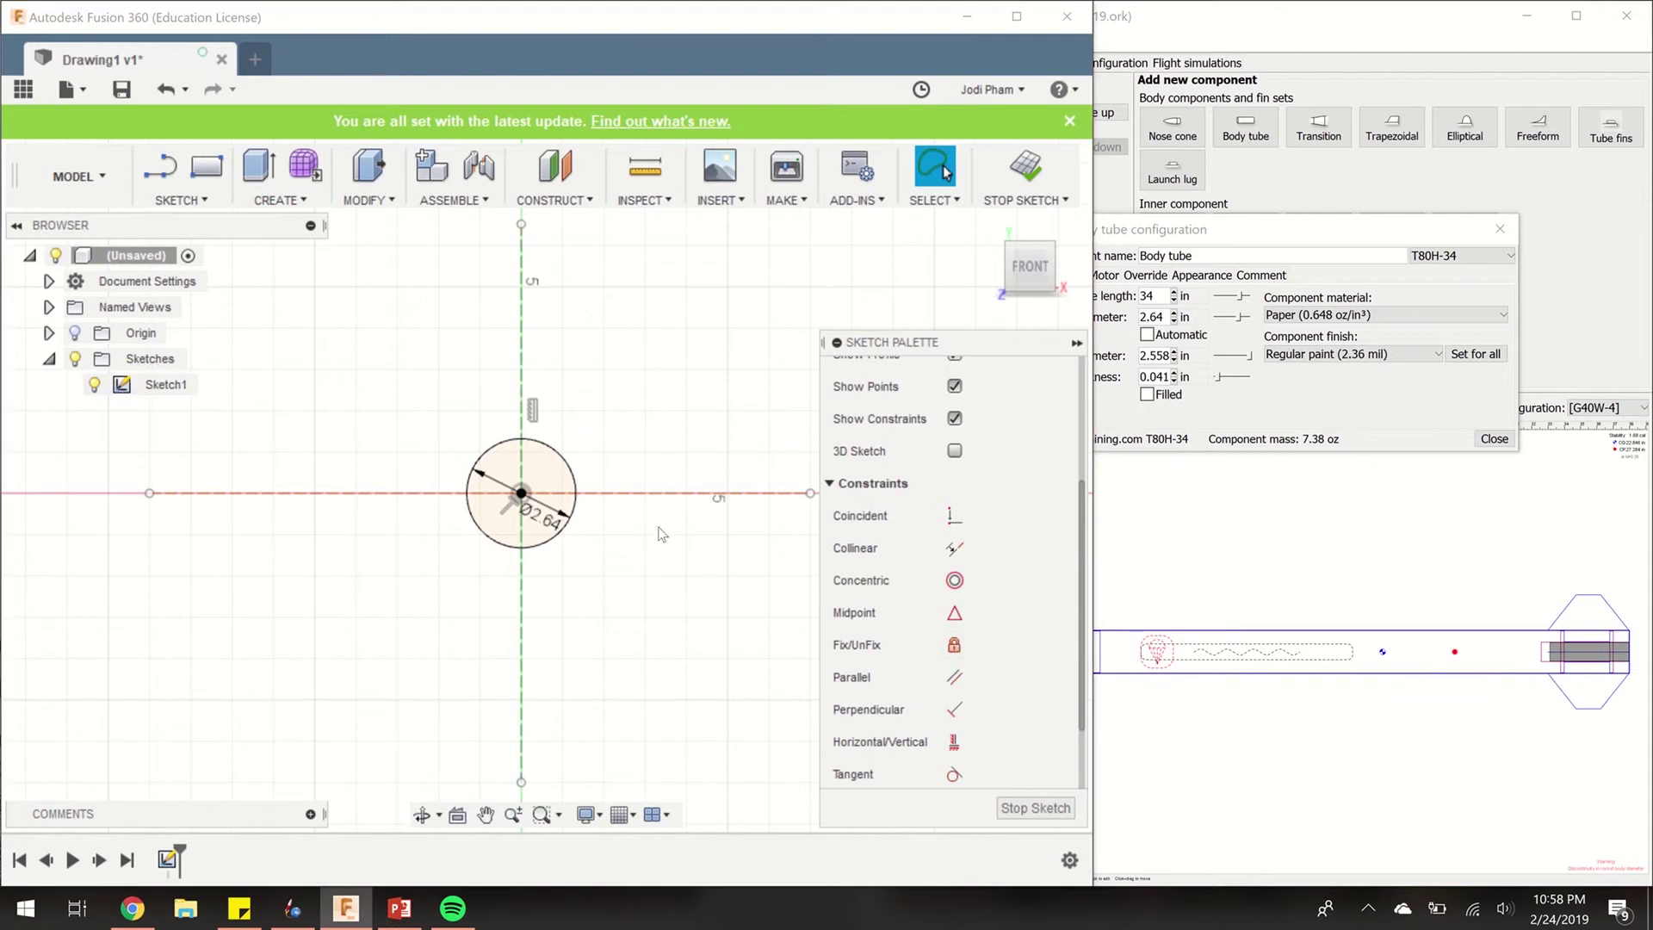
left_click(649, 496)
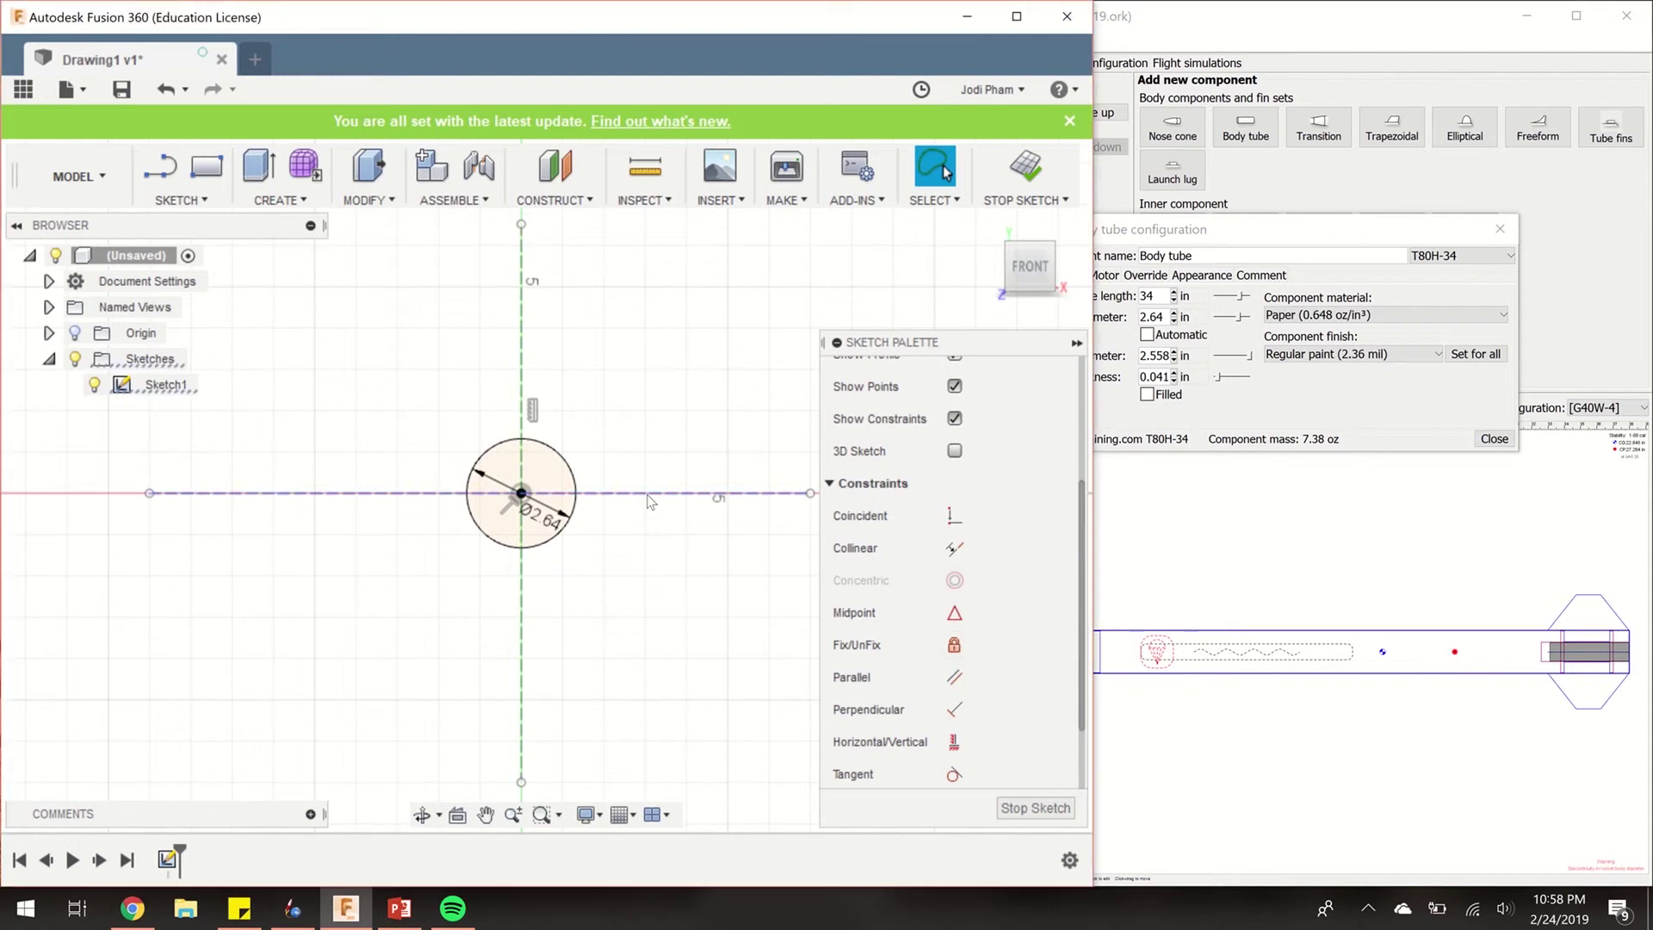
left_click(953, 646)
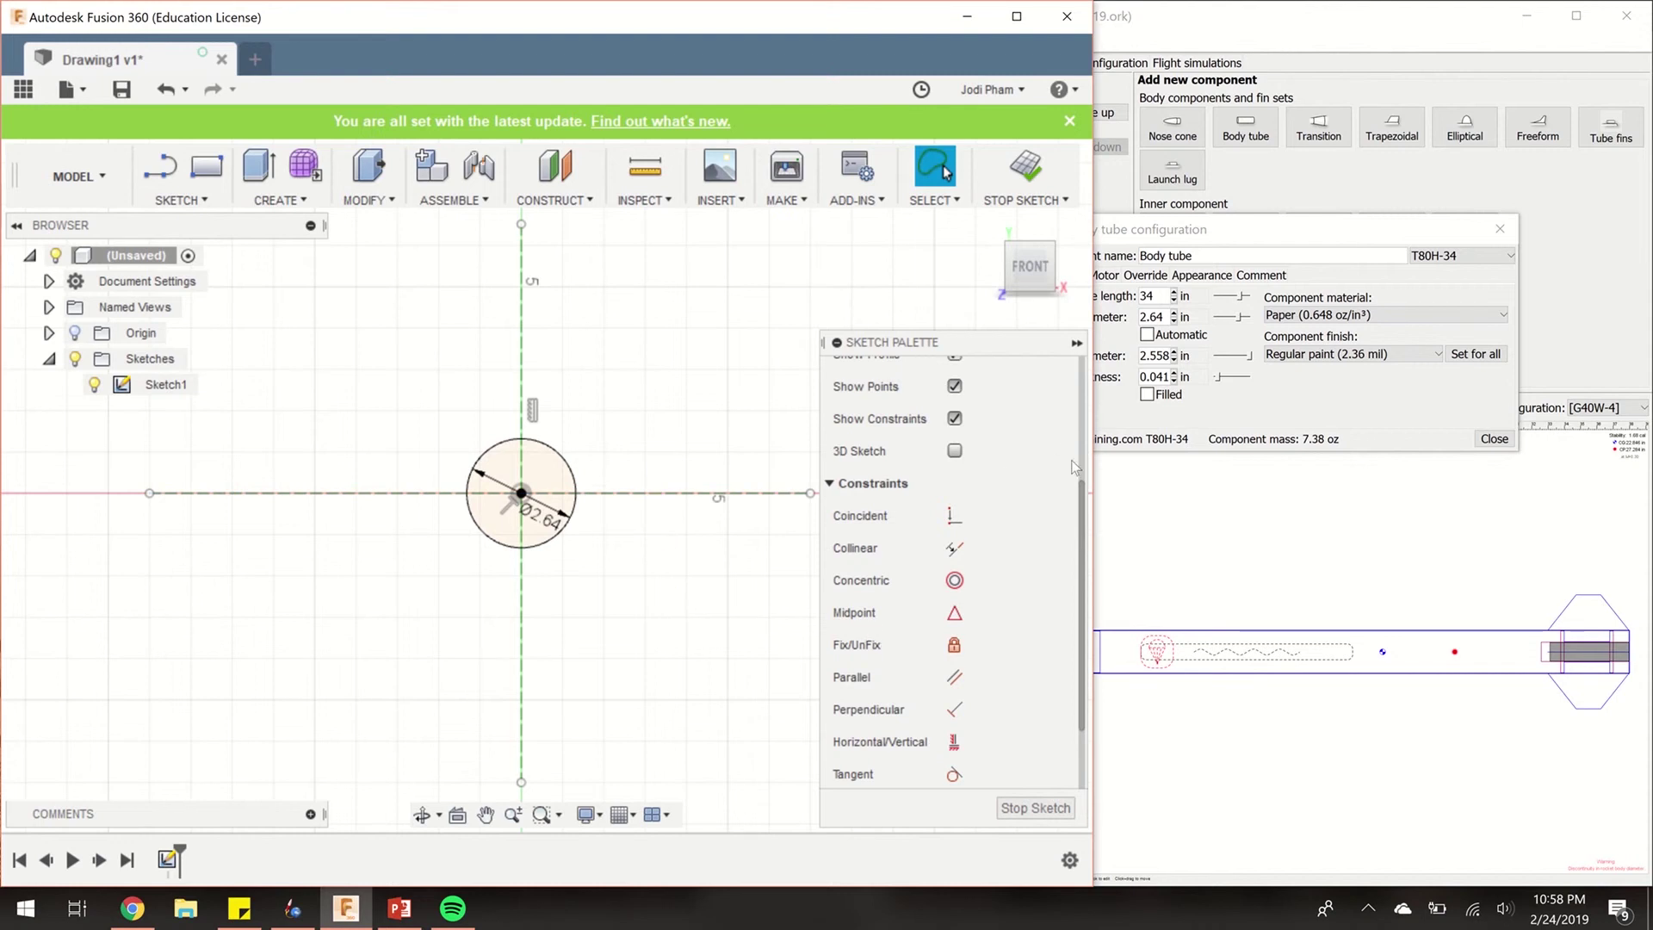
left_click_drag(1075, 522, 1076, 424)
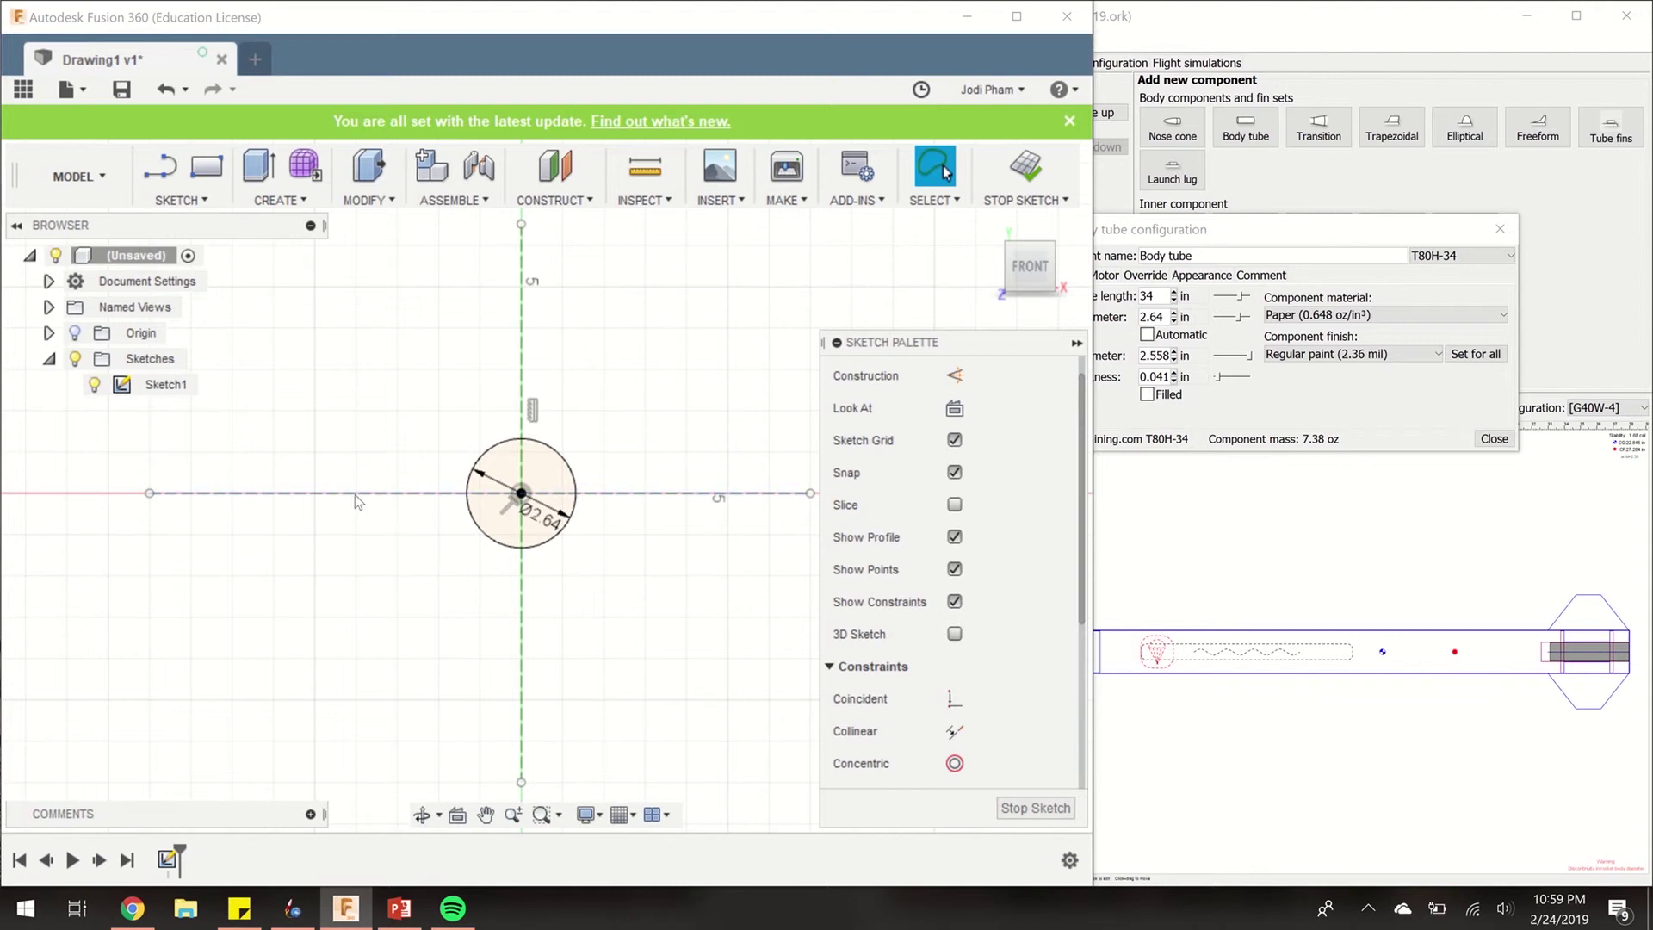
Draw a tall, narrow 2-point rectangle vertically across the circle
left_click(197, 178)
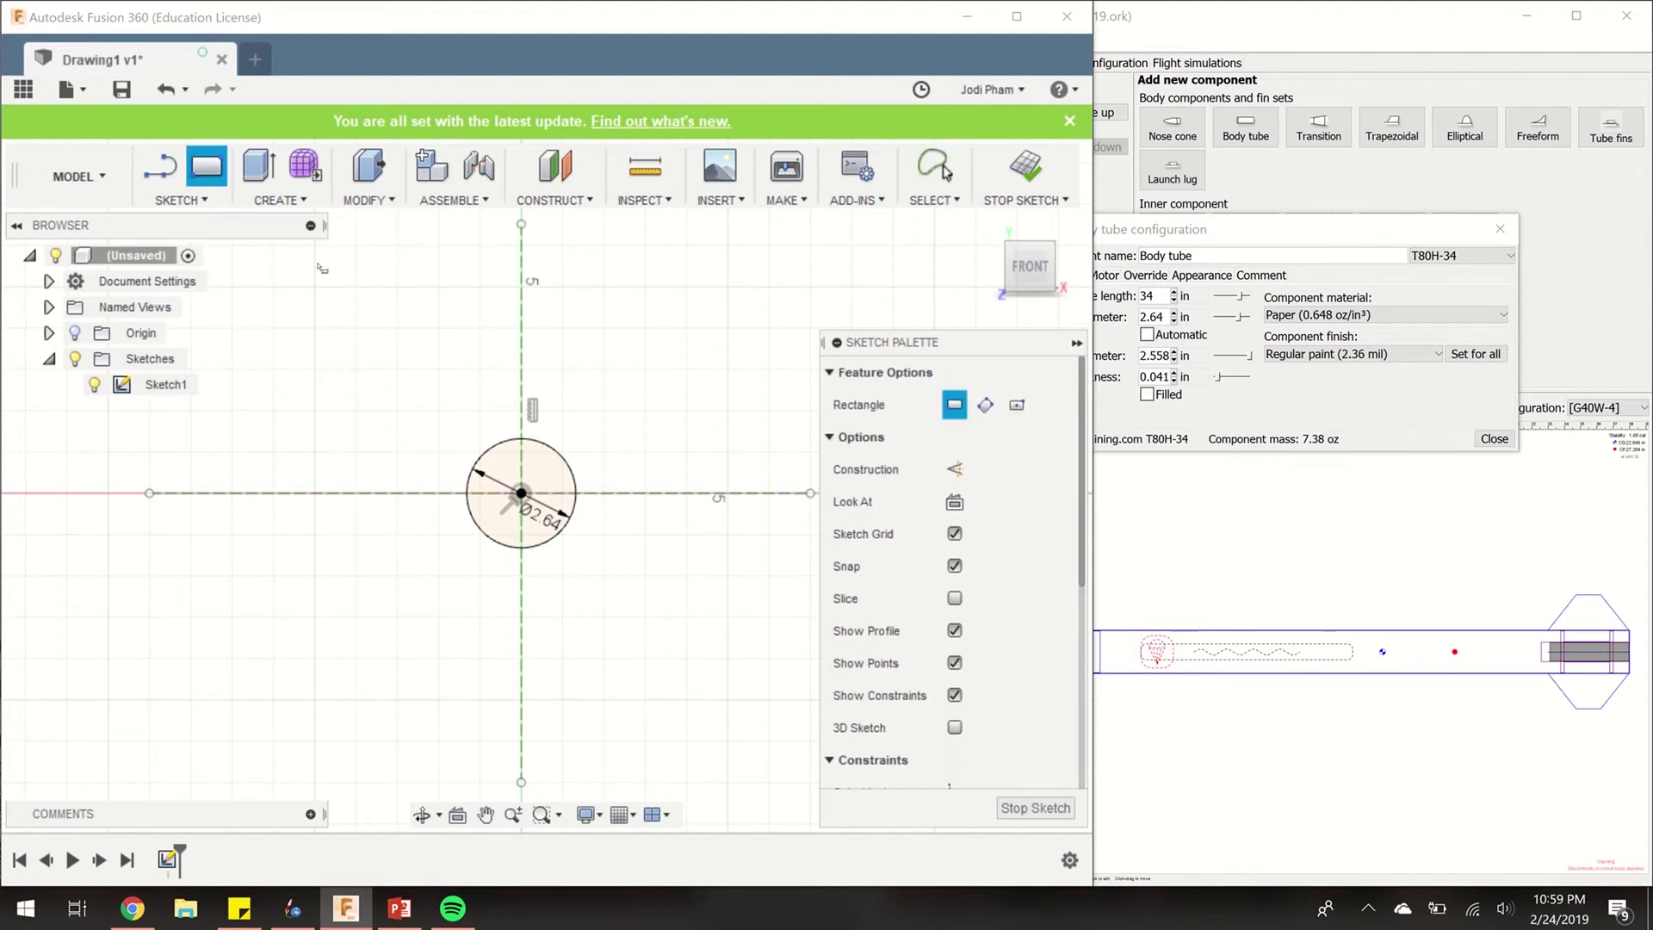
left_click(479, 297)
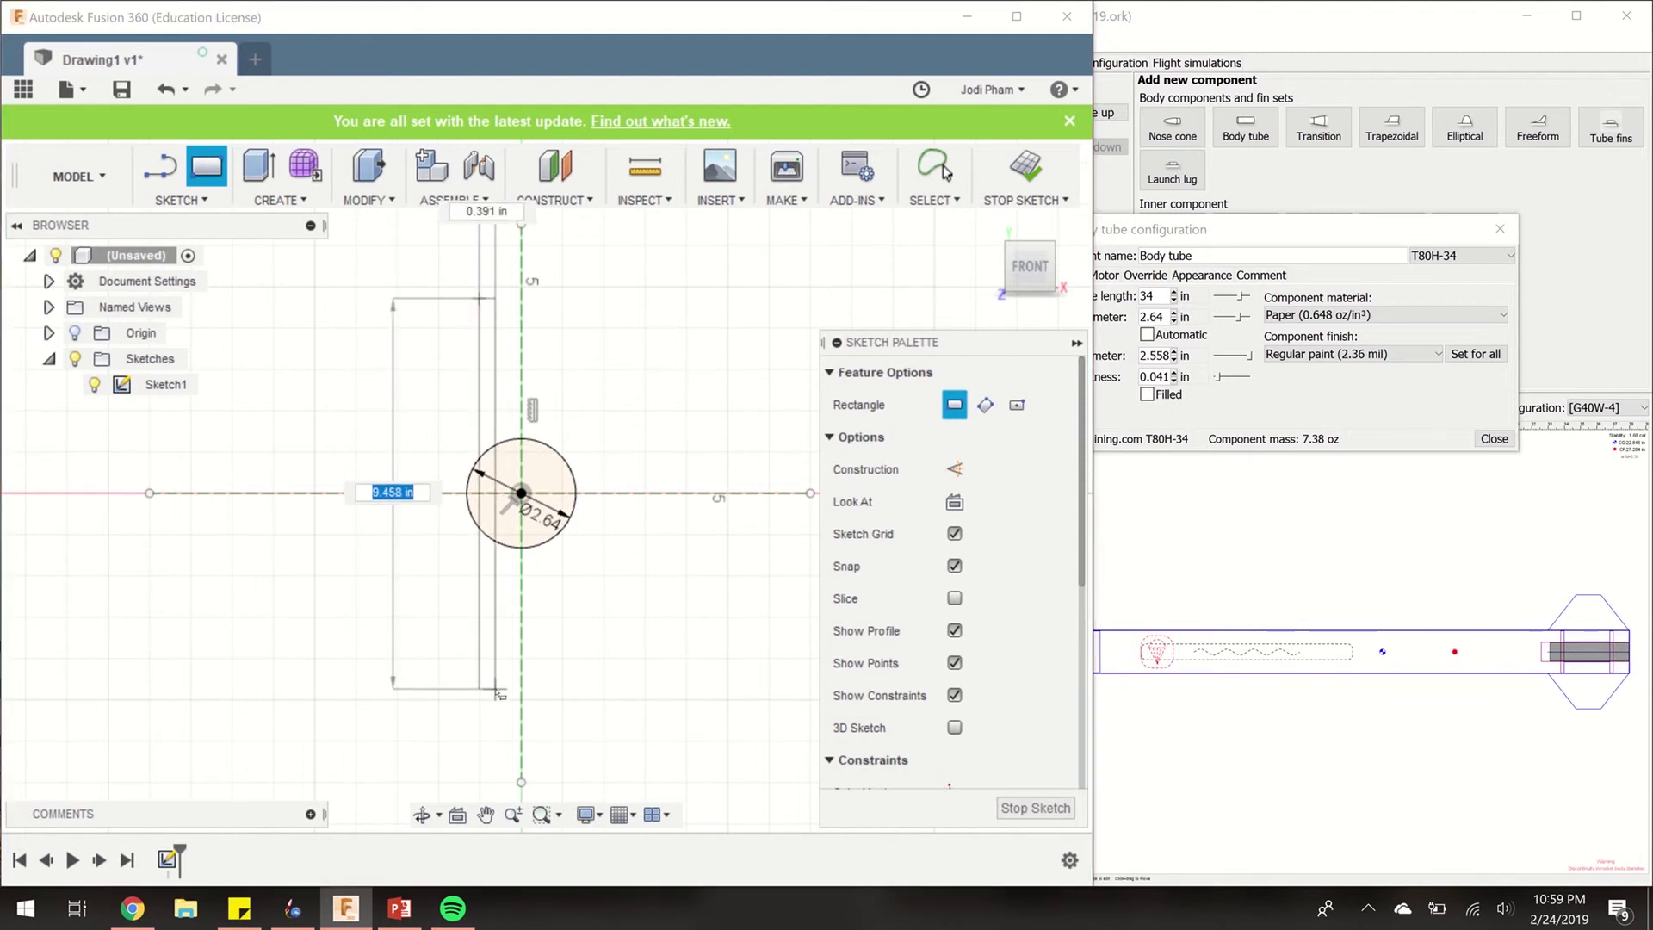
key("Tab")
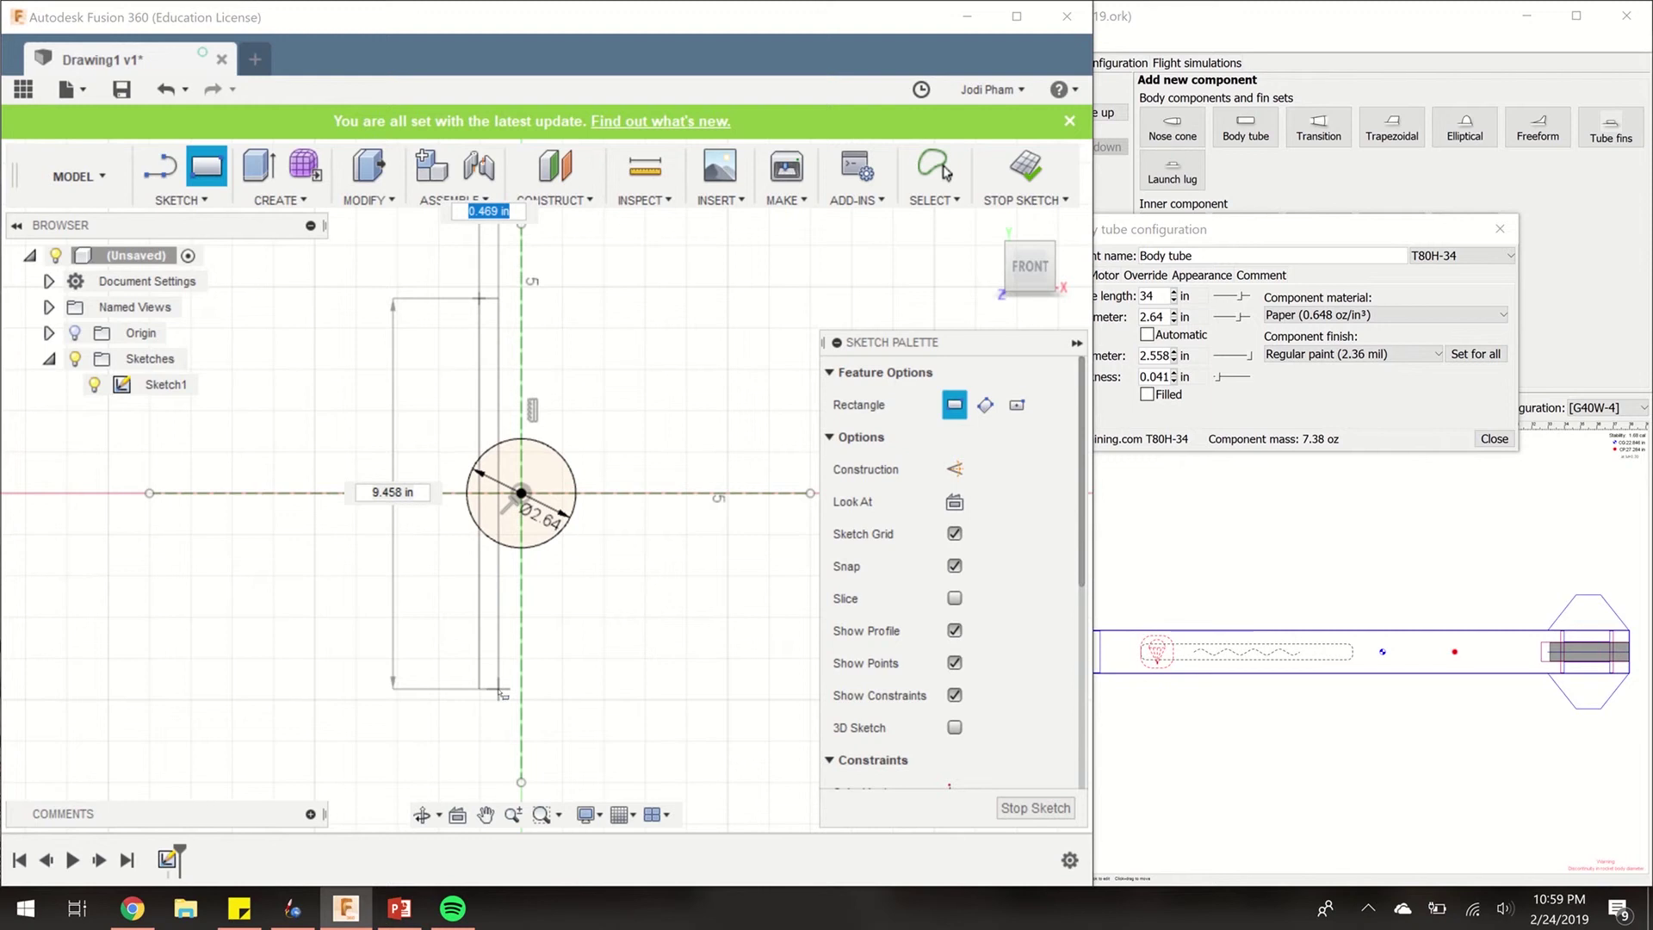
left_click(501, 692)
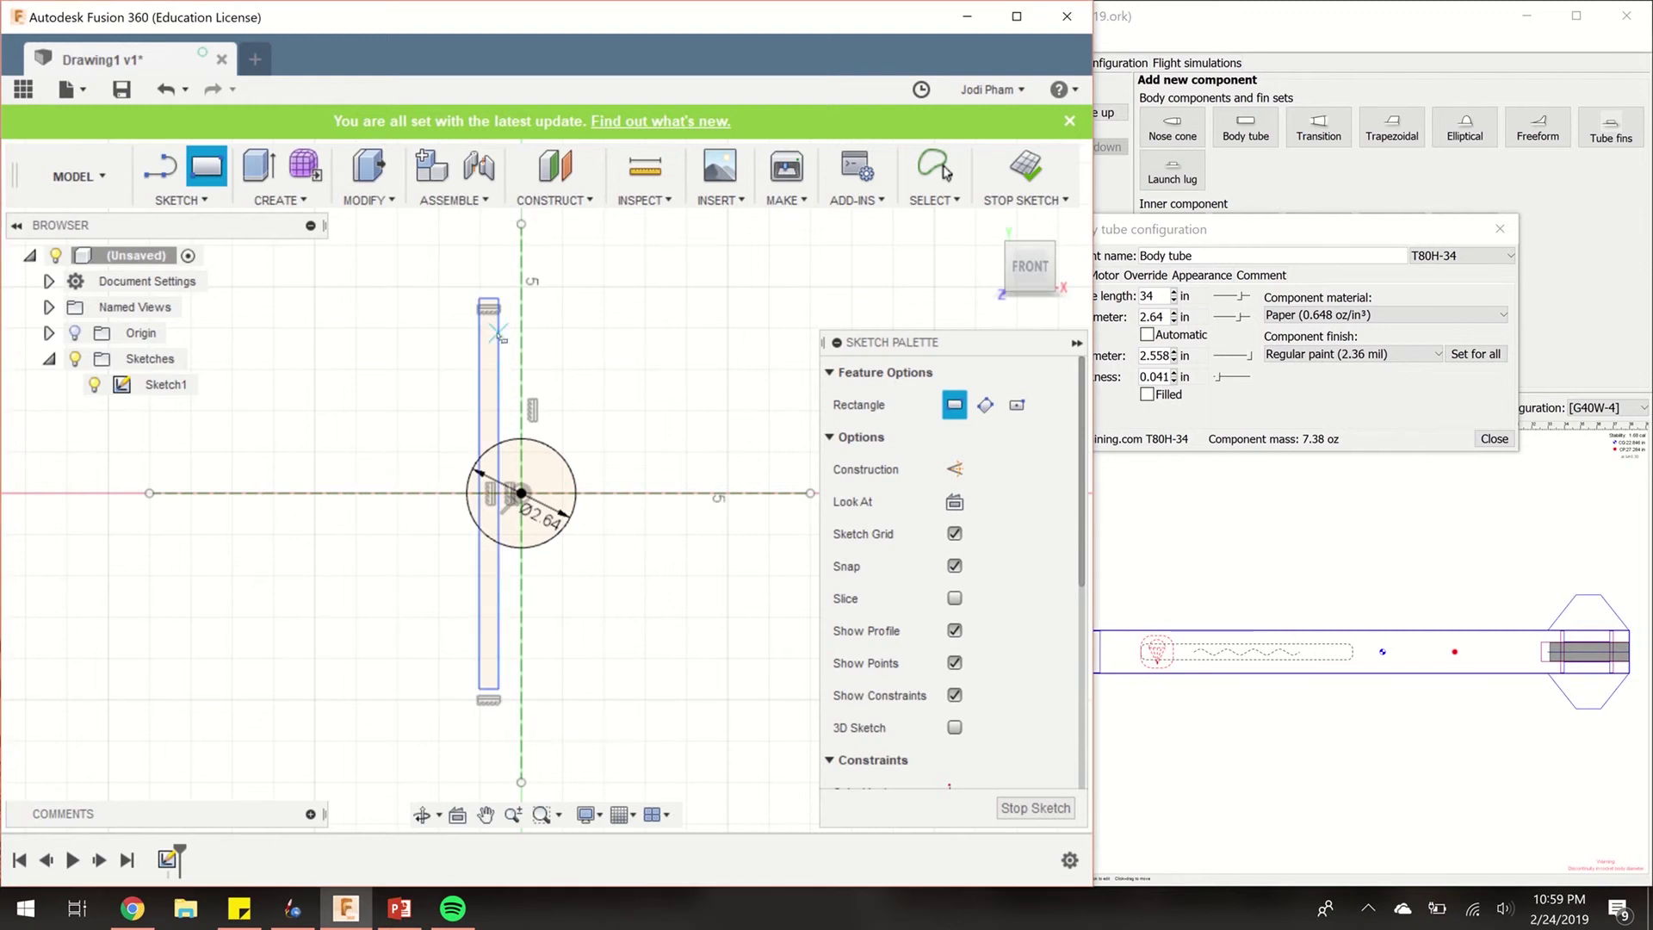
Switch to OpenRocket and close the Body tube configuration dialog
scroll(500, 336, "up", 3)
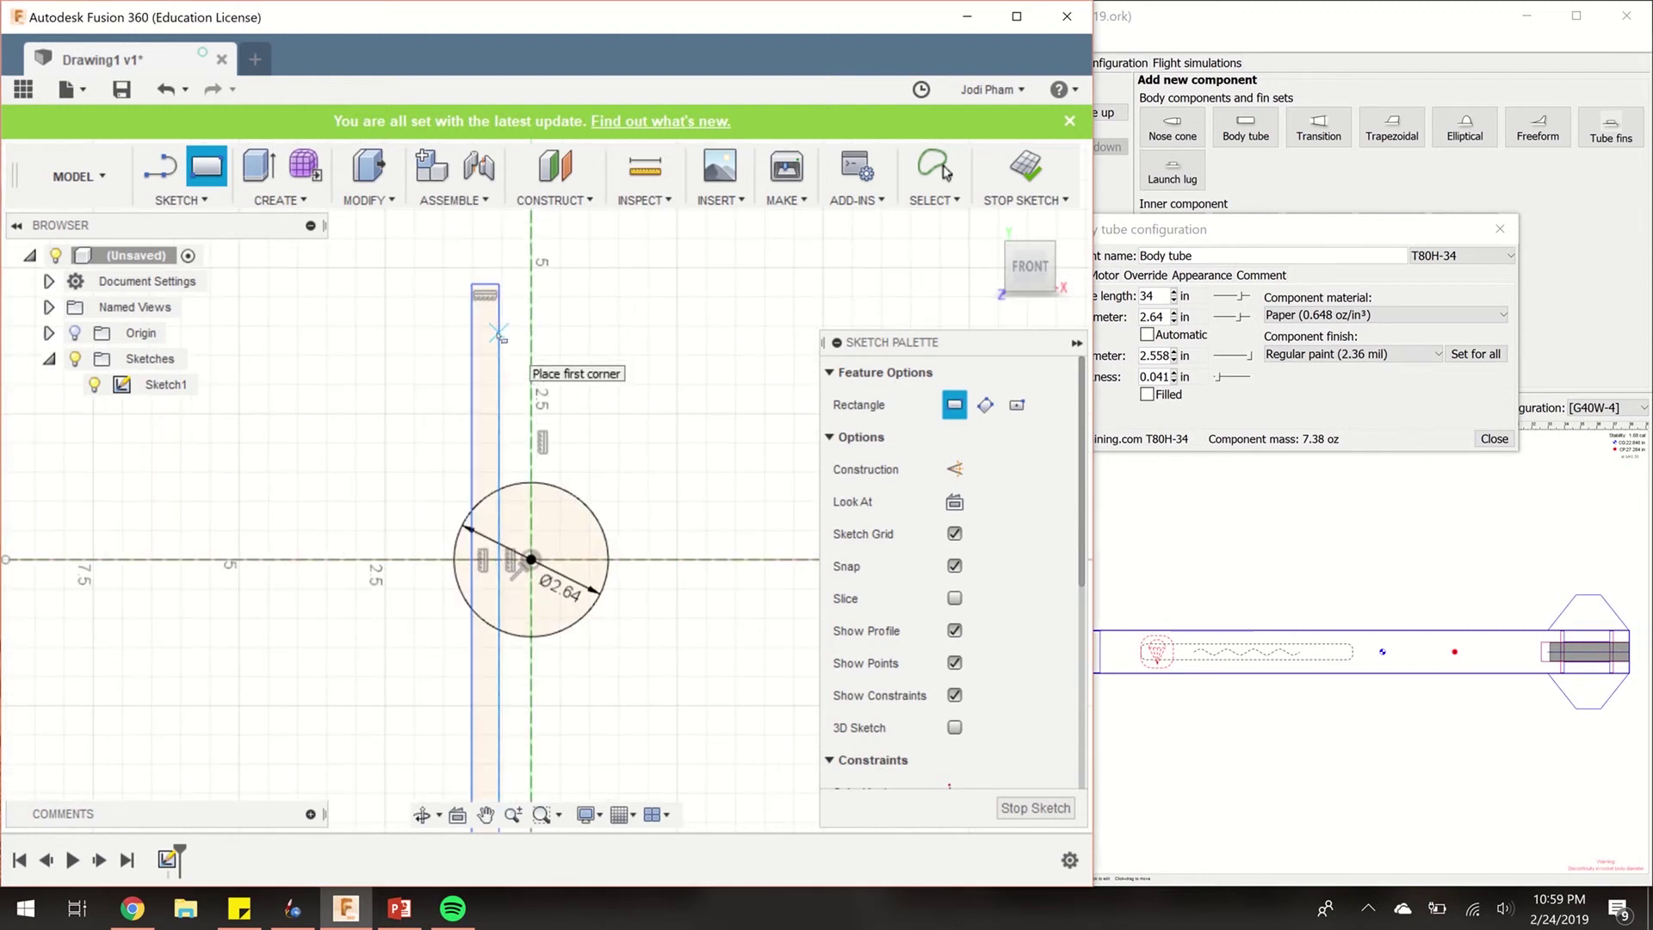
scroll(500, 336, "up", 2)
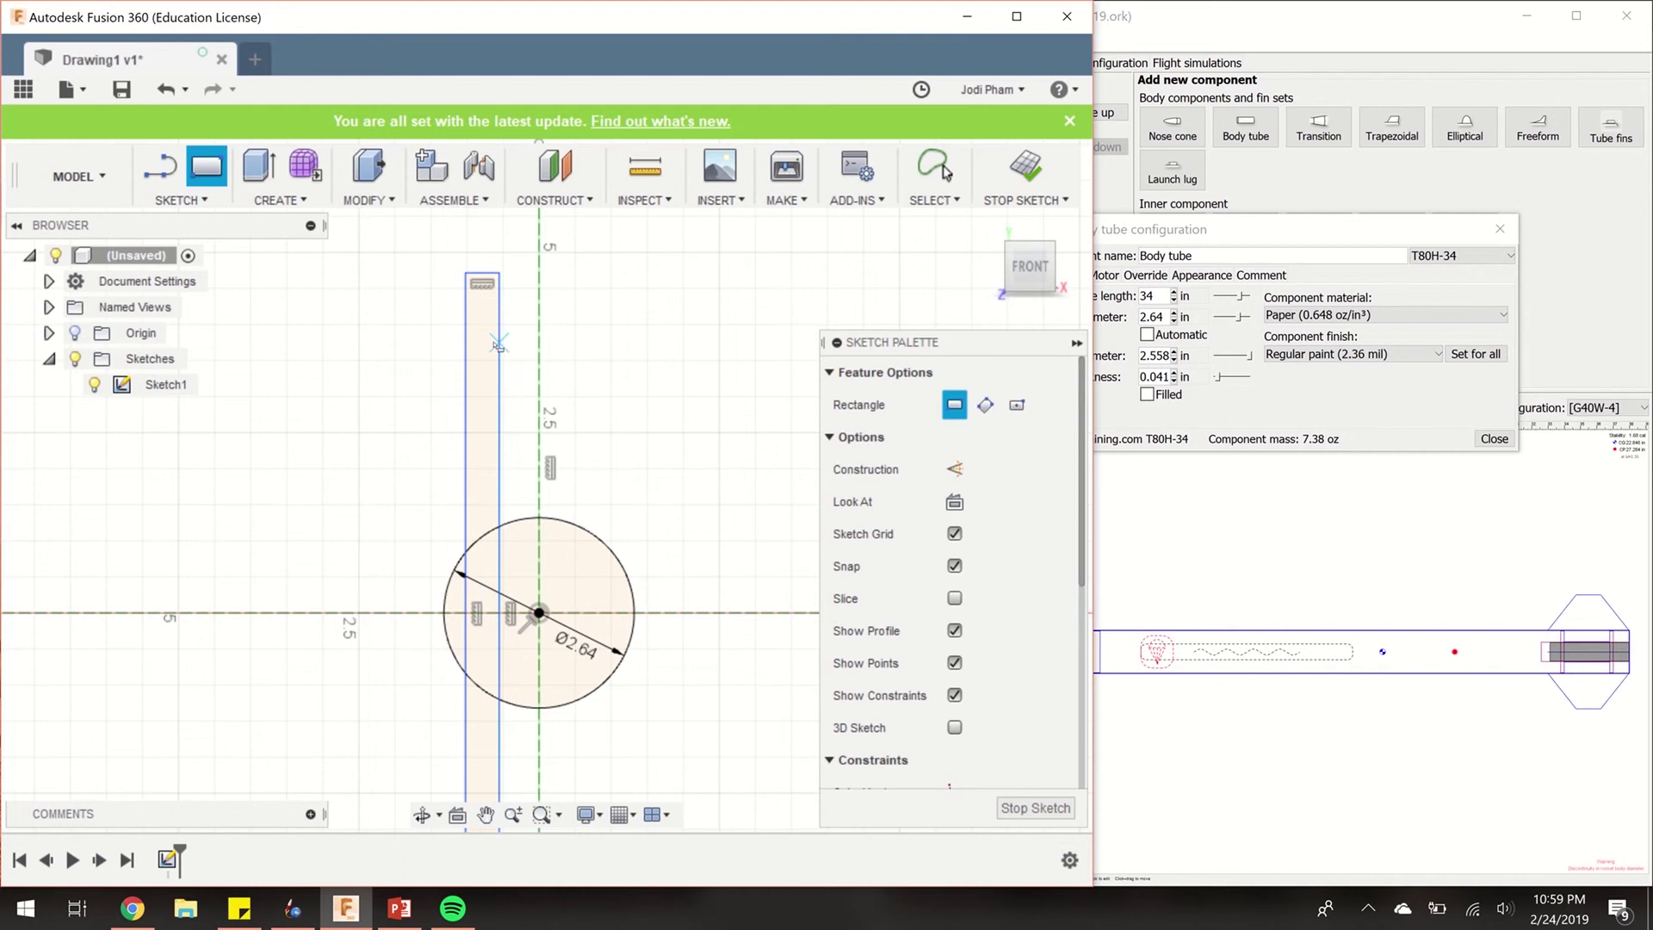
left_click(1360, 408)
left_click(1500, 229)
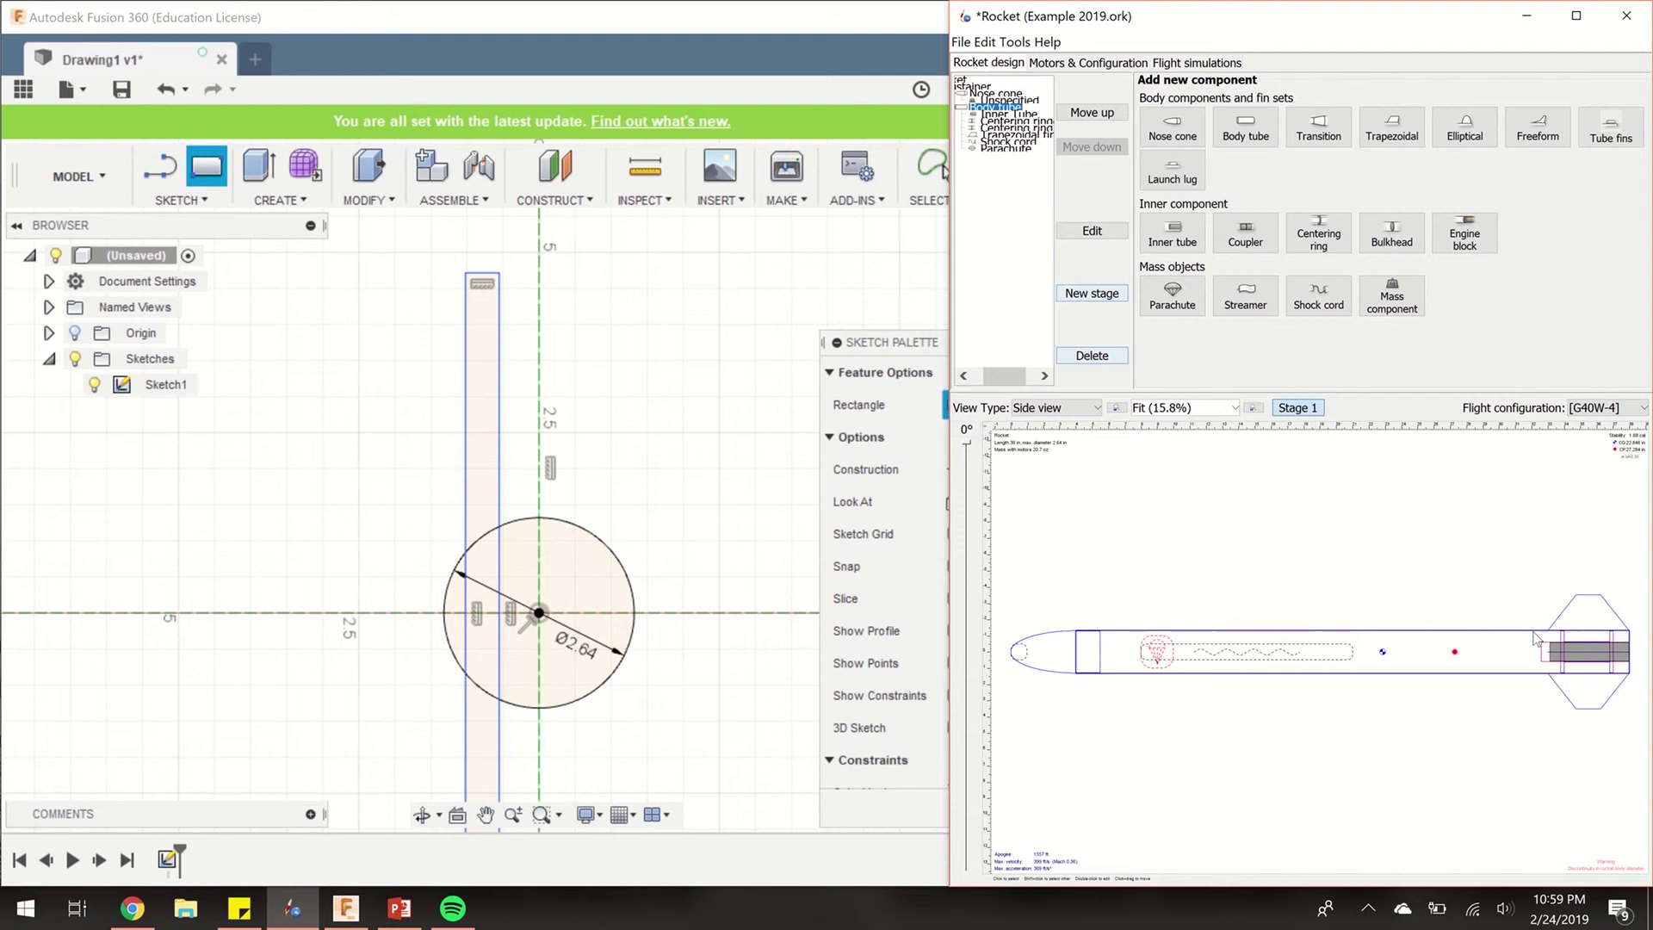
Open the Trapezoidal fin set configuration in OpenRocket to check its 0.25 in thickness
double_click(1595, 617)
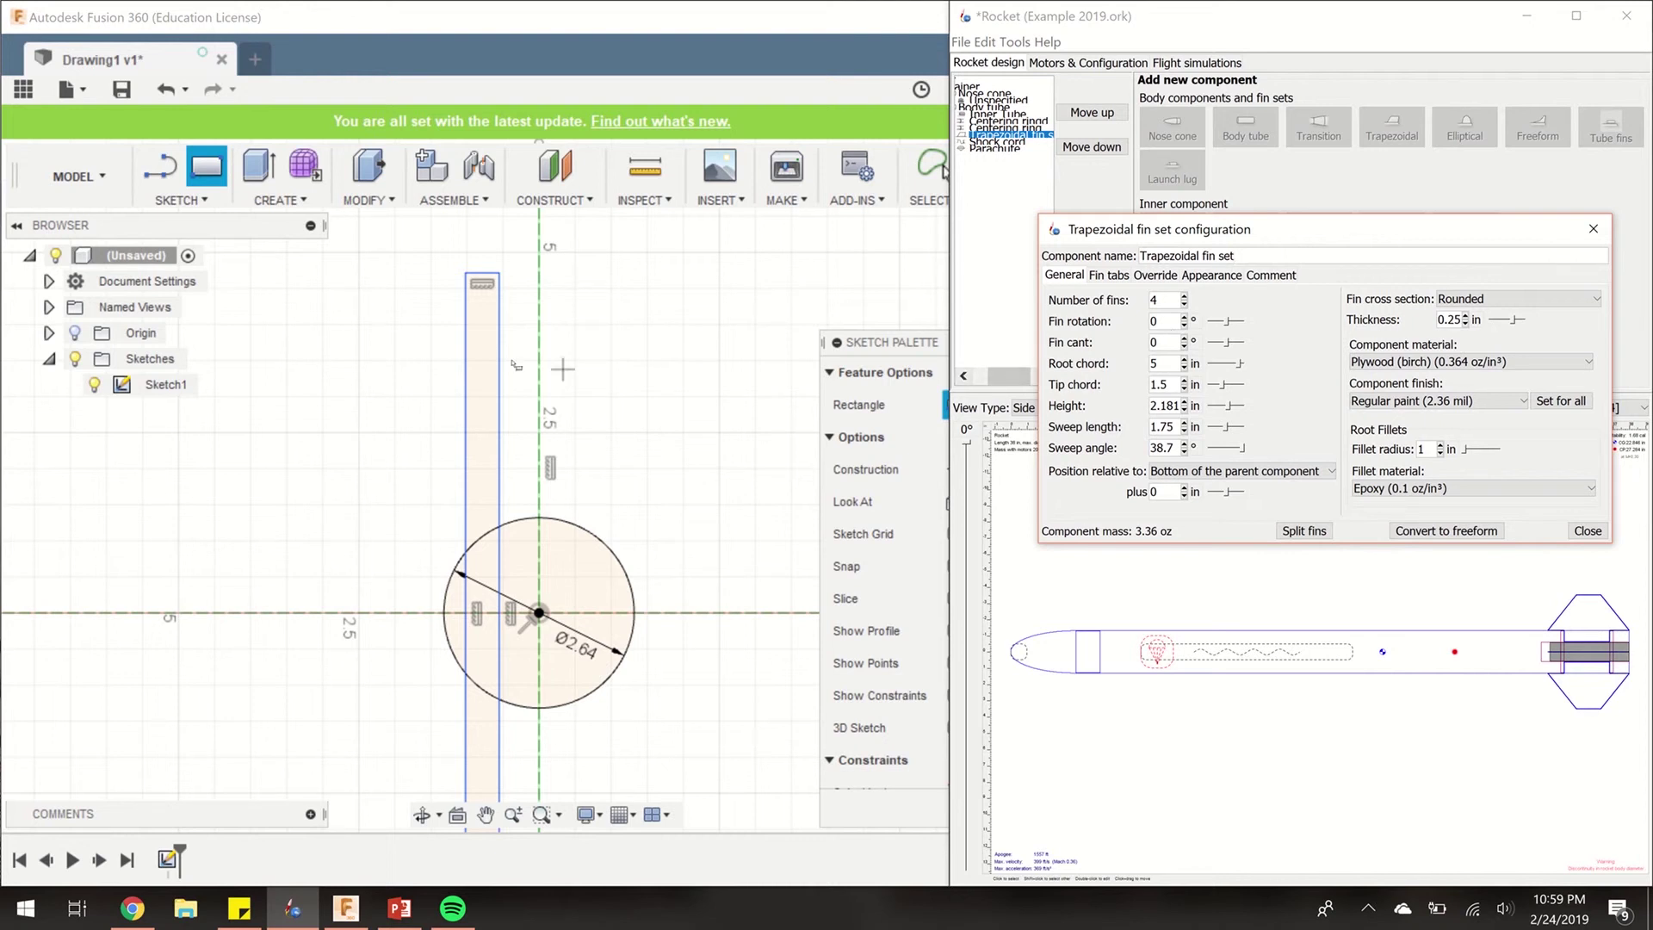
Dimension the rectangle's top edge to a 0.25 in width
left_click(197, 205)
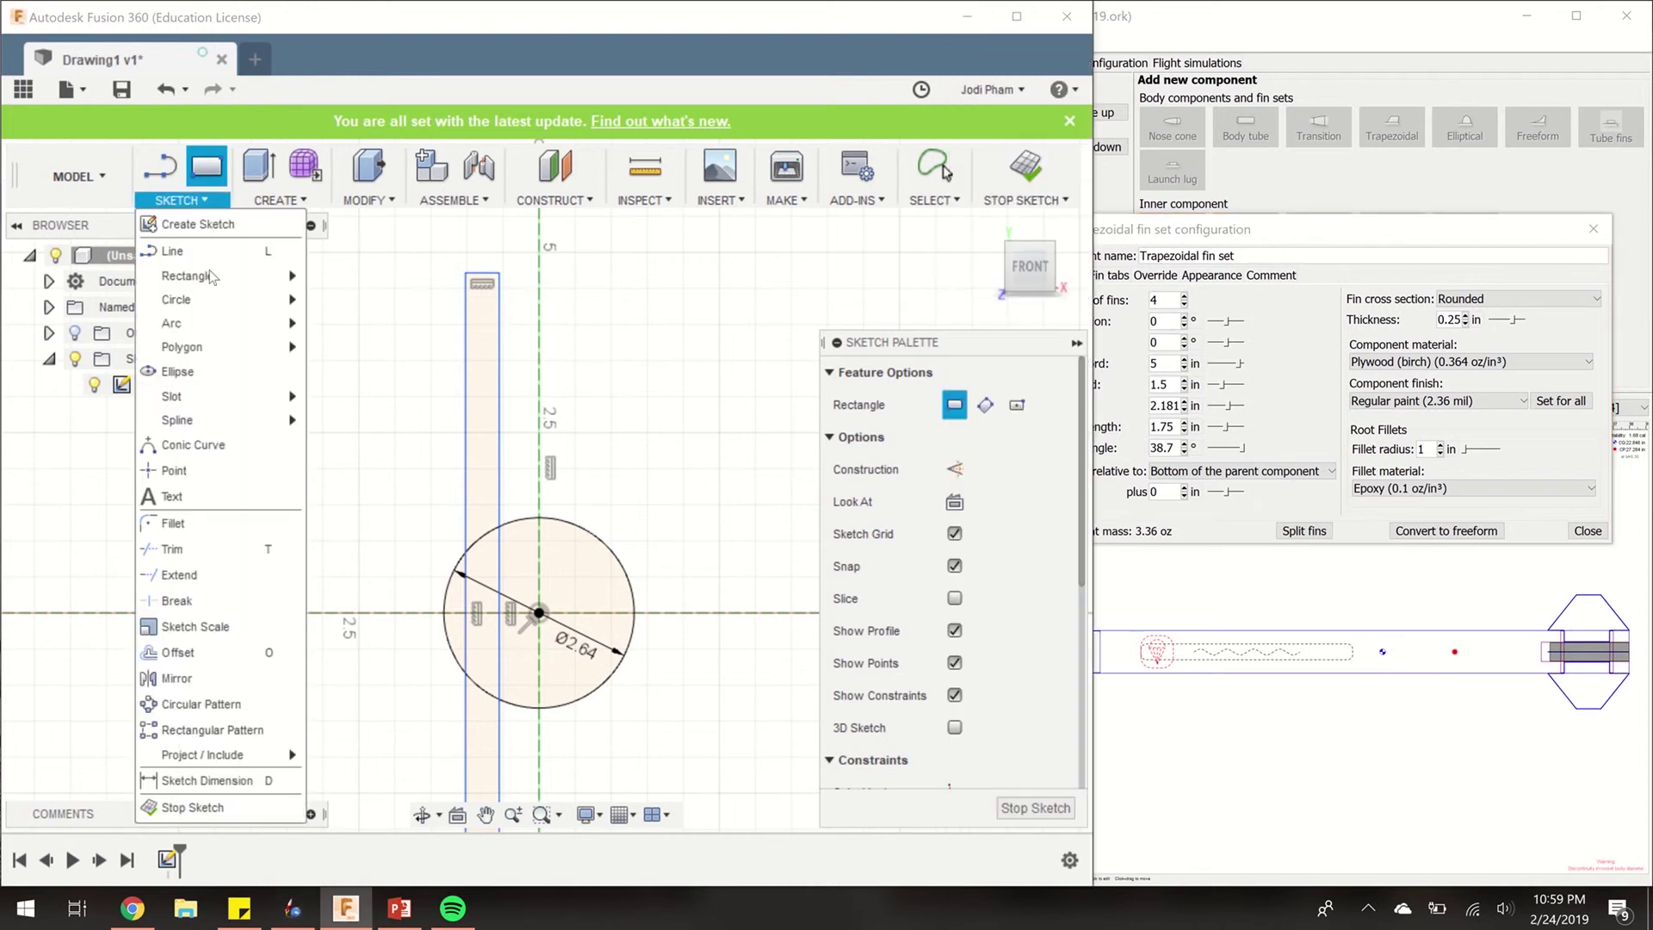
left_click(255, 778)
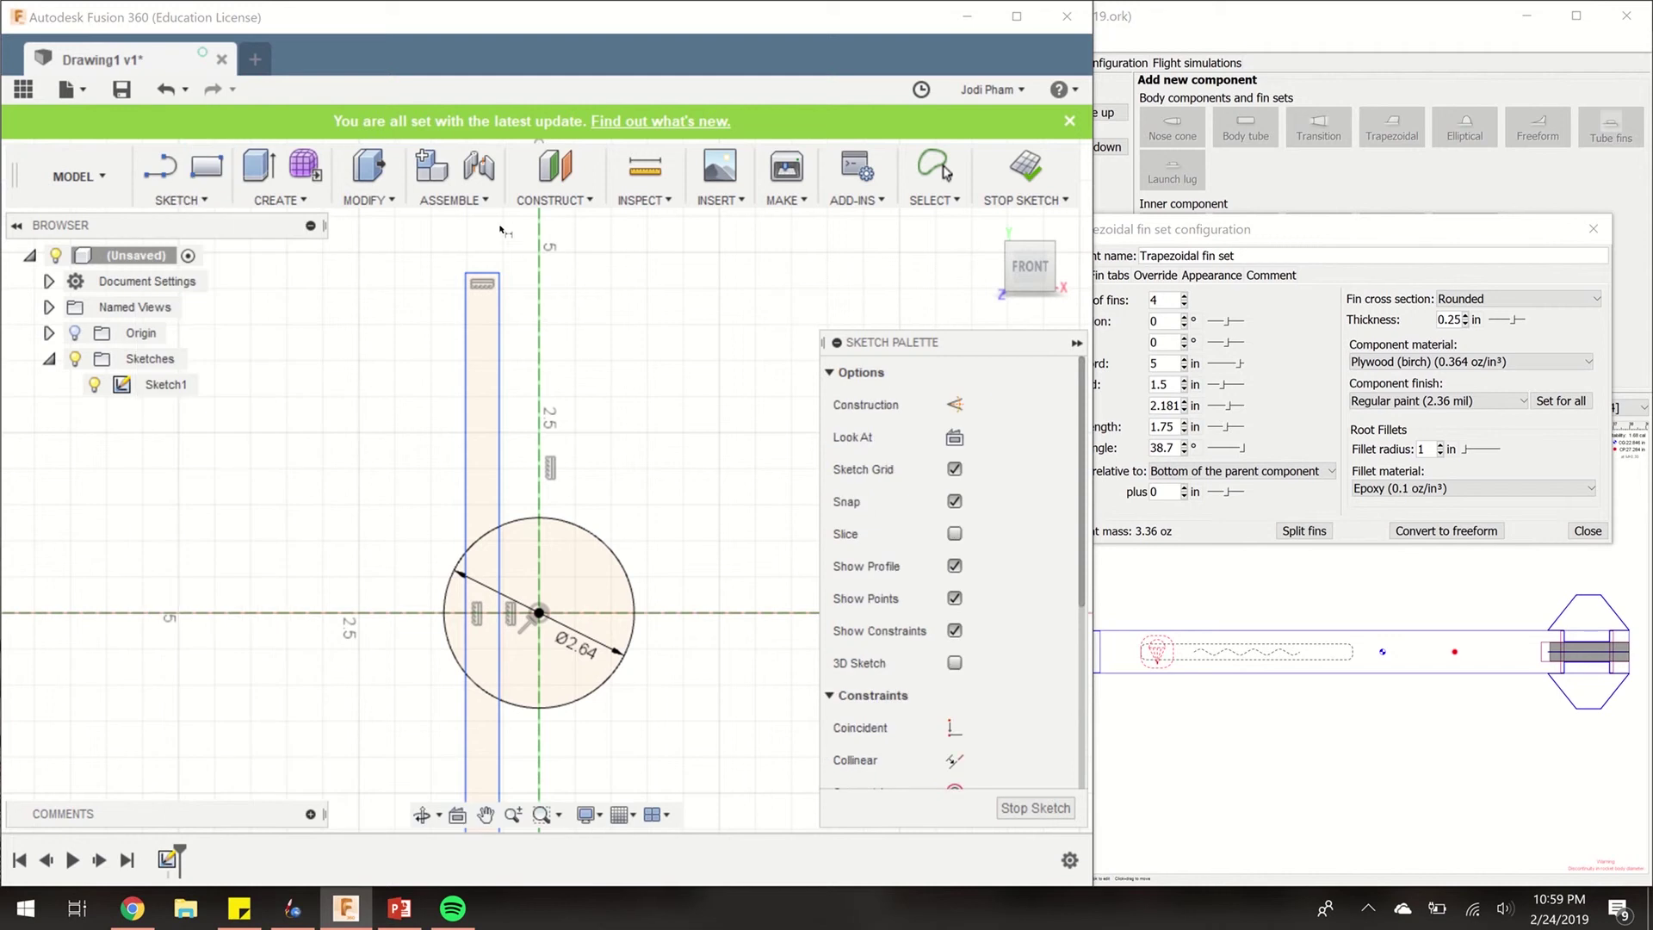
left_click(481, 278)
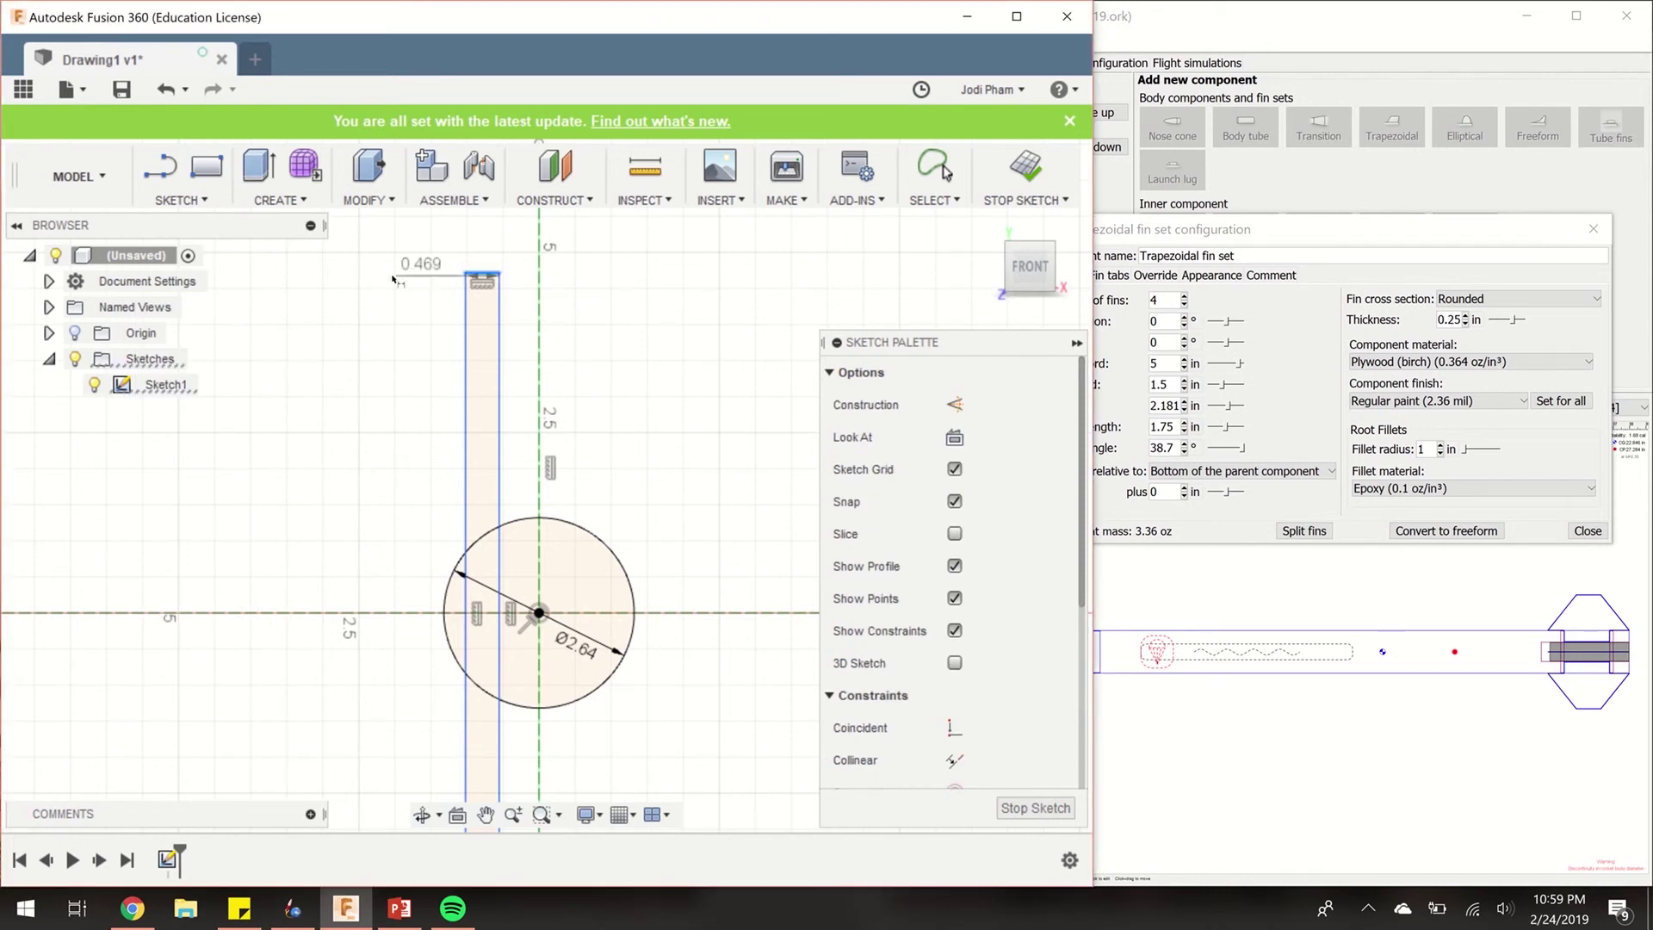
left_click(361, 276)
type("25")
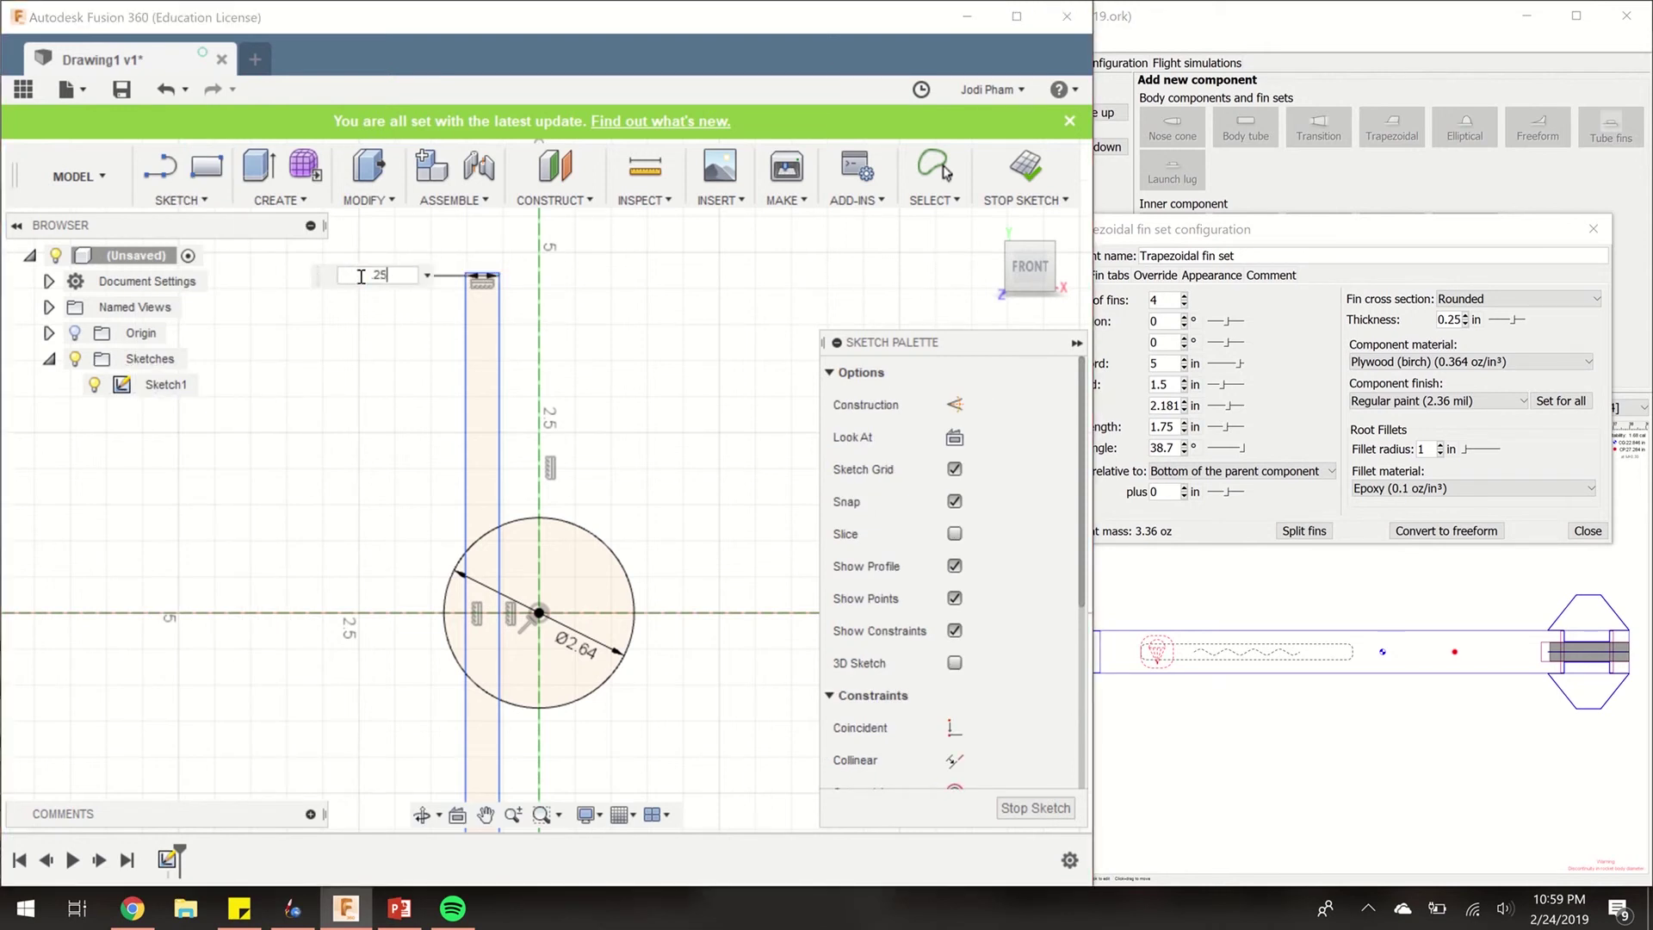
key("Return")
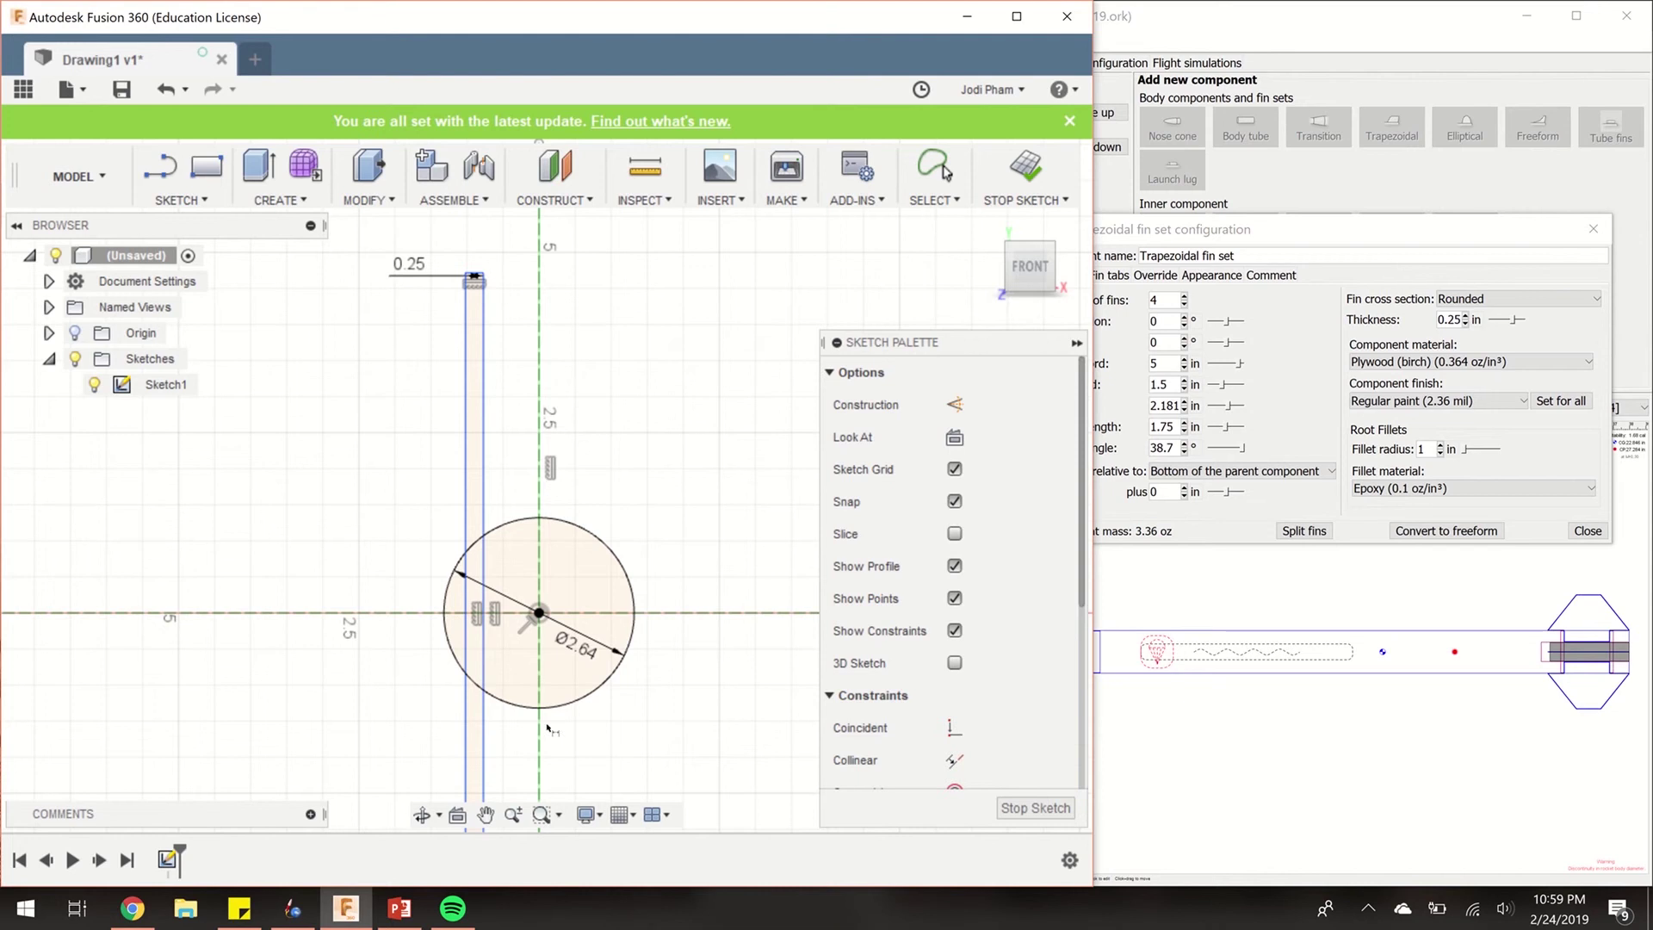
Dimension the rectangle's left edge to the vertical centre line as .25/2 (0.125 in)
left_click(467, 343)
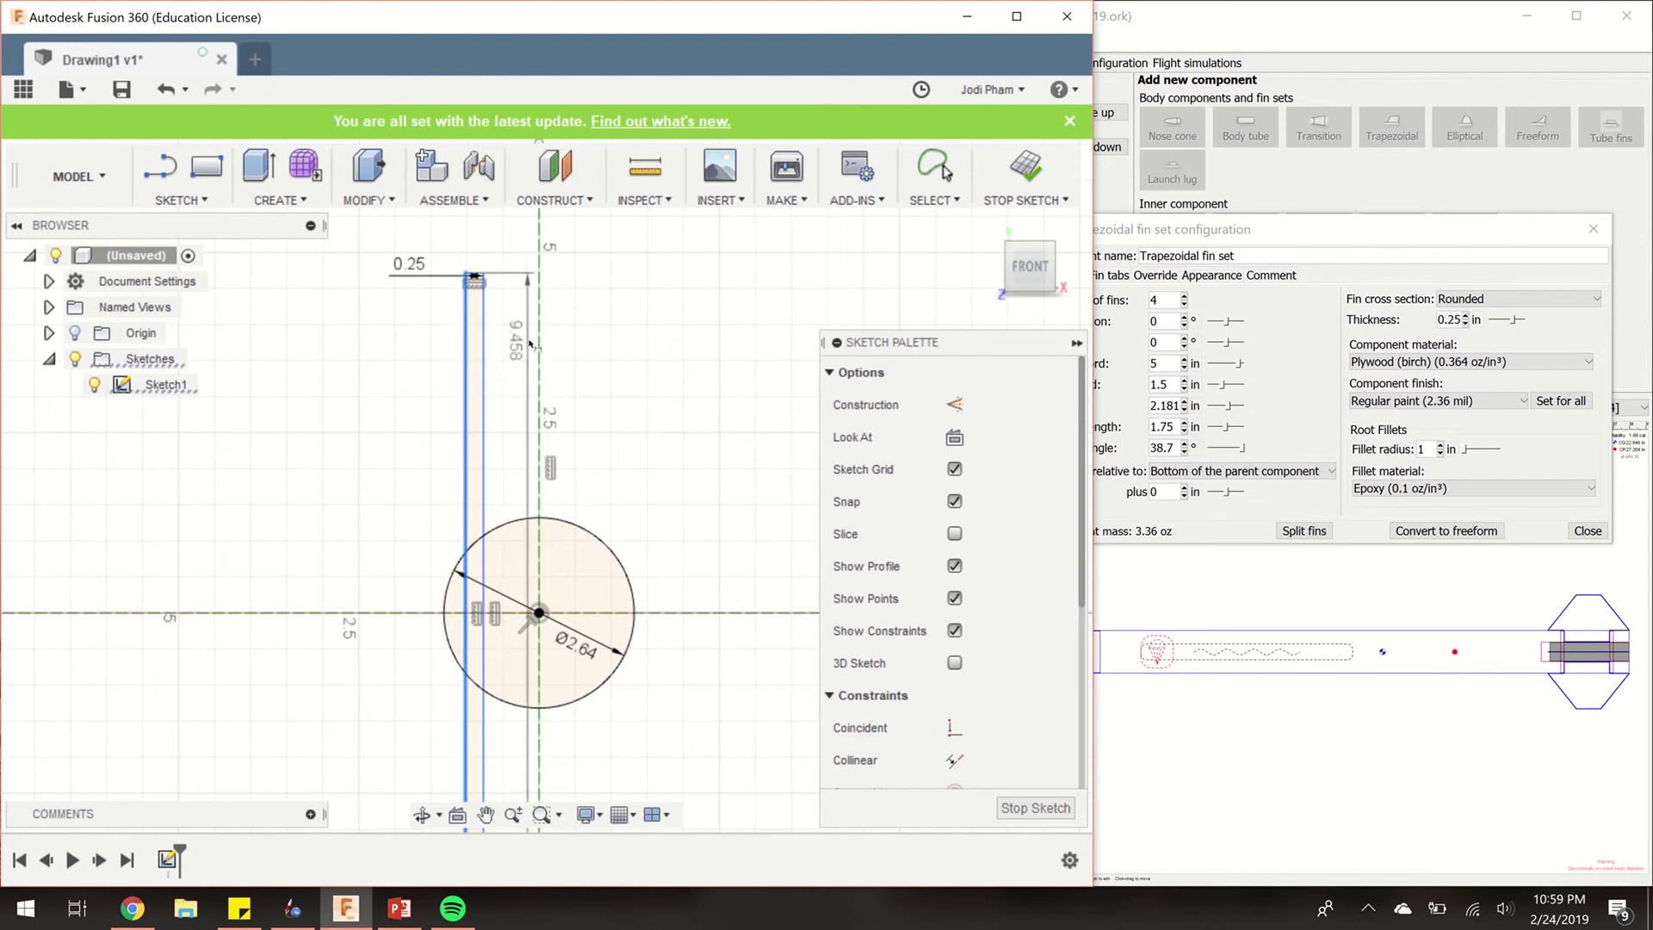
left_click(539, 346)
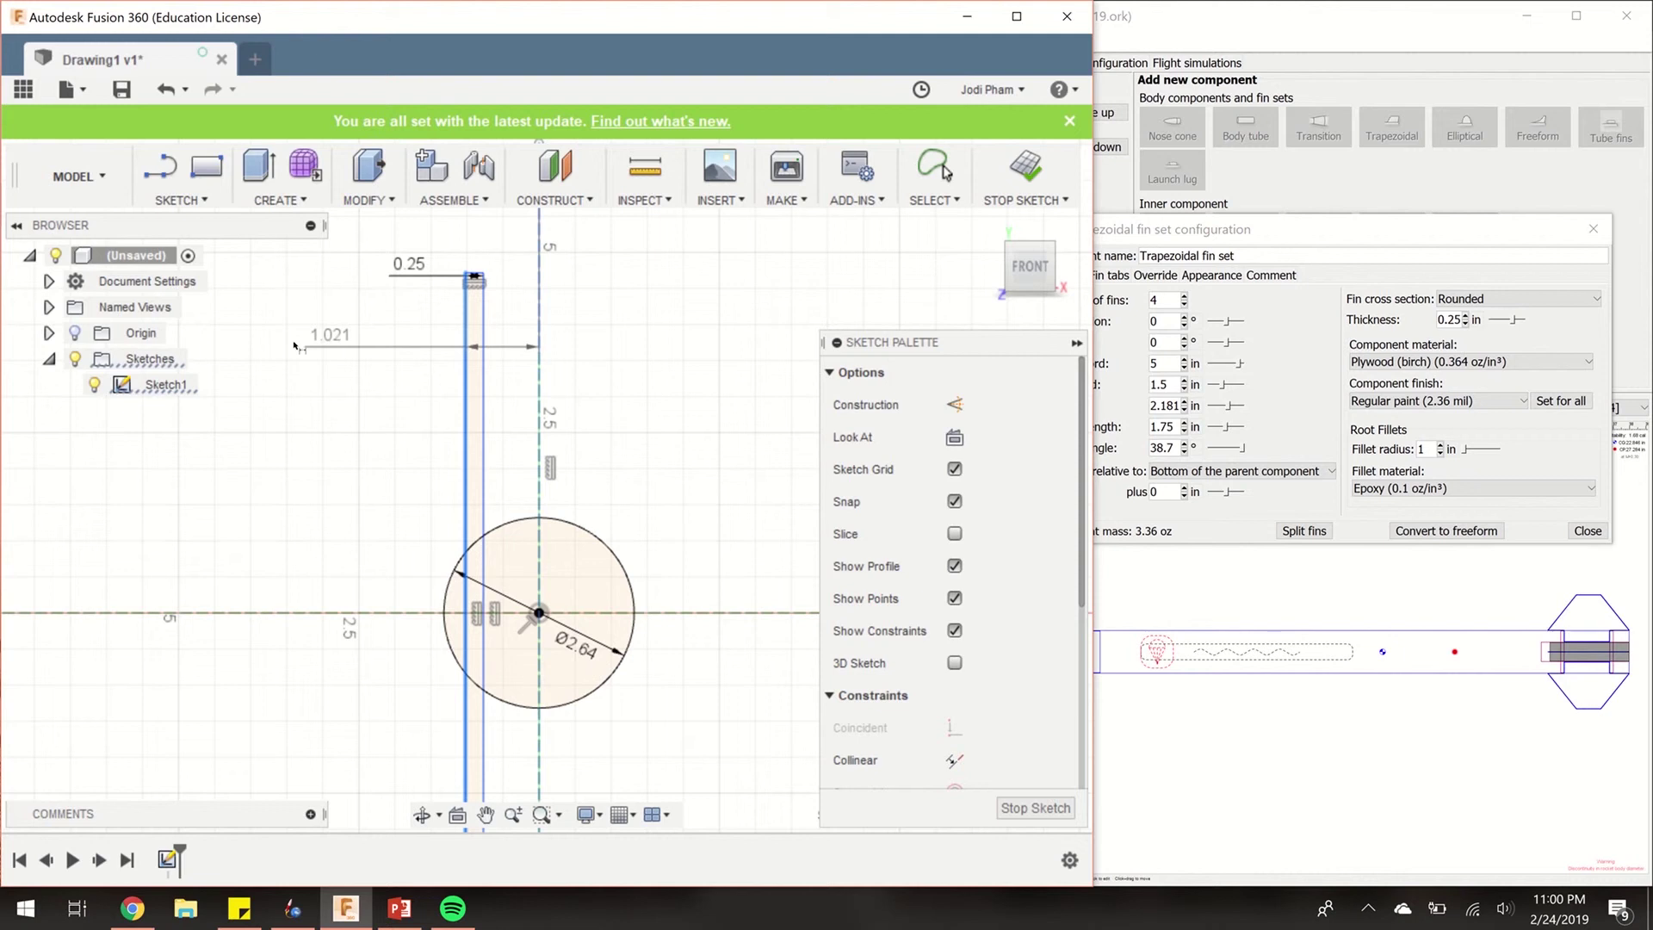
left_click(296, 339)
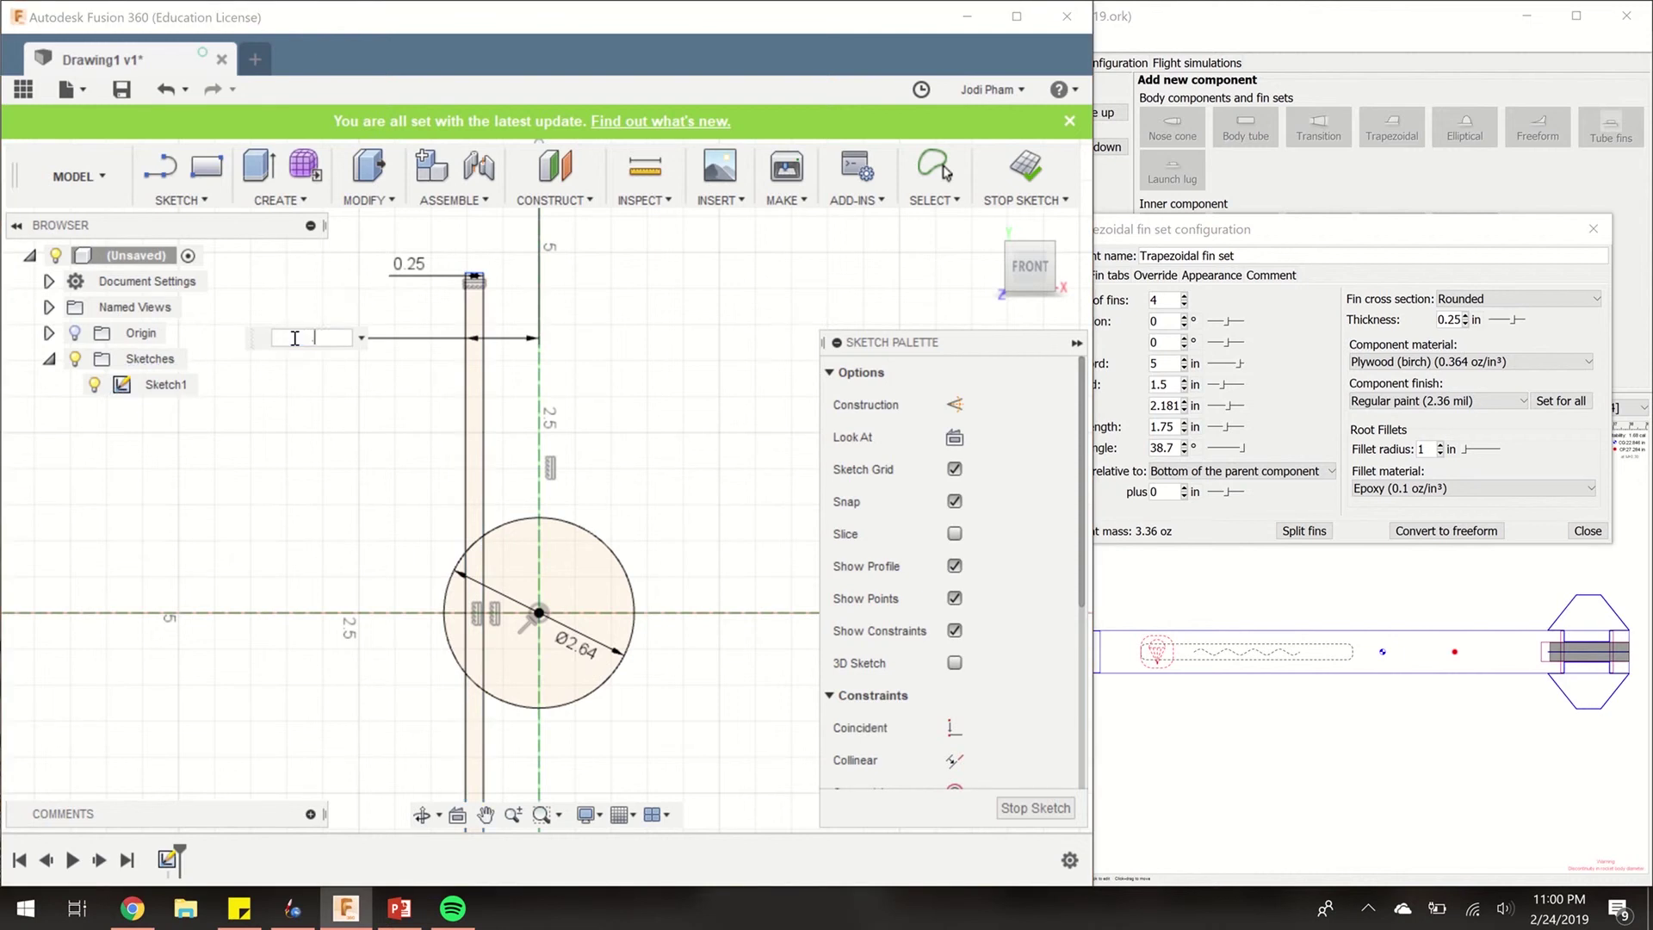
type(".25/2")
key("Return")
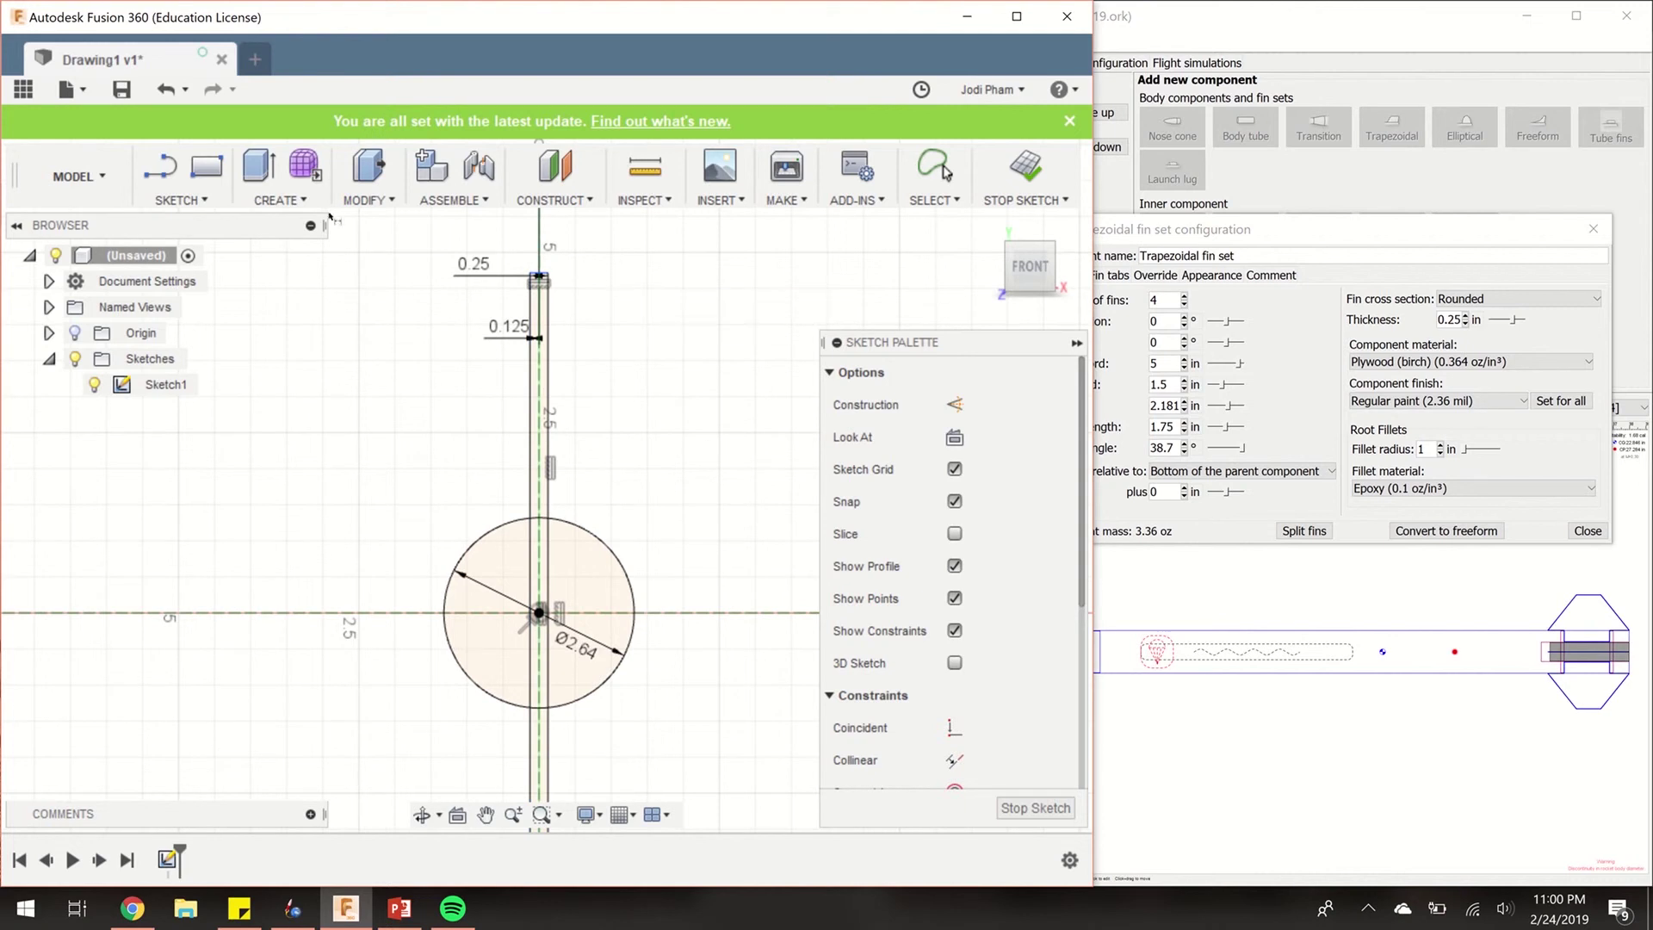
Place a sketch point where the vertical centre line meets the top of the circle
left_click(205, 204)
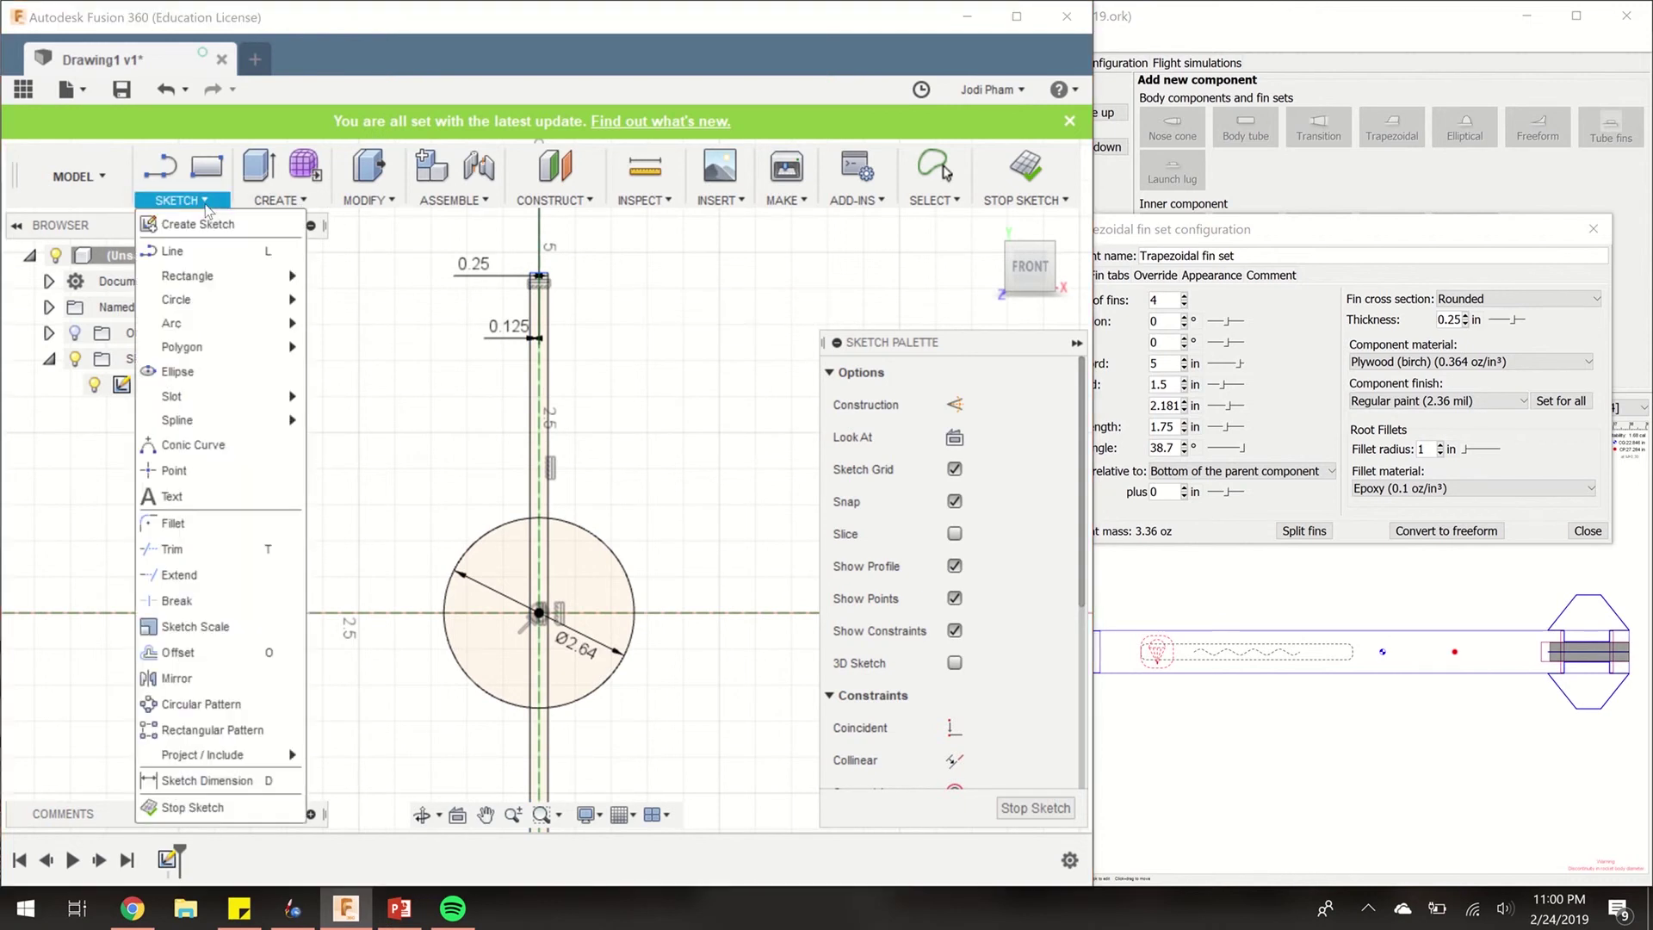
left_click(242, 470)
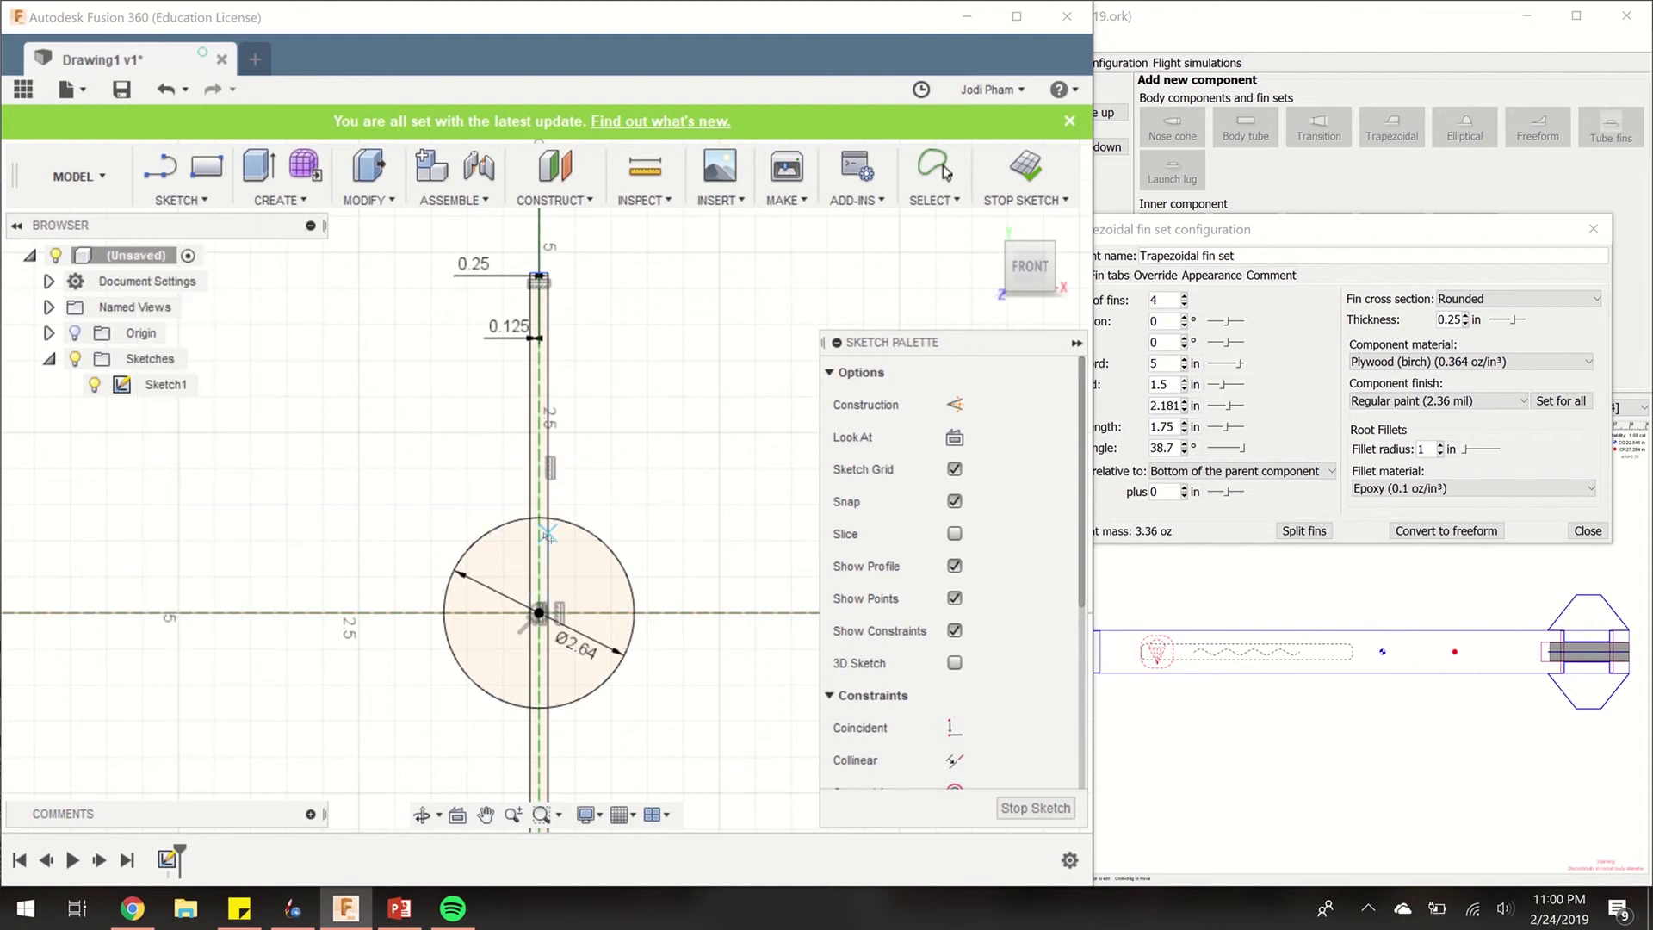
scroll(544, 532, "up", 4)
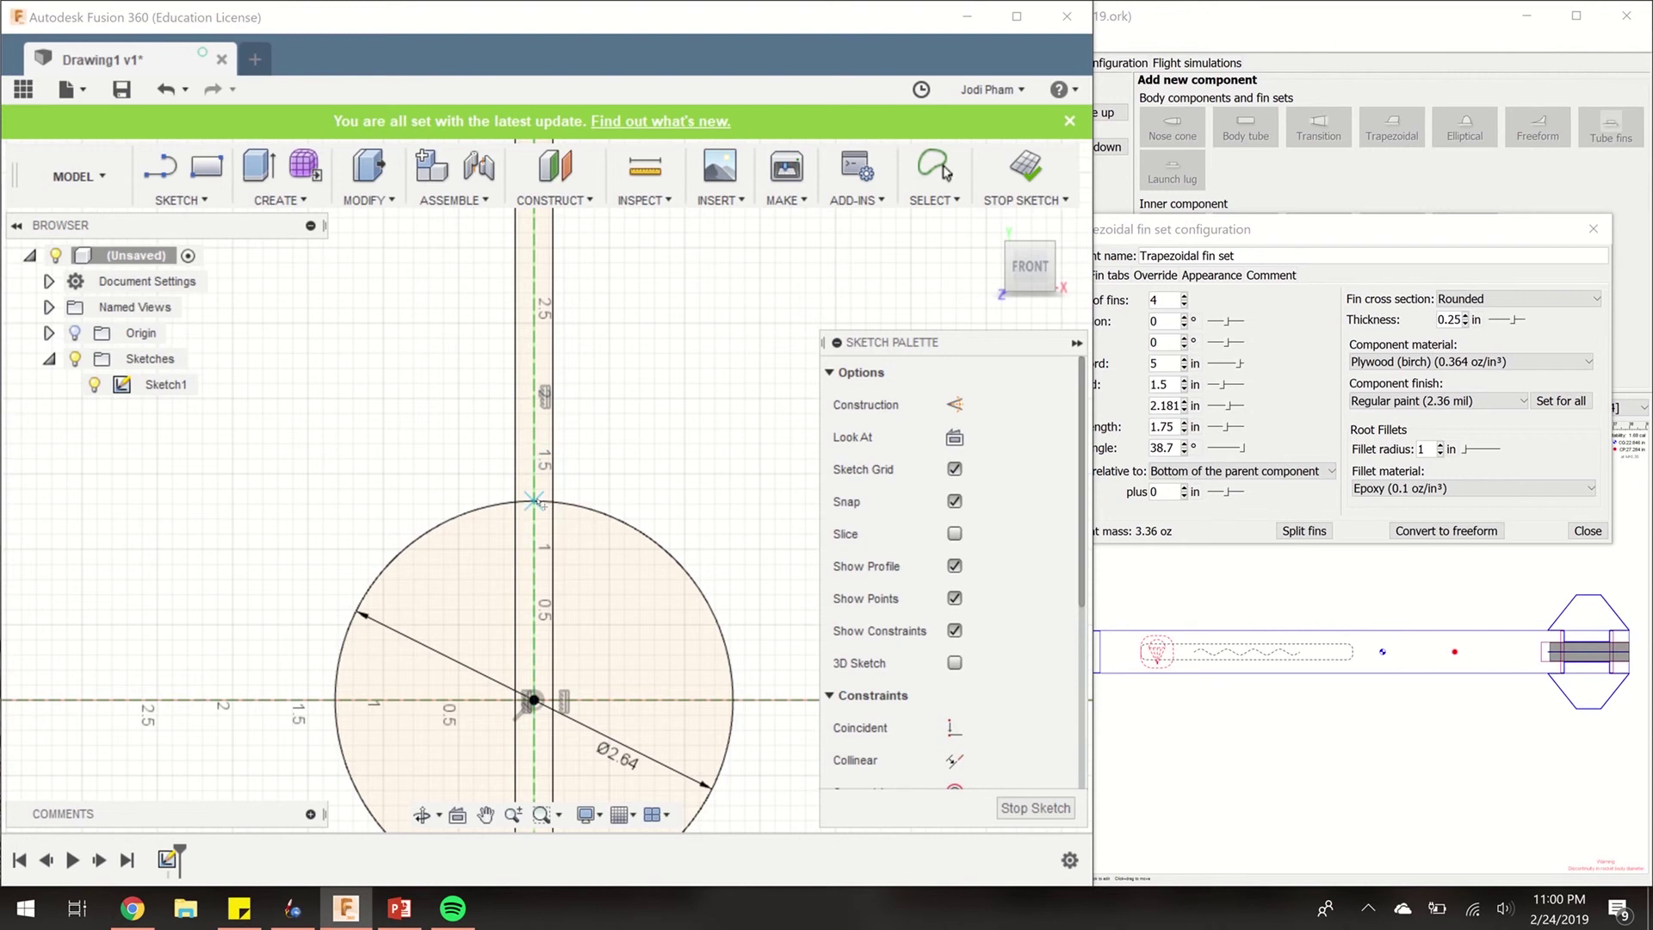
left_click(534, 500)
scroll(639, 474, "down", 2)
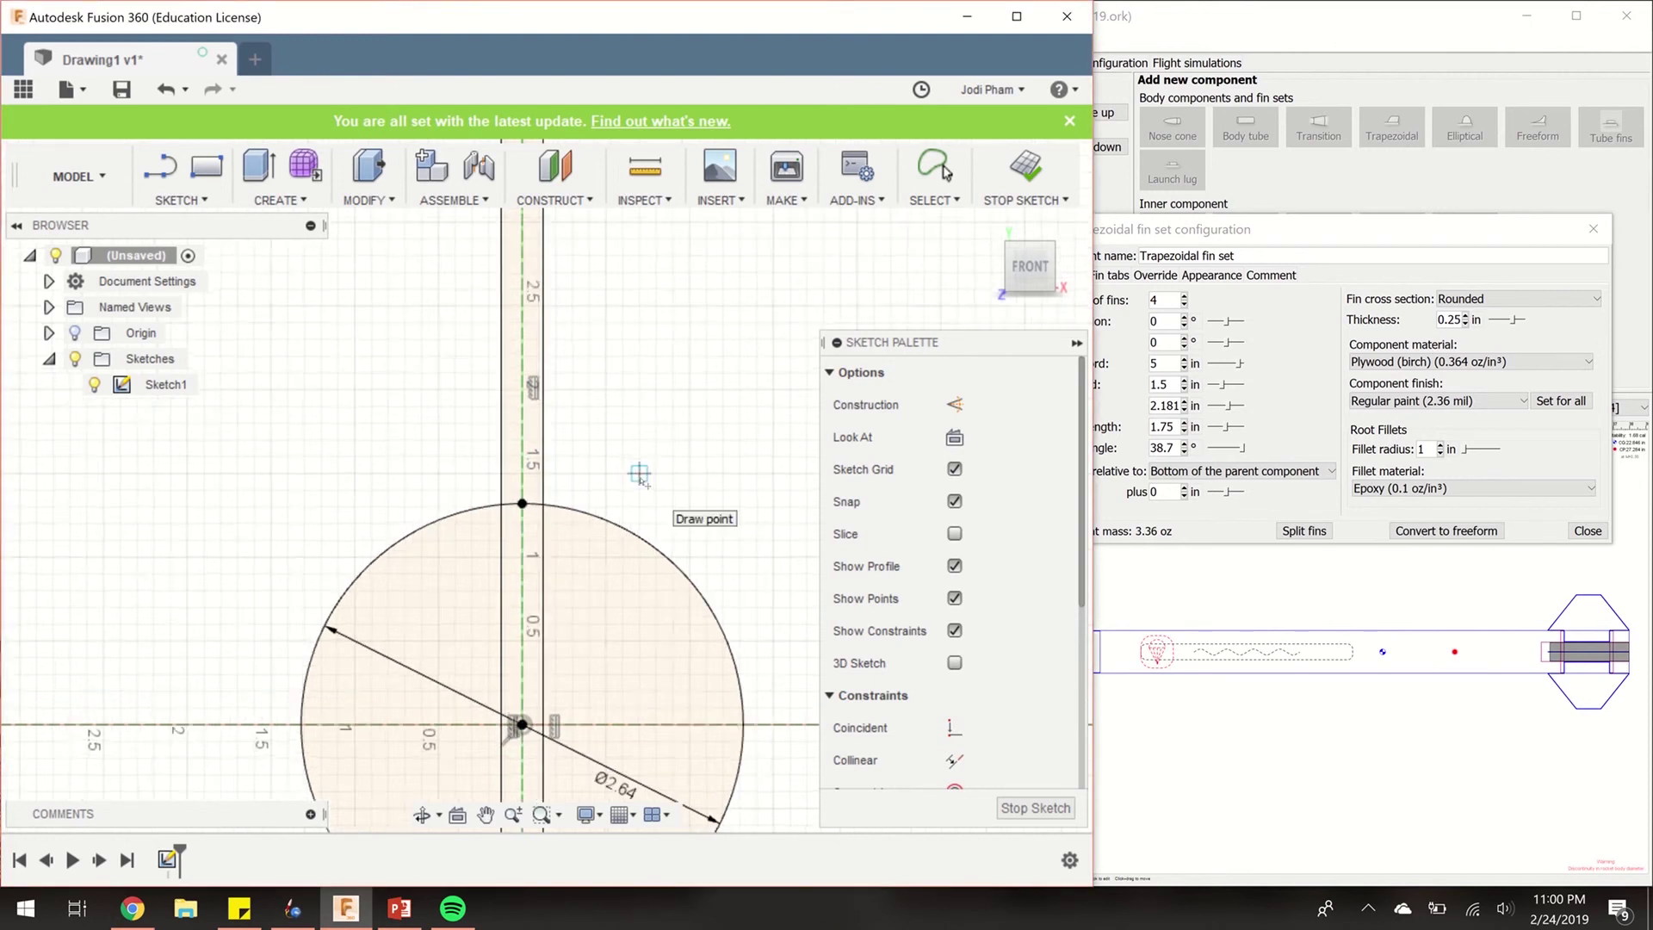
scroll(639, 475, "down", 3)
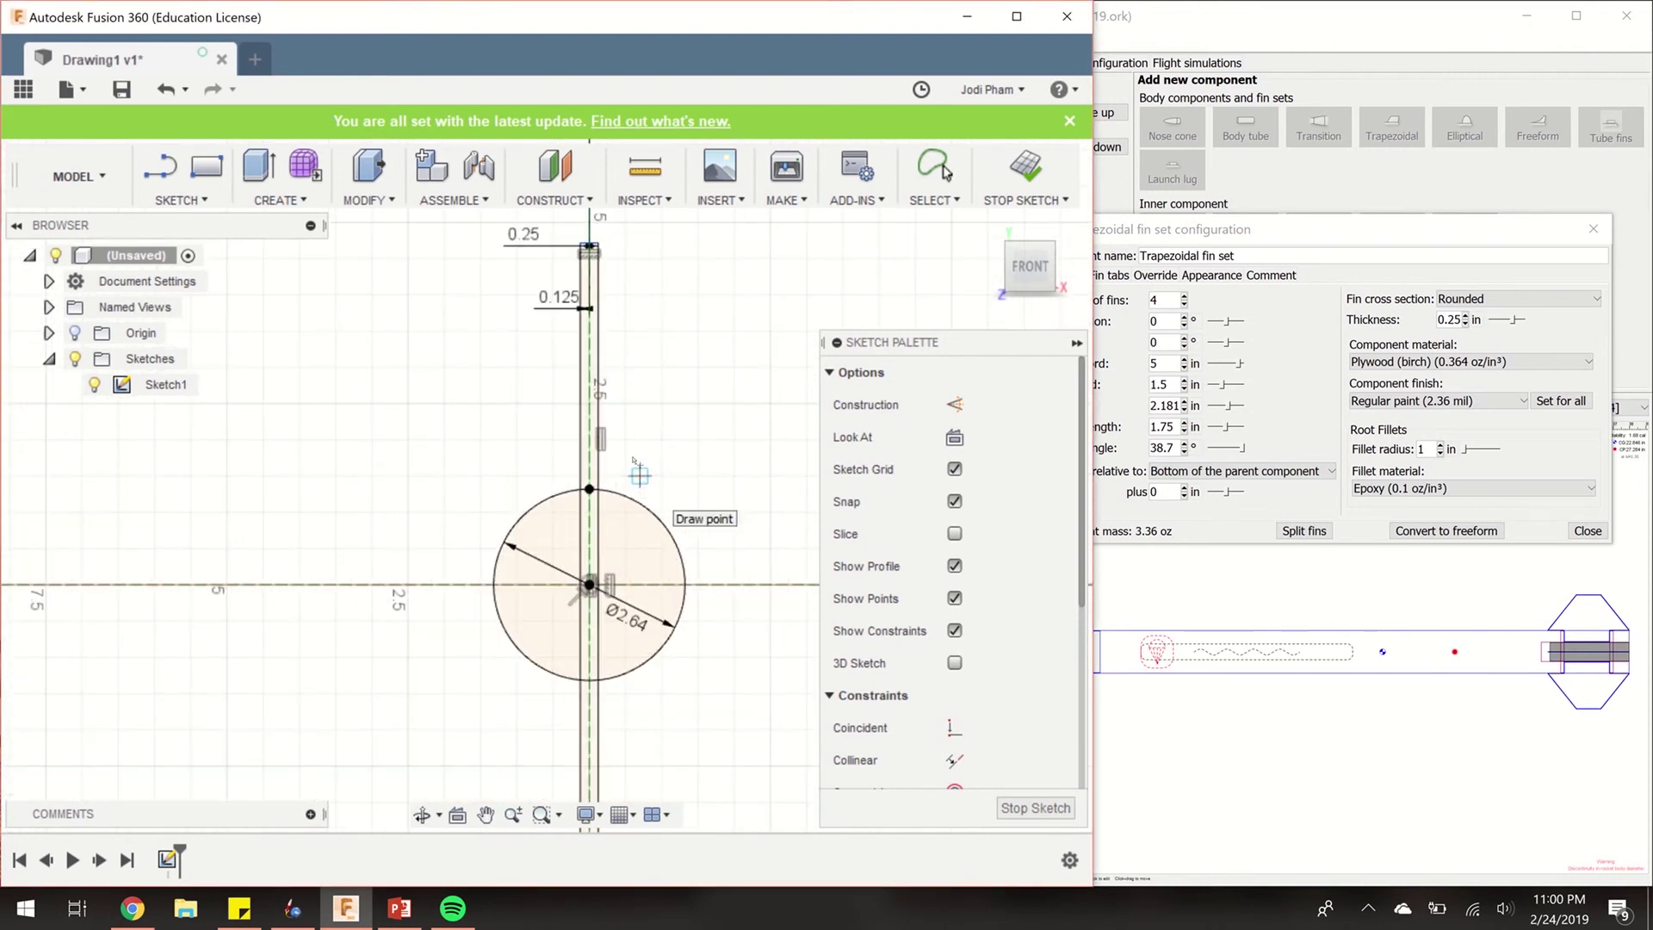
Start a sketch dimension from the circle's top point toward the slot's top end
left_click(180, 199)
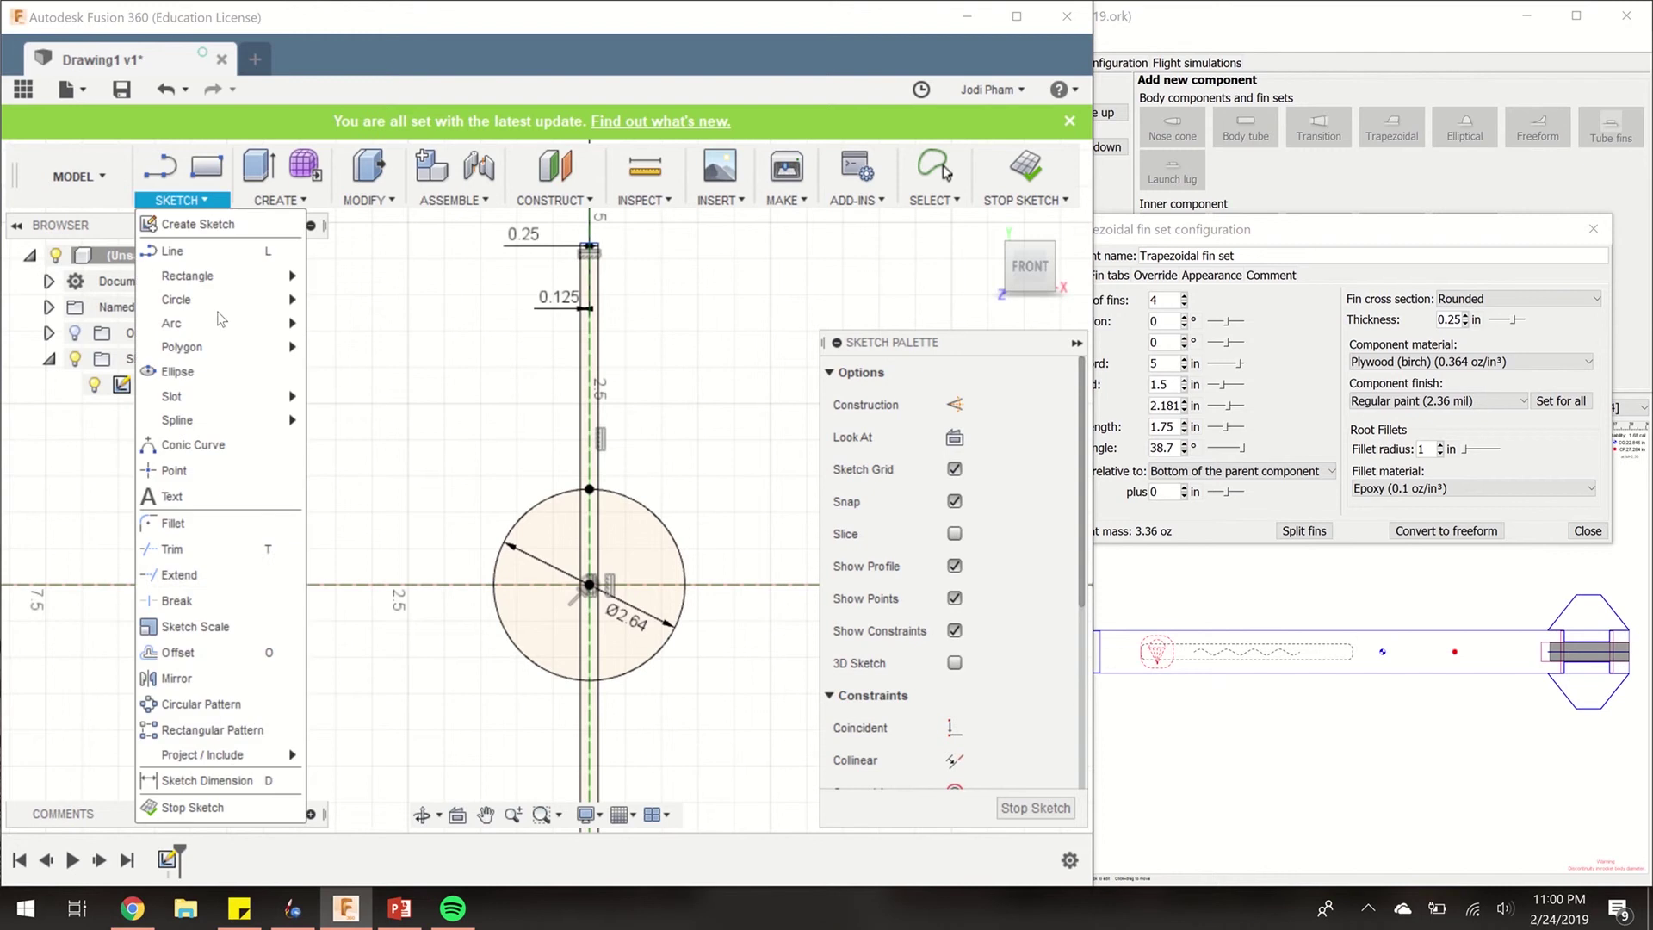
left_click(249, 780)
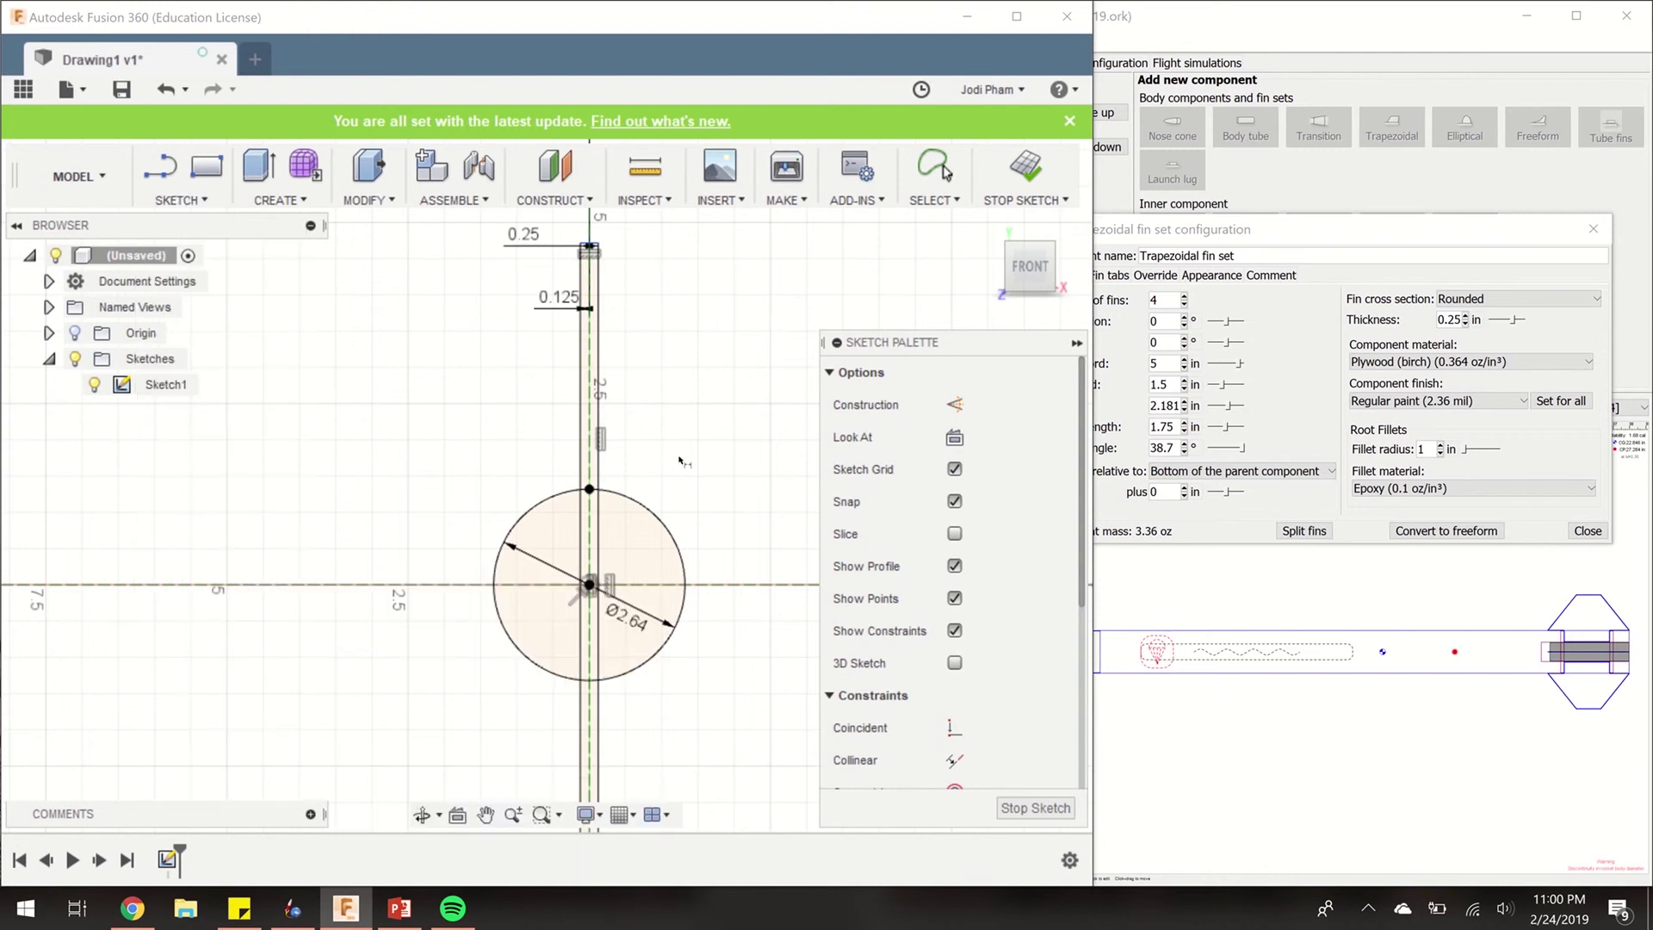
left_click(591, 491)
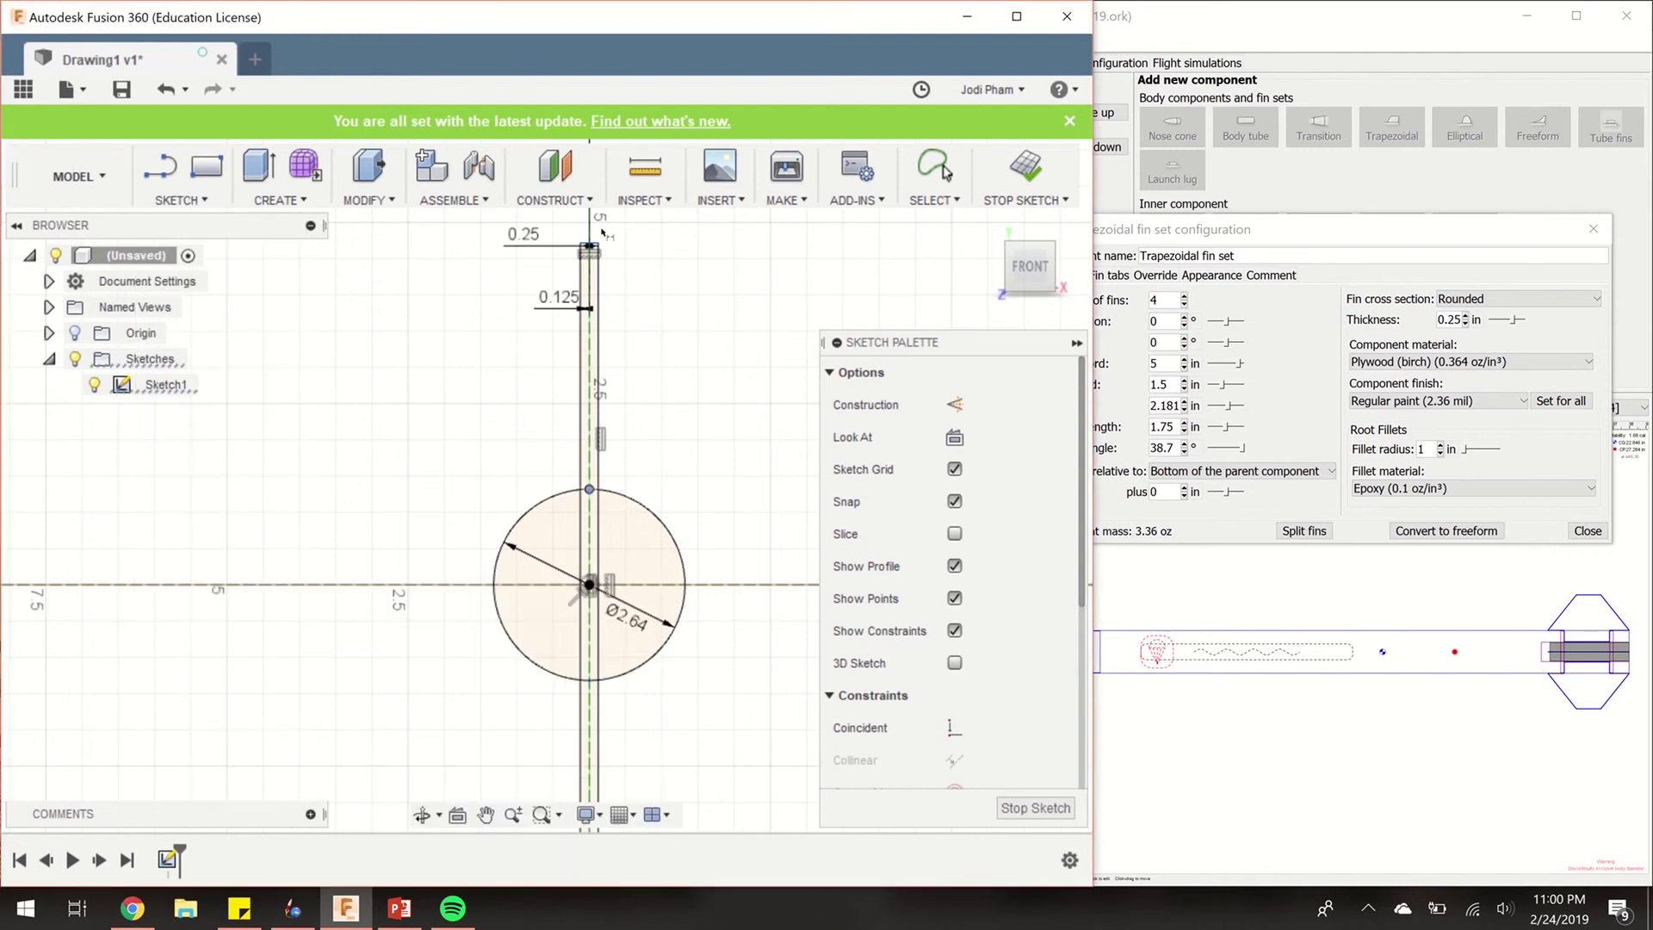
scroll(603, 234, "up", 3)
Dimension the upper slot's top end at 2.181 in, checking fin height in OpenRocket
scroll(603, 234, "up", 2)
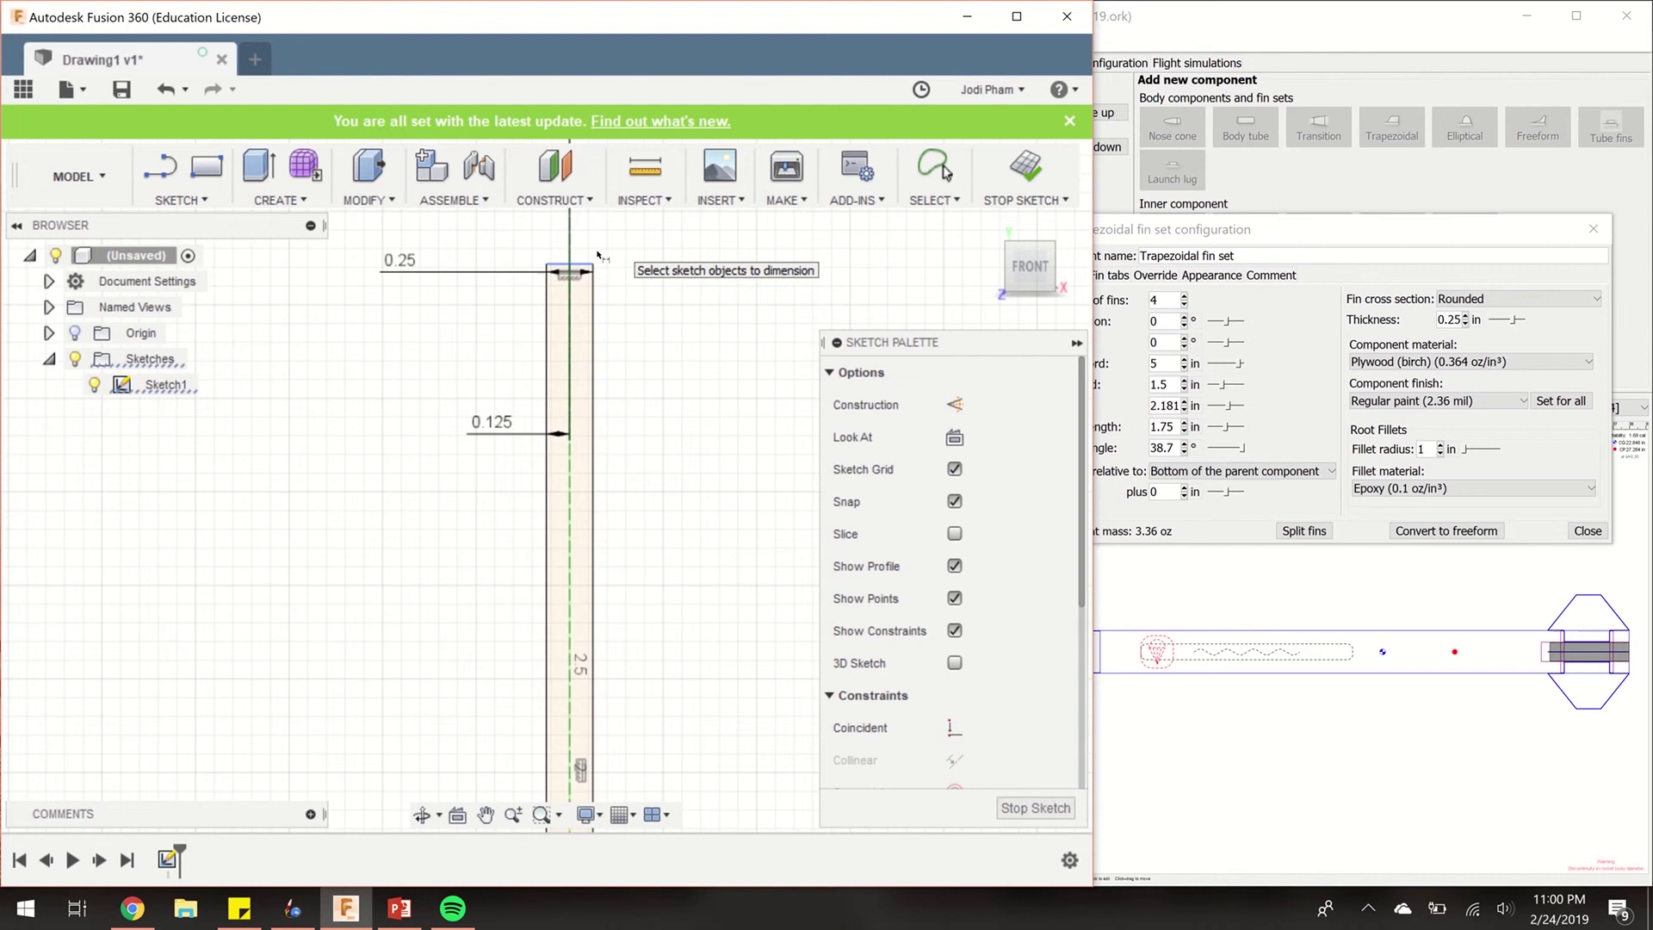
left_click(587, 278)
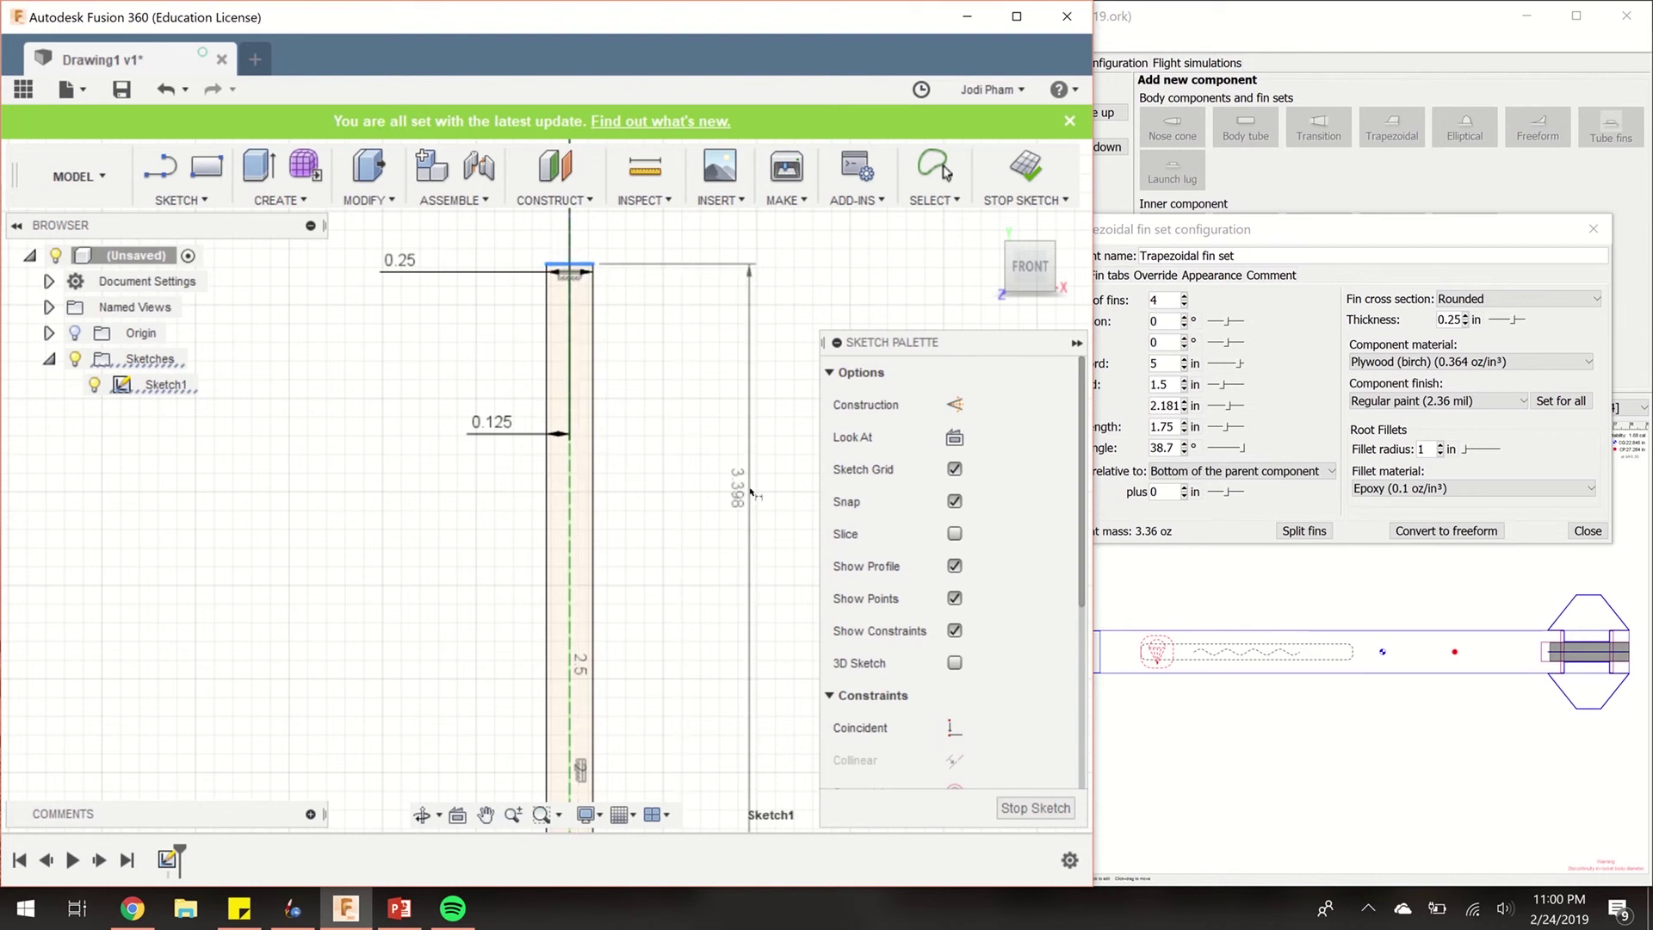
scroll(751, 493, "down", 1)
scroll(751, 493, "down", 2)
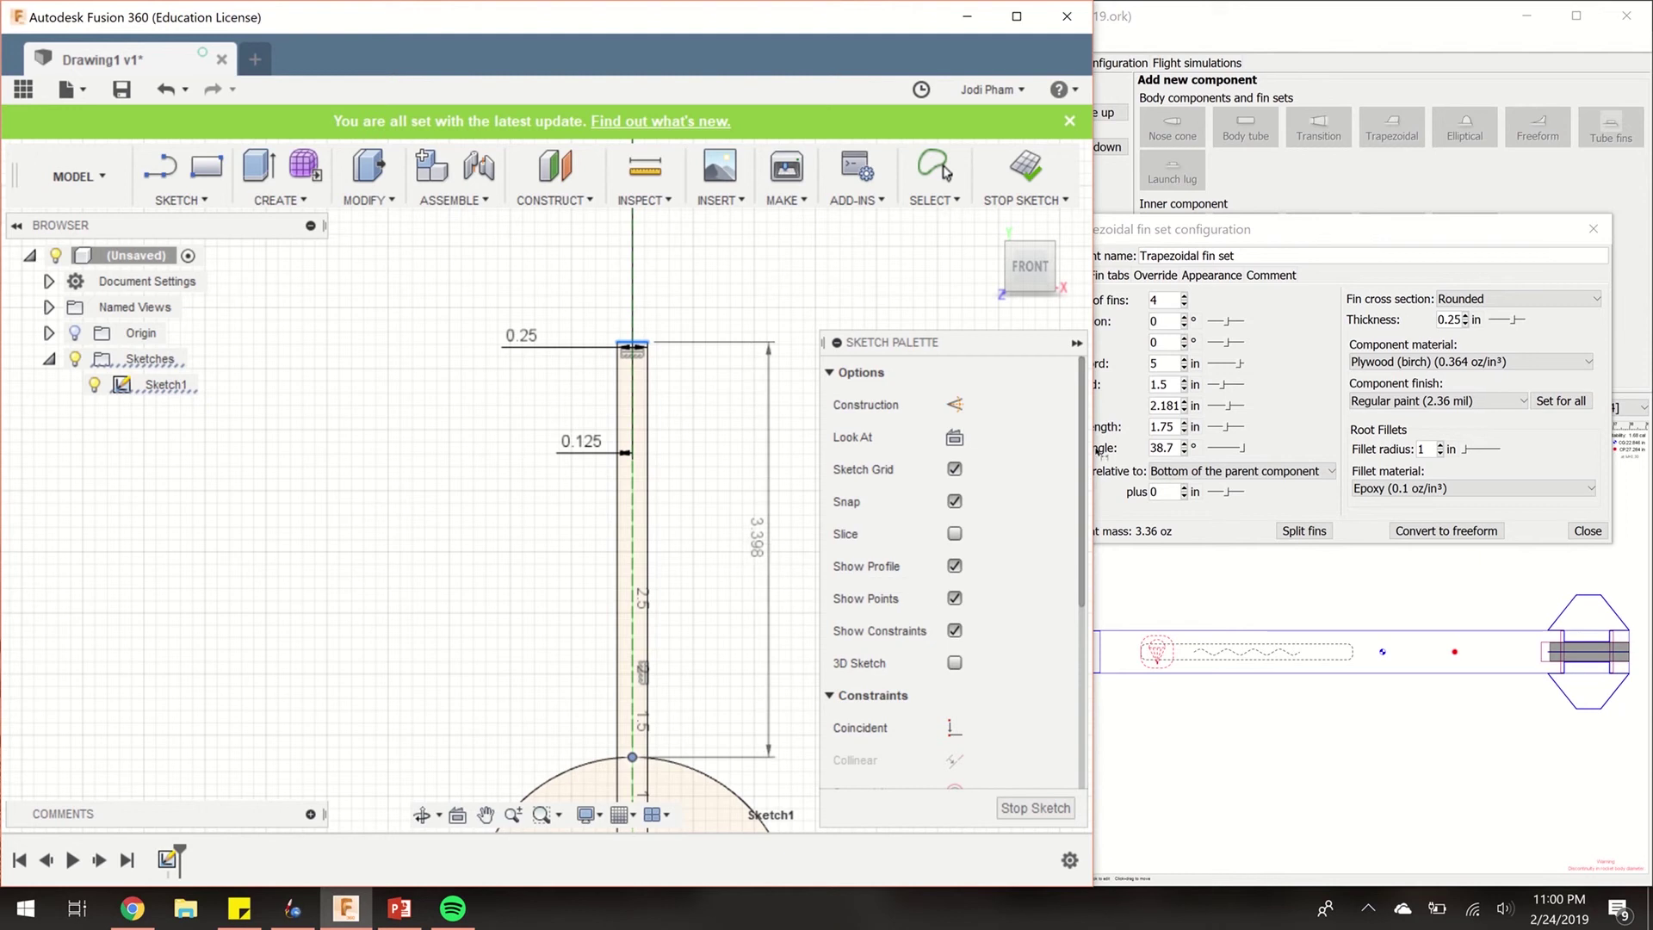
left_click(1162, 406)
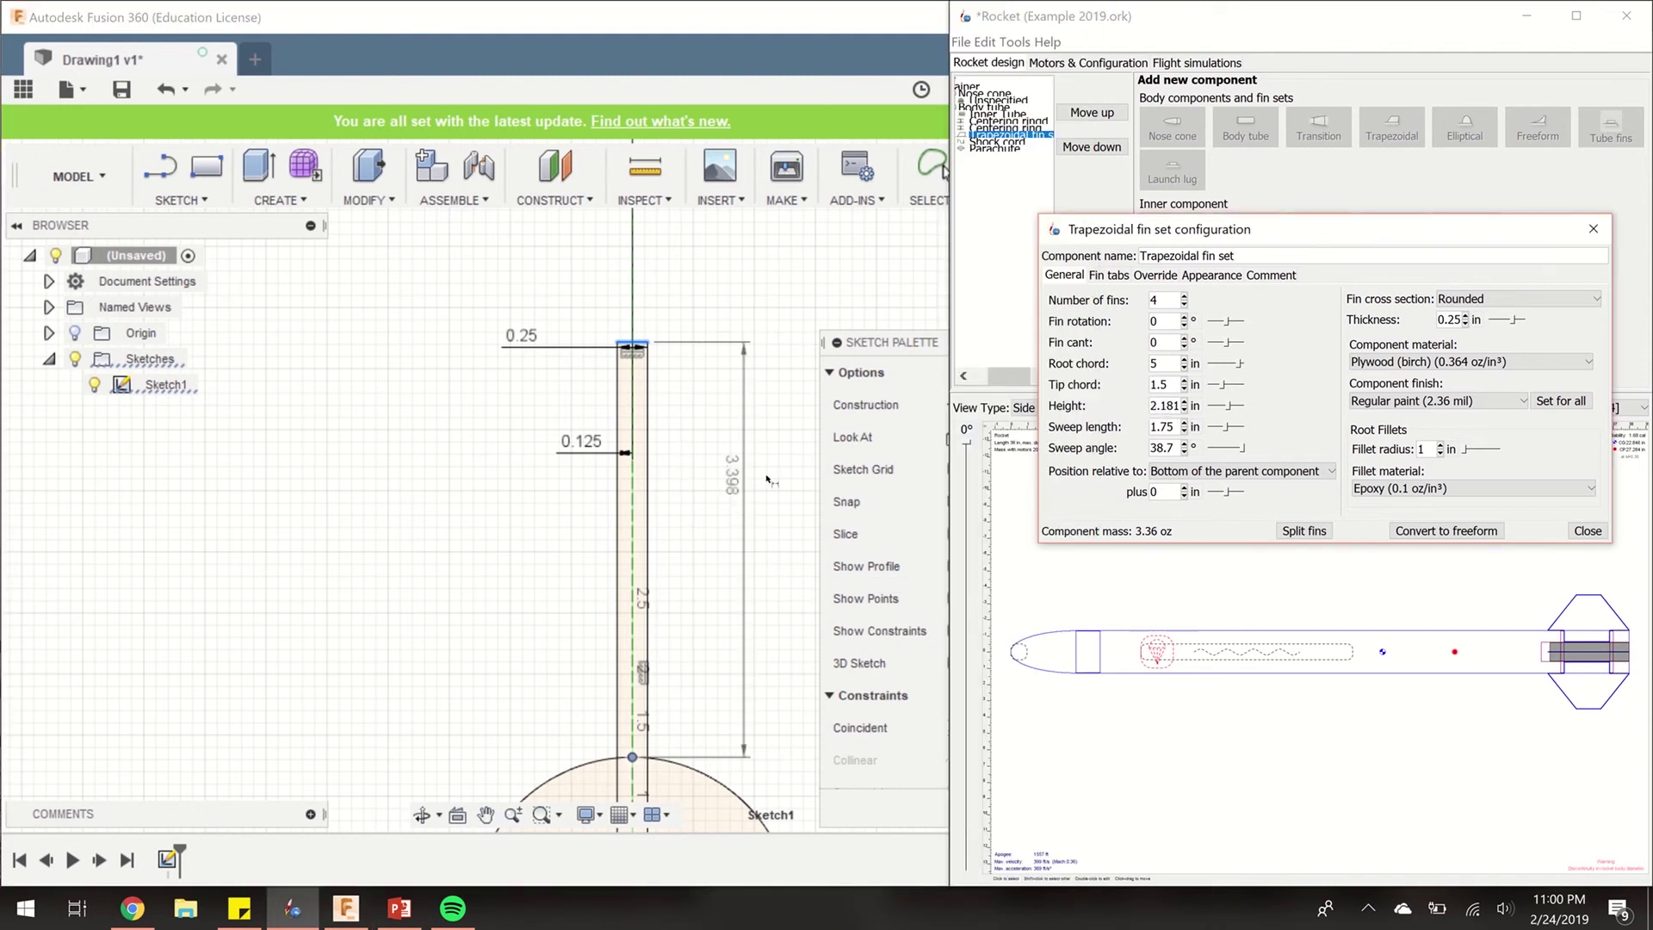
left_click(738, 560)
left_click(736, 554)
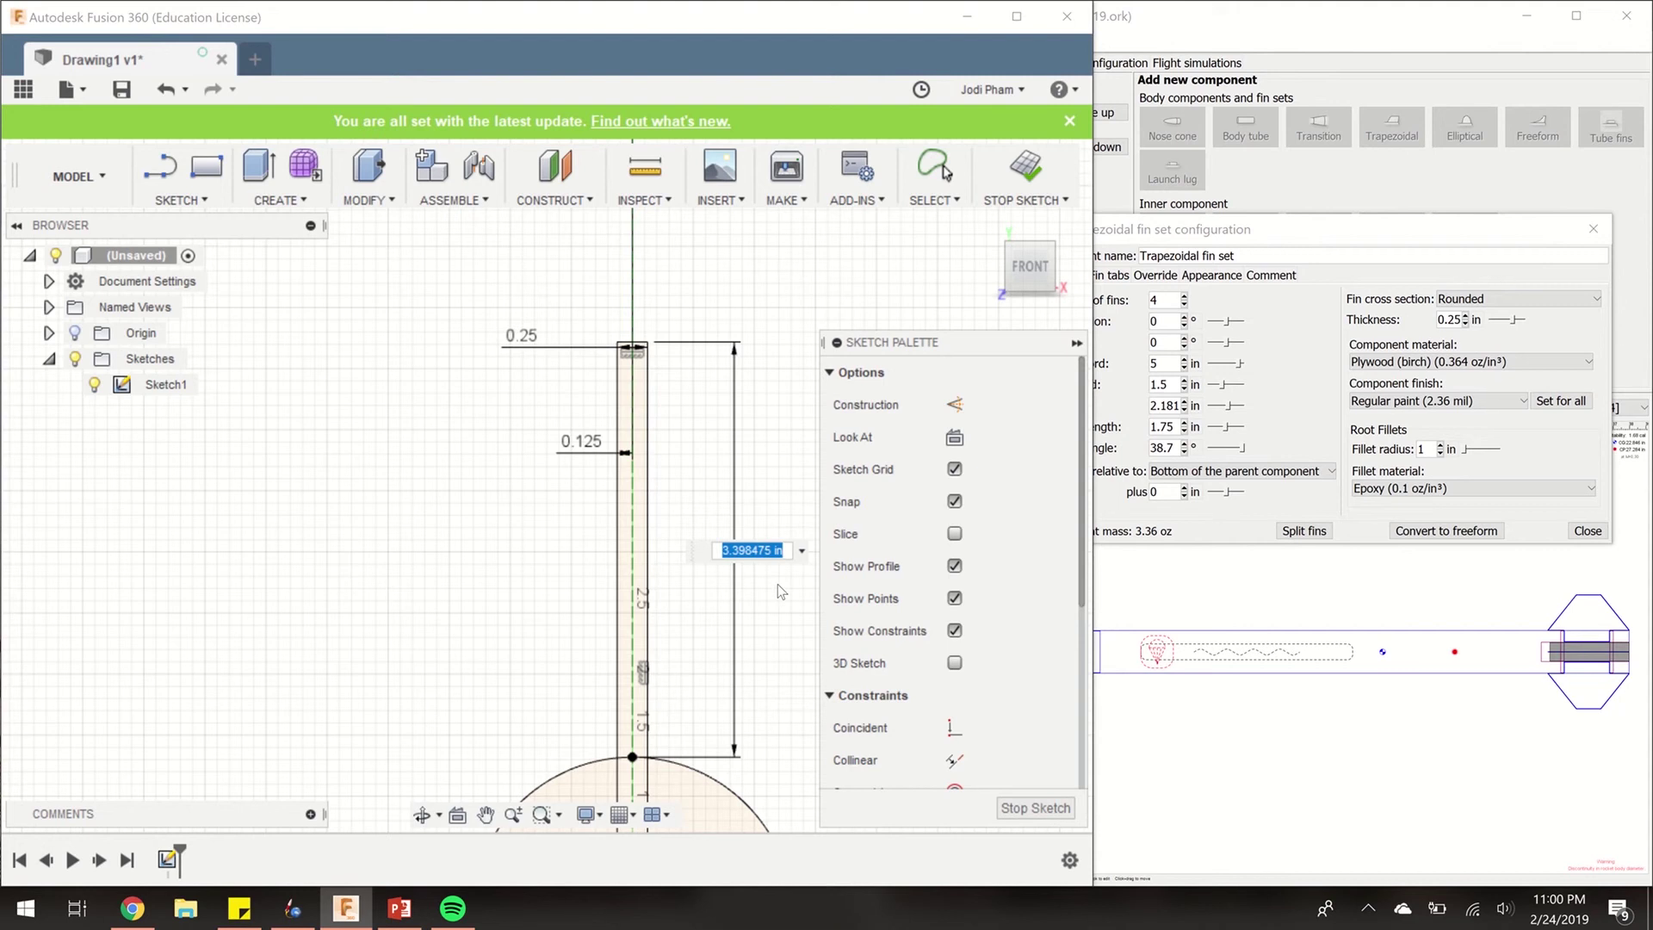
type("2.181-1")
key("Return")
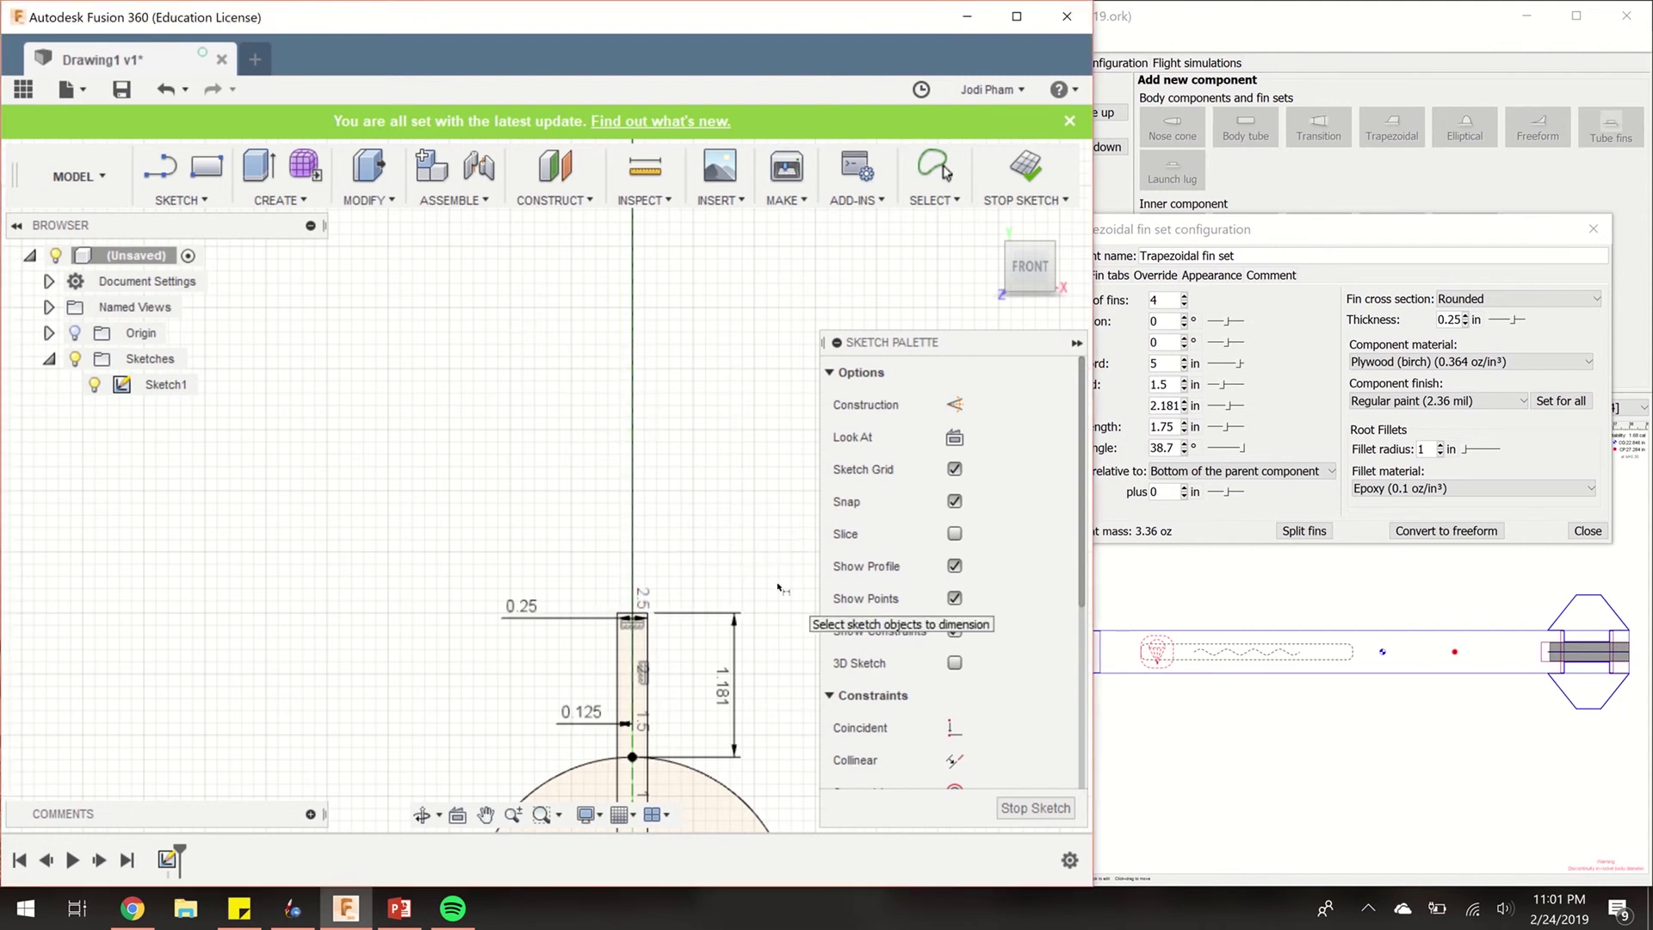
left_click(486, 814)
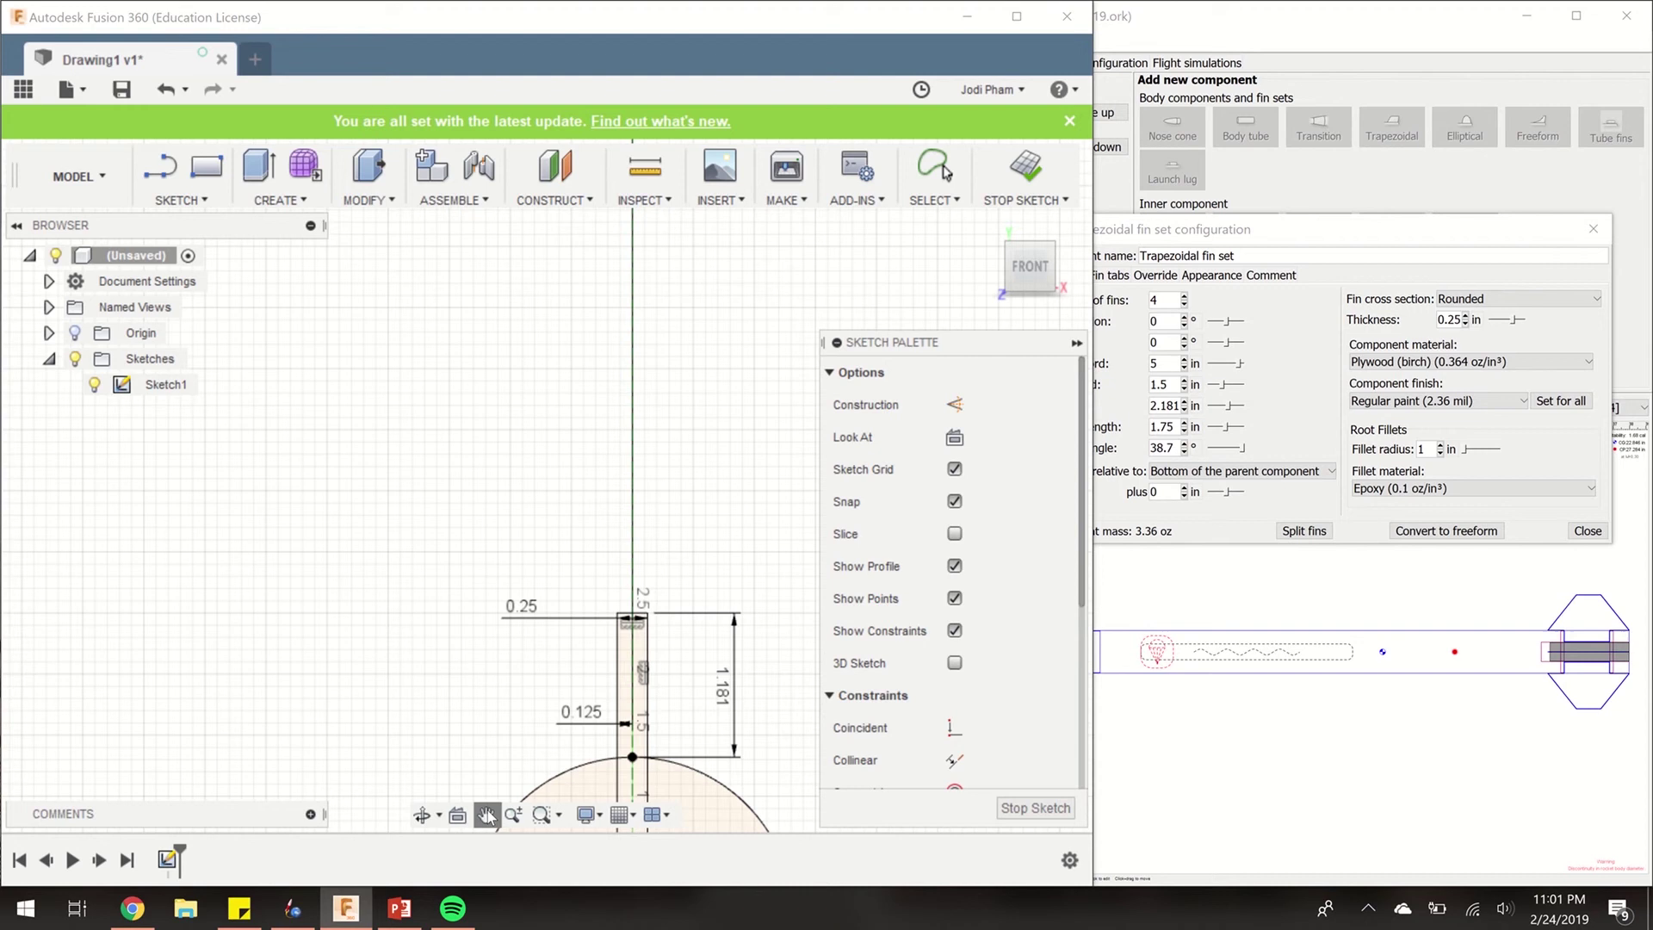
left_click_drag(516, 665, 477, 333)
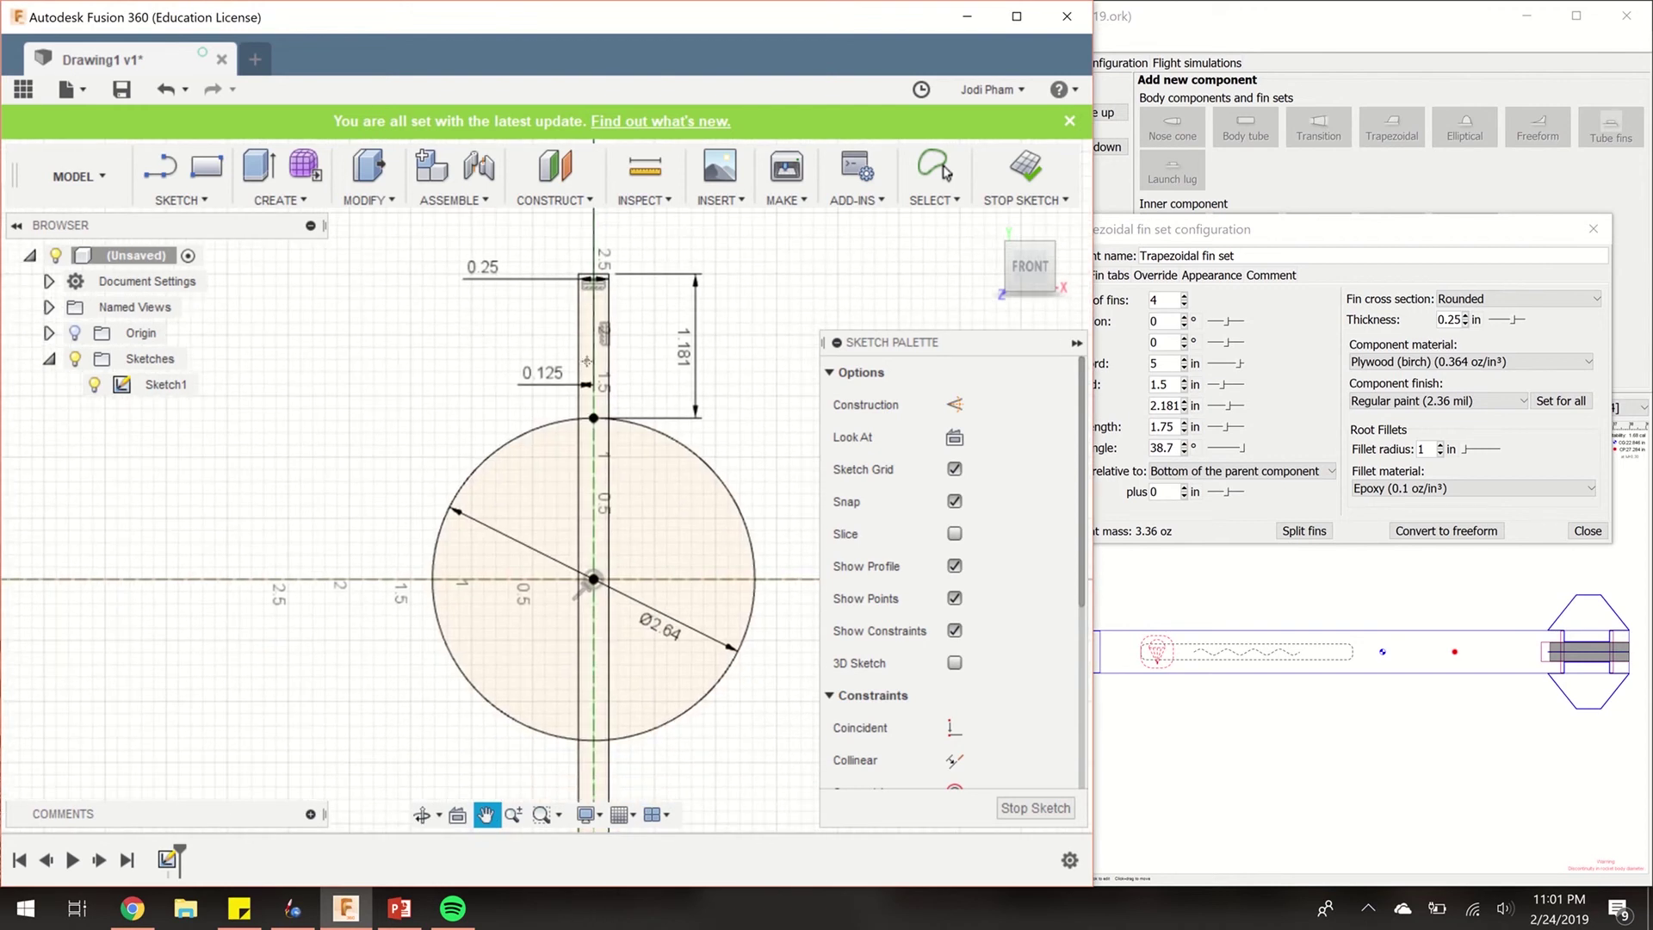
left_click_drag(413, 739, 316, 363)
Abandon the Point tool and start Sketch Dimension instead
left_click(182, 201)
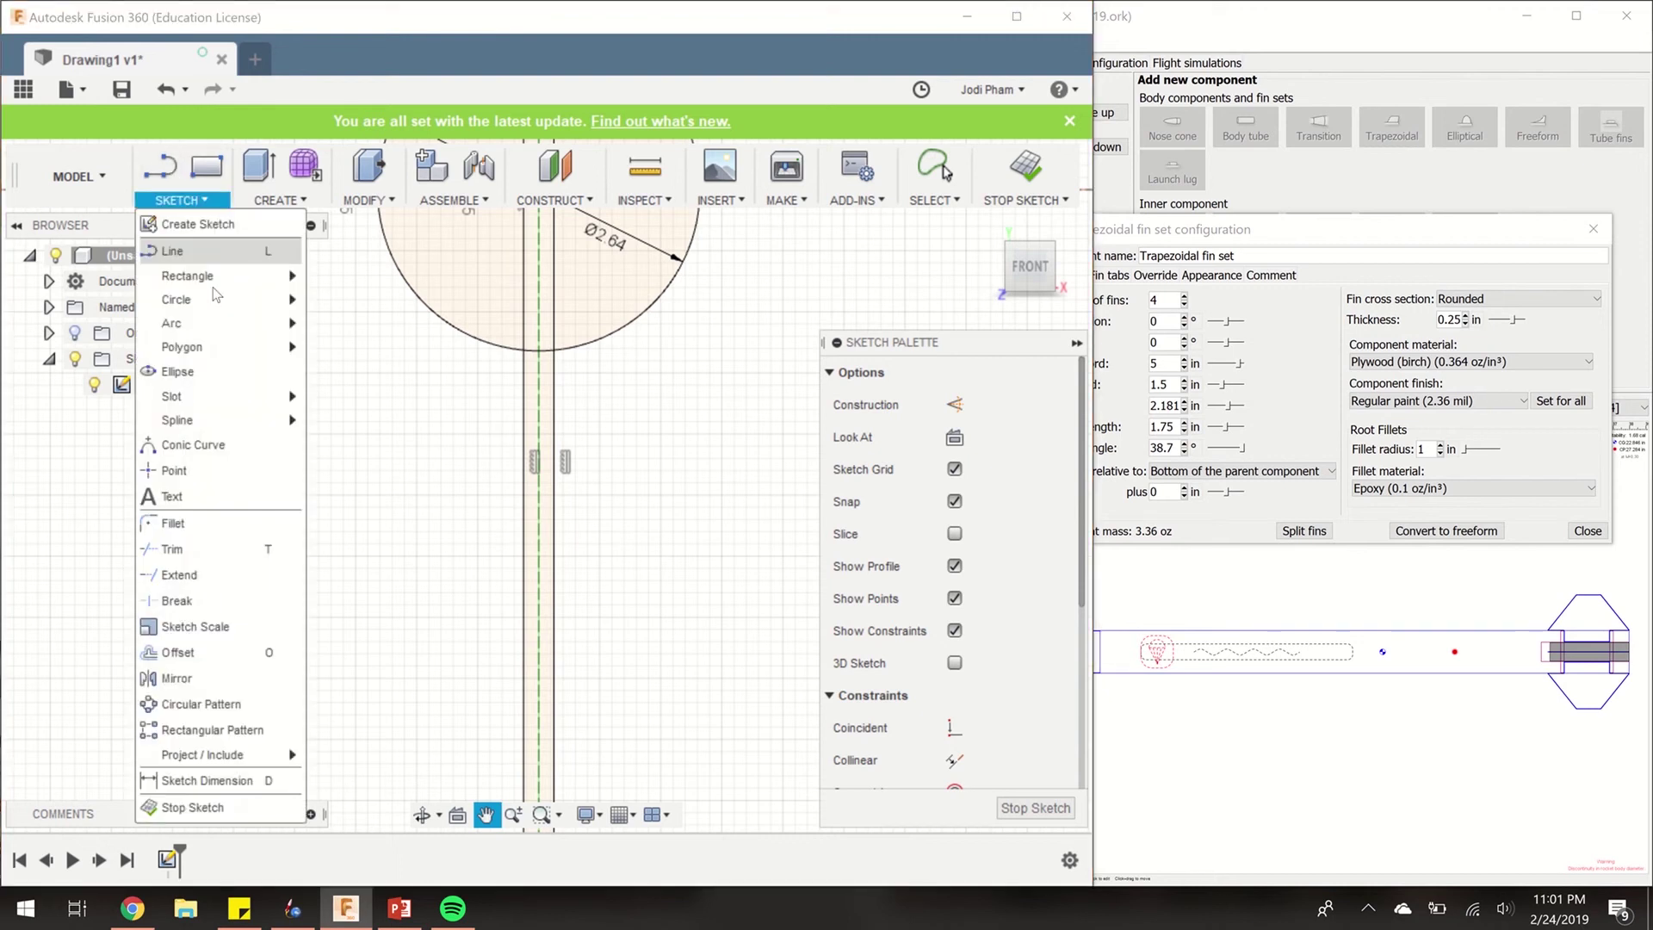
left_click(251, 473)
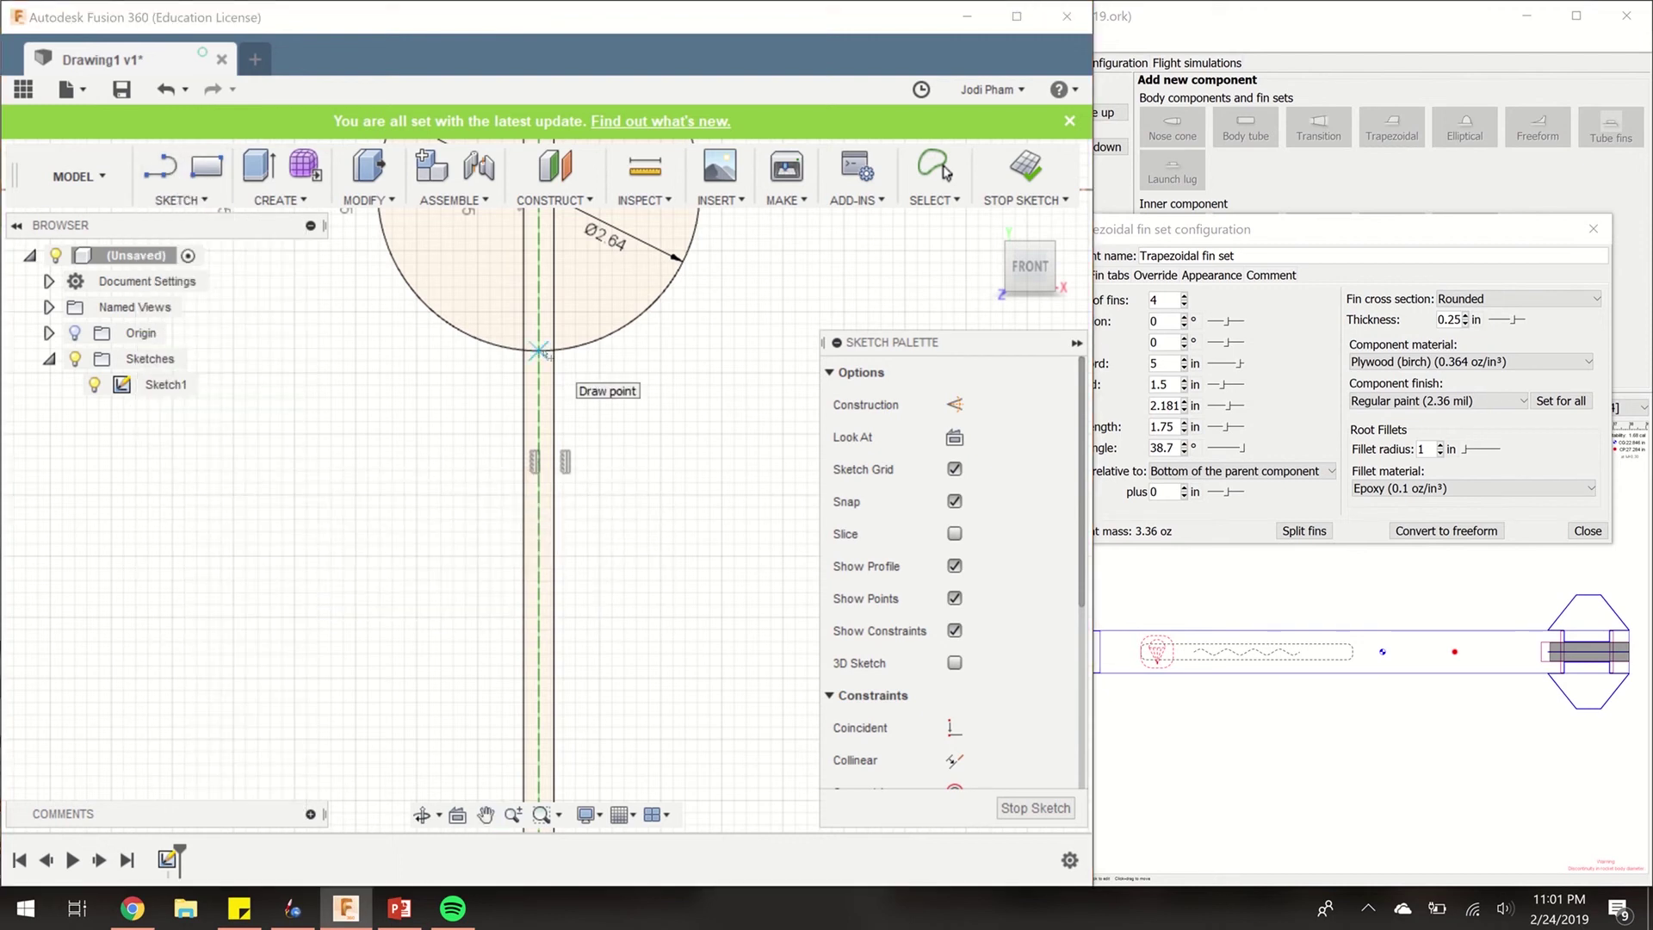
scroll(553, 486, "down", 5)
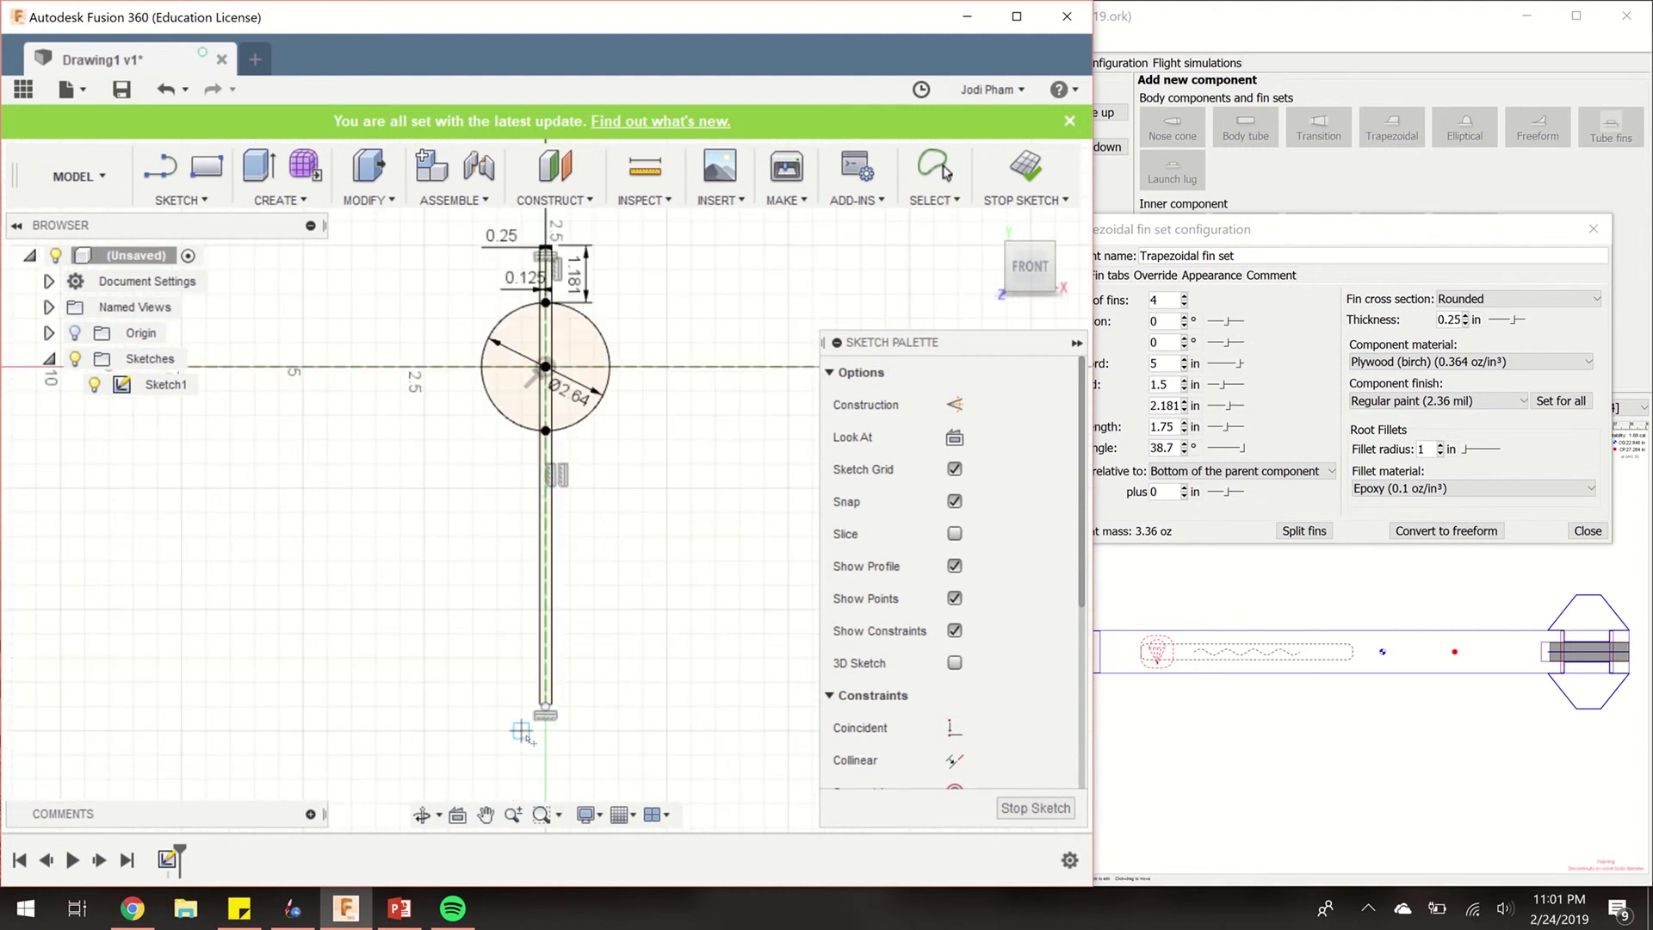
scroll(534, 737, "up", 4)
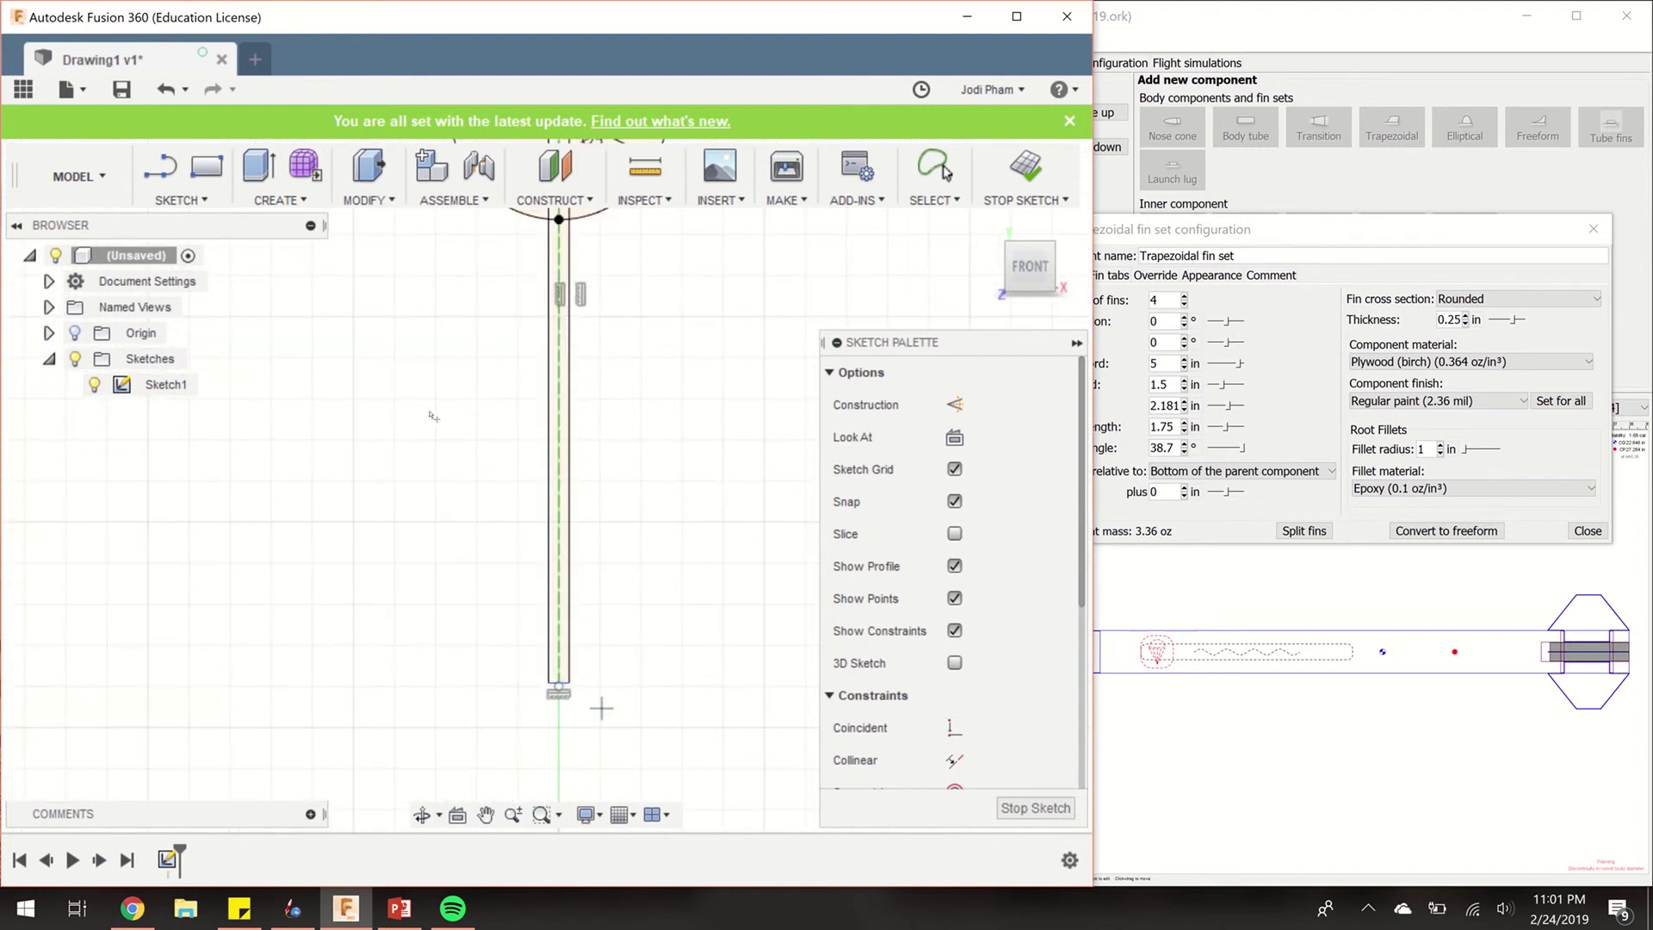
left_click(179, 199)
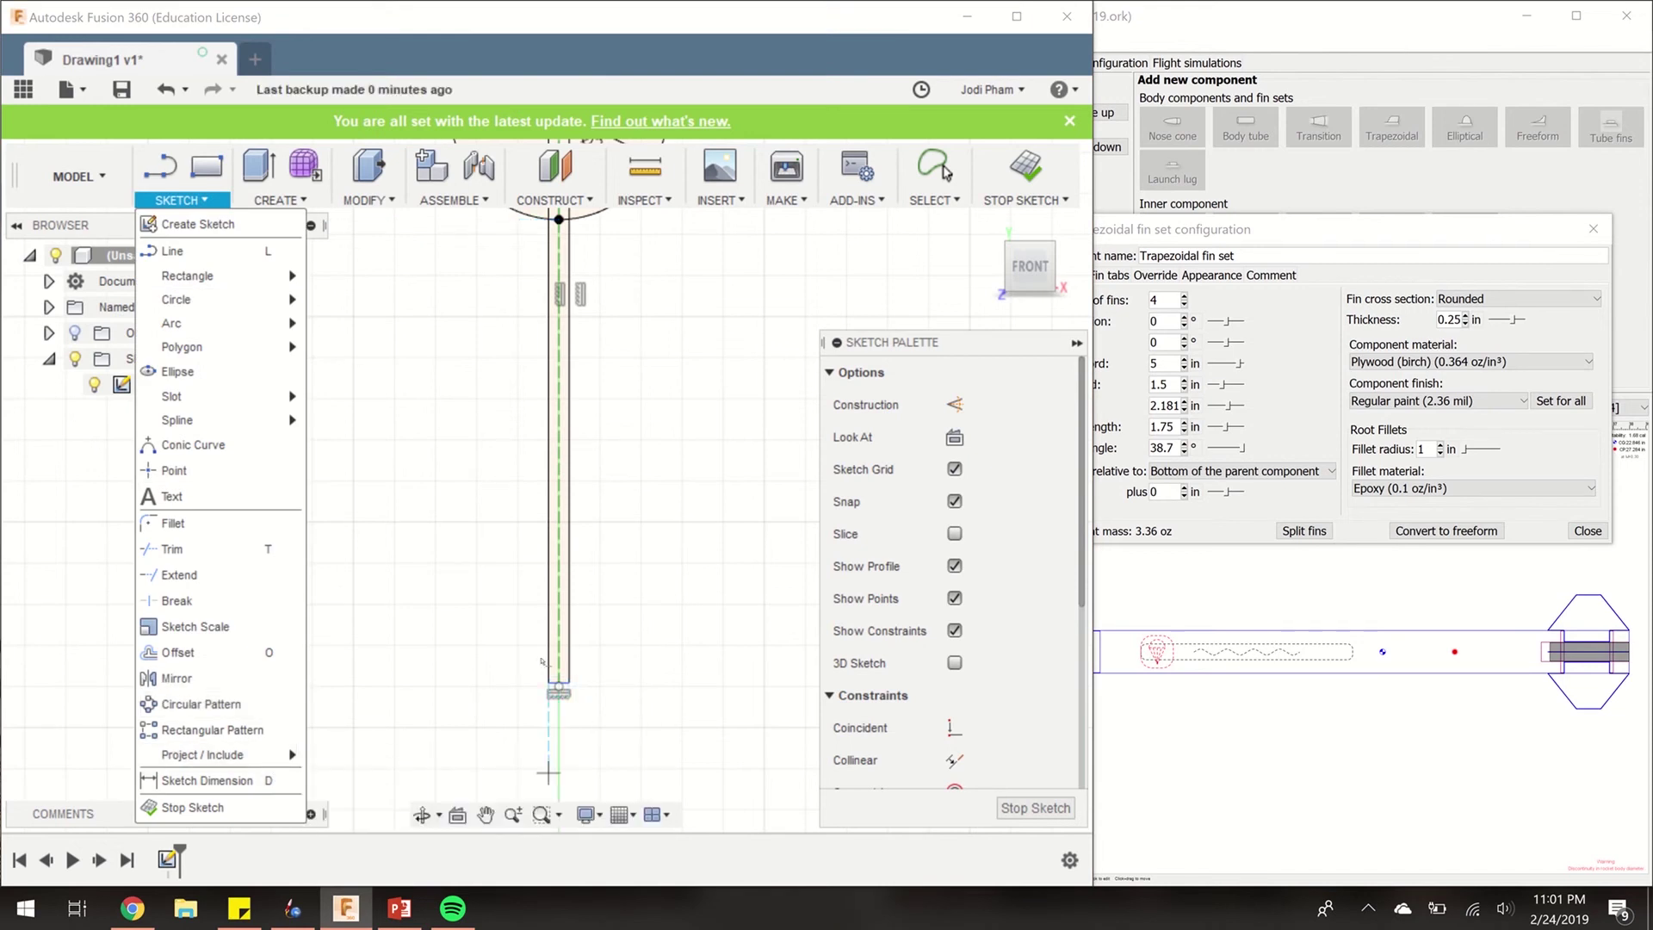
left_click(223, 778)
scroll(624, 736, "up", 2)
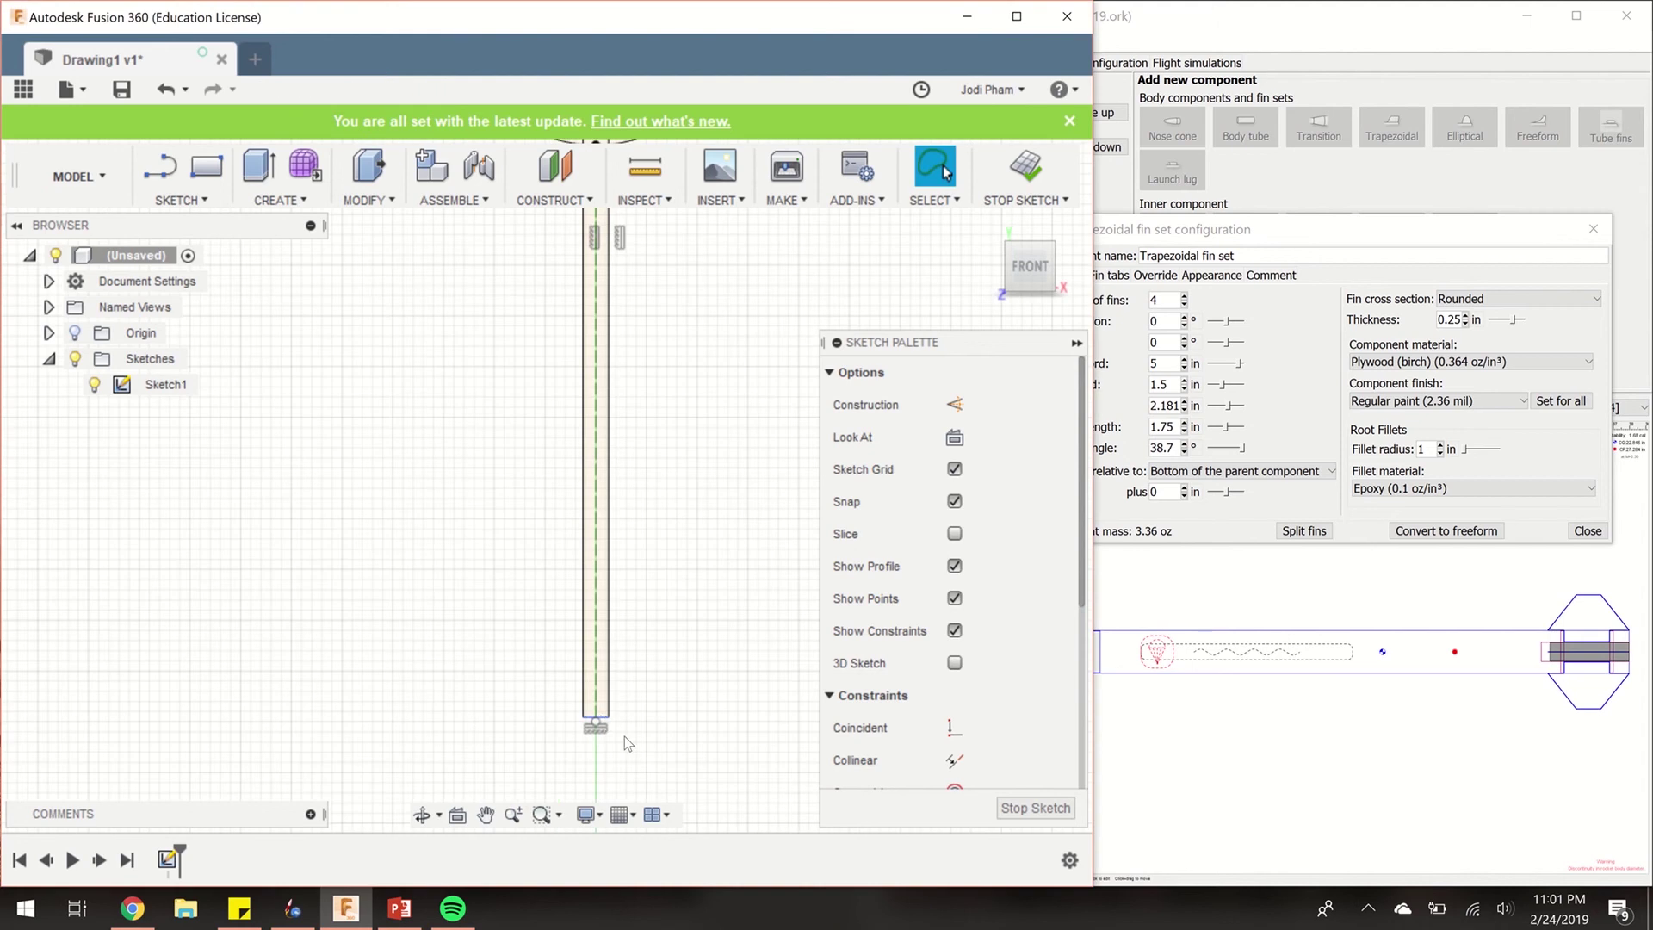
Dimension the lower slot's bottom end 2.362/2 (1.181 in) below the circle's bottom point
left_click(608, 718)
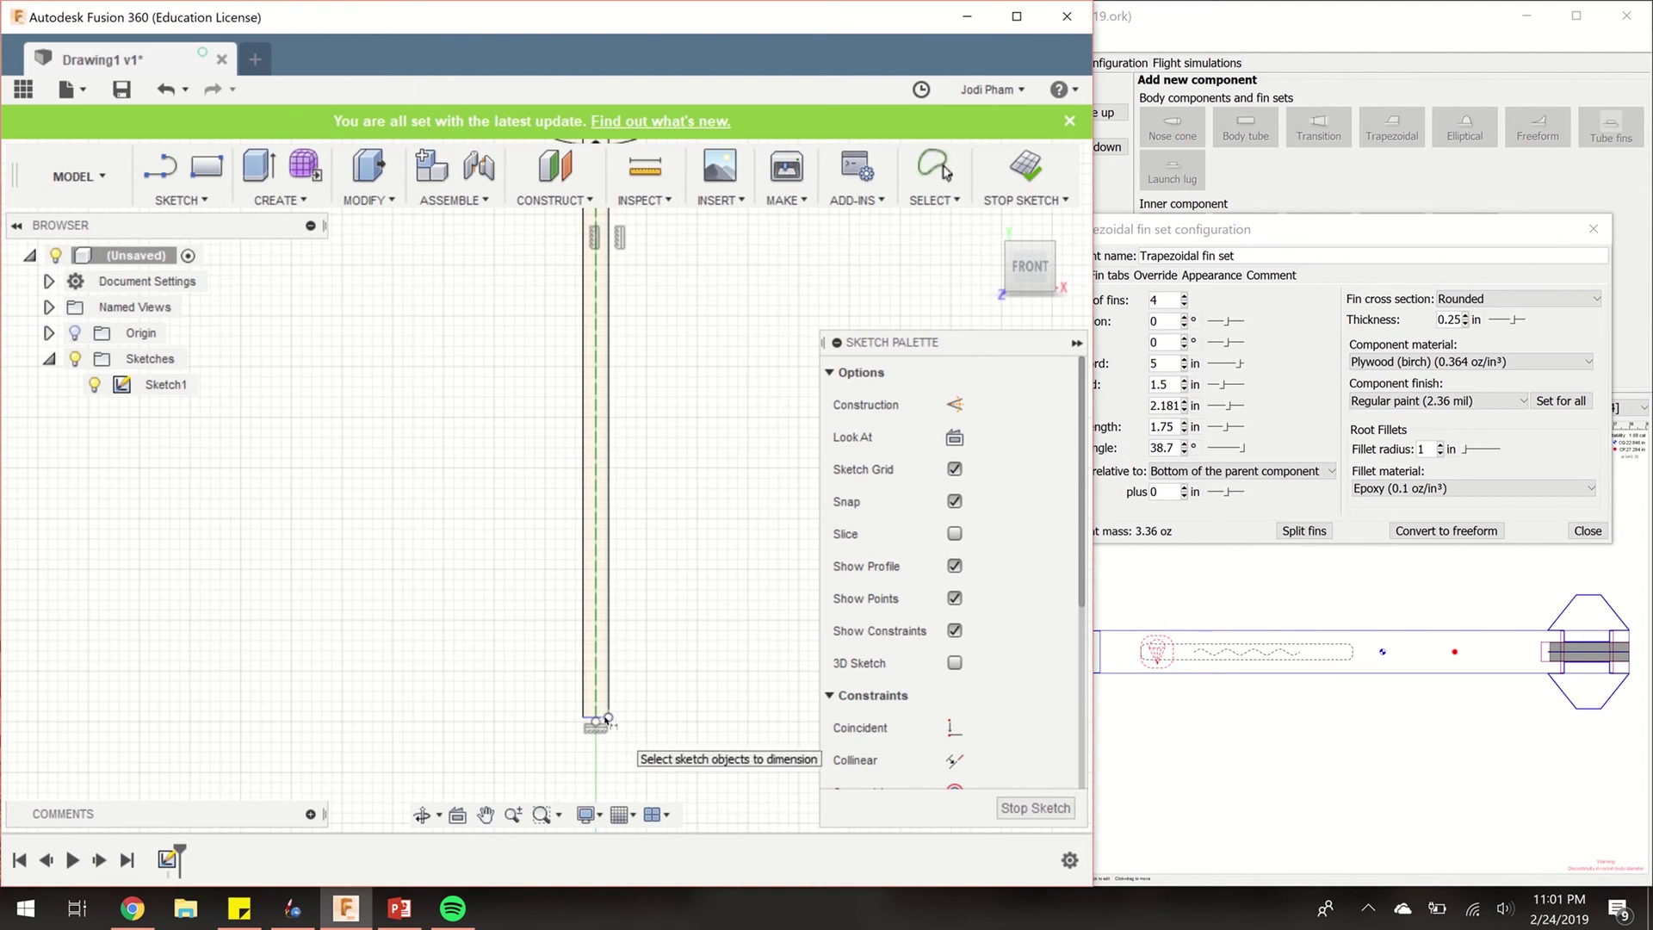
scroll(648, 536, "down", 3)
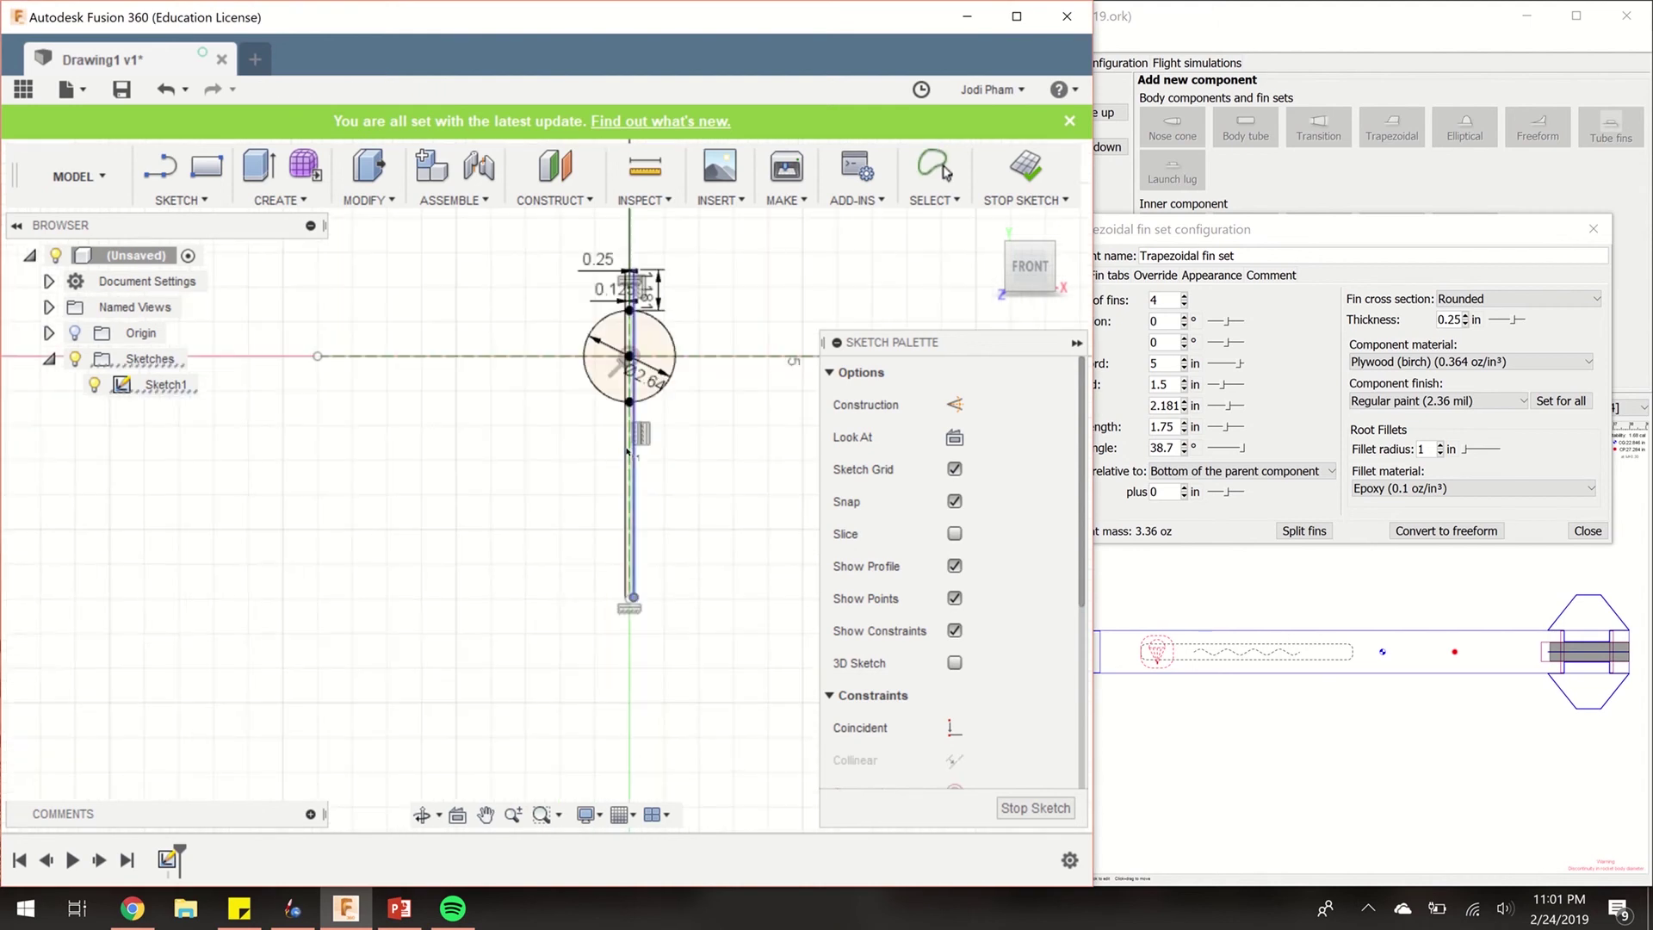
scroll(627, 444, "up", 3)
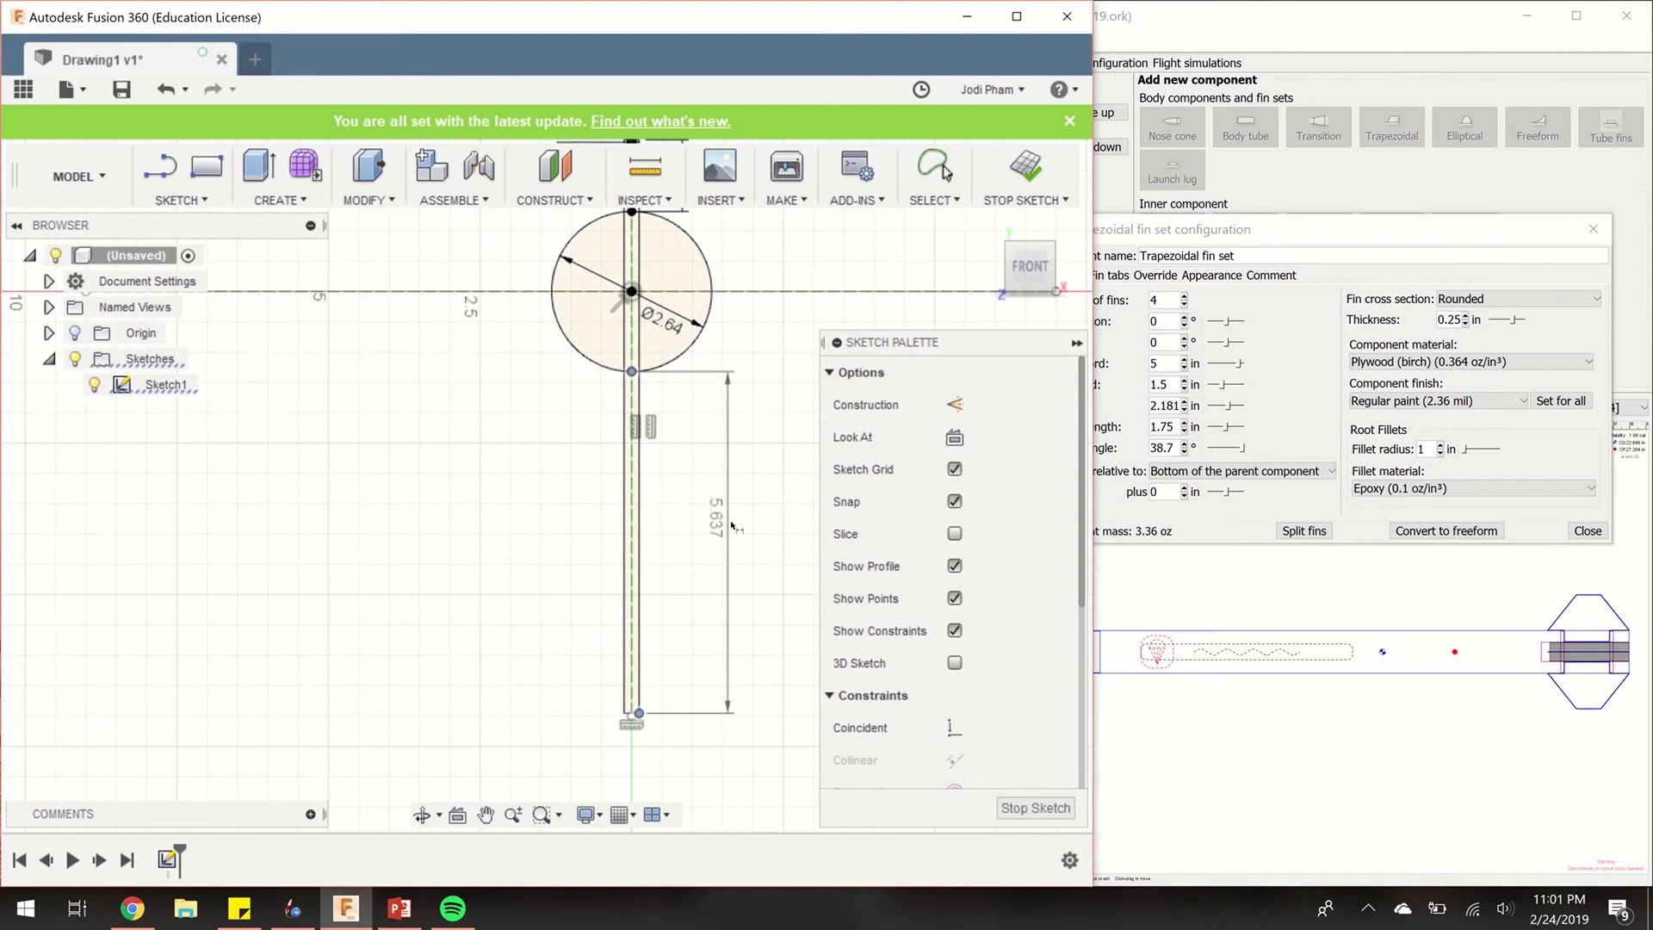
left_click(732, 536)
type("2")
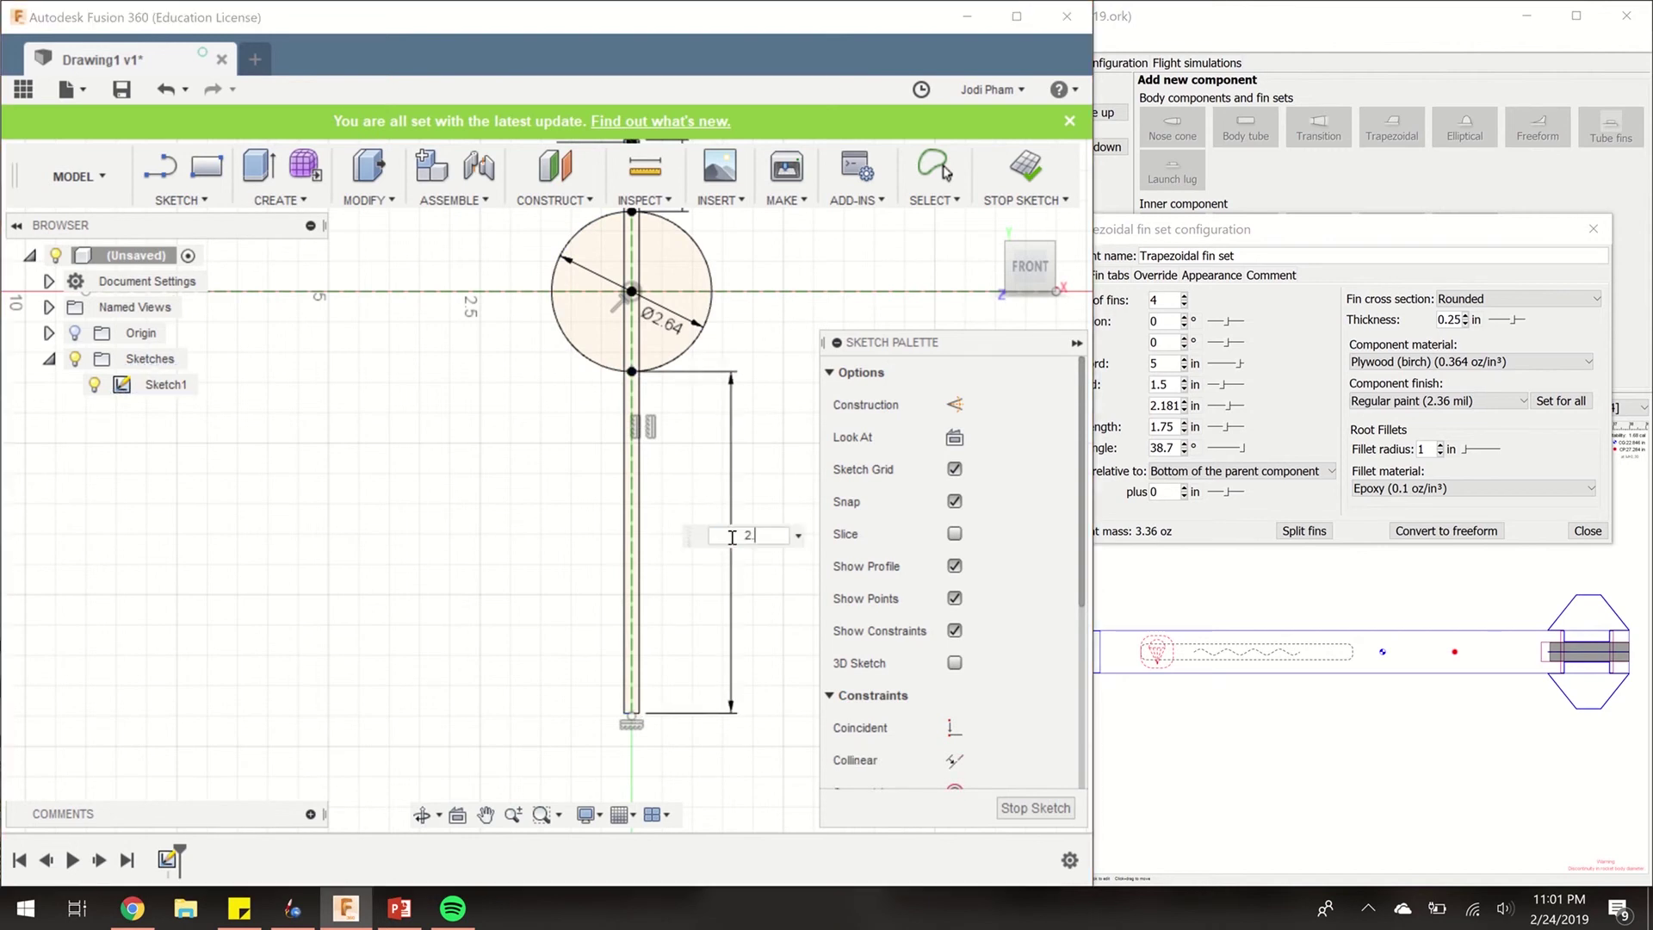
type(".362/2")
key("Return")
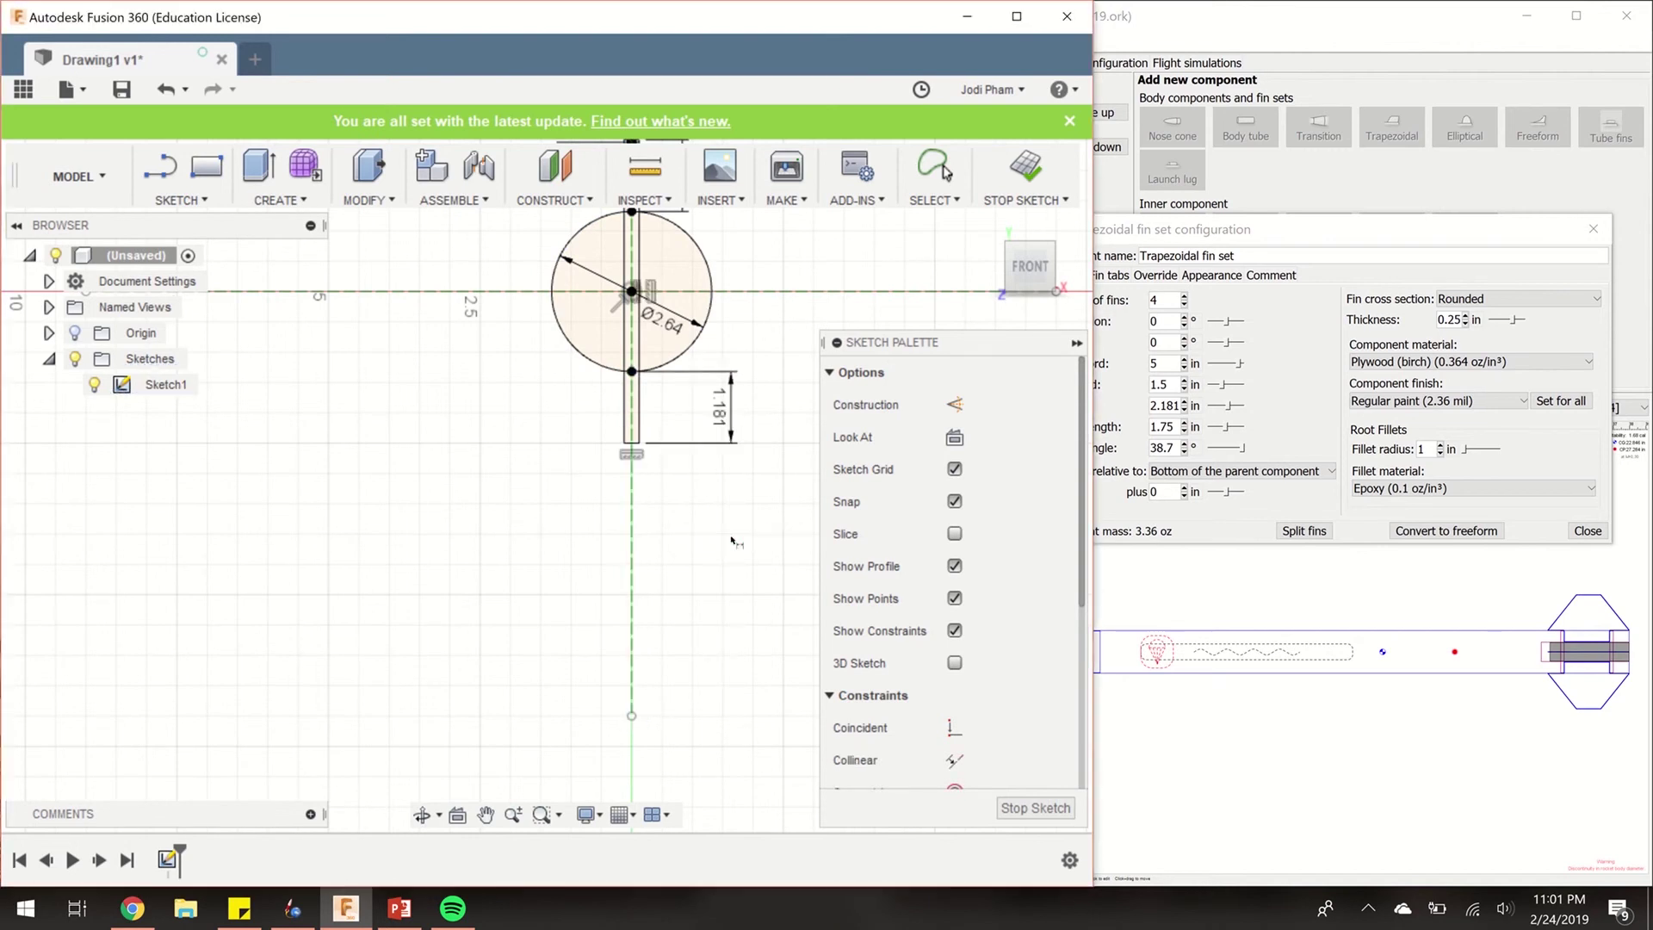
scroll(678, 260, "down", 1)
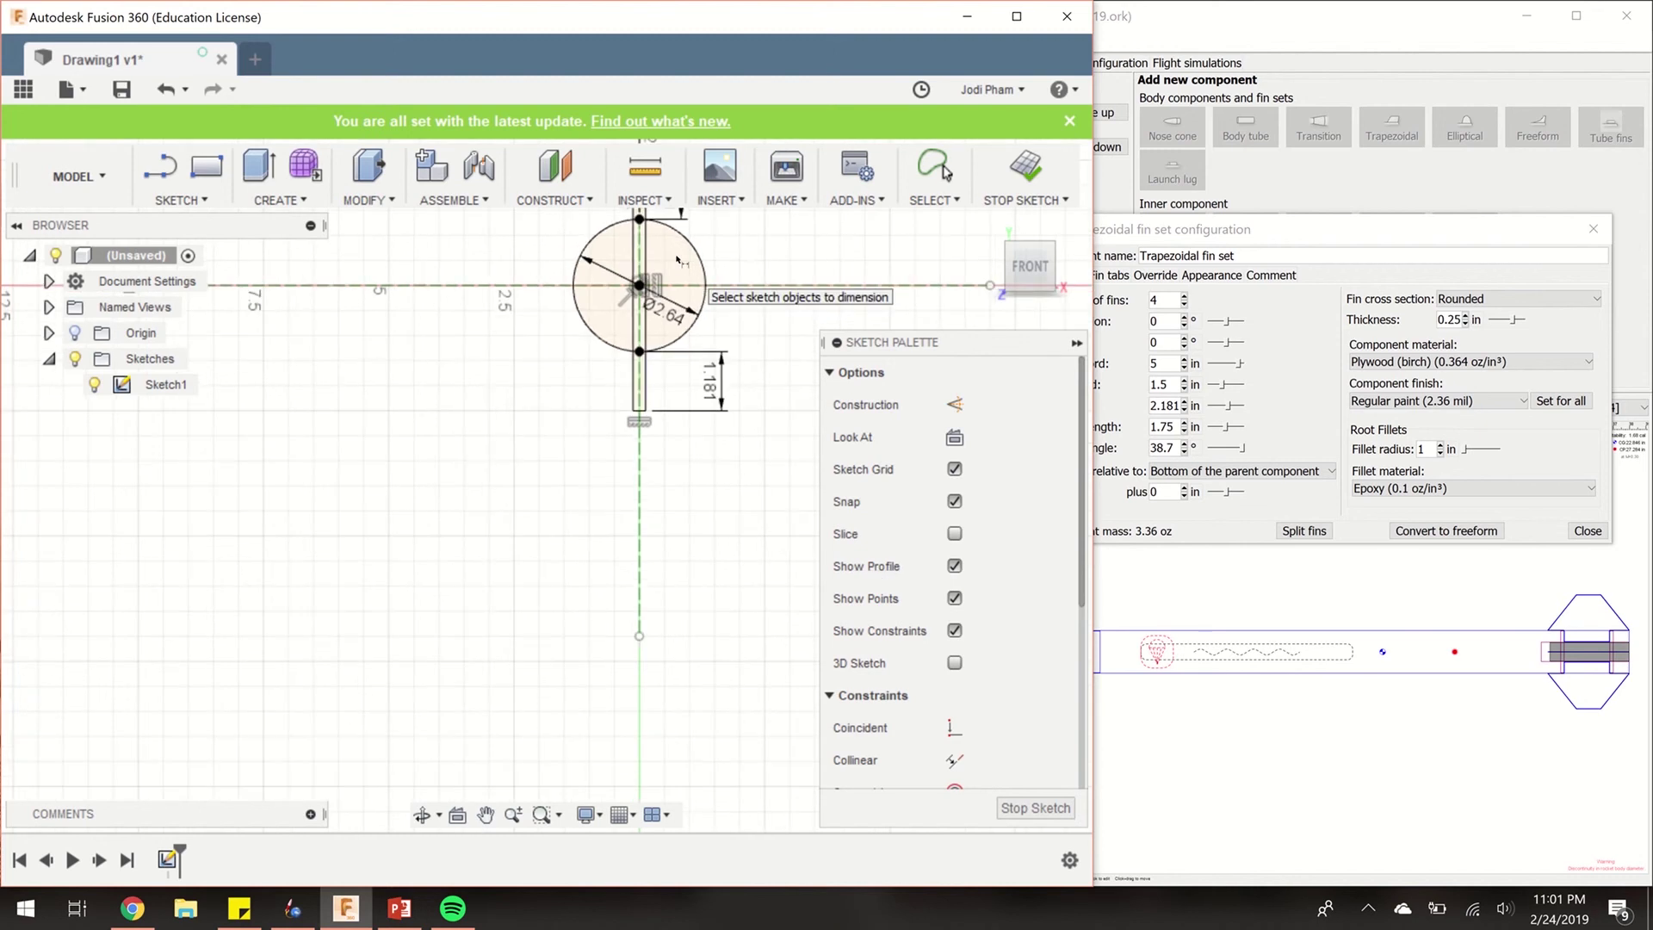
left_click(486, 814)
mouse_move(705, 377)
left_mouse_down()
mouse_move(661, 532)
mouse_move(642, 539)
left_mouse_up()
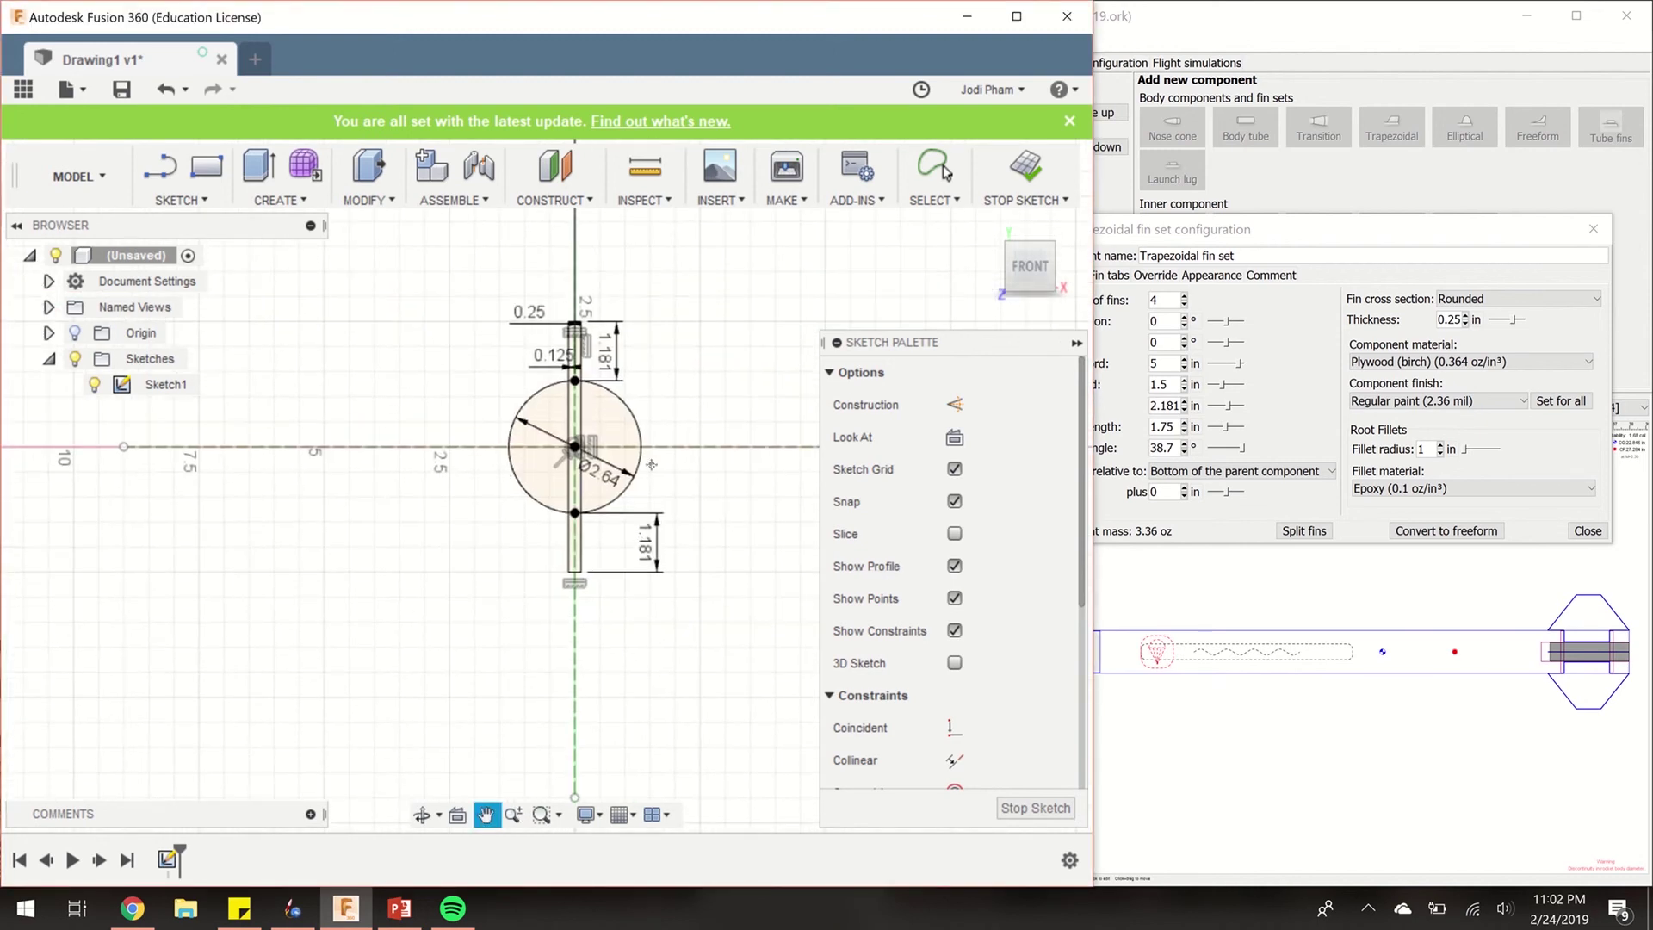
Draw a horizontal rectangle across the circle for the crosswise slot
left_click(206, 166)
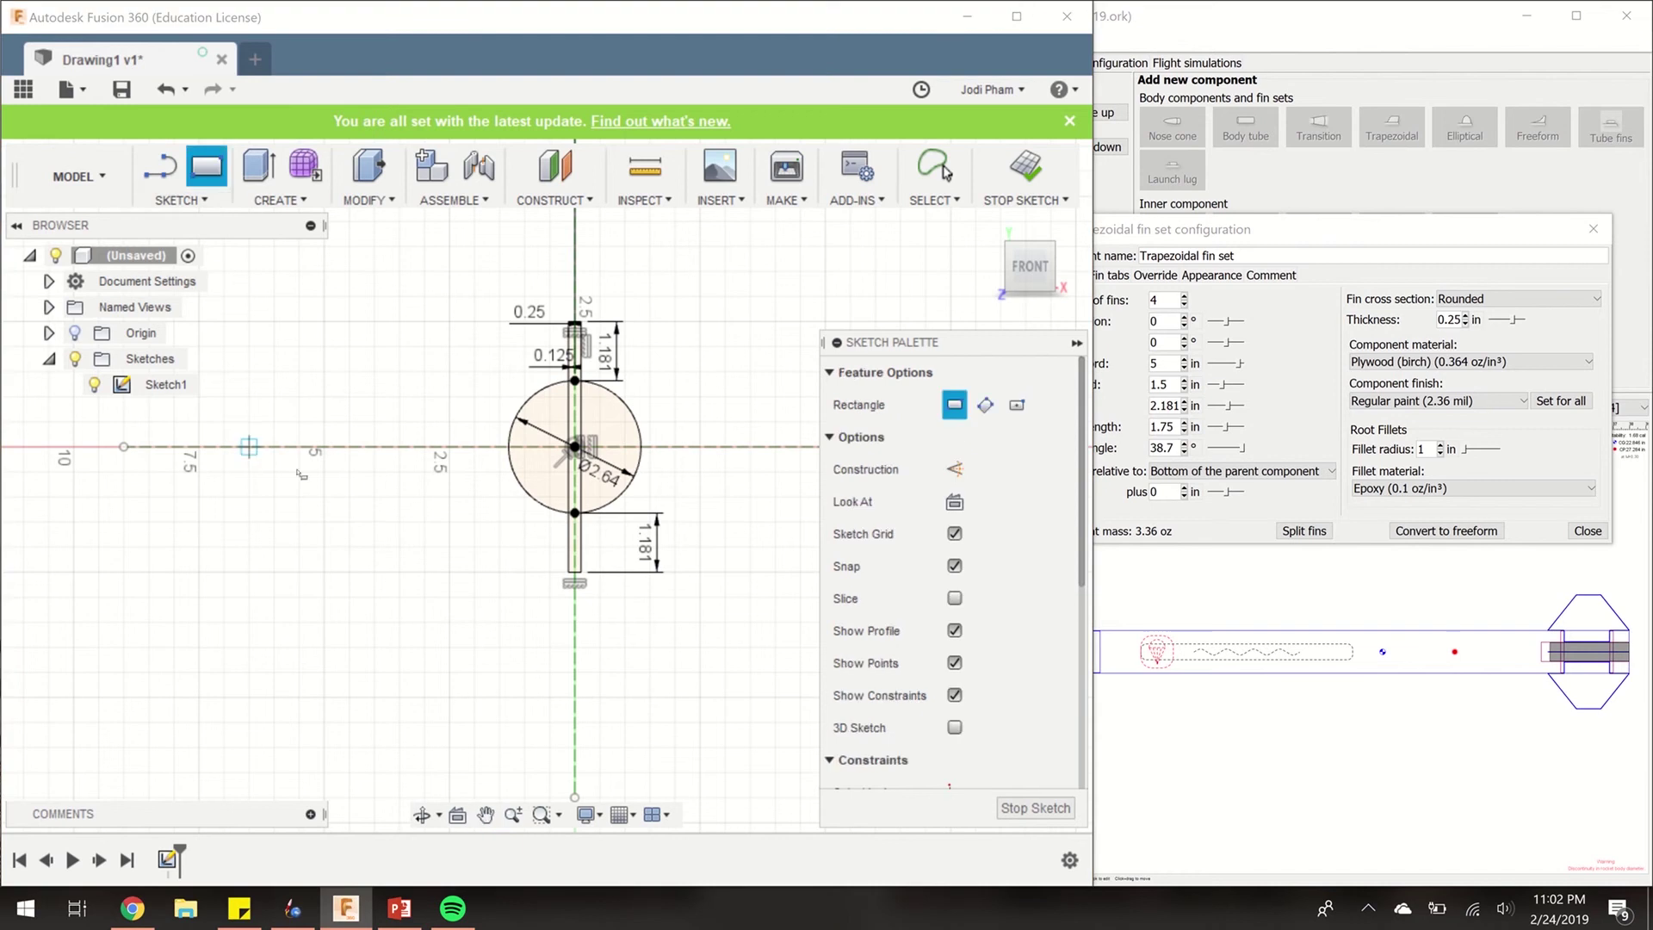
left_click(442, 414)
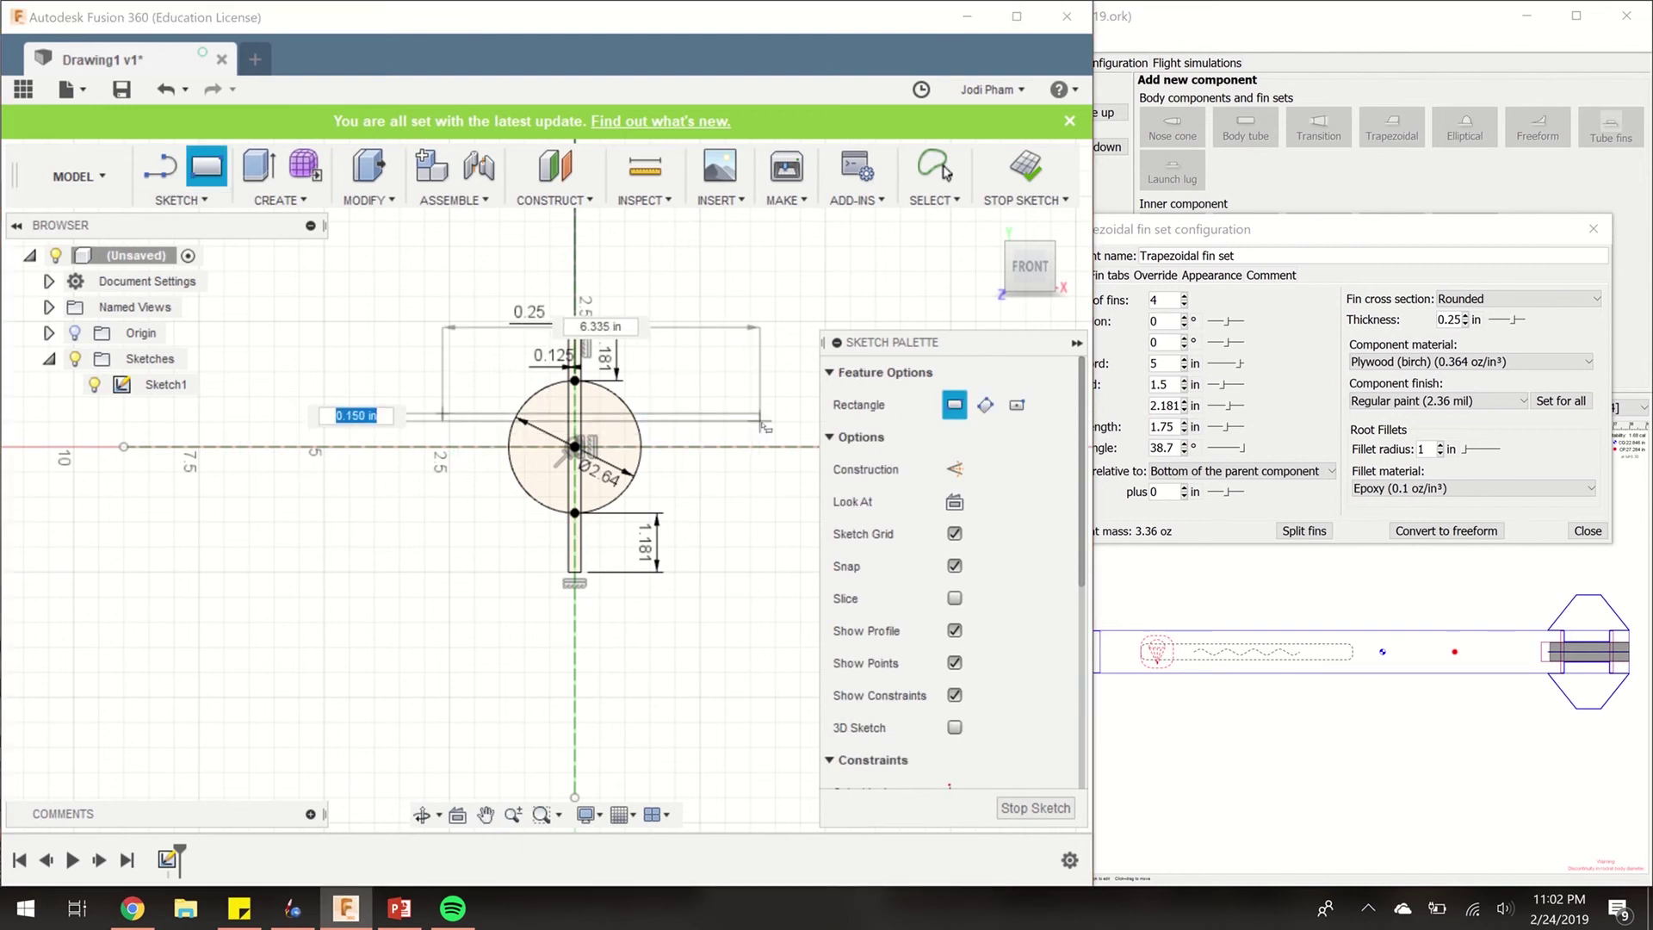
key("Tab")
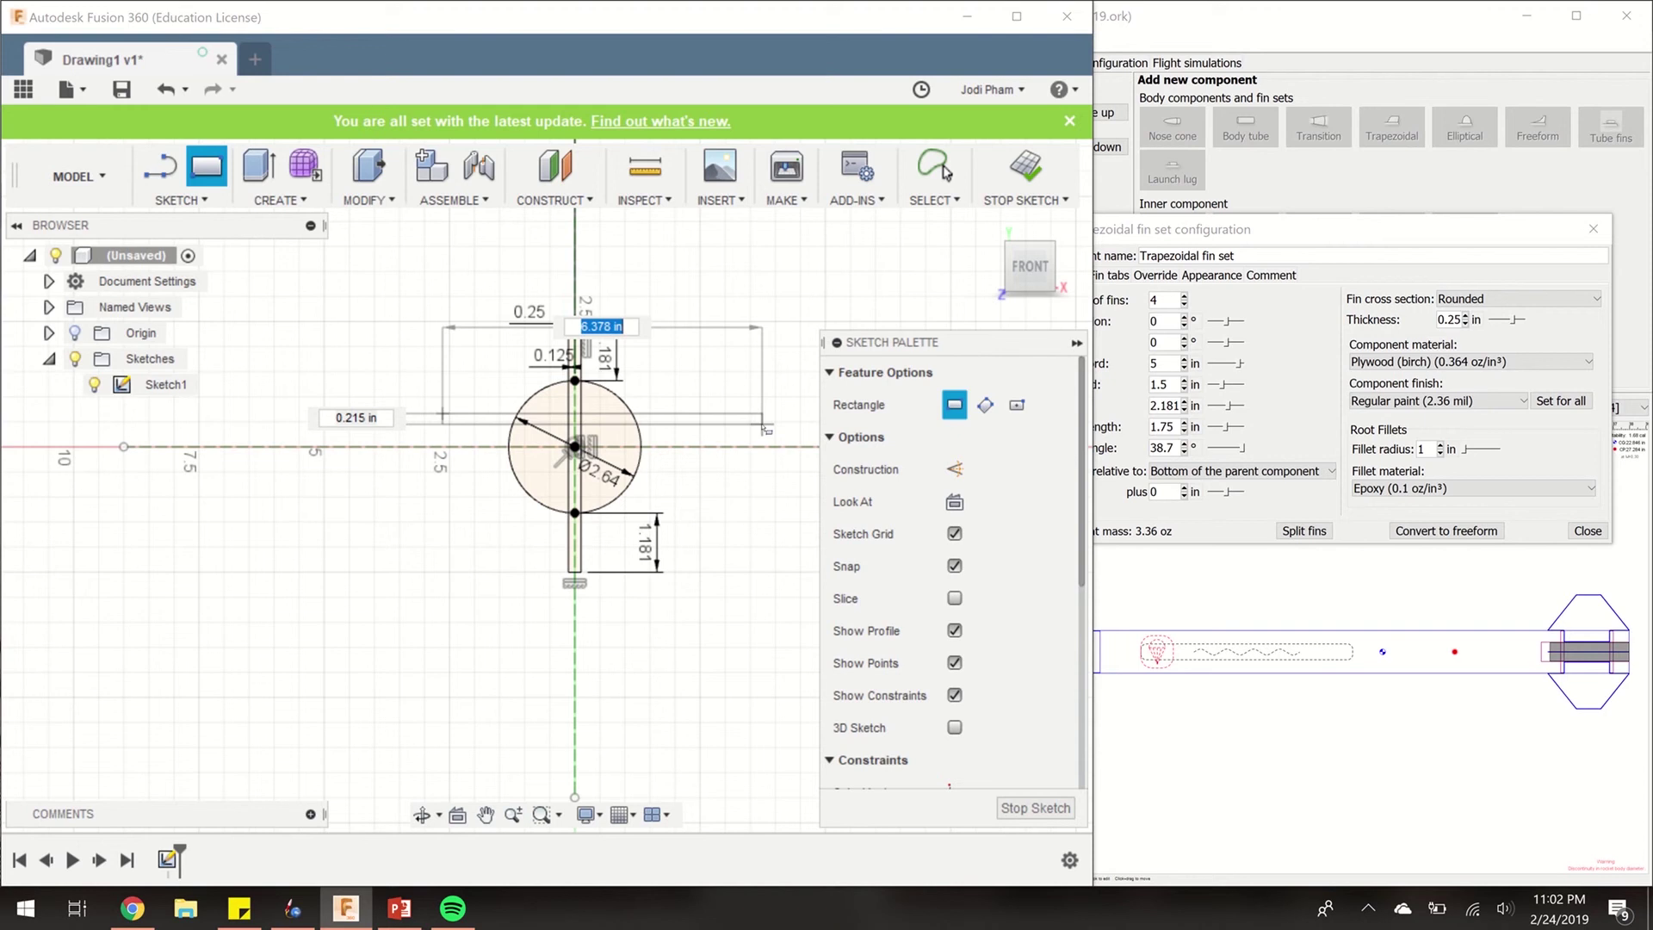
left_click(764, 425)
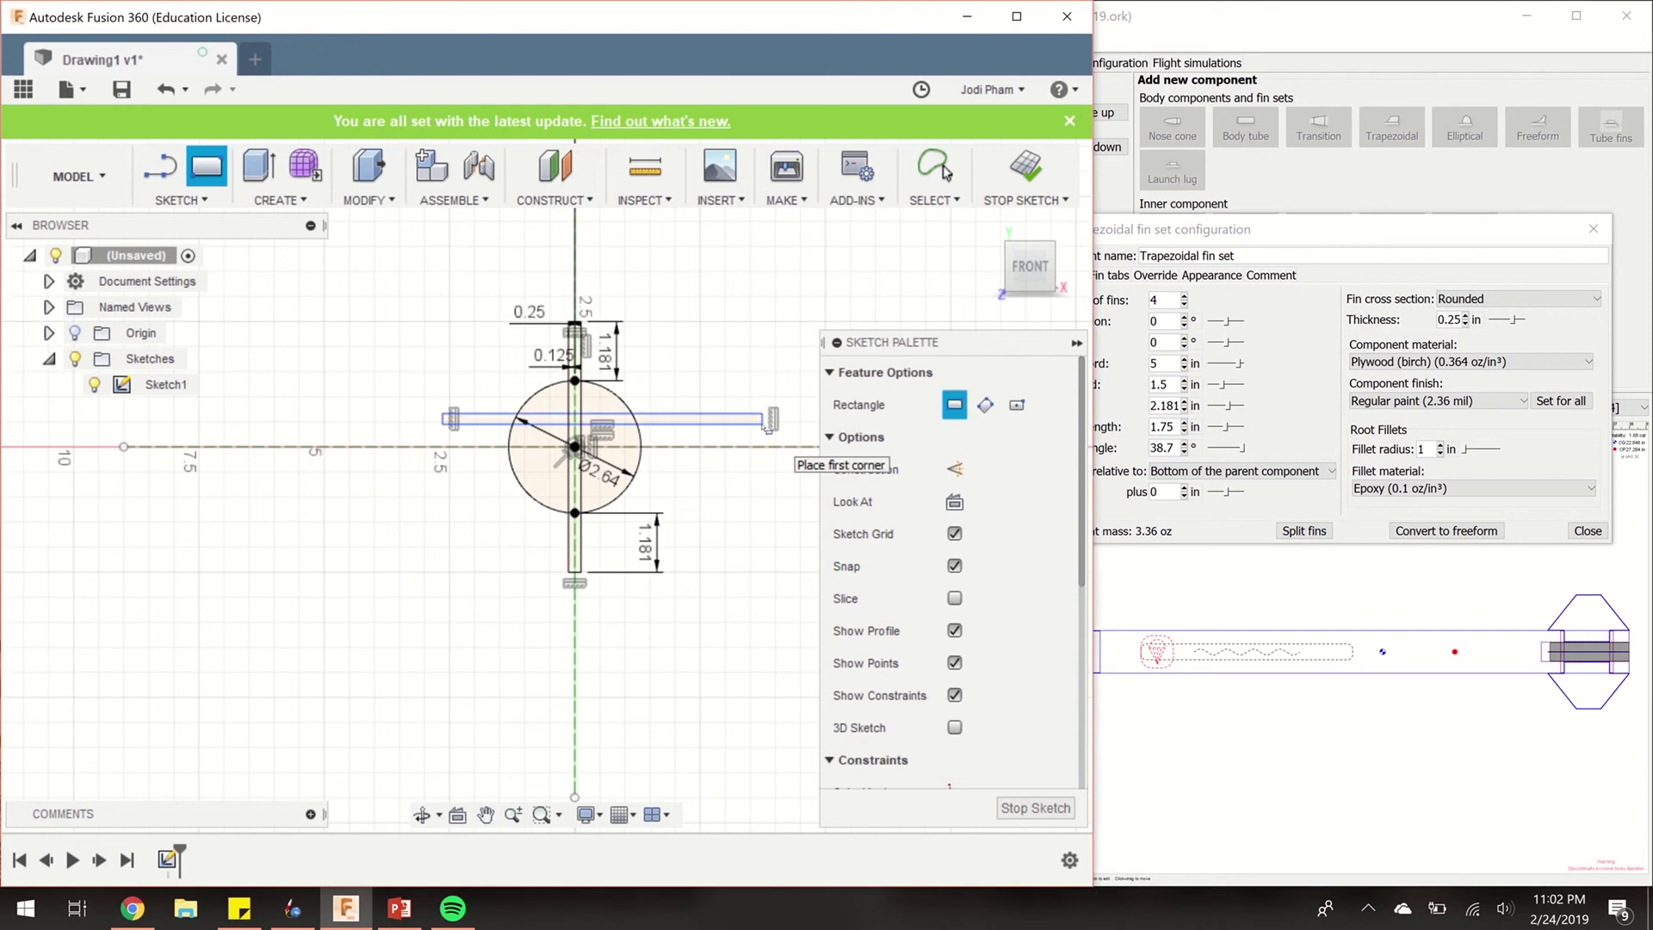
Dimension the horizontal slot's height to 0.25 in
left_click(196, 211)
left_click(254, 783)
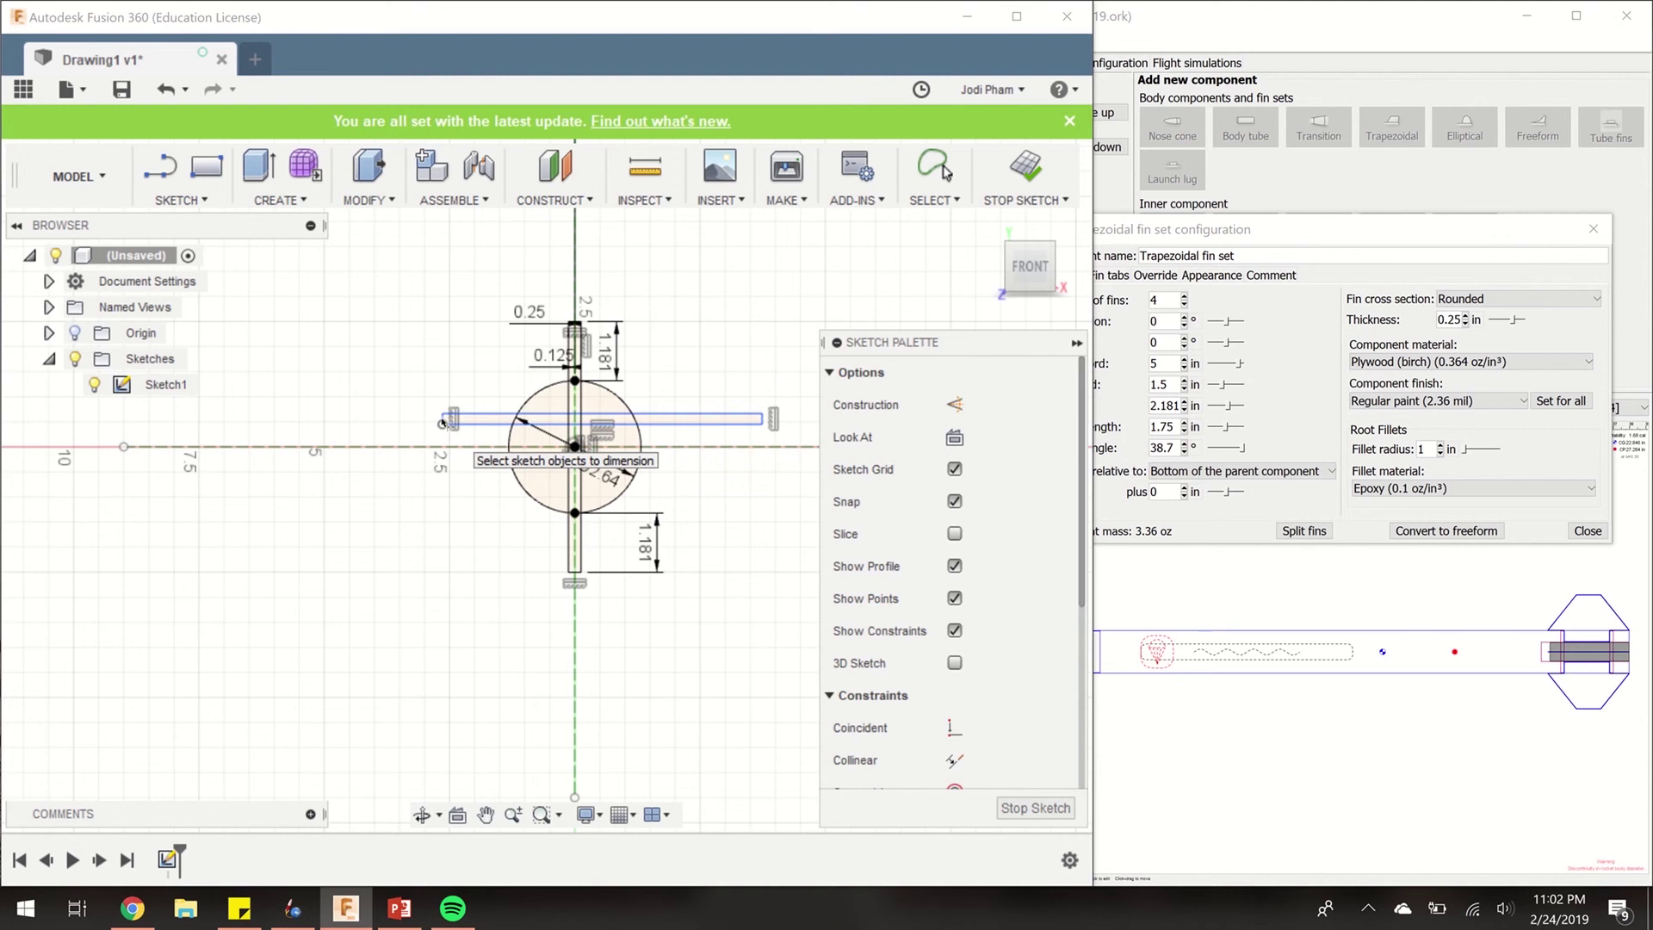
scroll(443, 422, "up", 5)
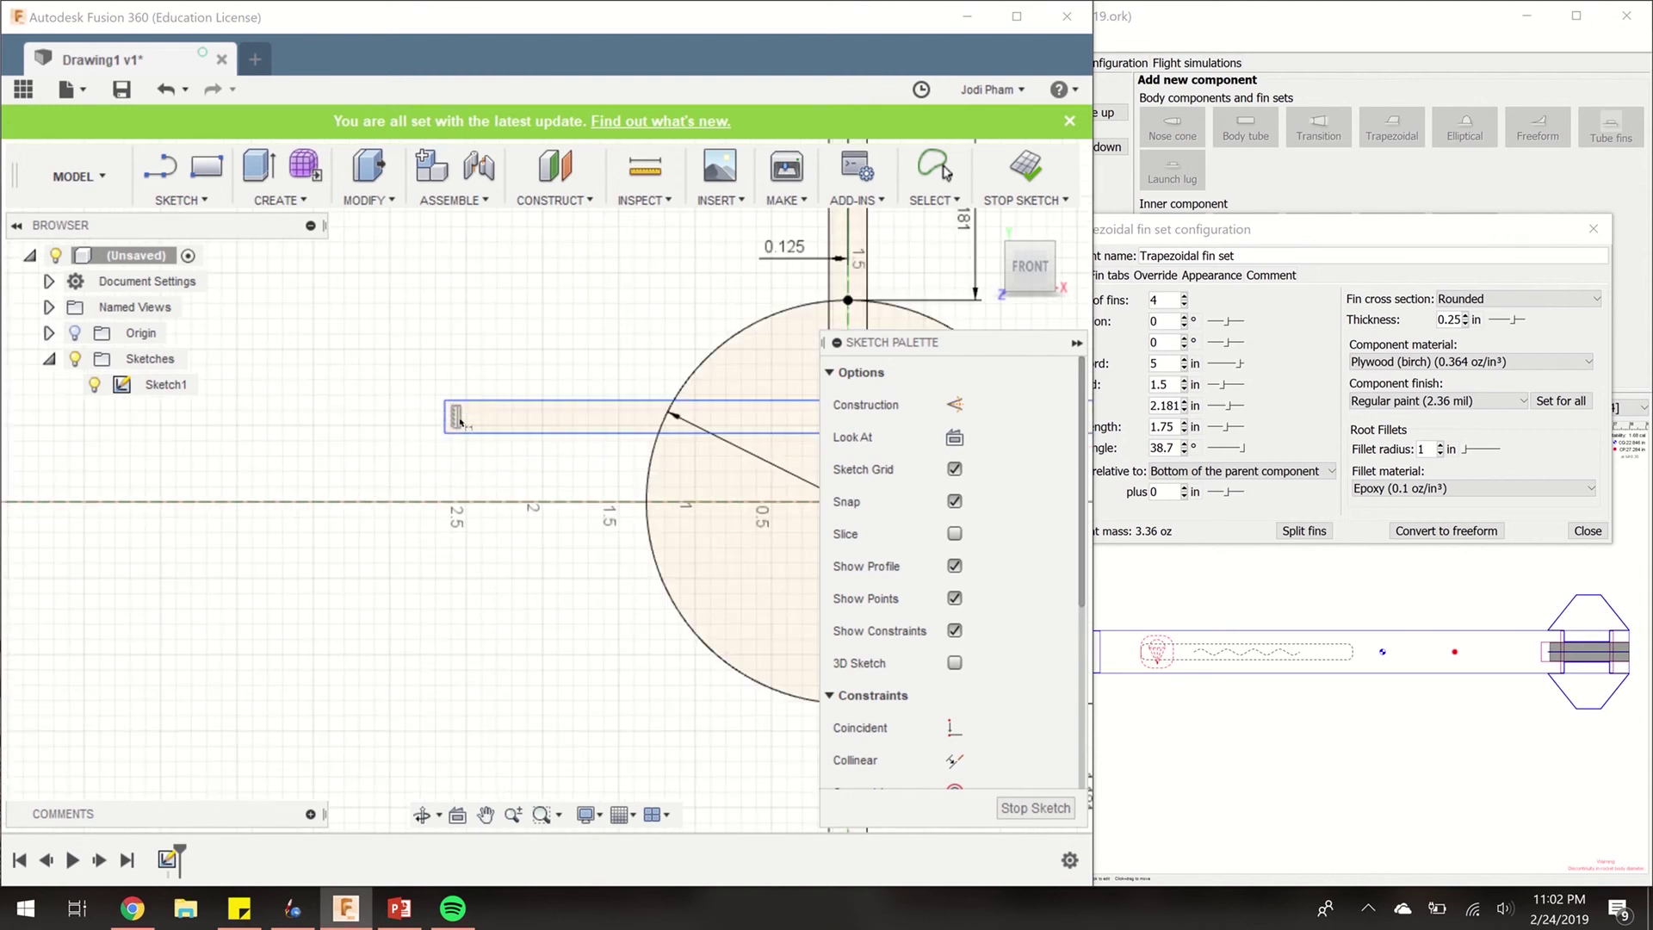
left_click(451, 416)
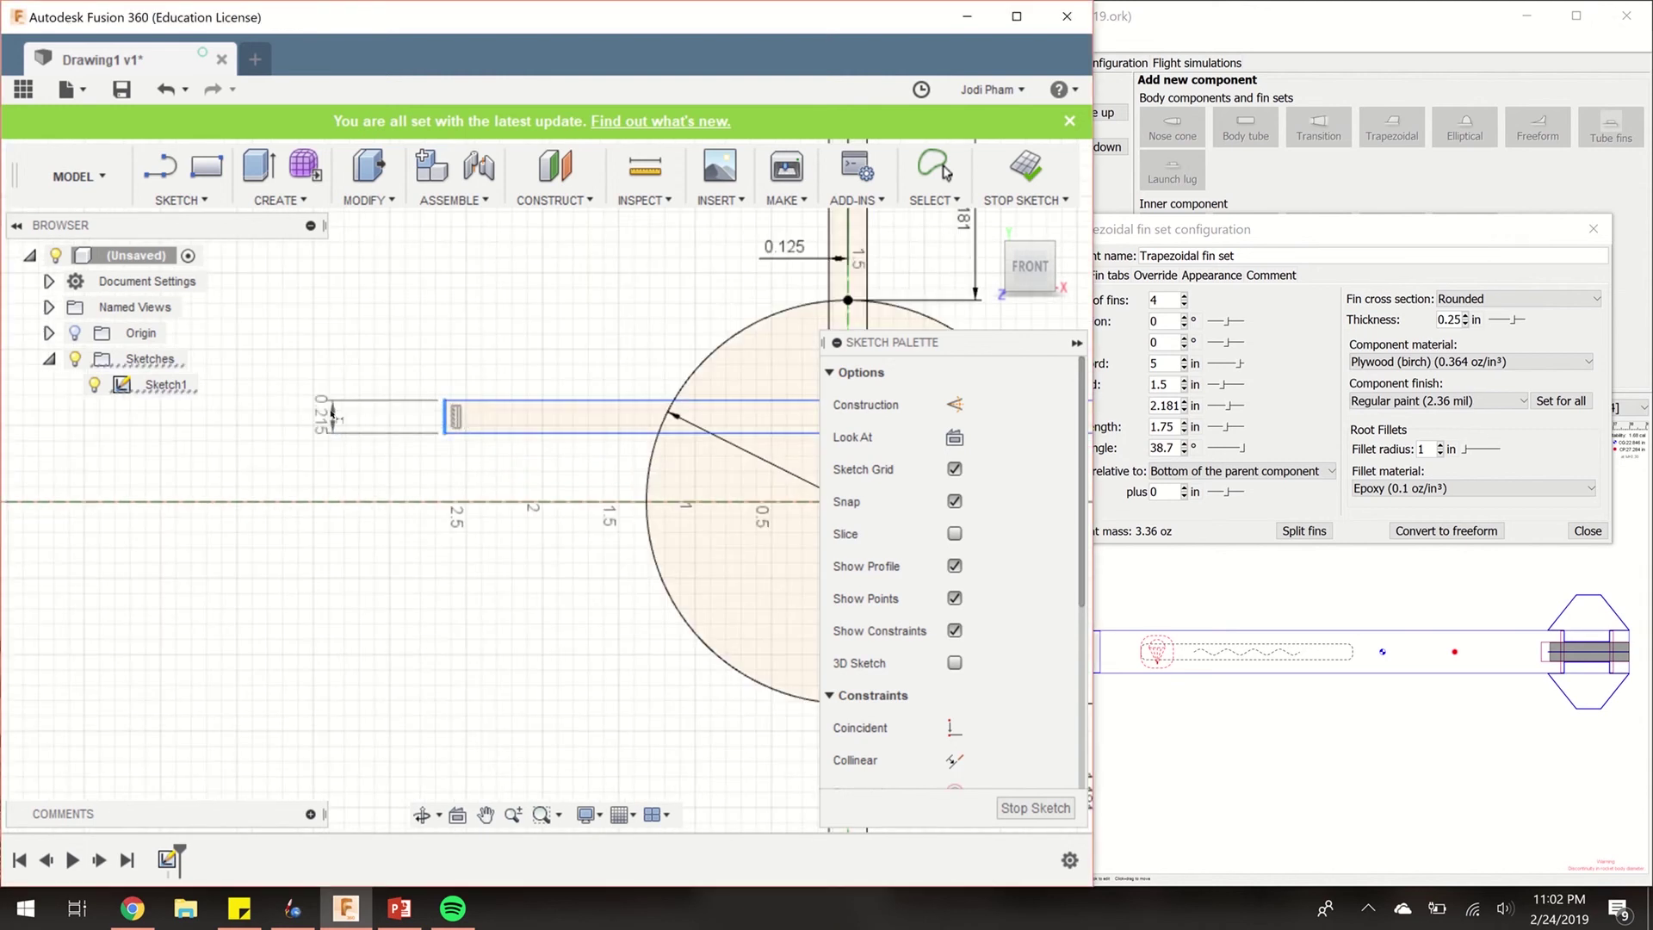
left_click(327, 346)
type(".2")
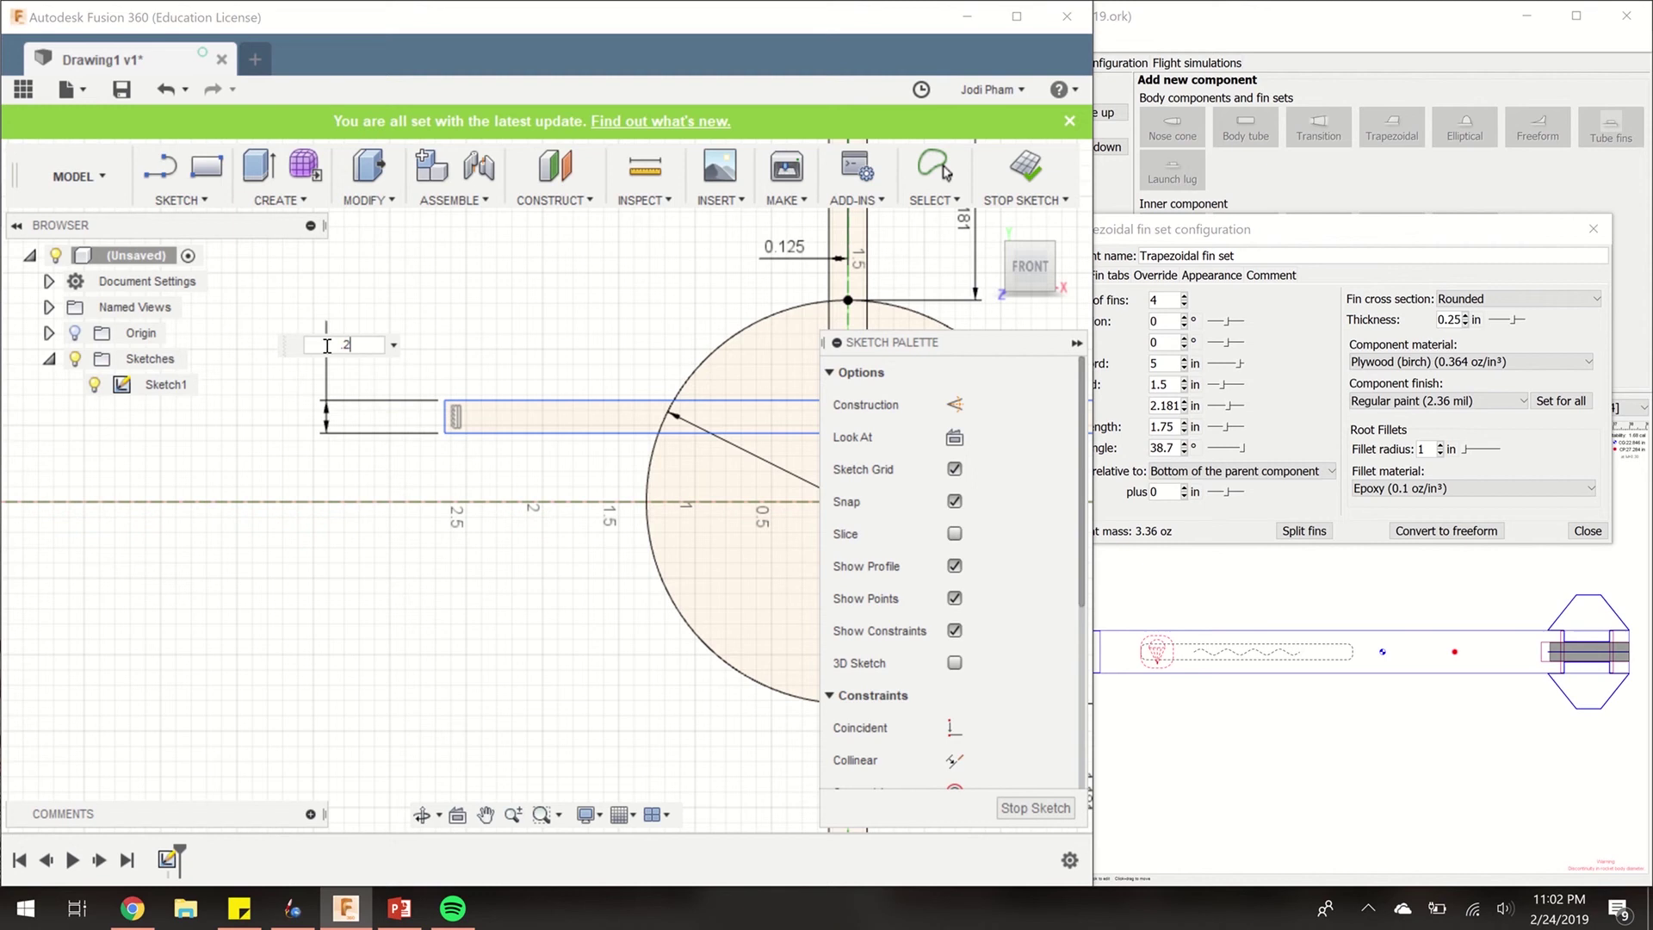
type("5")
key("Return")
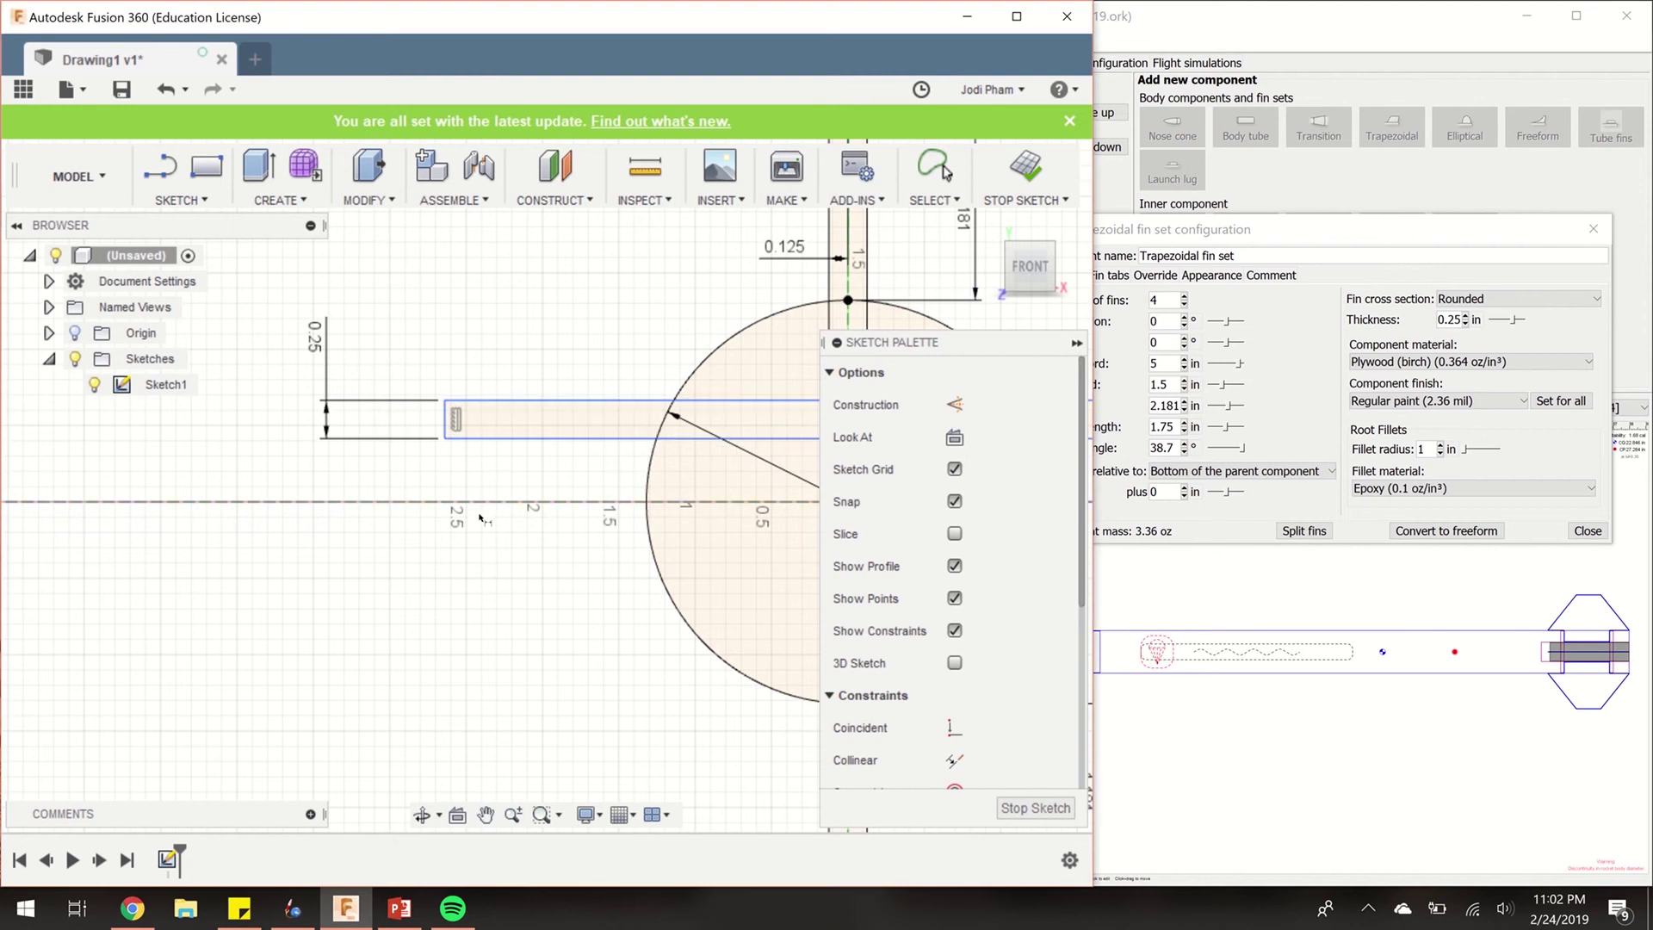
Offset the slot's top edge 0.125 in from the horizontal axis to centre it
left_click(506, 401)
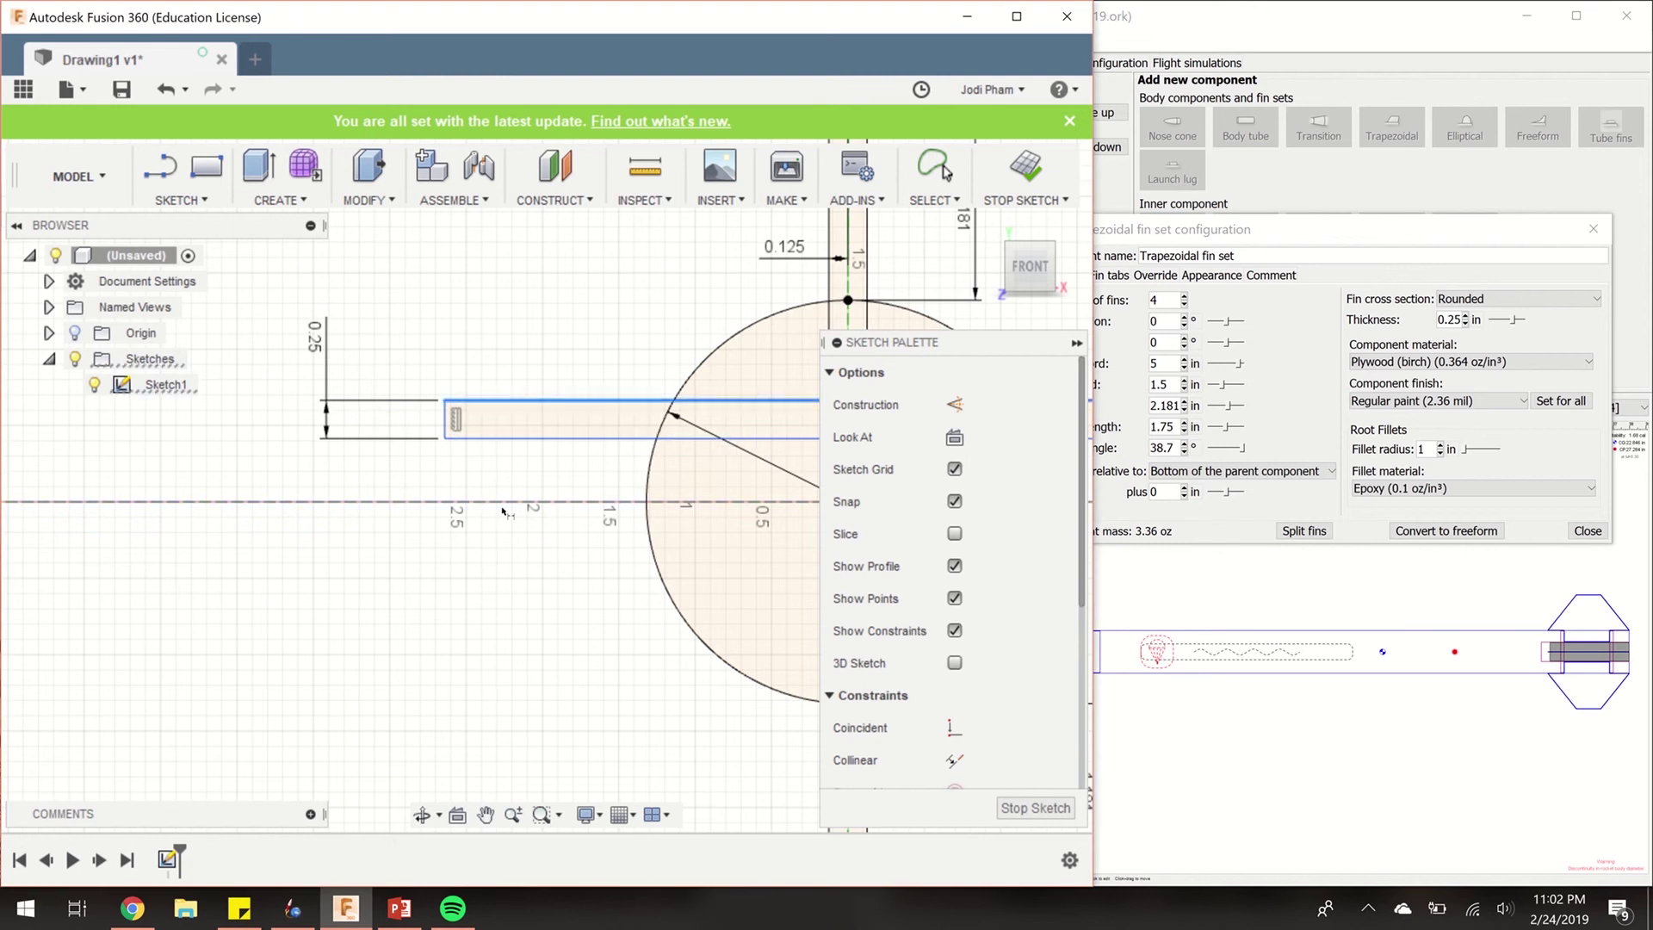
left_click(500, 503)
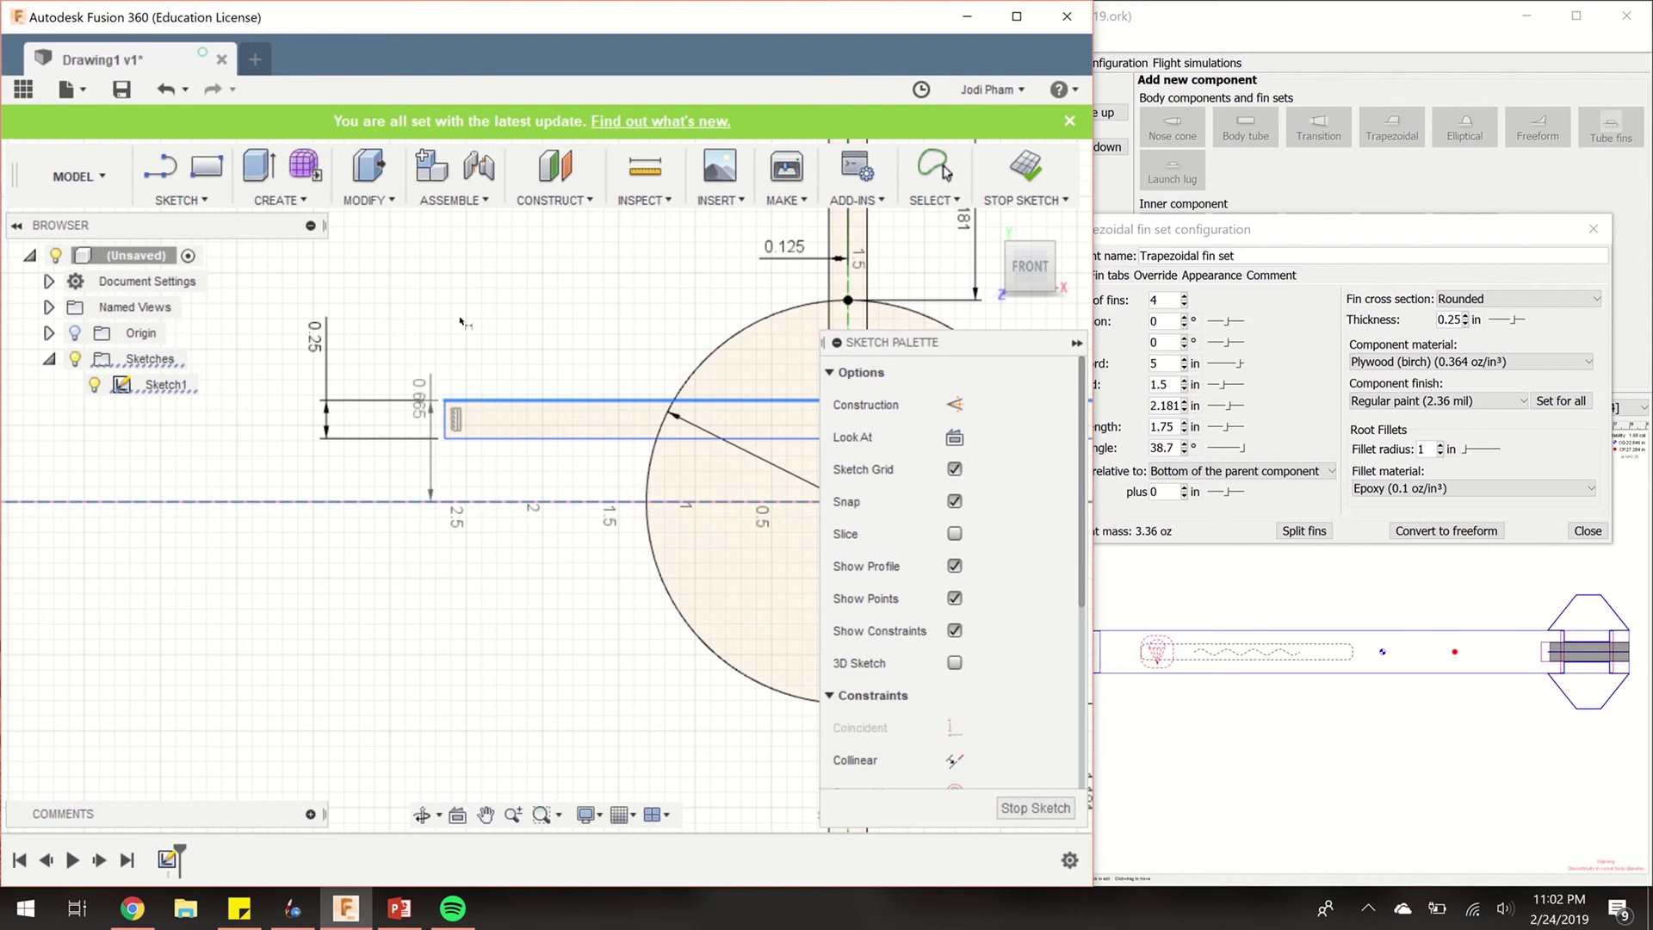
left_click(468, 296)
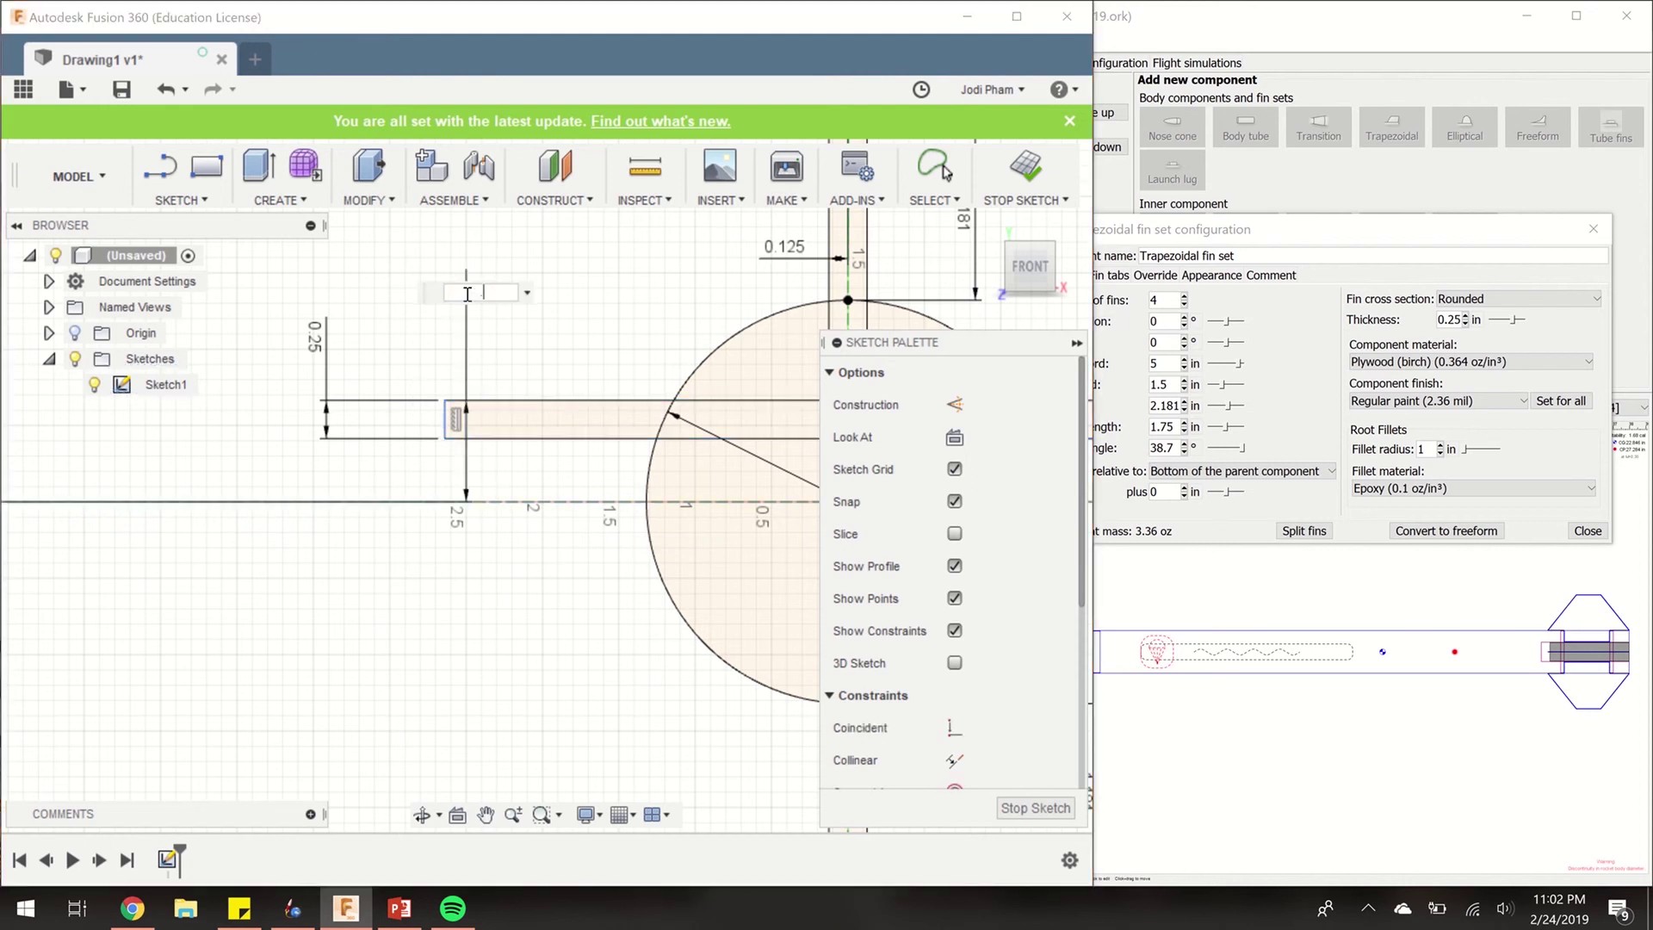
type(".125")
key("Return")
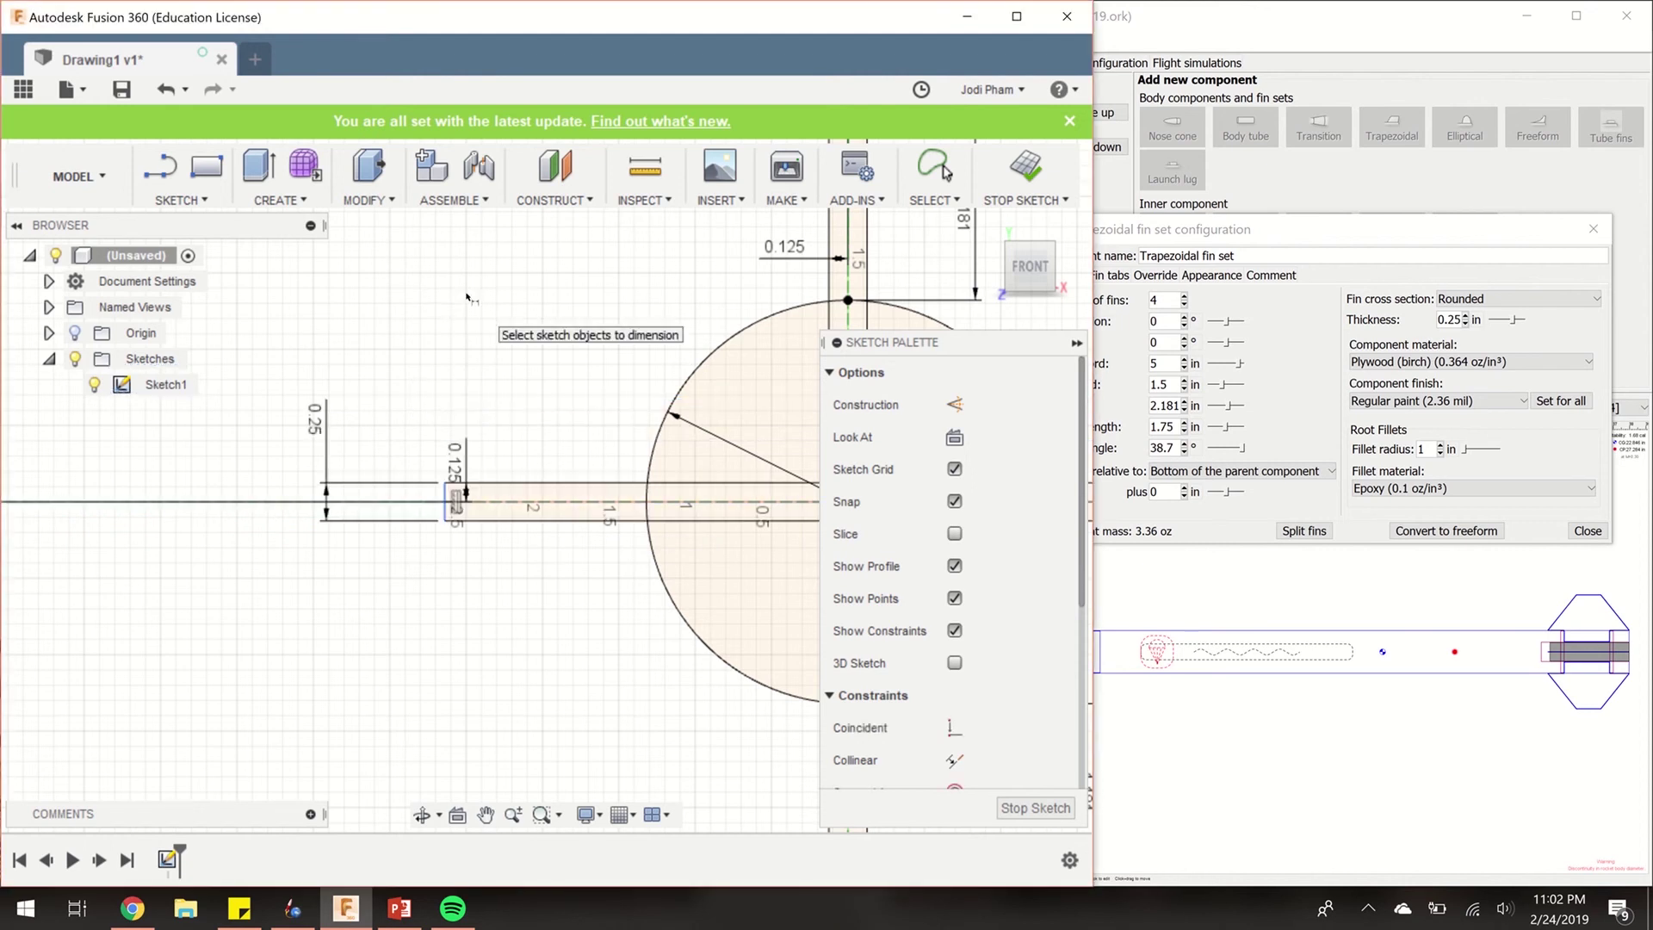
Place sketch points at the two circle/horizontal-axis intersections
left_click(180, 199)
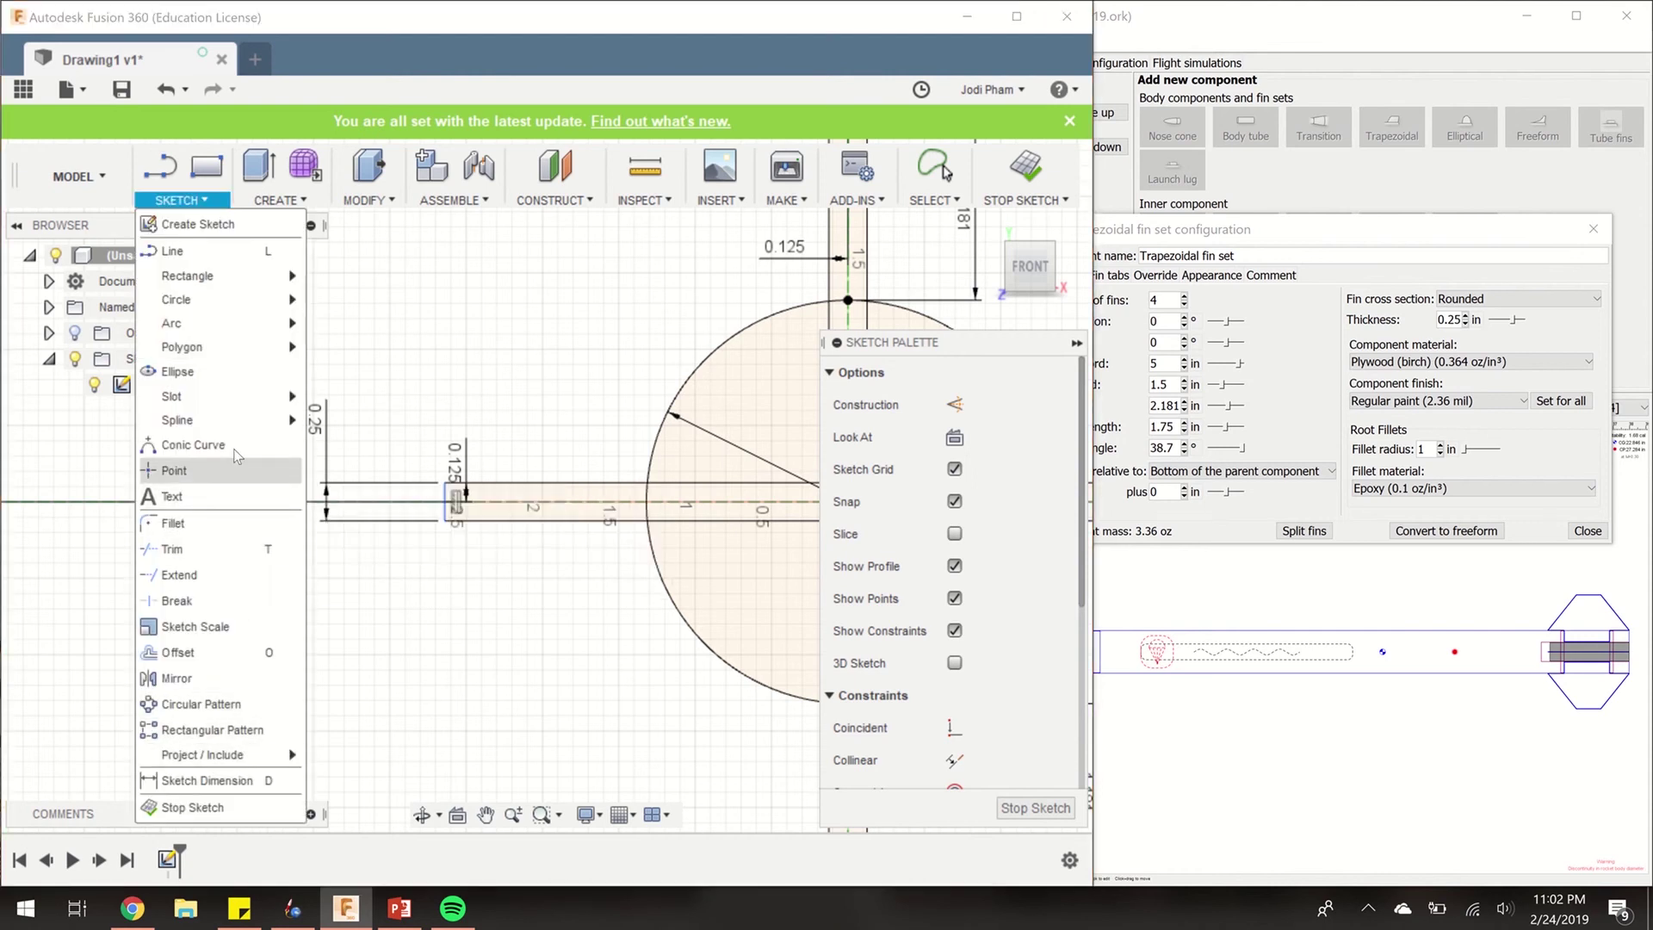
left_click(226, 470)
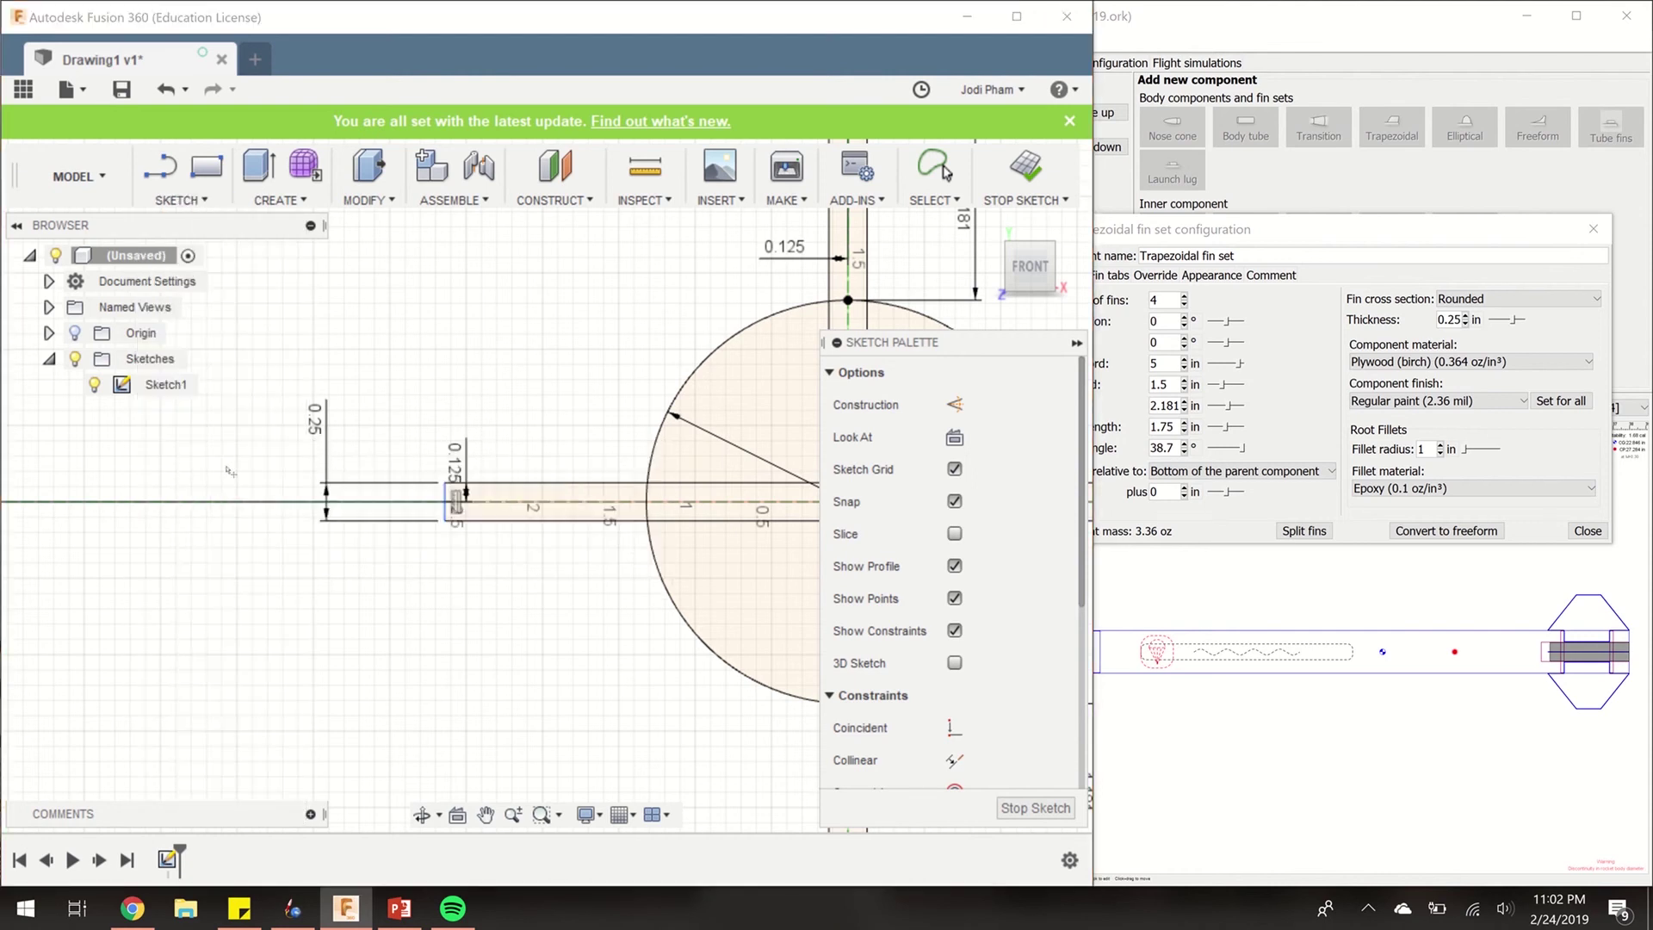
left_click(647, 501)
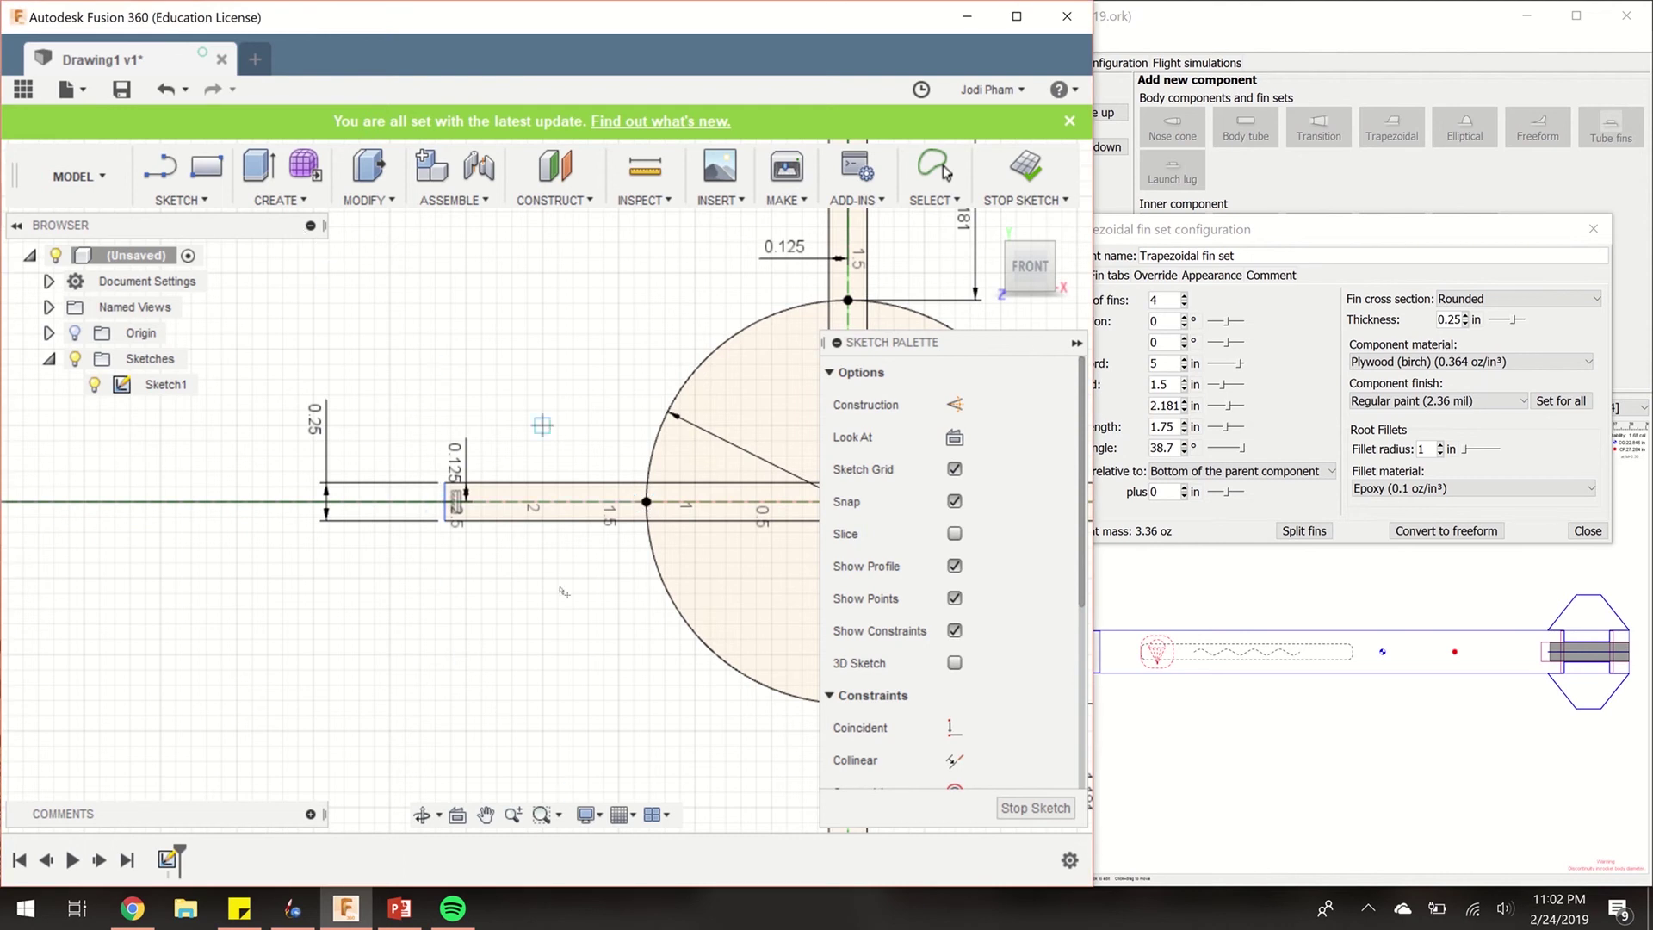
left_click(486, 815)
left_click_drag(512, 790, 69, 789)
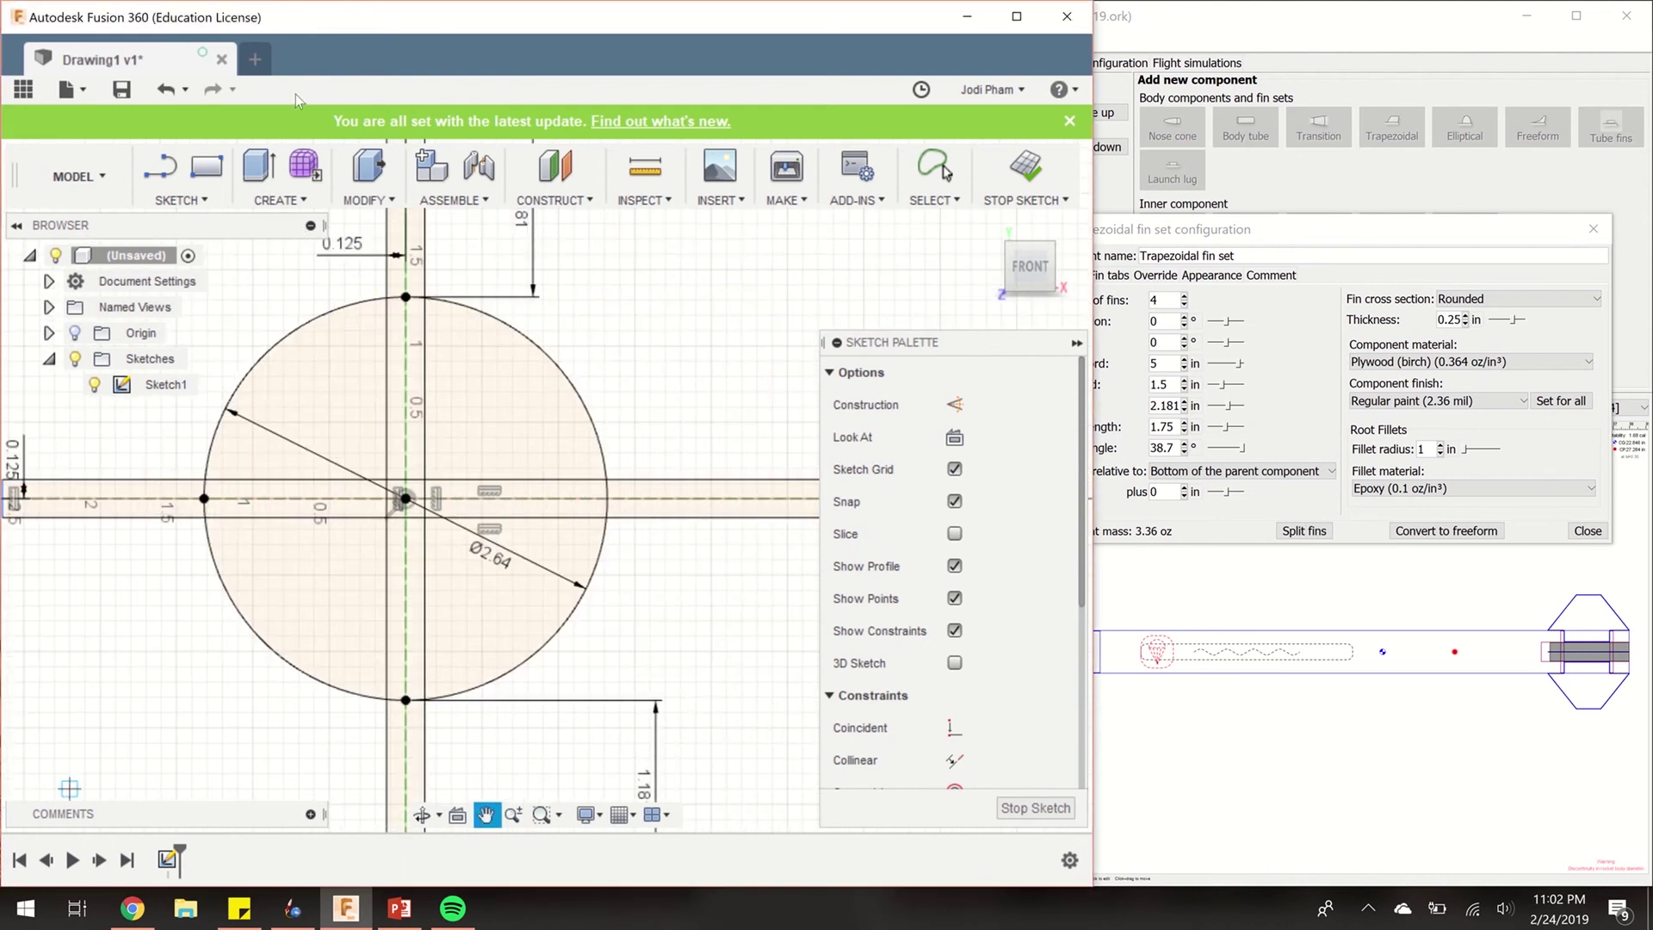
left_click(181, 200)
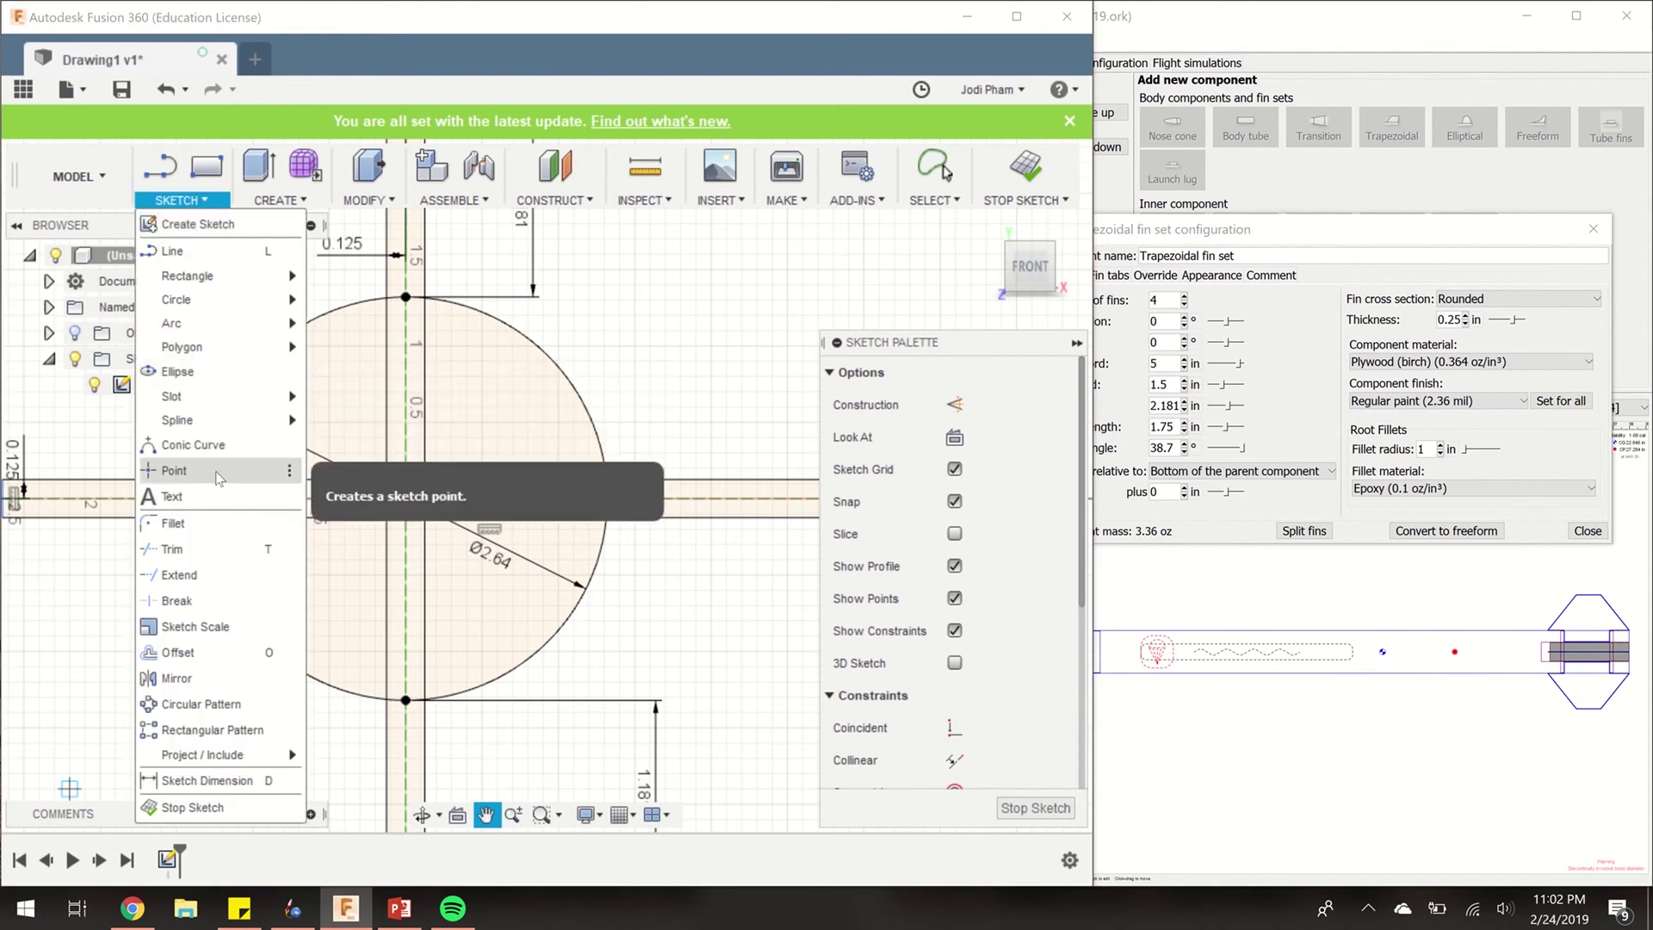
left_click(181, 470)
left_click(607, 498)
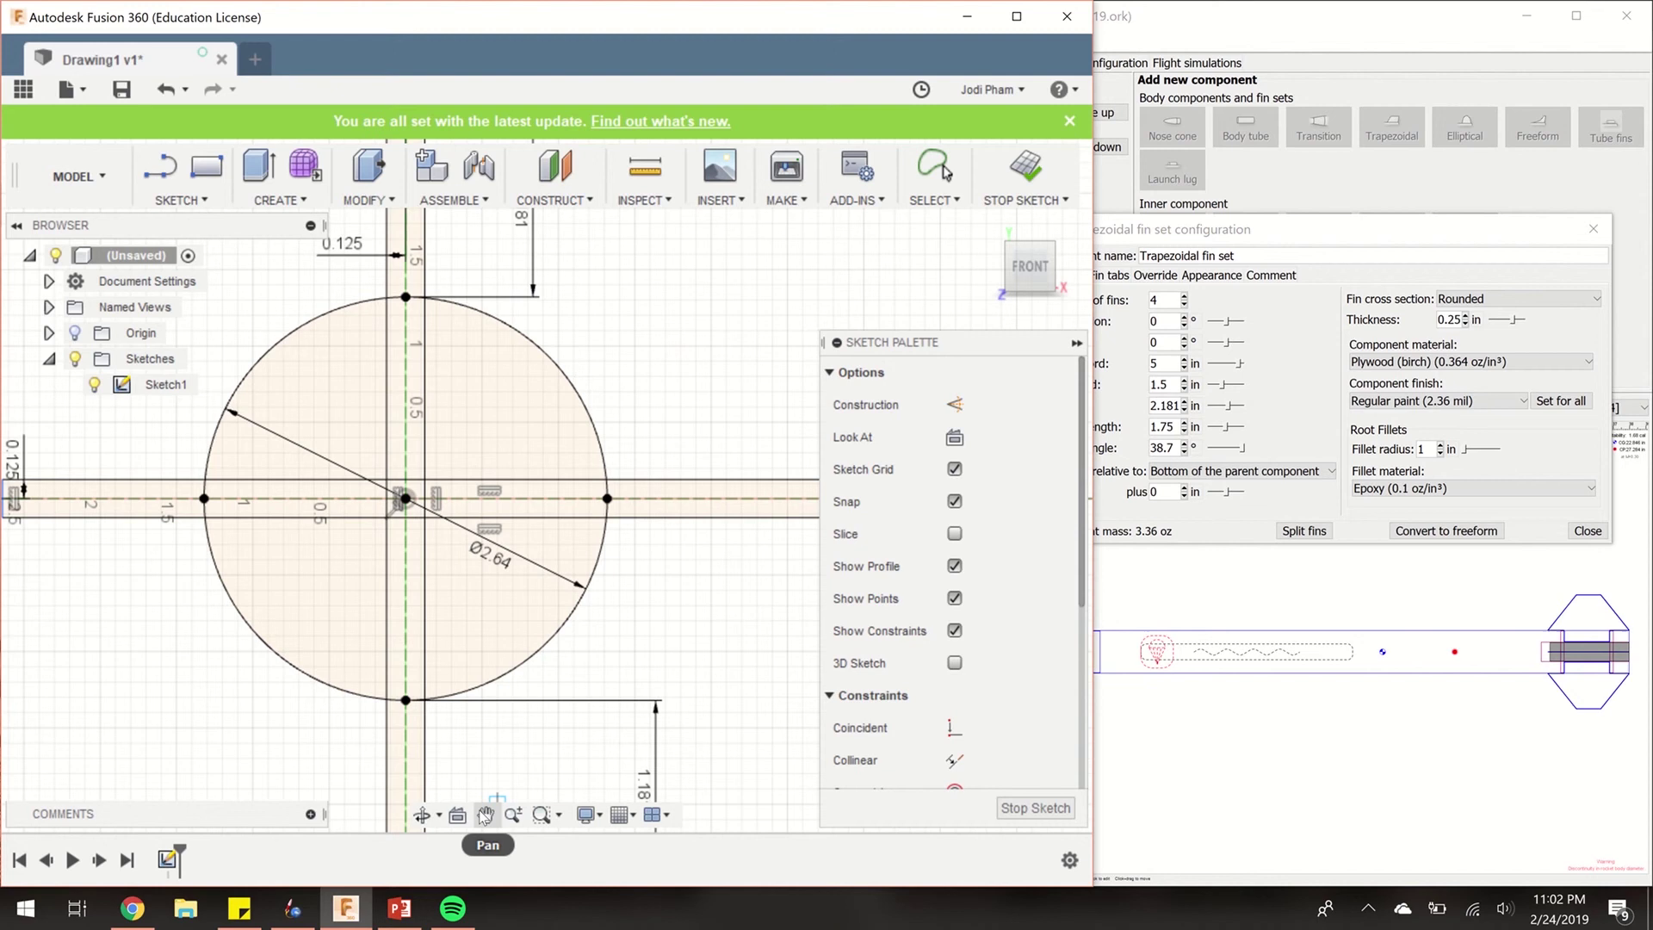
left_click(489, 815)
left_click_drag(242, 671, 434, 677)
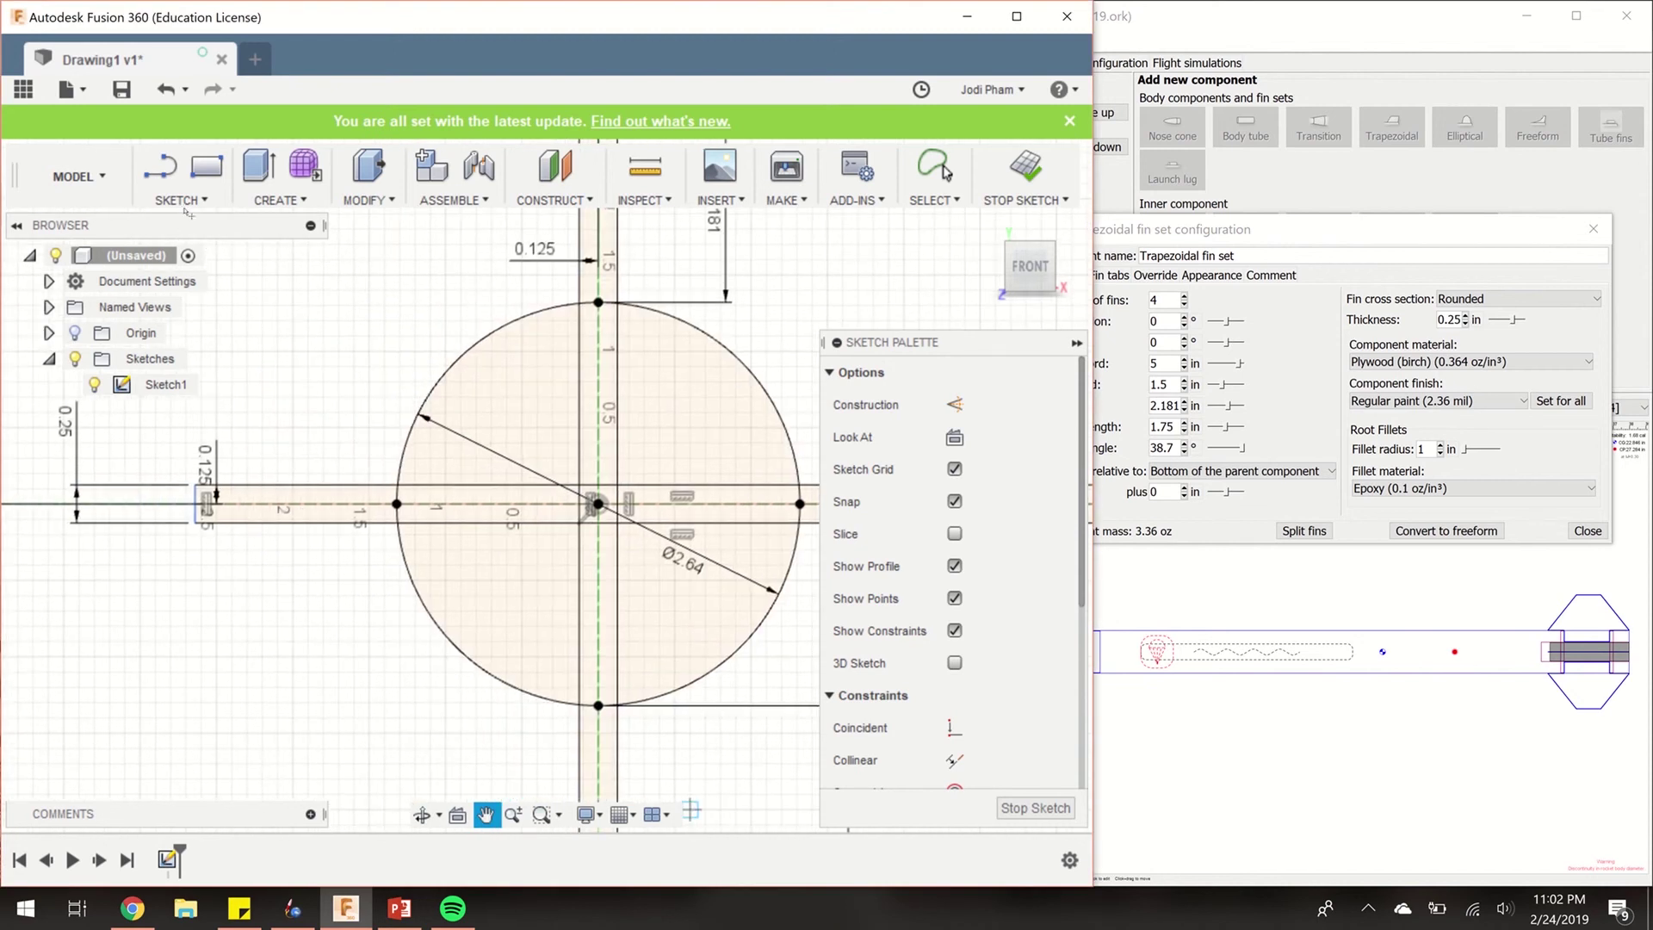
Dimension the circle's left point to the slot's left end as 2.181-1 (1.181 in)
left_click(179, 199)
left_click(261, 777)
left_click(396, 504)
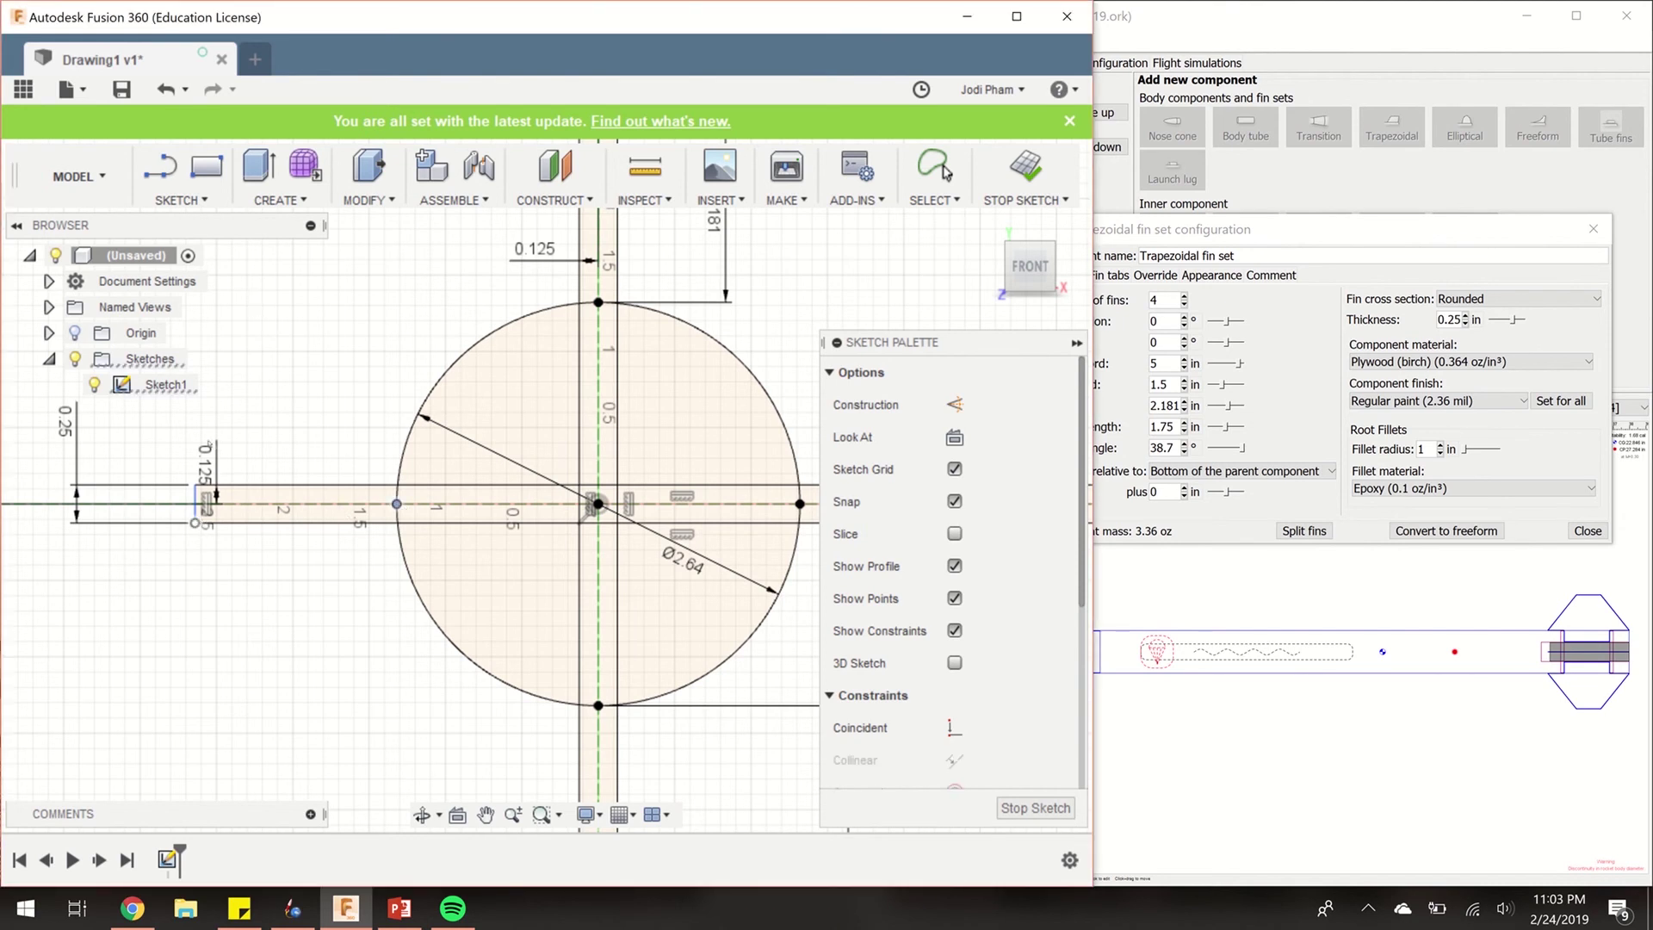
left_click(205, 504)
left_click(299, 346)
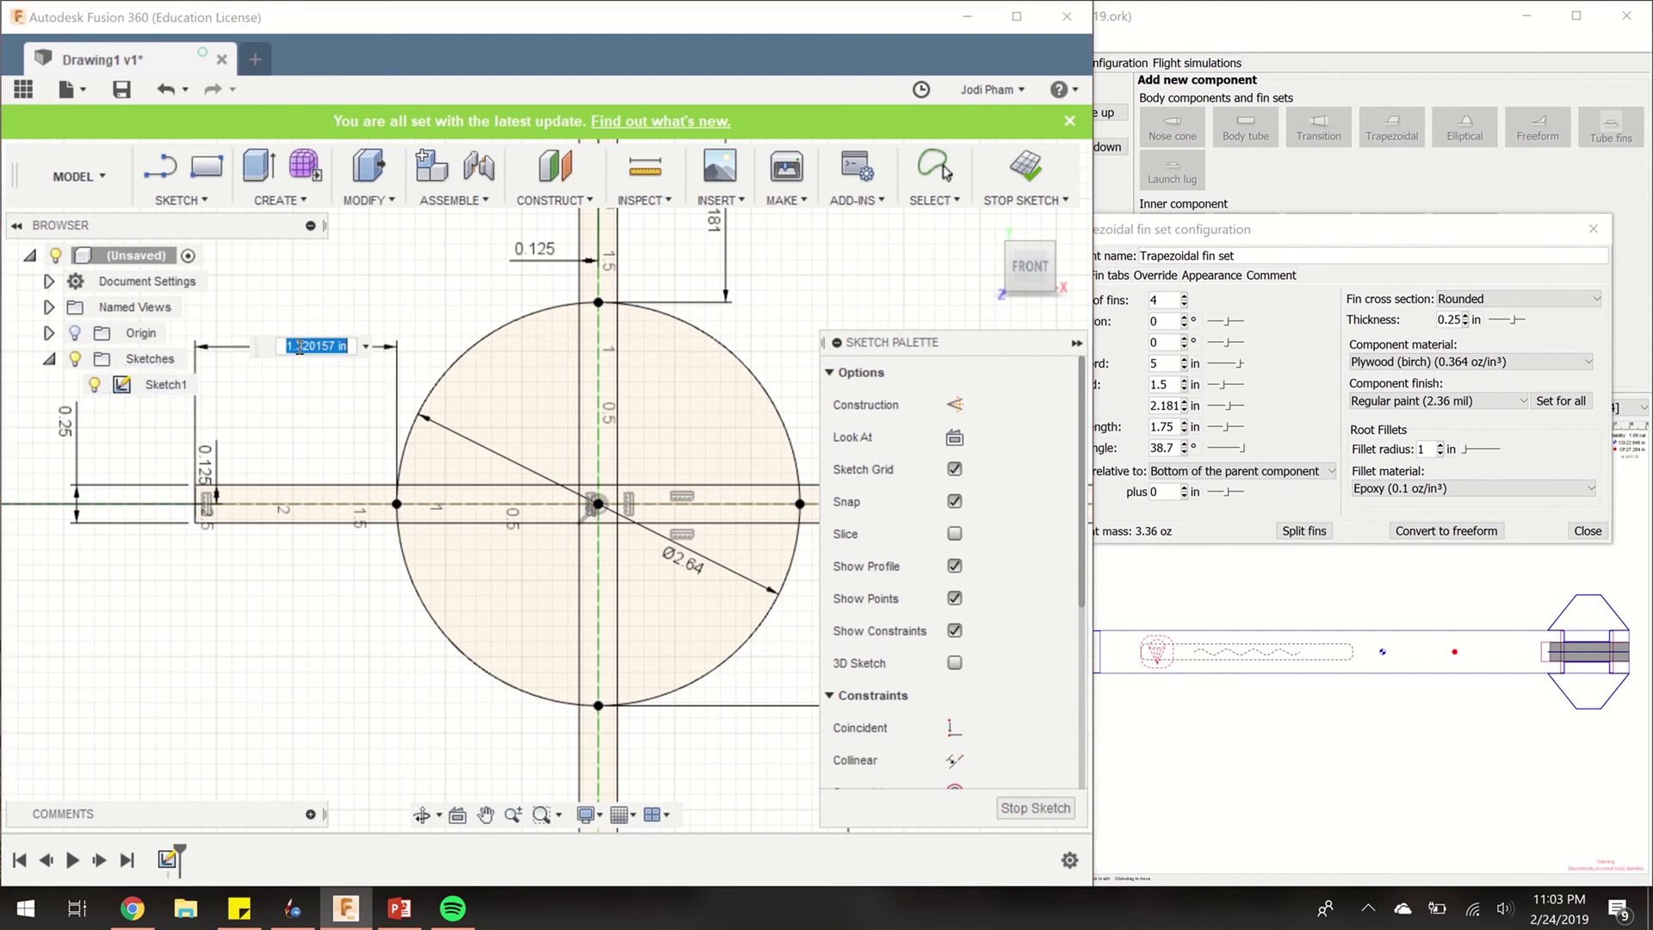
type("2.181-1")
key("Return")
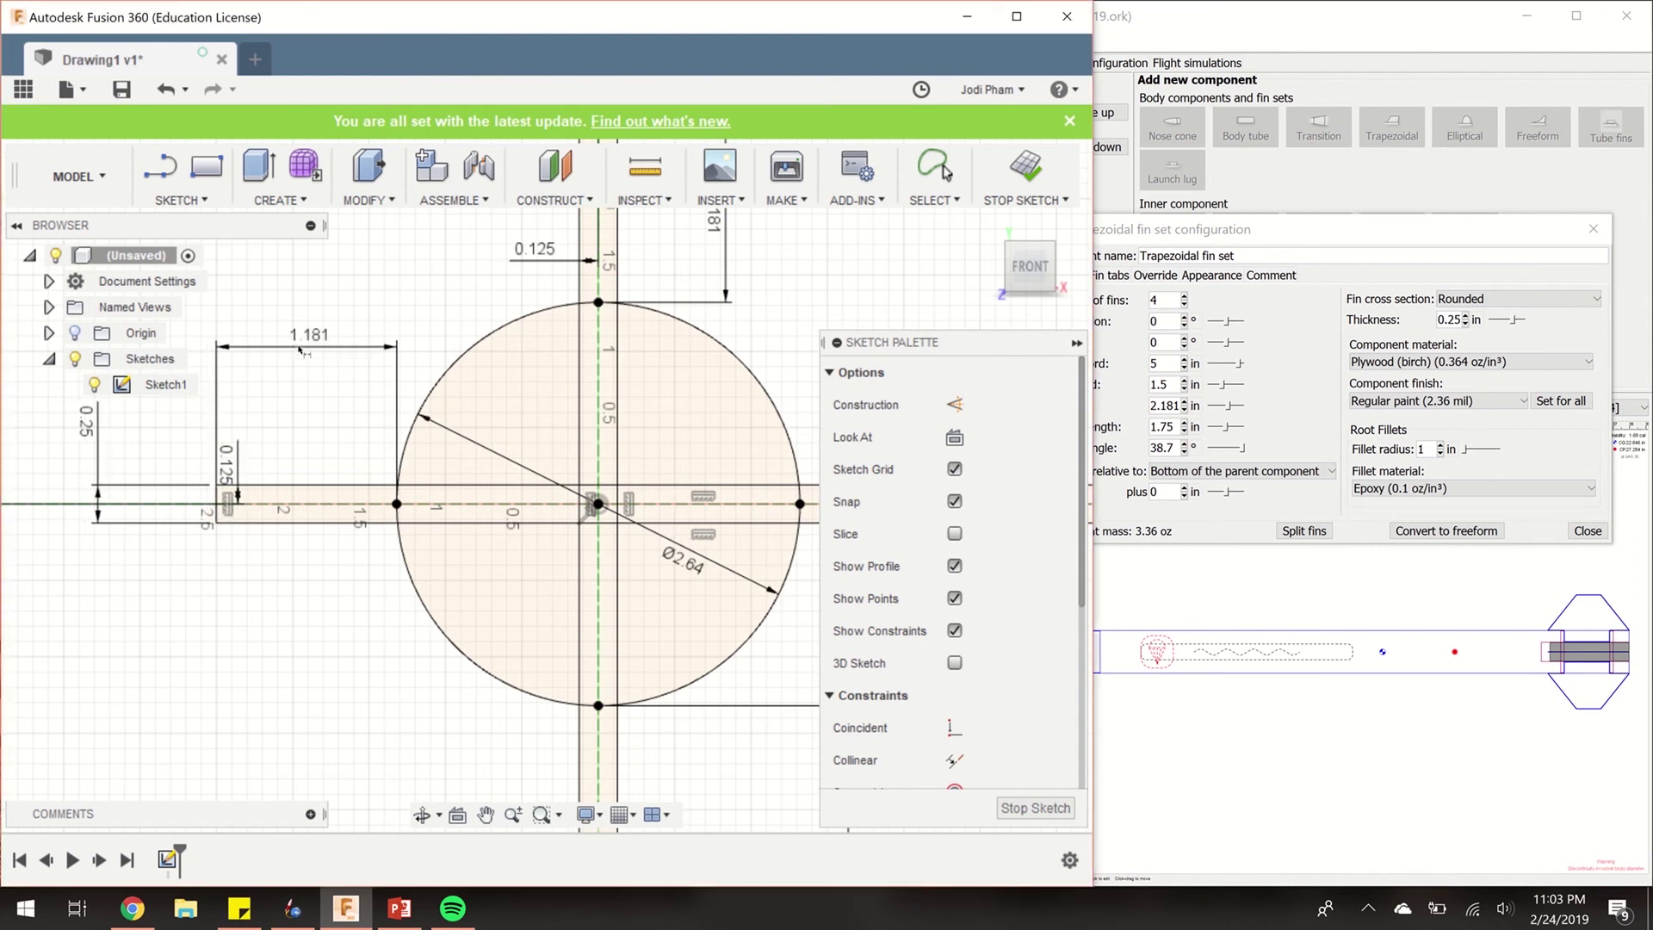
left_click(486, 815)
left_click_drag(663, 622, 81, 590)
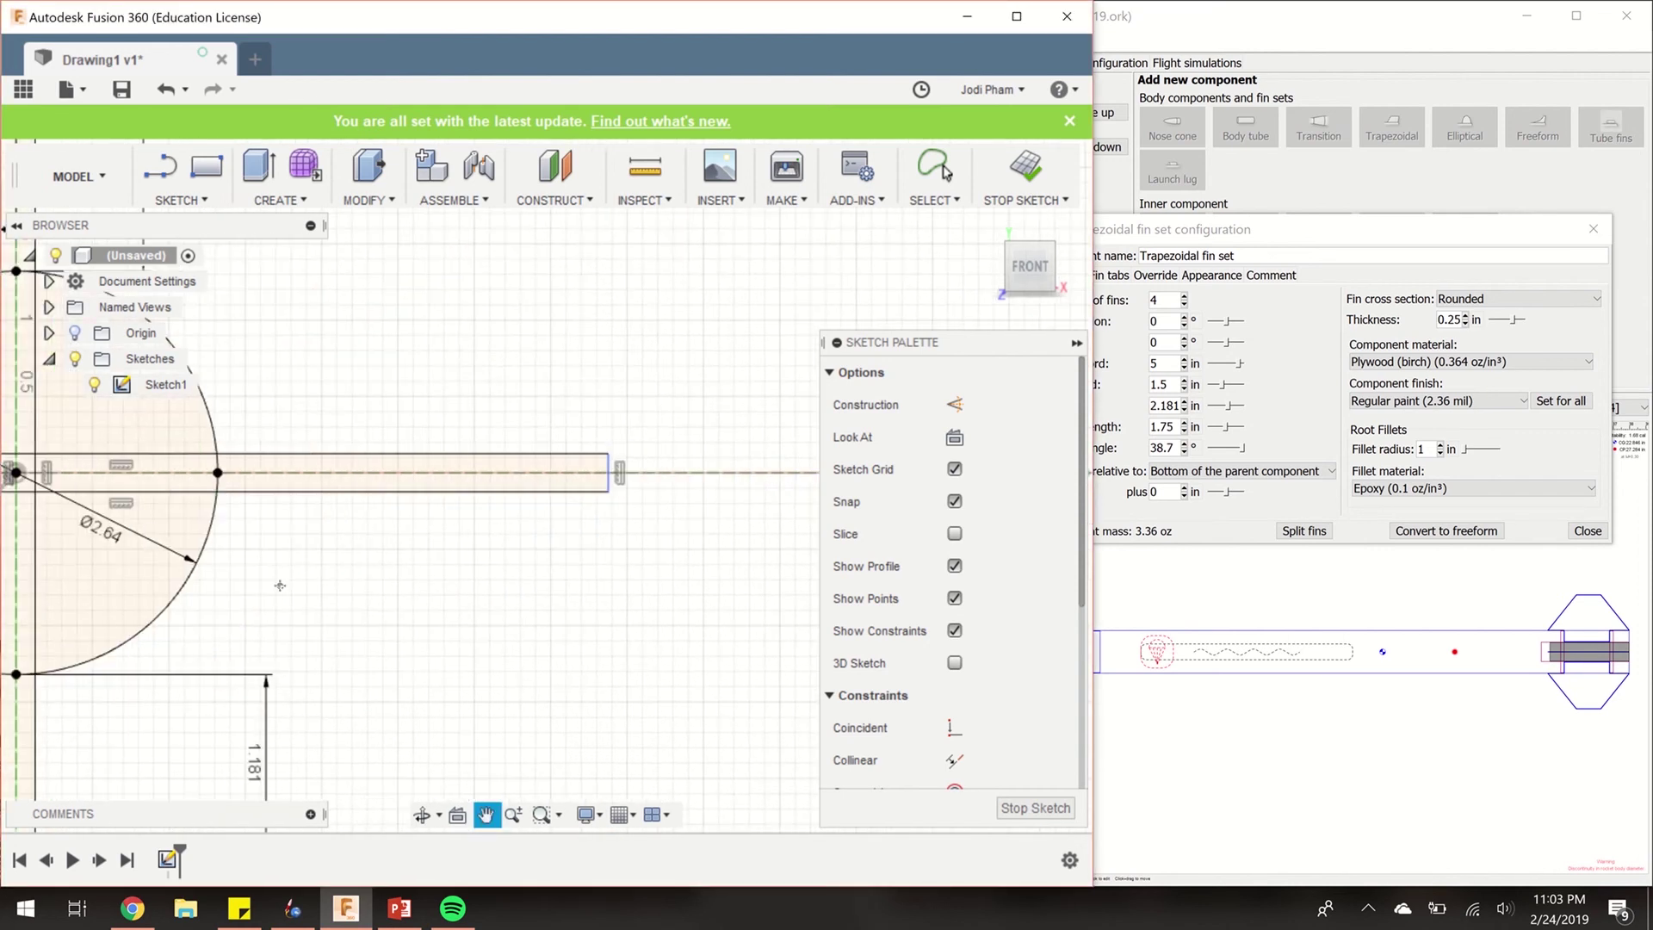
Dimension the slot's right end to the circle's right point as 2.181-1 (1.181 in)
left_click(161, 203)
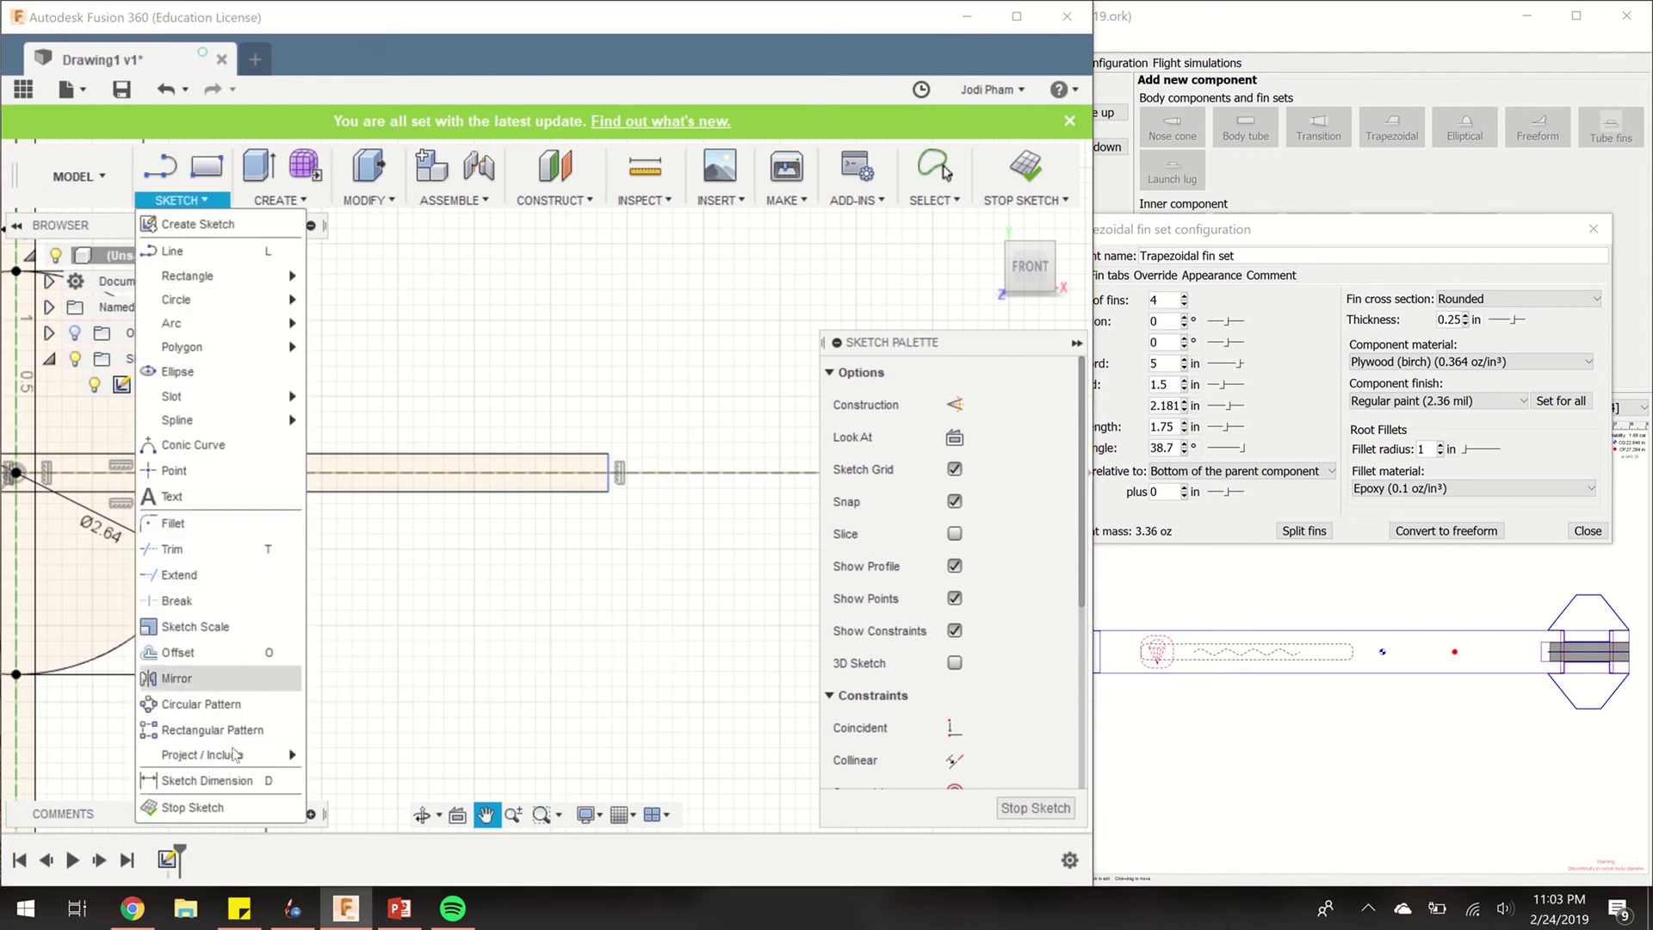
left_click(226, 782)
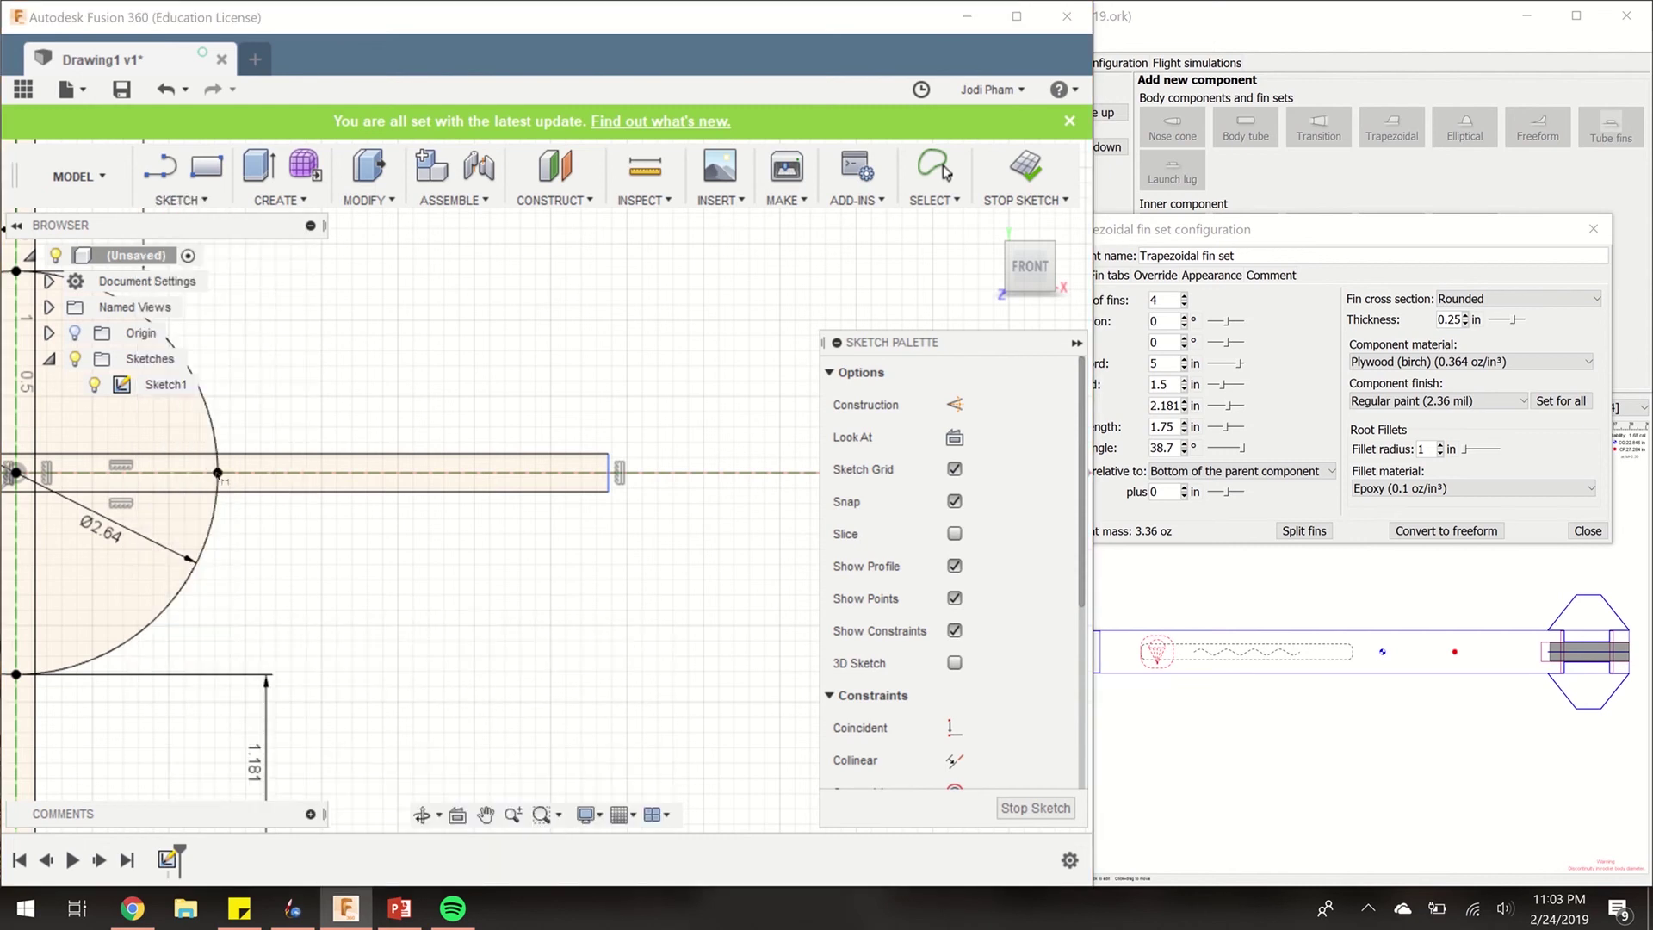
left_click(609, 478)
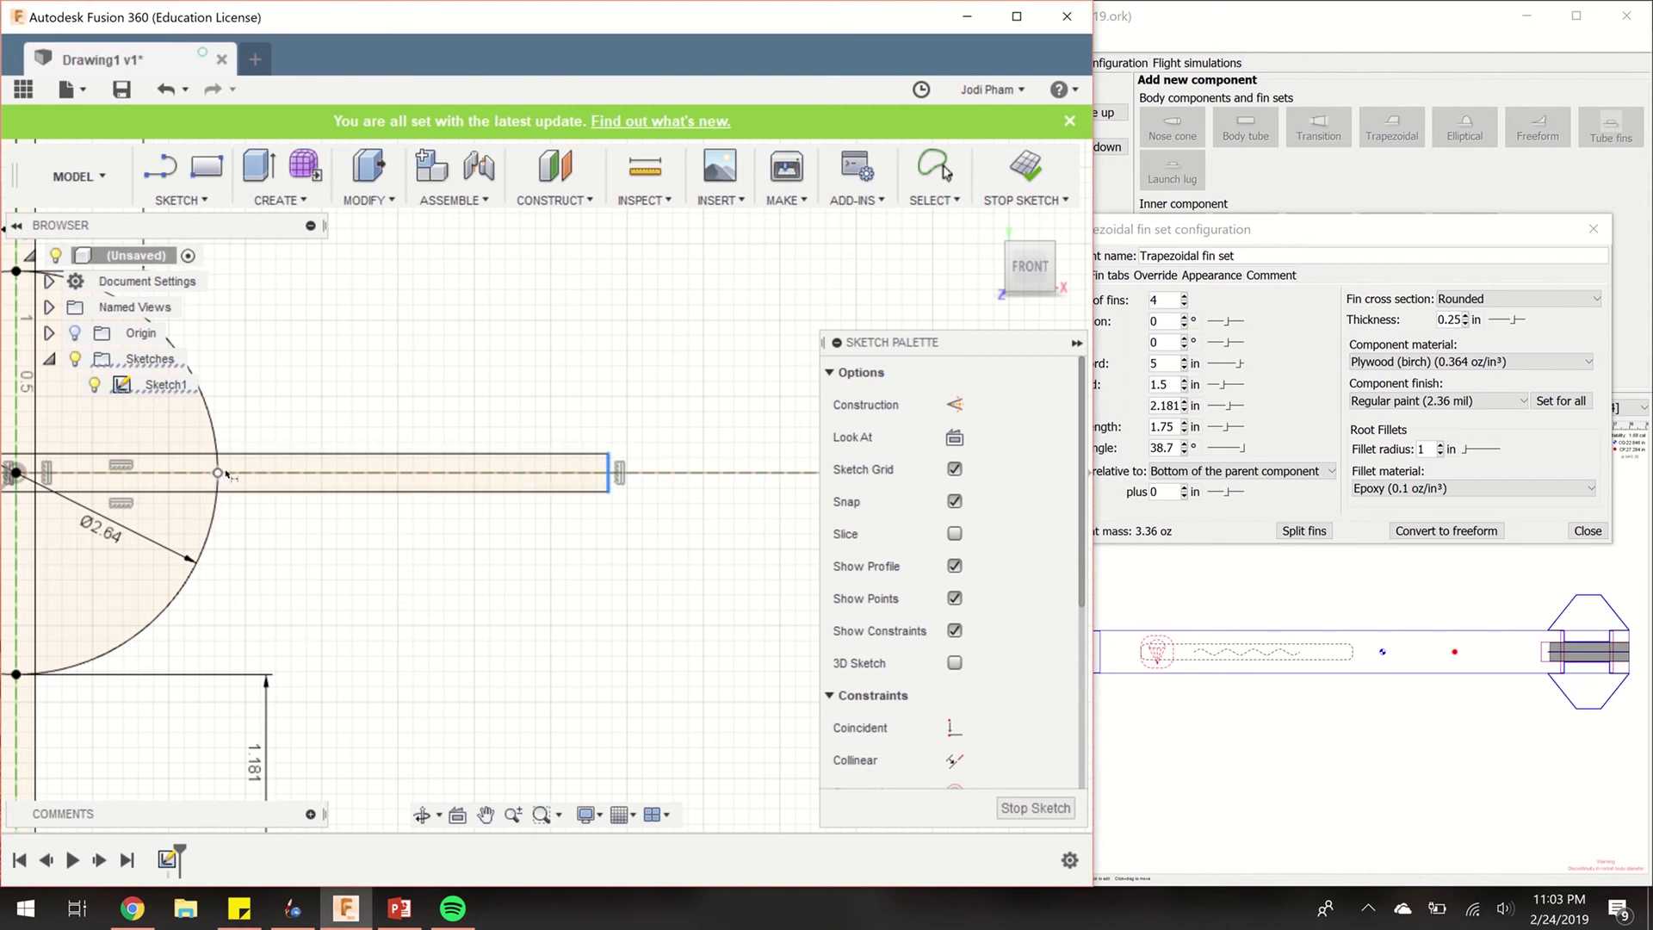
left_click(218, 474)
left_click(418, 620)
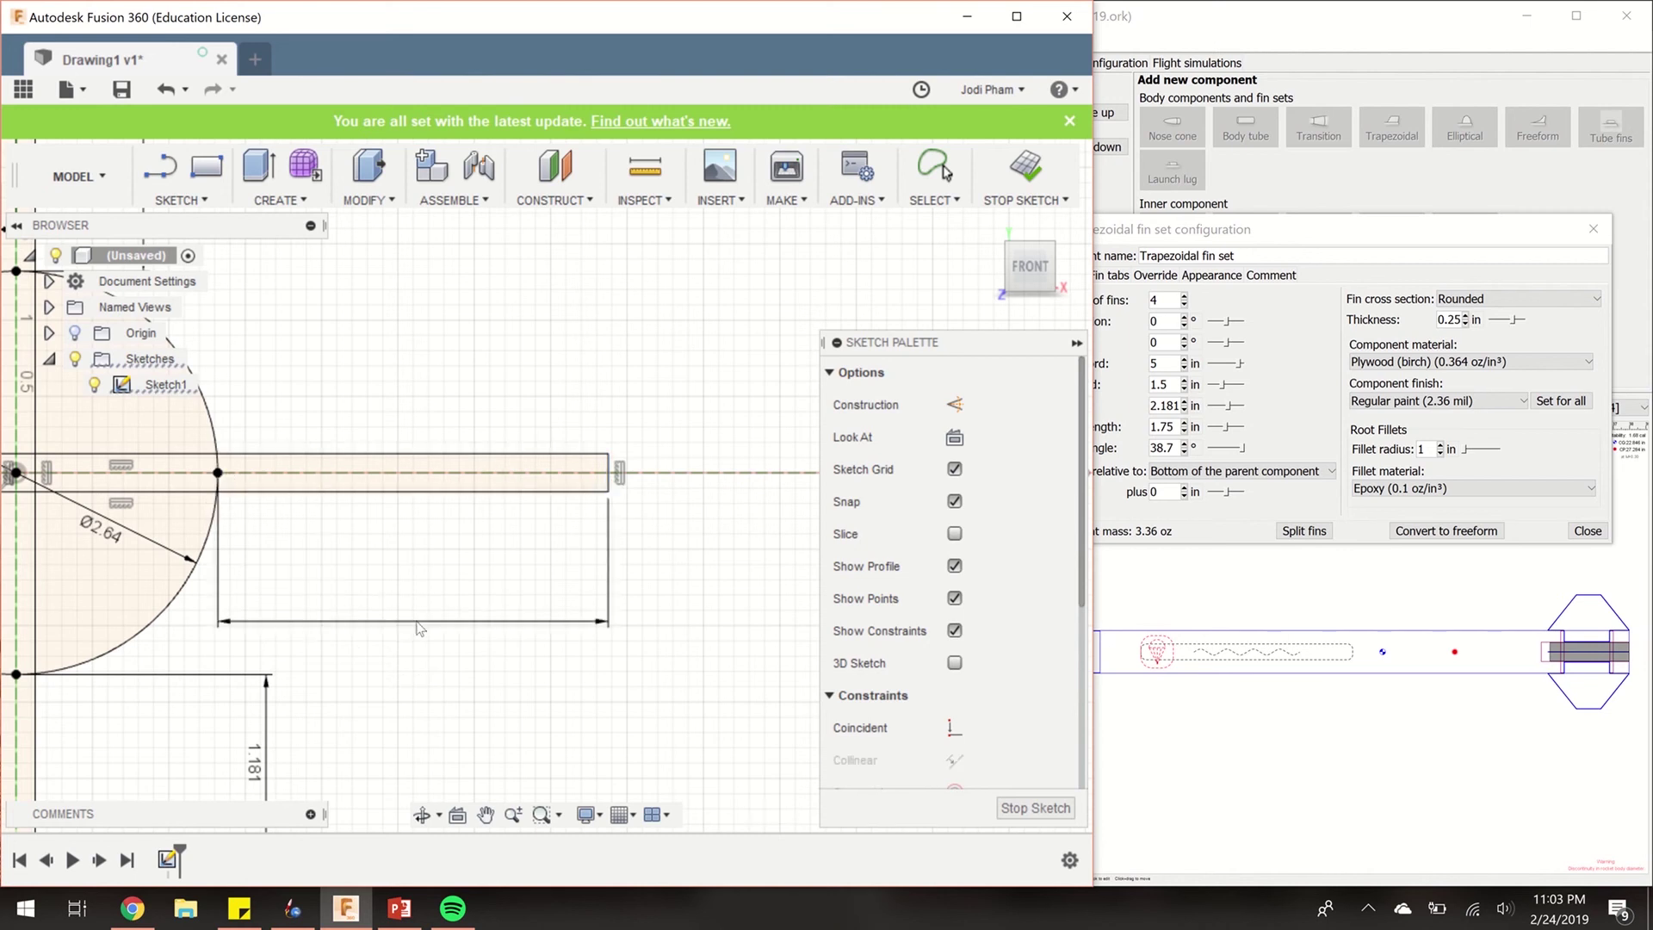
type("2.181")
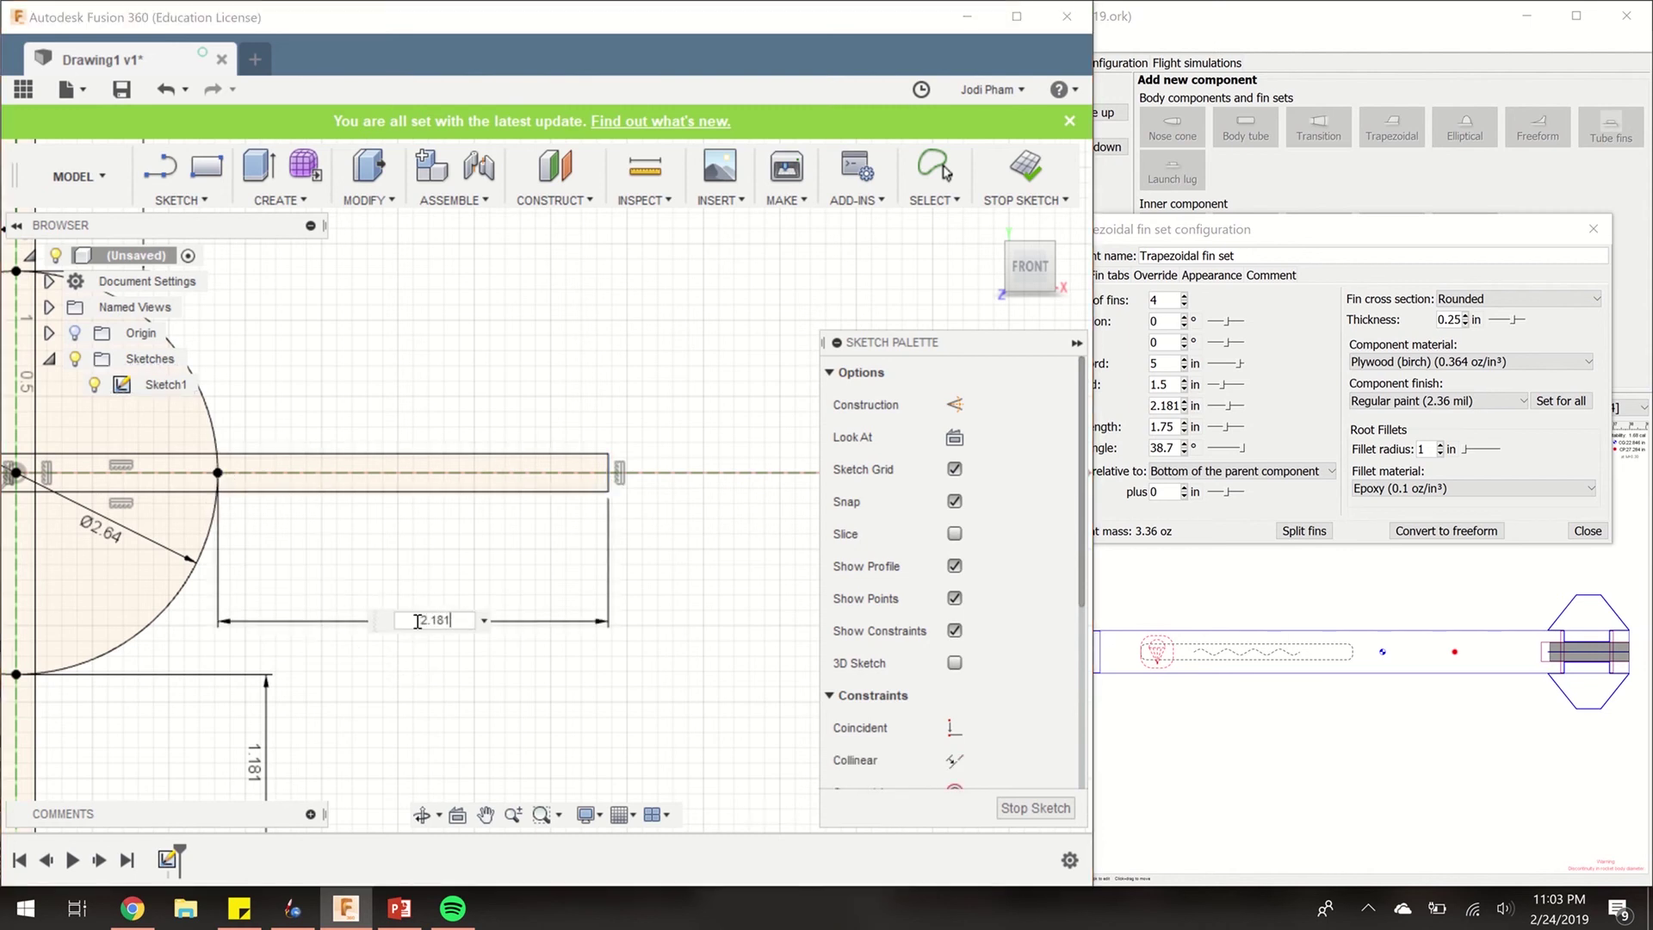
type("-1")
key("Return")
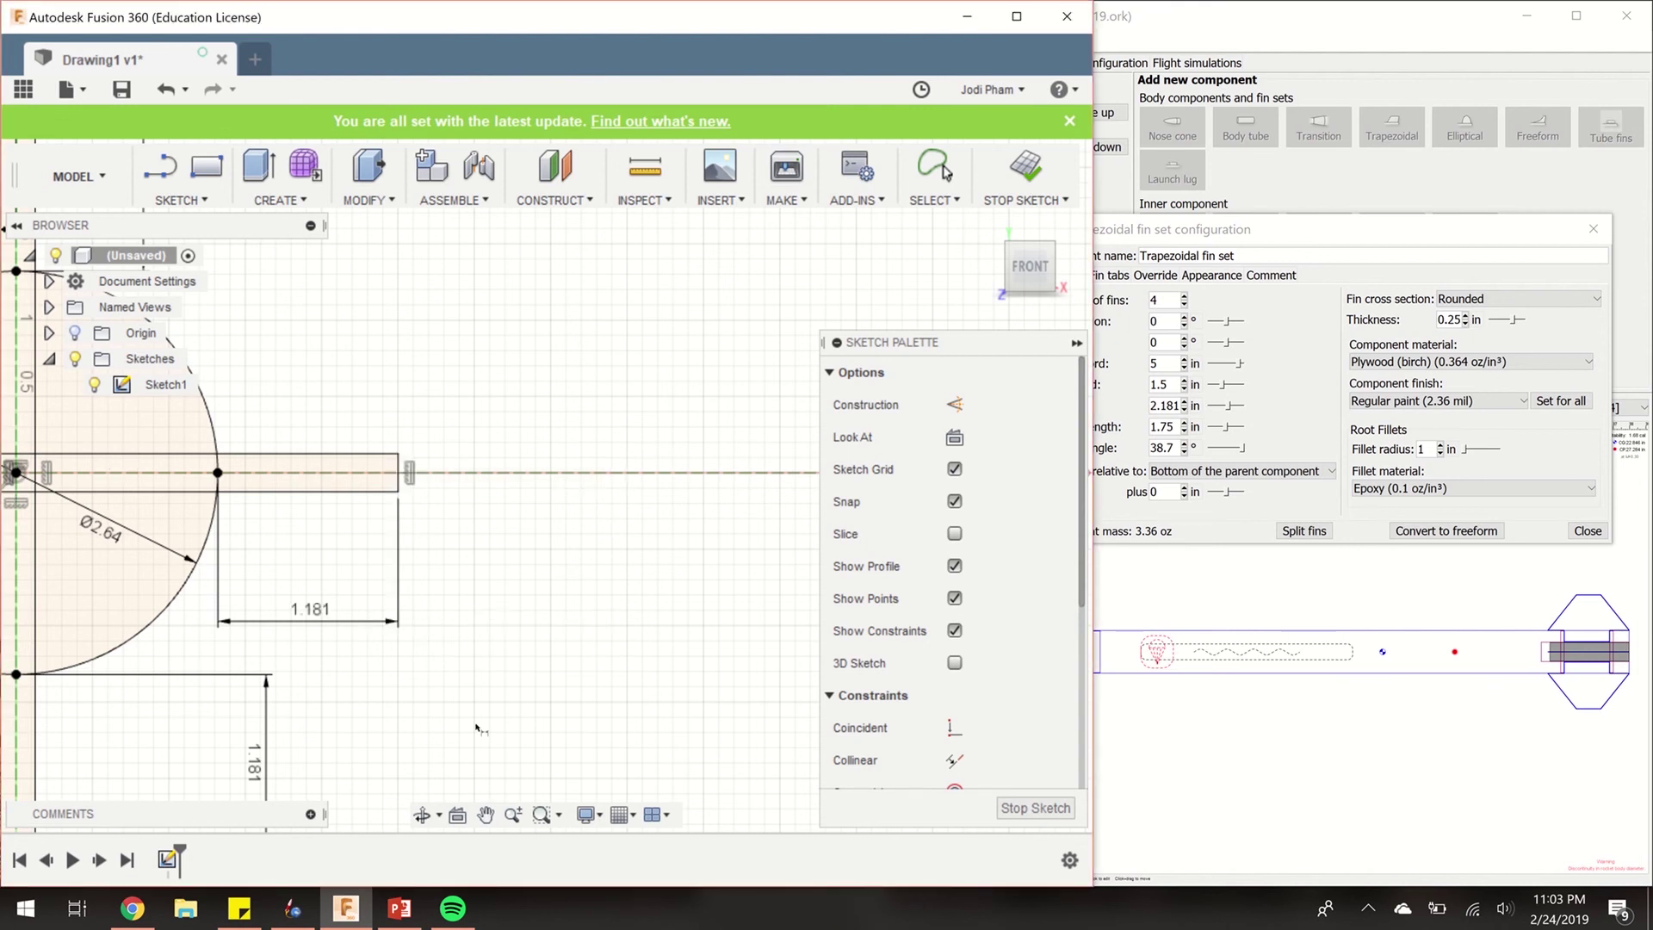
Review the full circle-and-cross sketch, then stop Sketch1
left_click(486, 814)
mouse_move(392, 739)
left_mouse_down()
mouse_move(478, 709)
mouse_move(842, 660)
left_mouse_up()
scroll(600, 591, "up", 3)
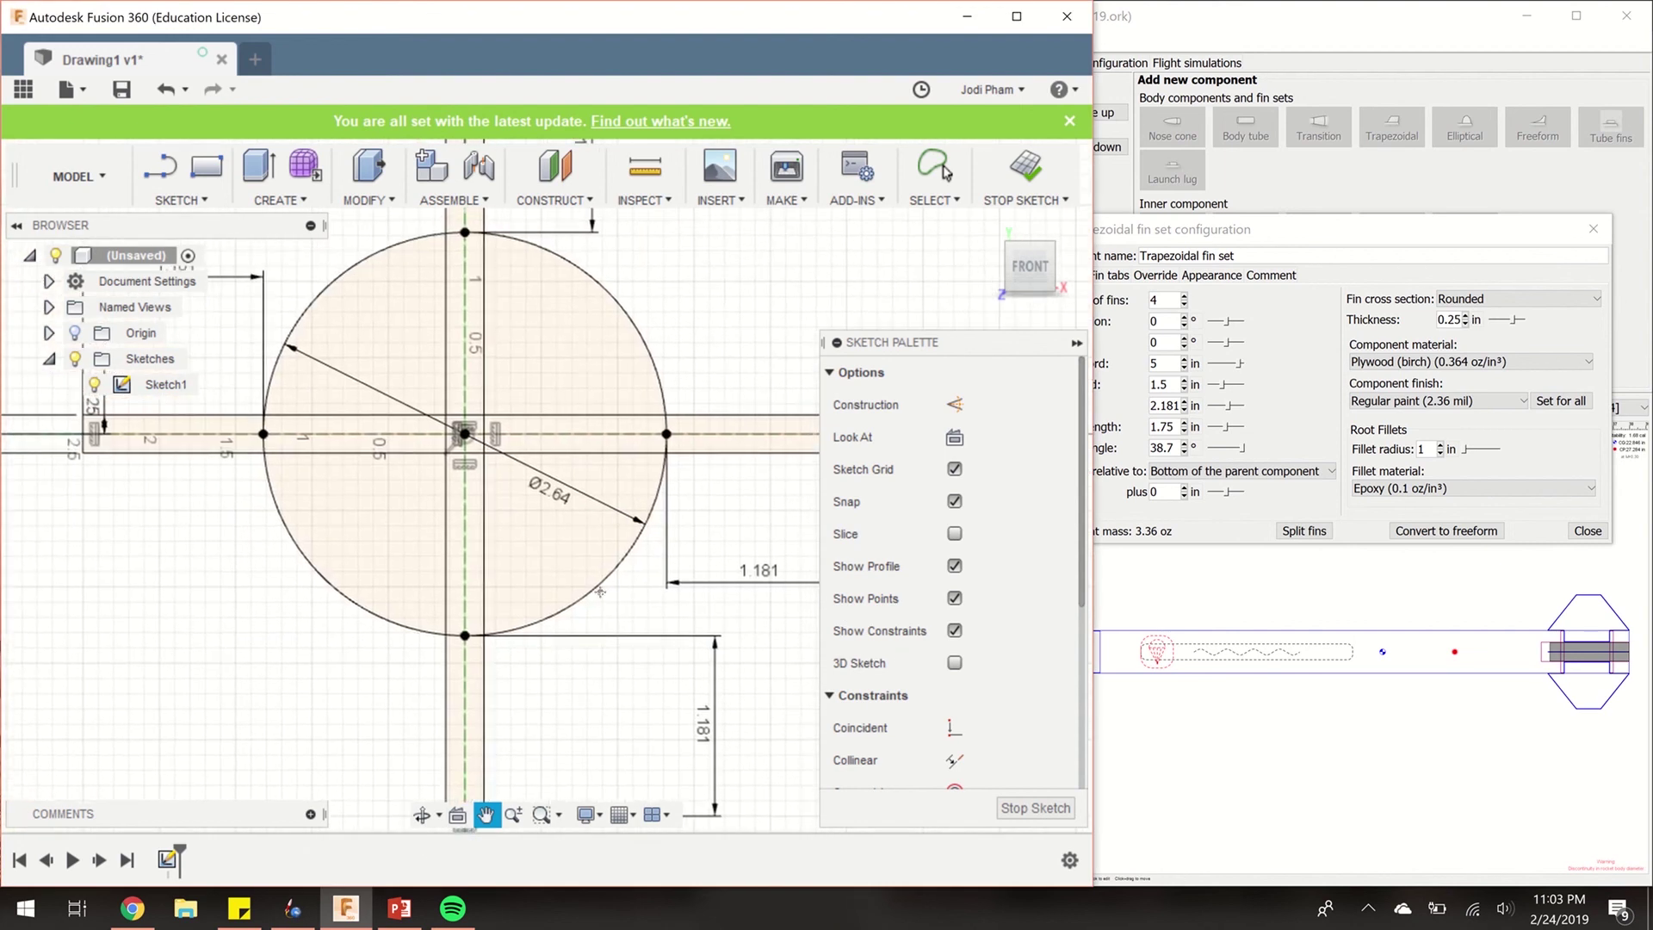
scroll(600, 591, "down", 4)
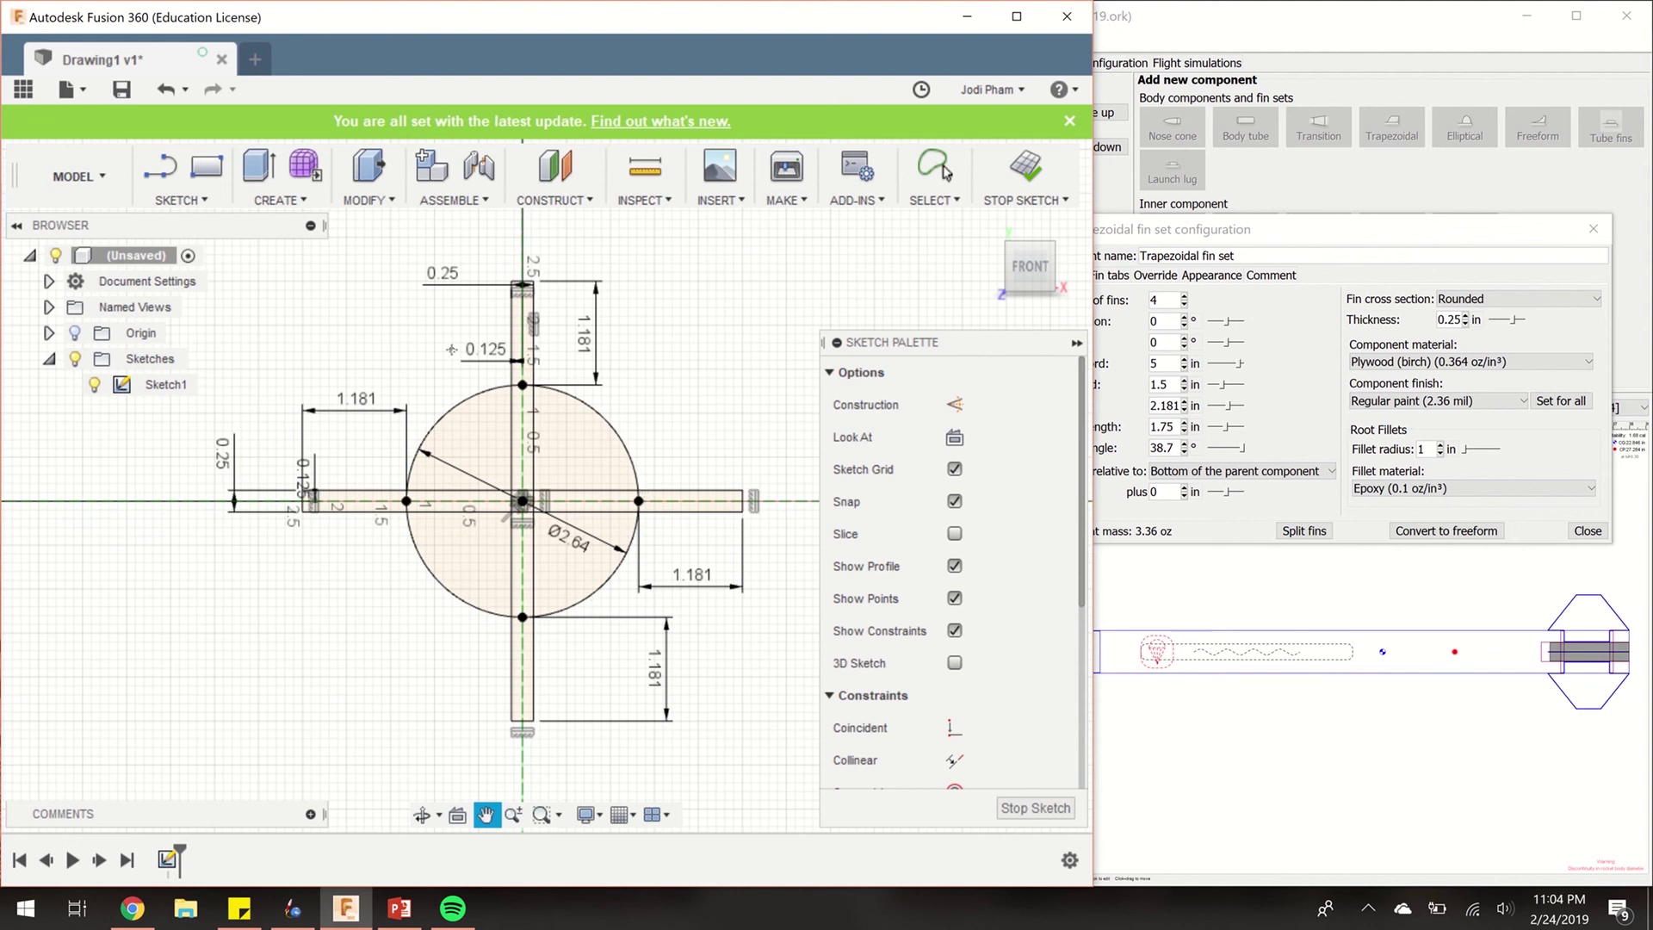
left_click(1042, 167)
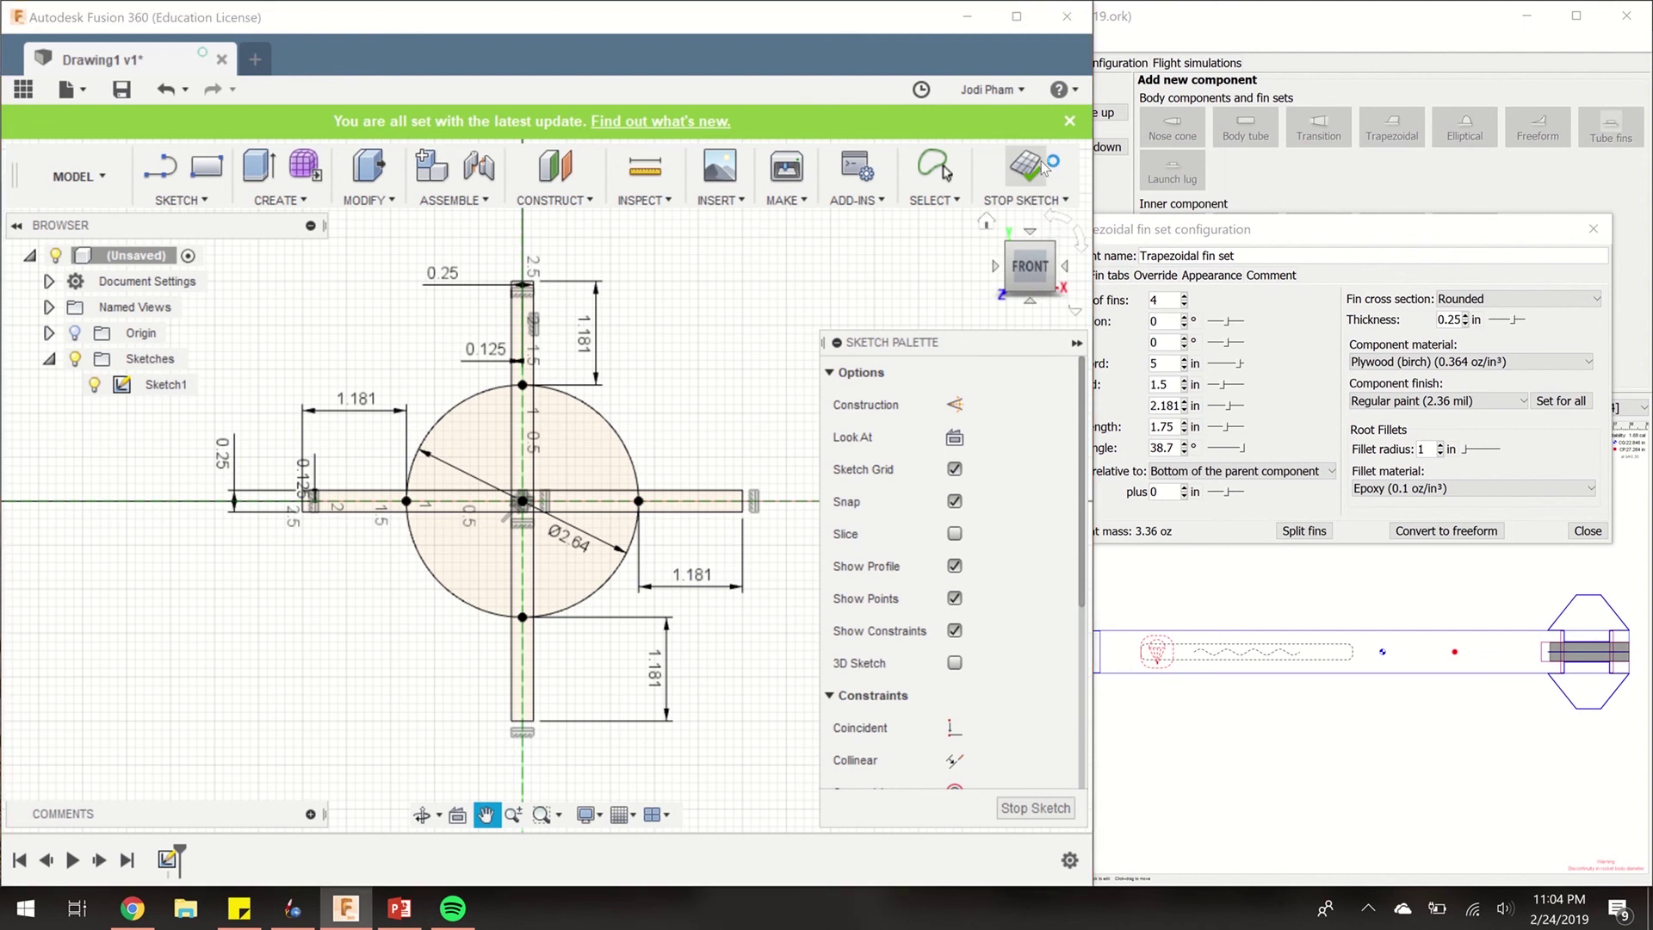
Start an extrusion and select all 13 disc and slot profiles
left_click(256, 171)
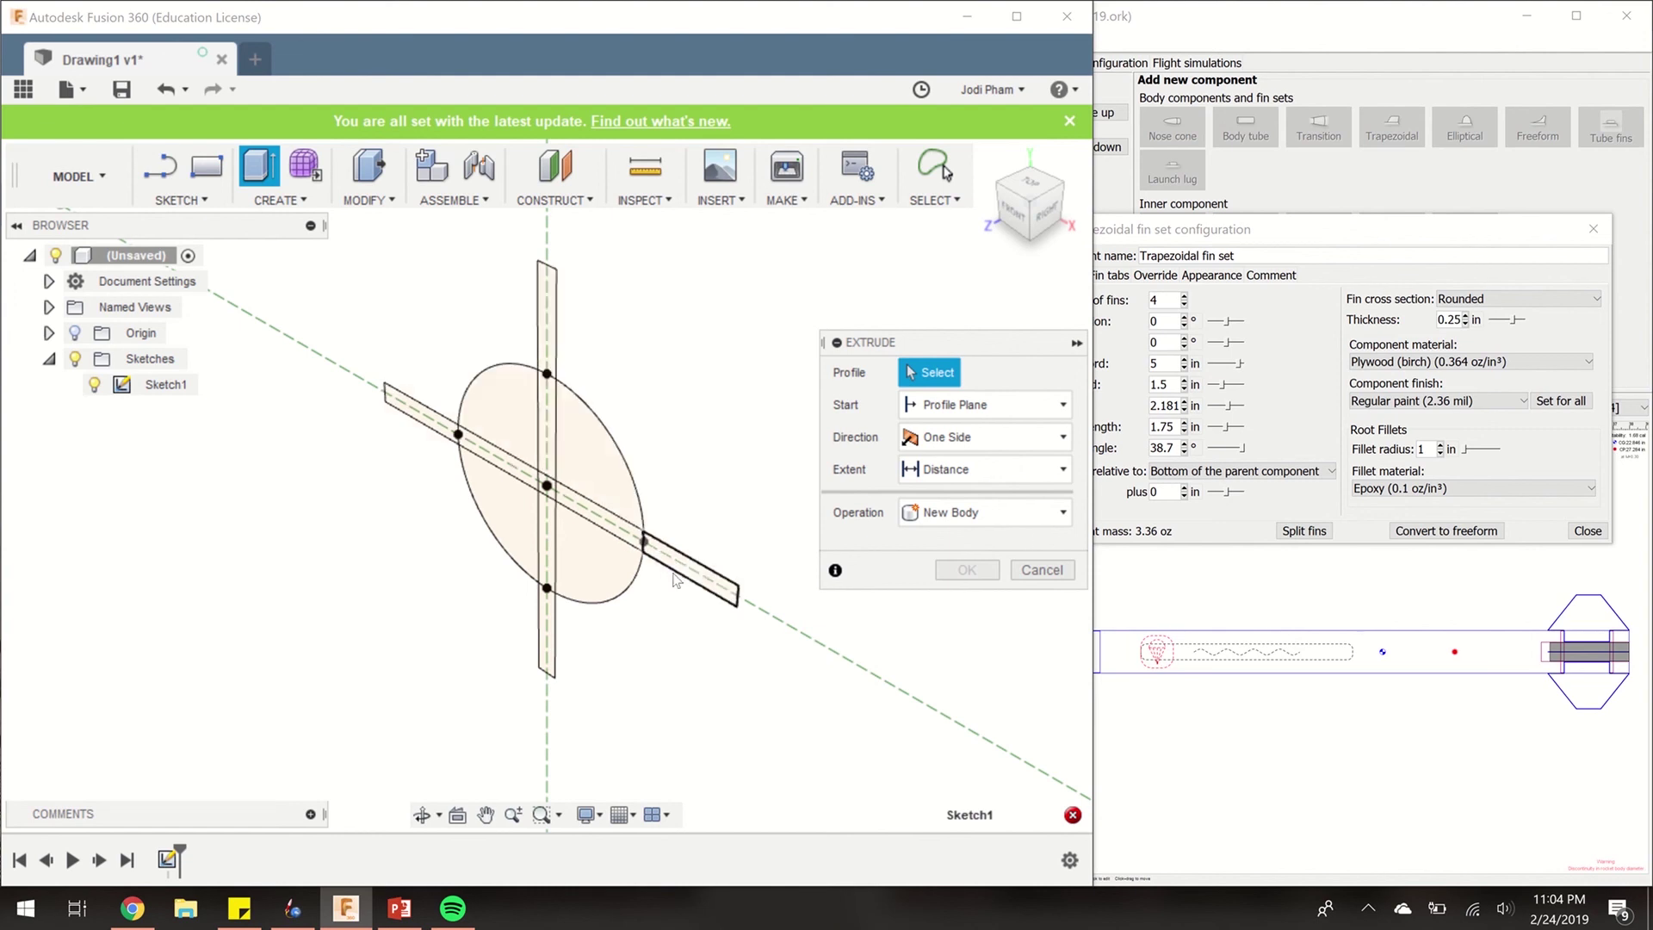
left_click(552, 362)
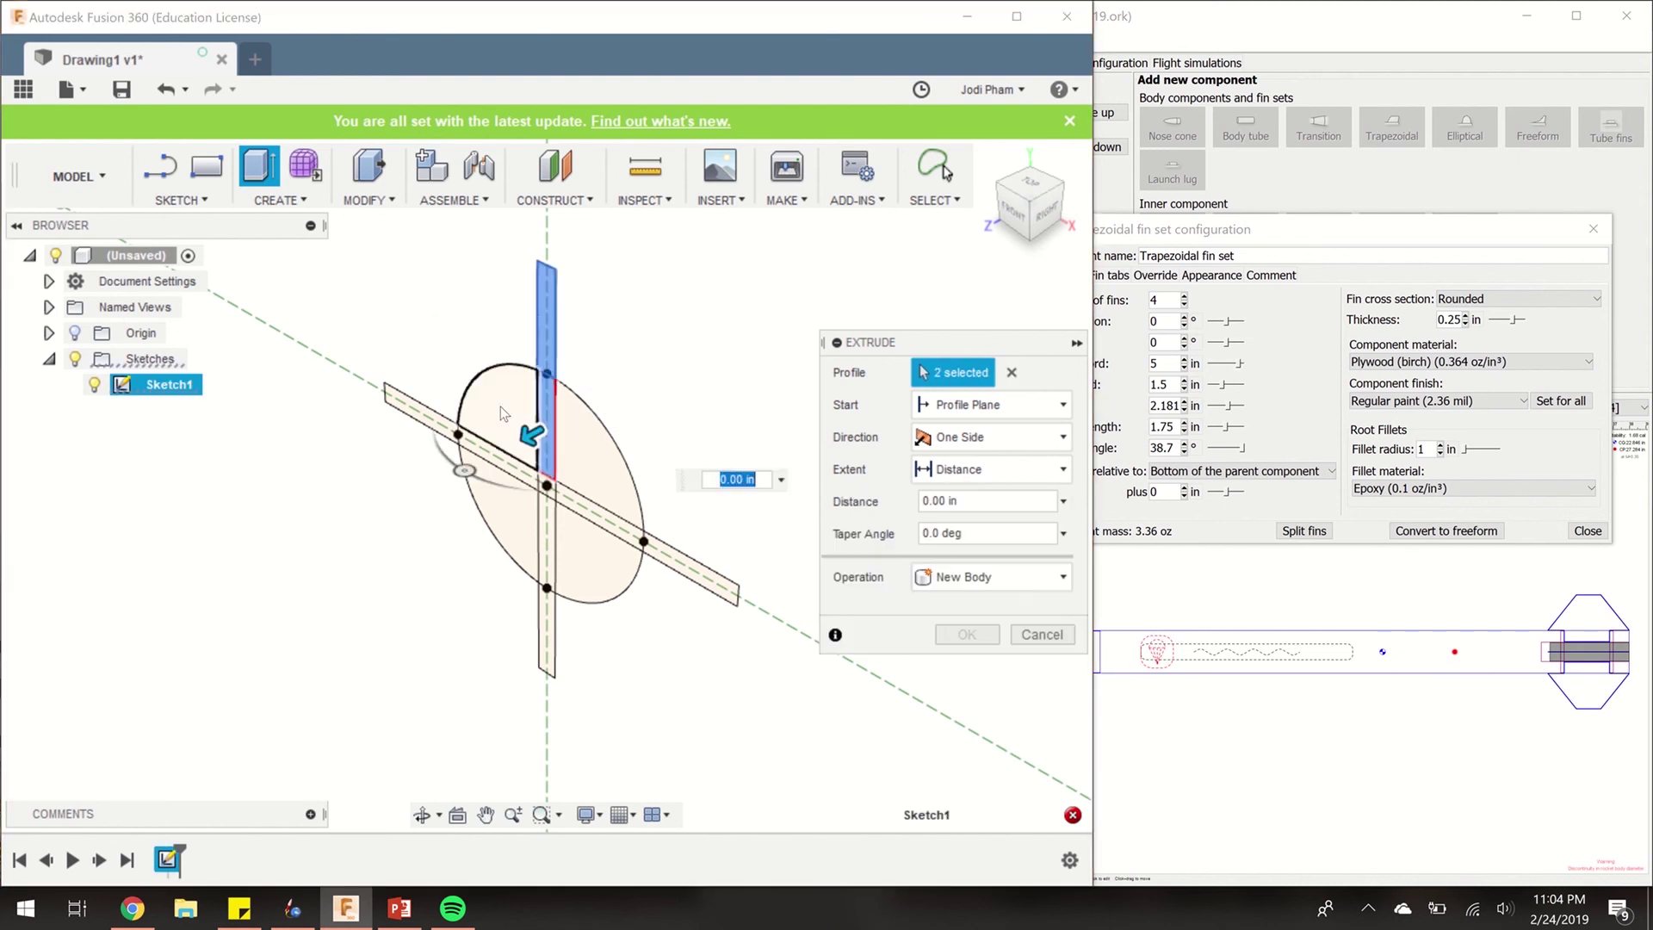
left_click(499, 407)
left_click(486, 451)
left_click(411, 418)
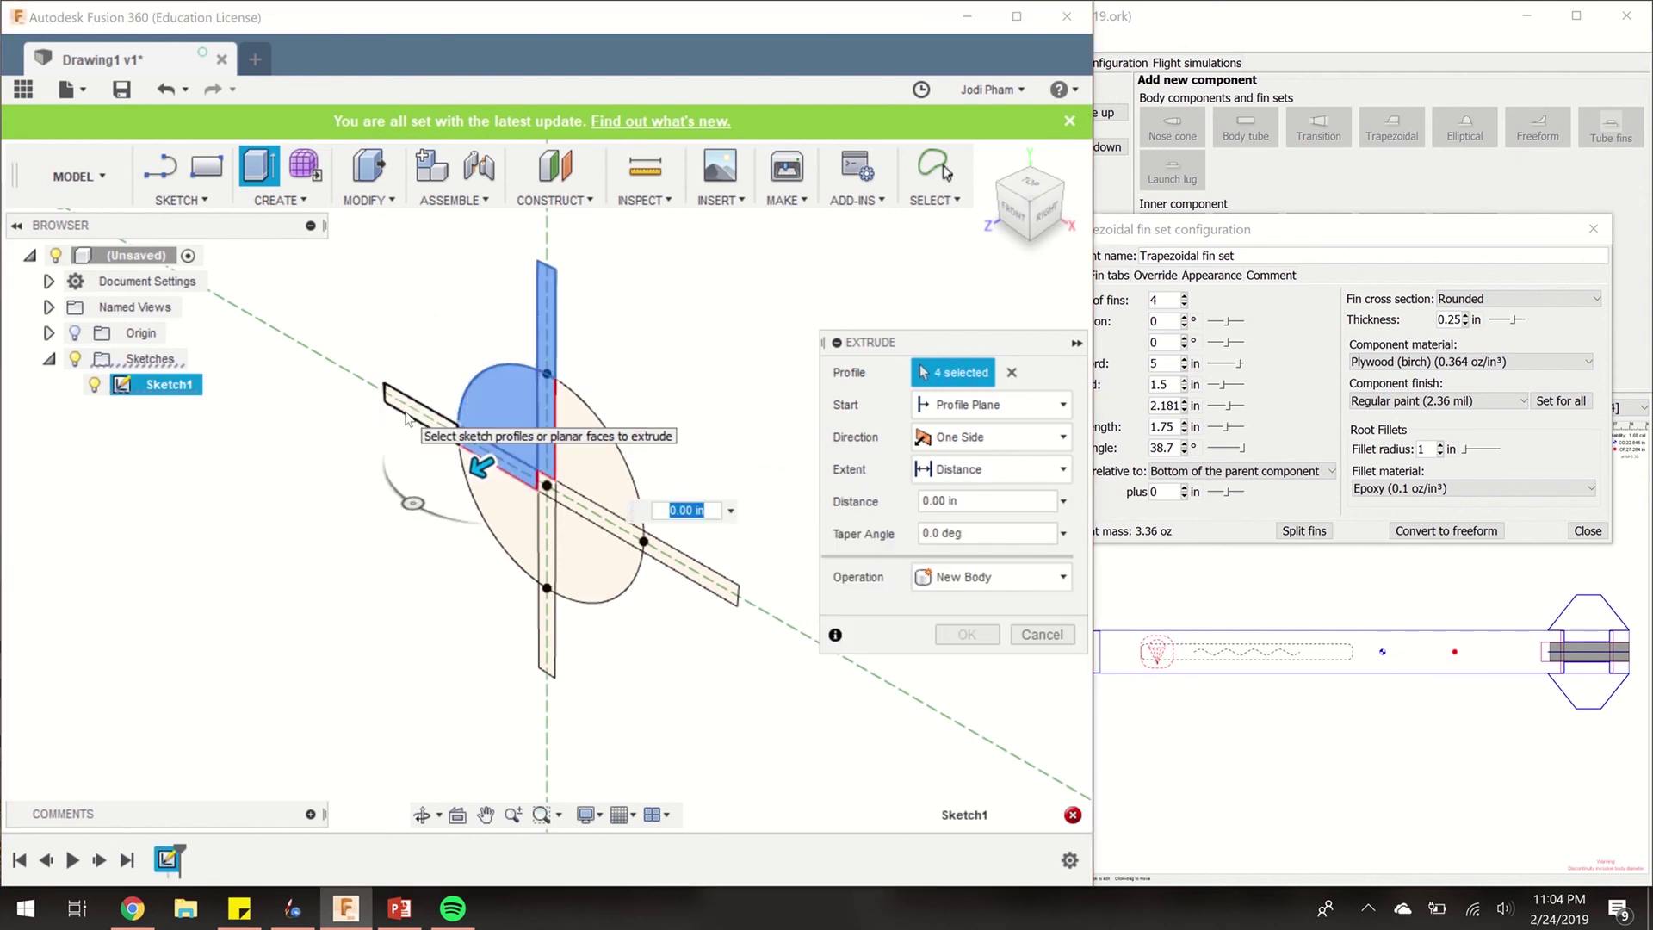
left_click(519, 533)
left_click(556, 488)
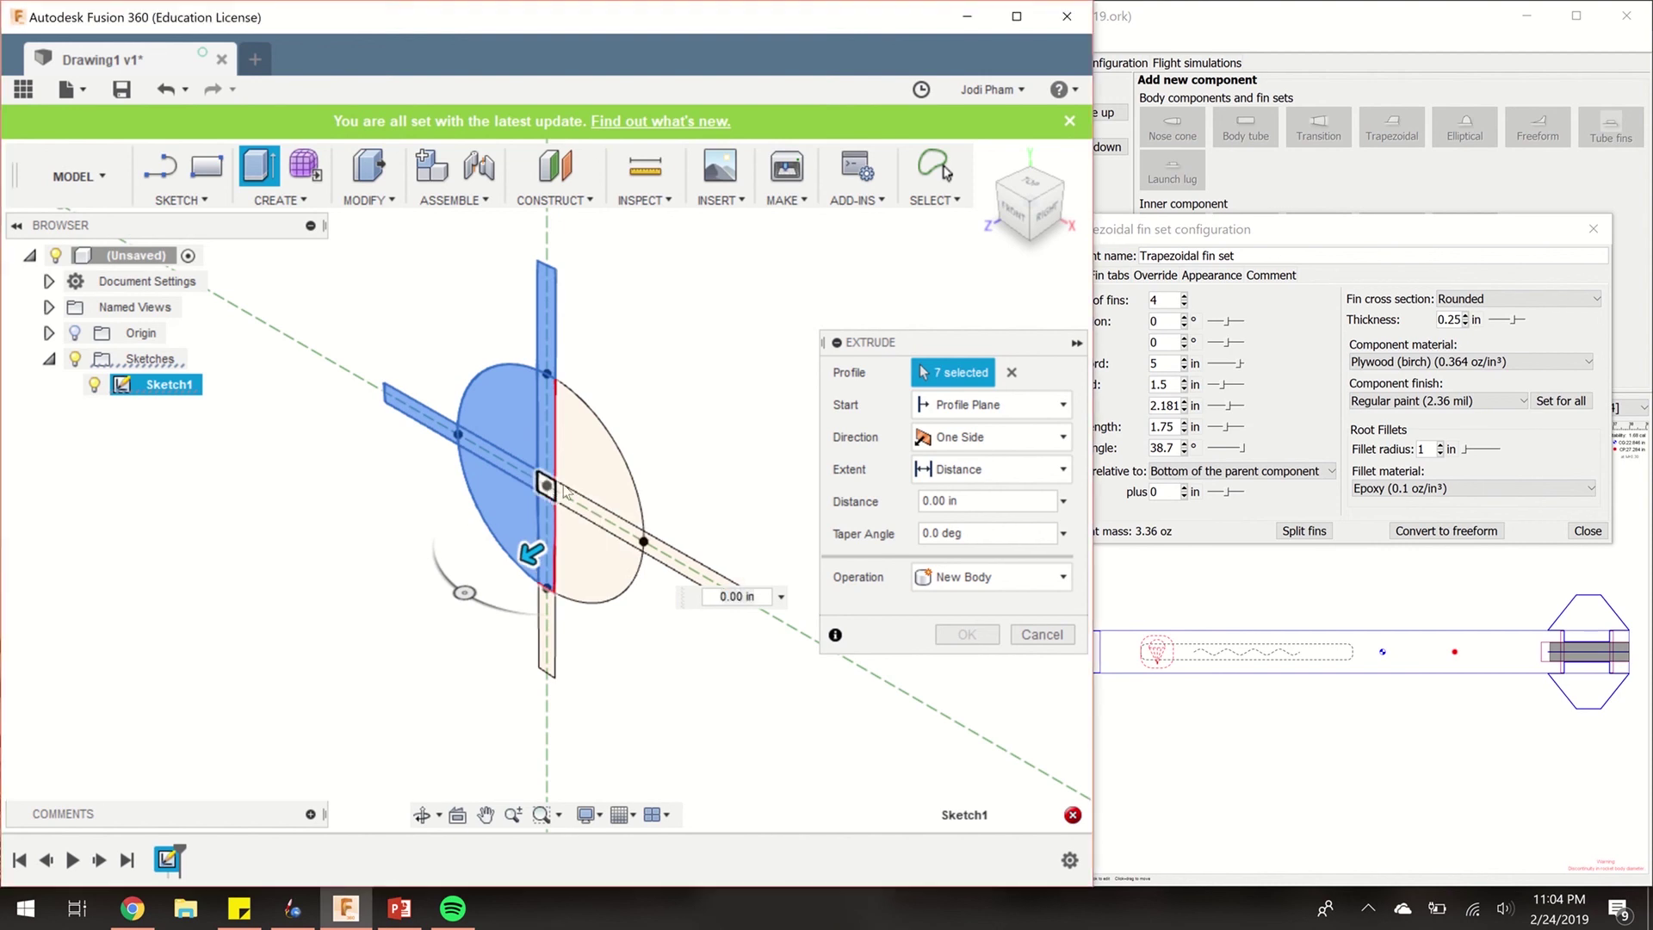
left_click(573, 405)
left_click(598, 515)
left_click(580, 466)
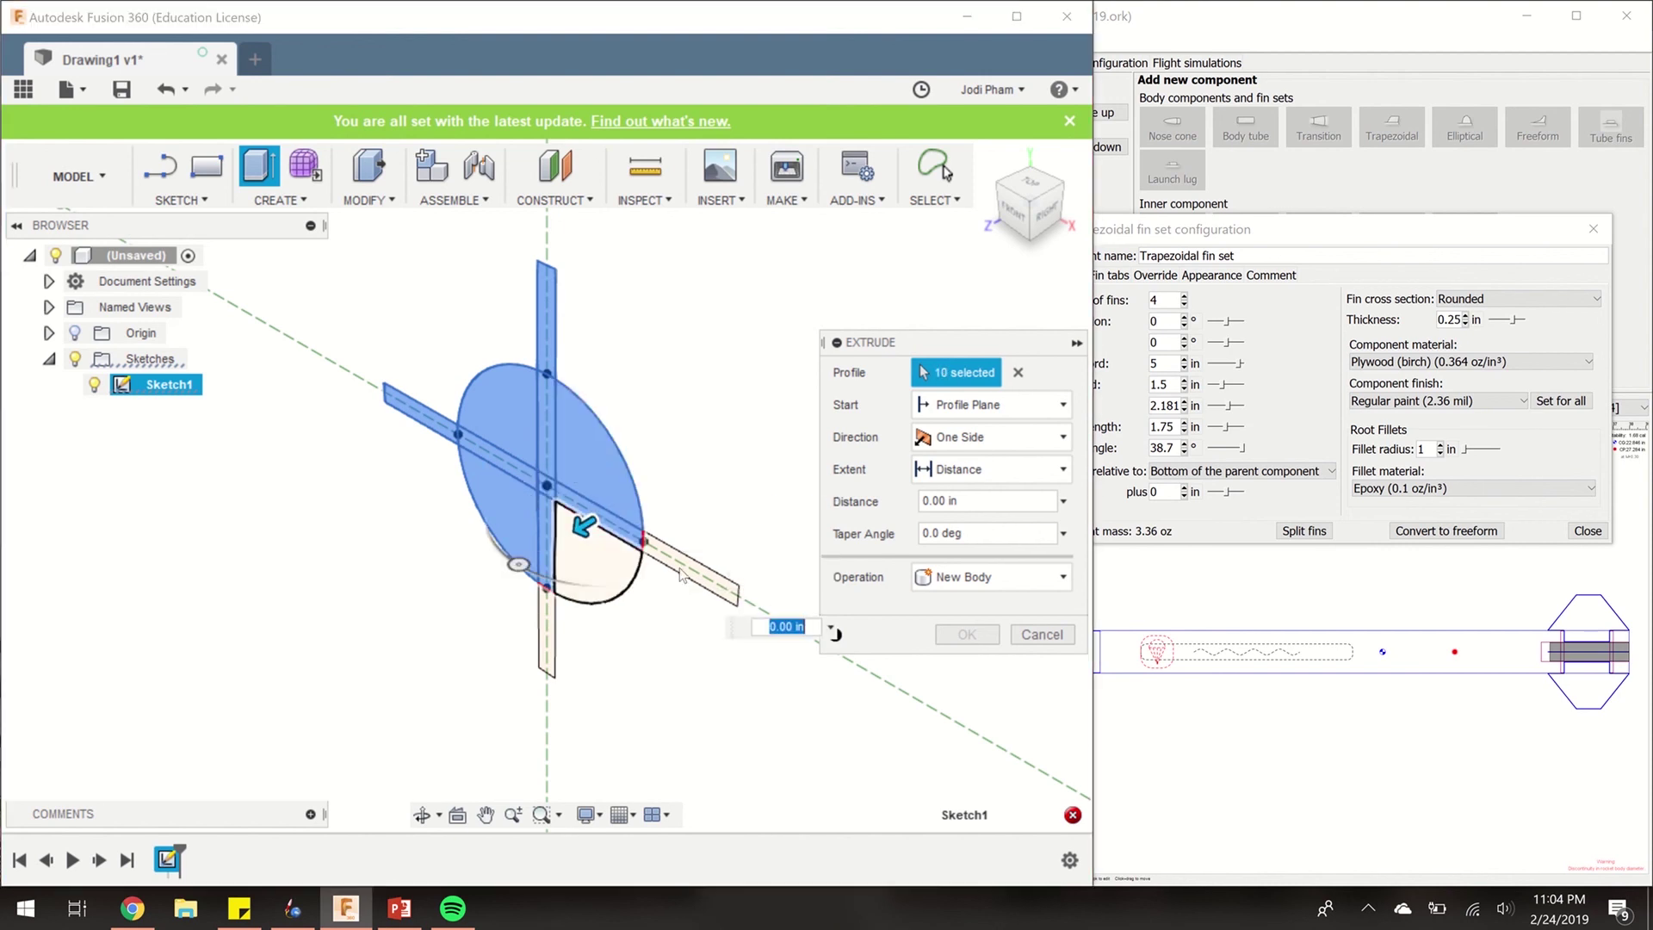
left_click(681, 575)
left_click(595, 575)
left_click(551, 627)
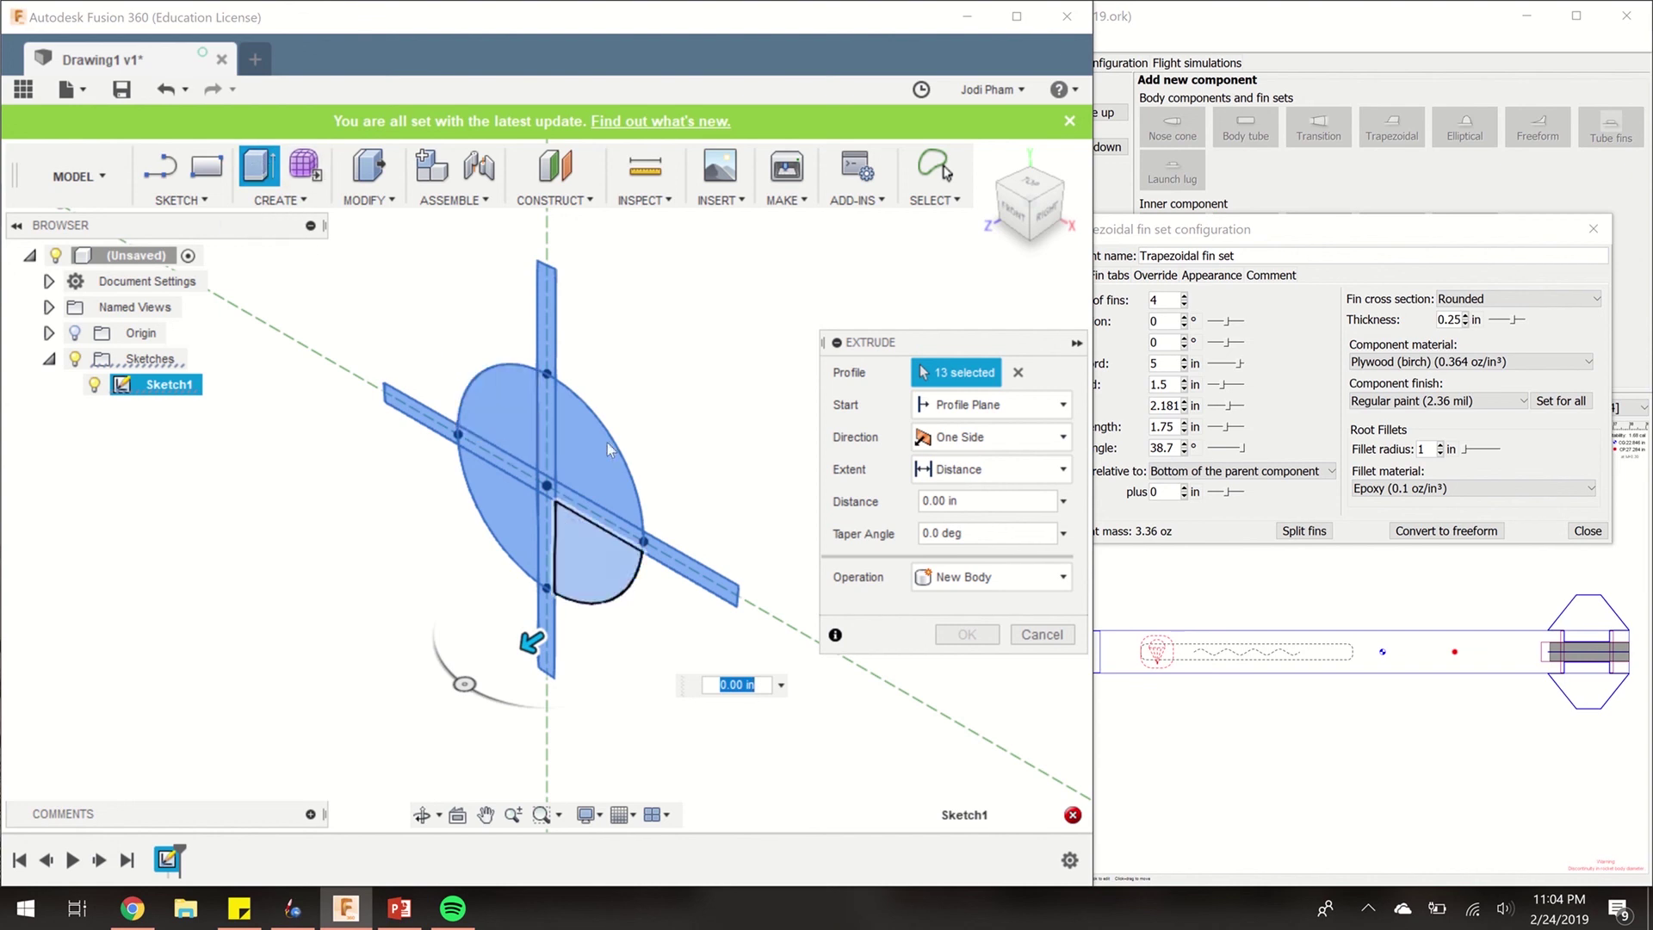
Set the extrusion distance to 0.25 in to create the new body
left_click_drag(1014, 508, 914, 506)
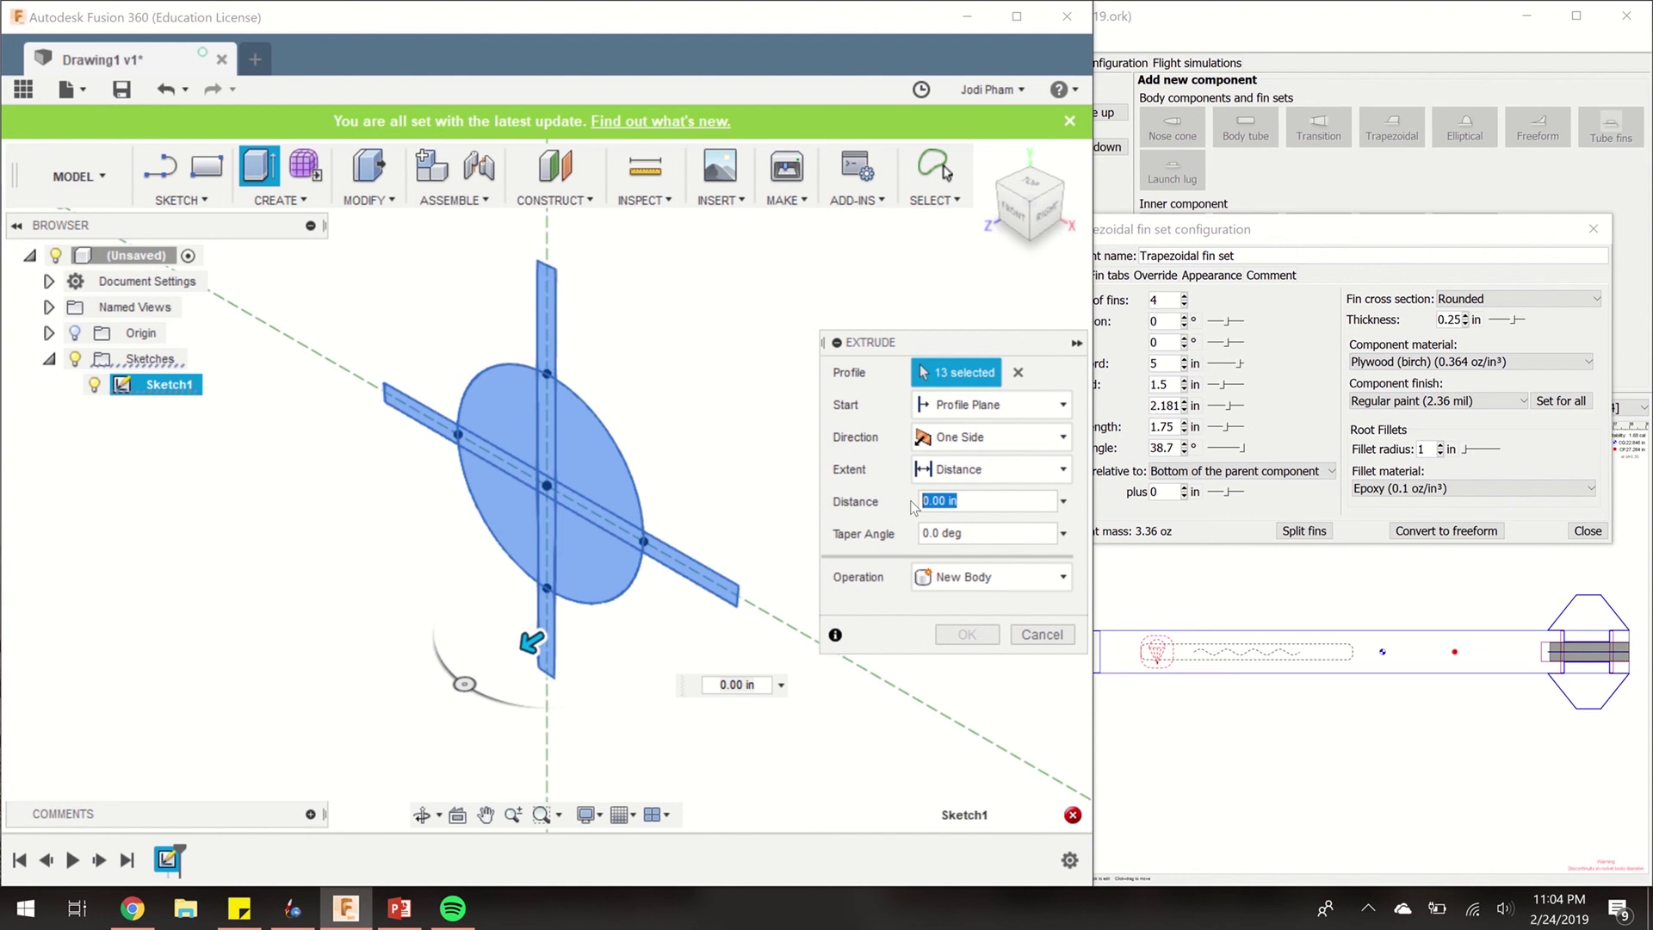
key("BackSpace")
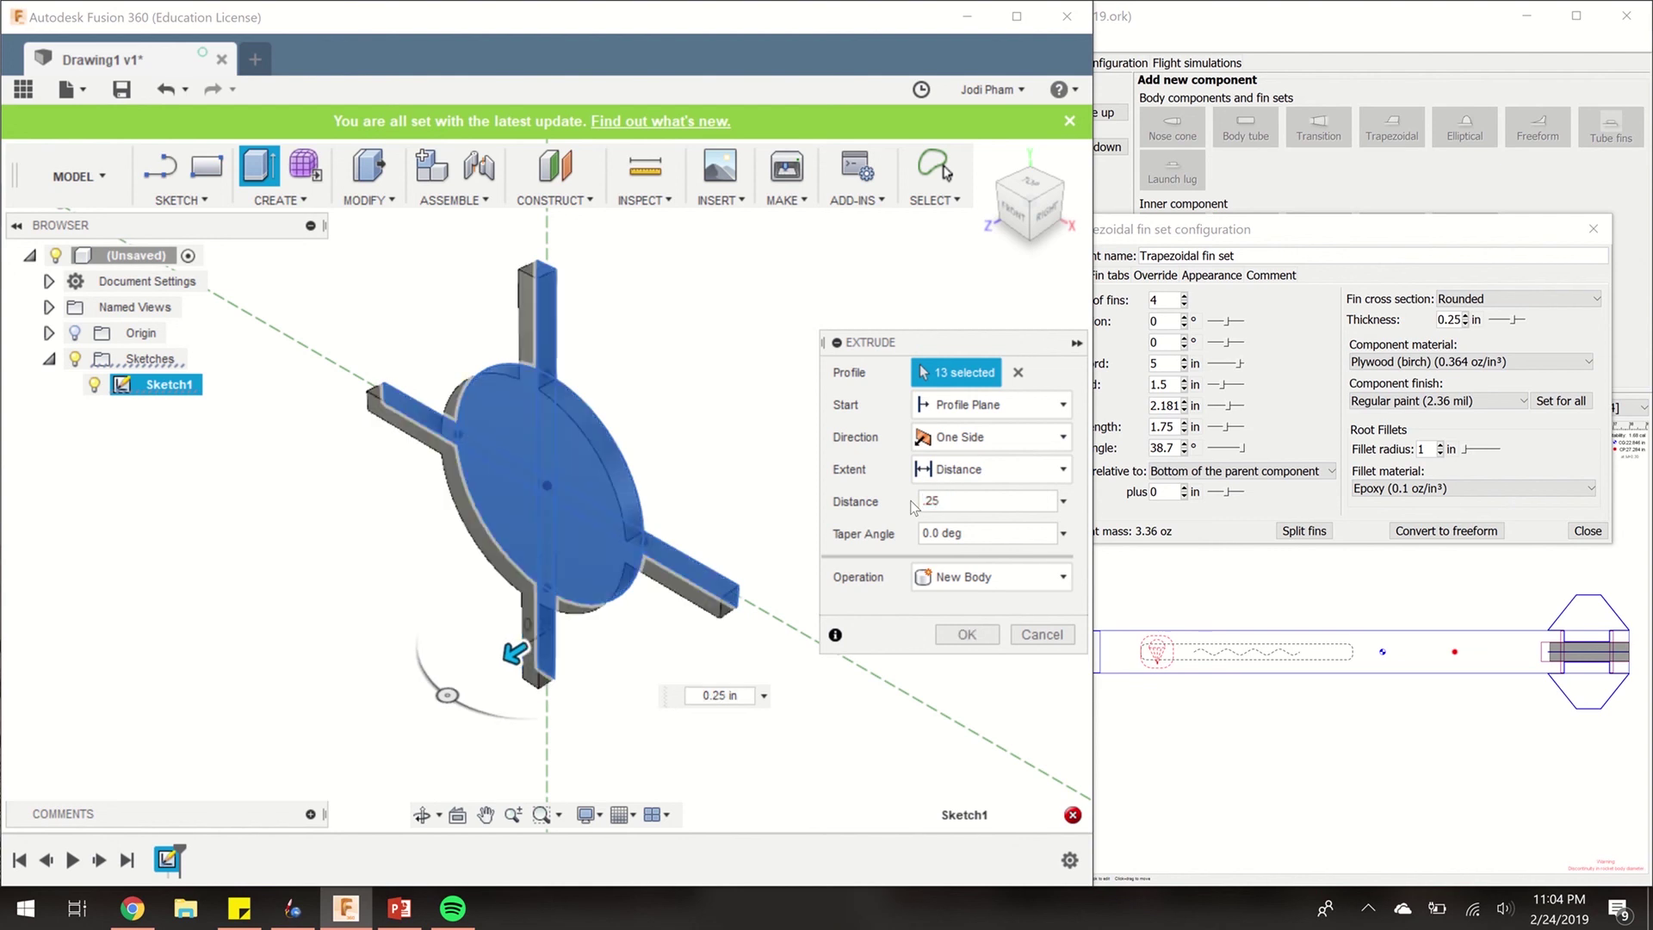
key("Return")
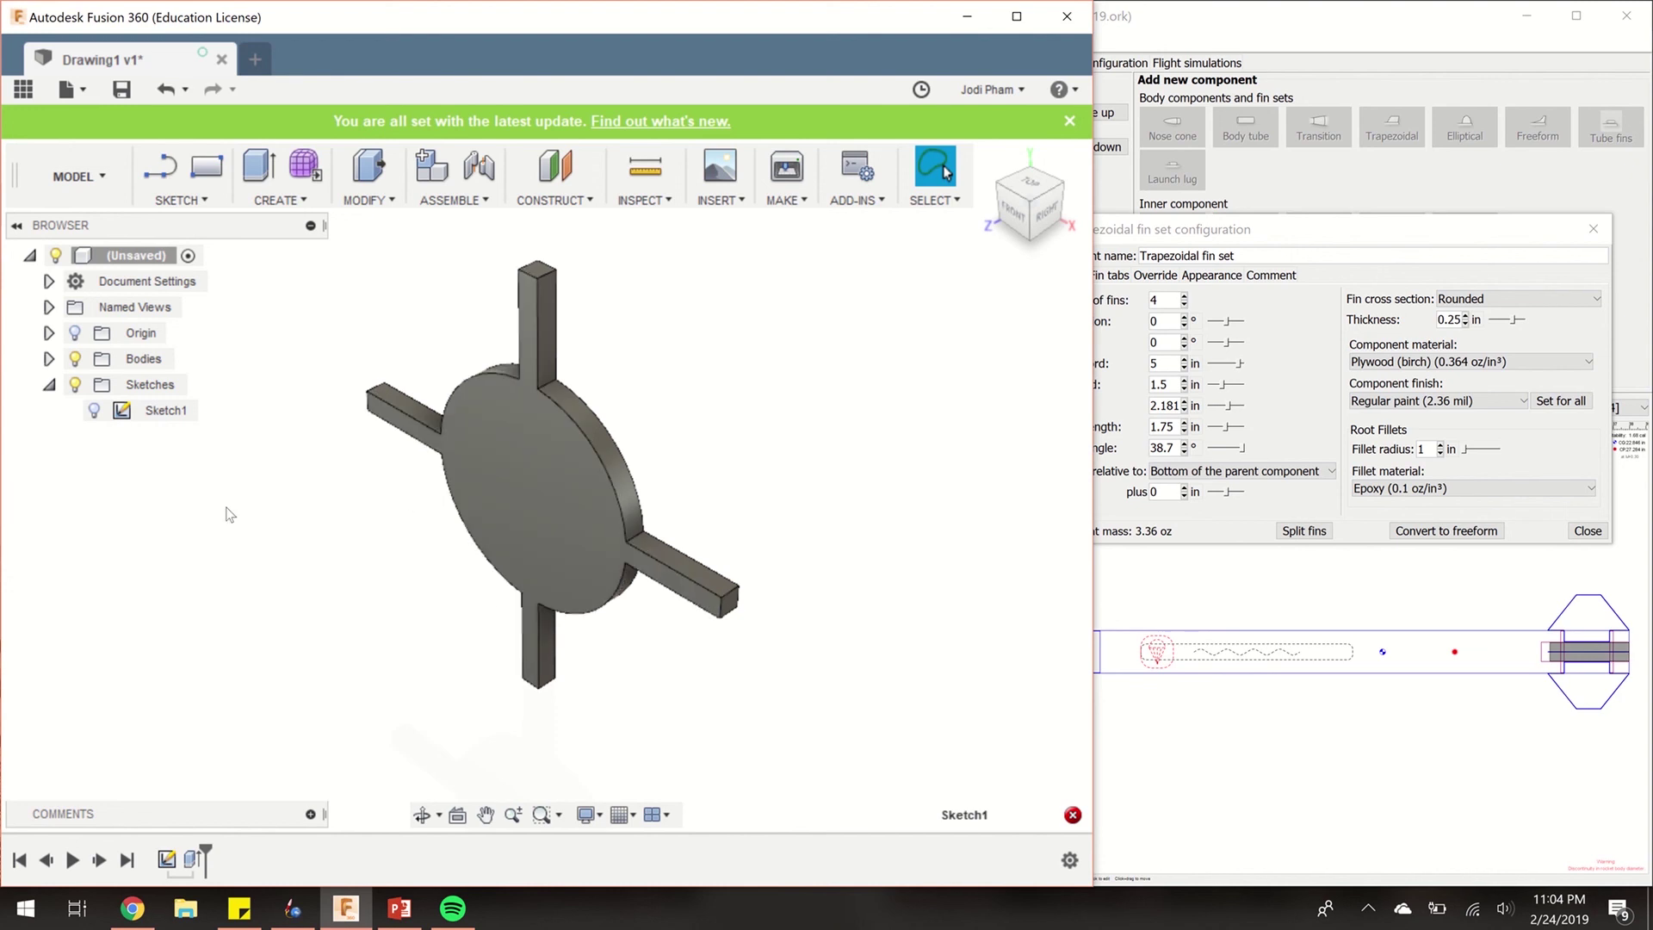
Start a new drawing from the design via the Drawing workspace
left_click(98, 179)
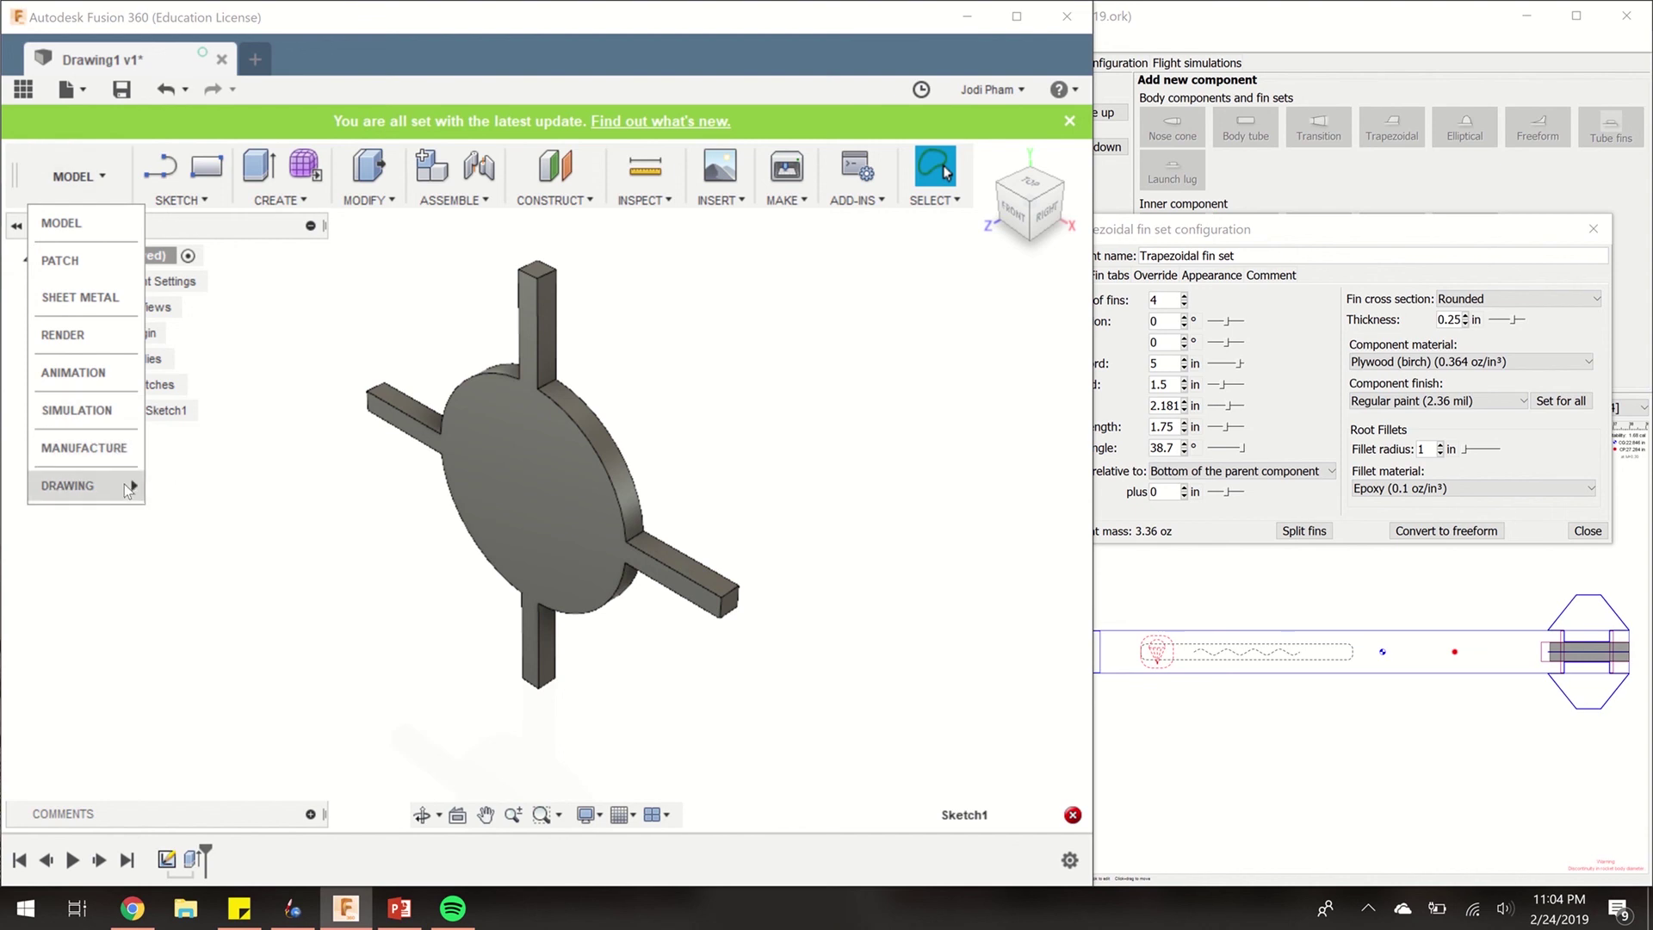
mouse_move(121, 486)
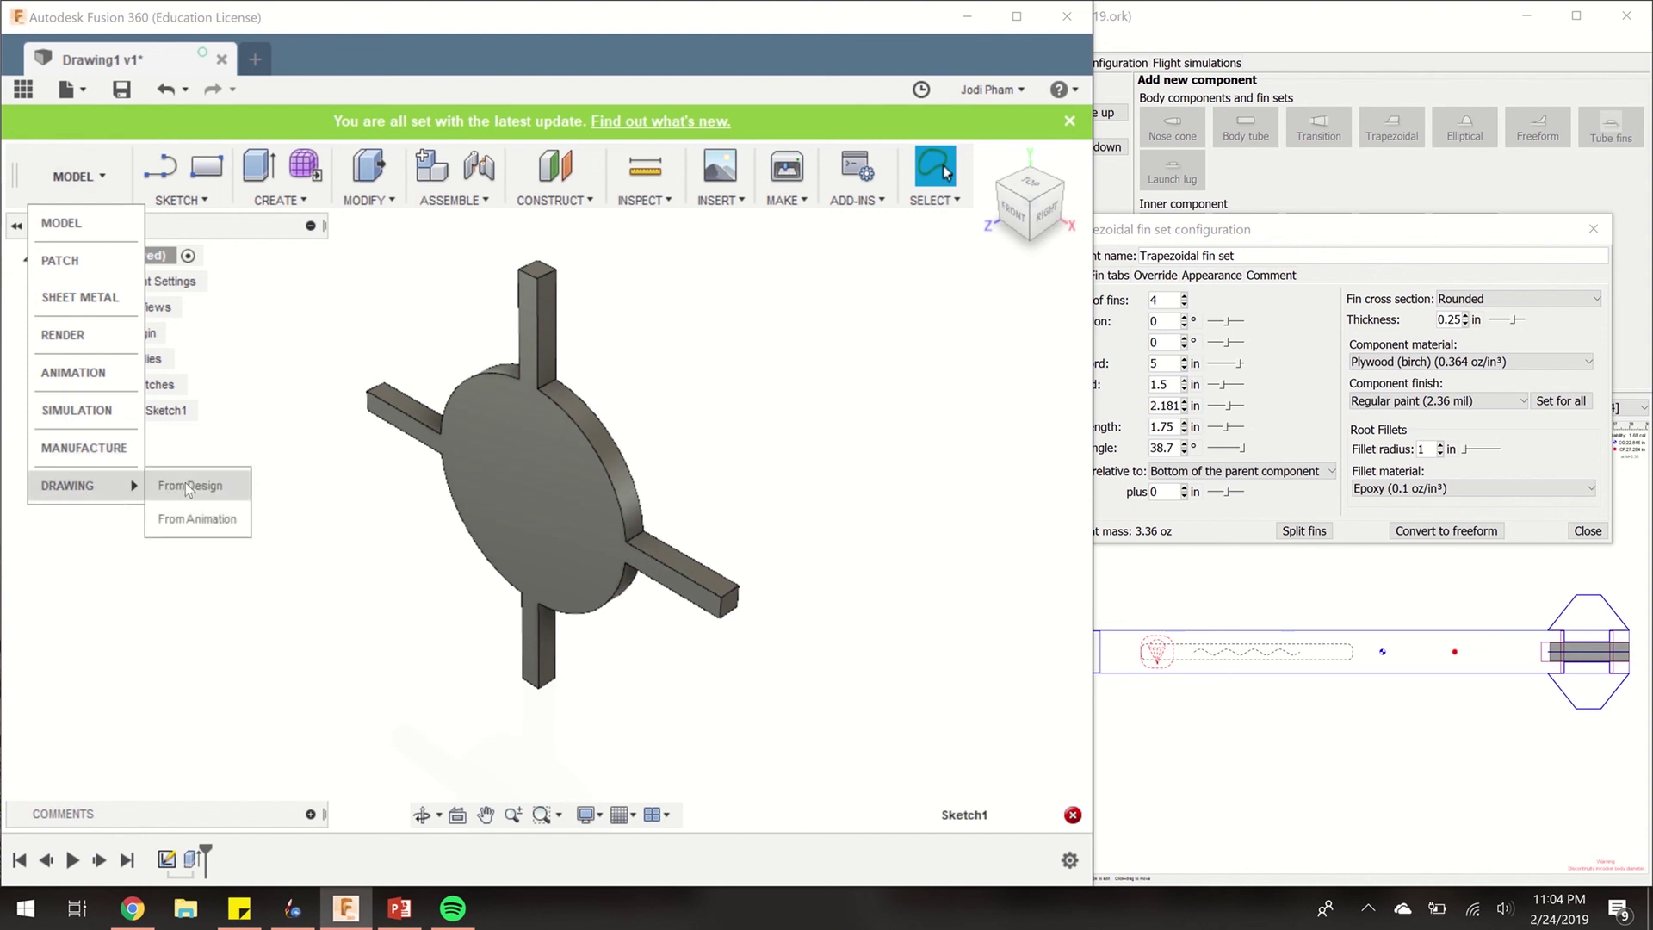
left_click(186, 482)
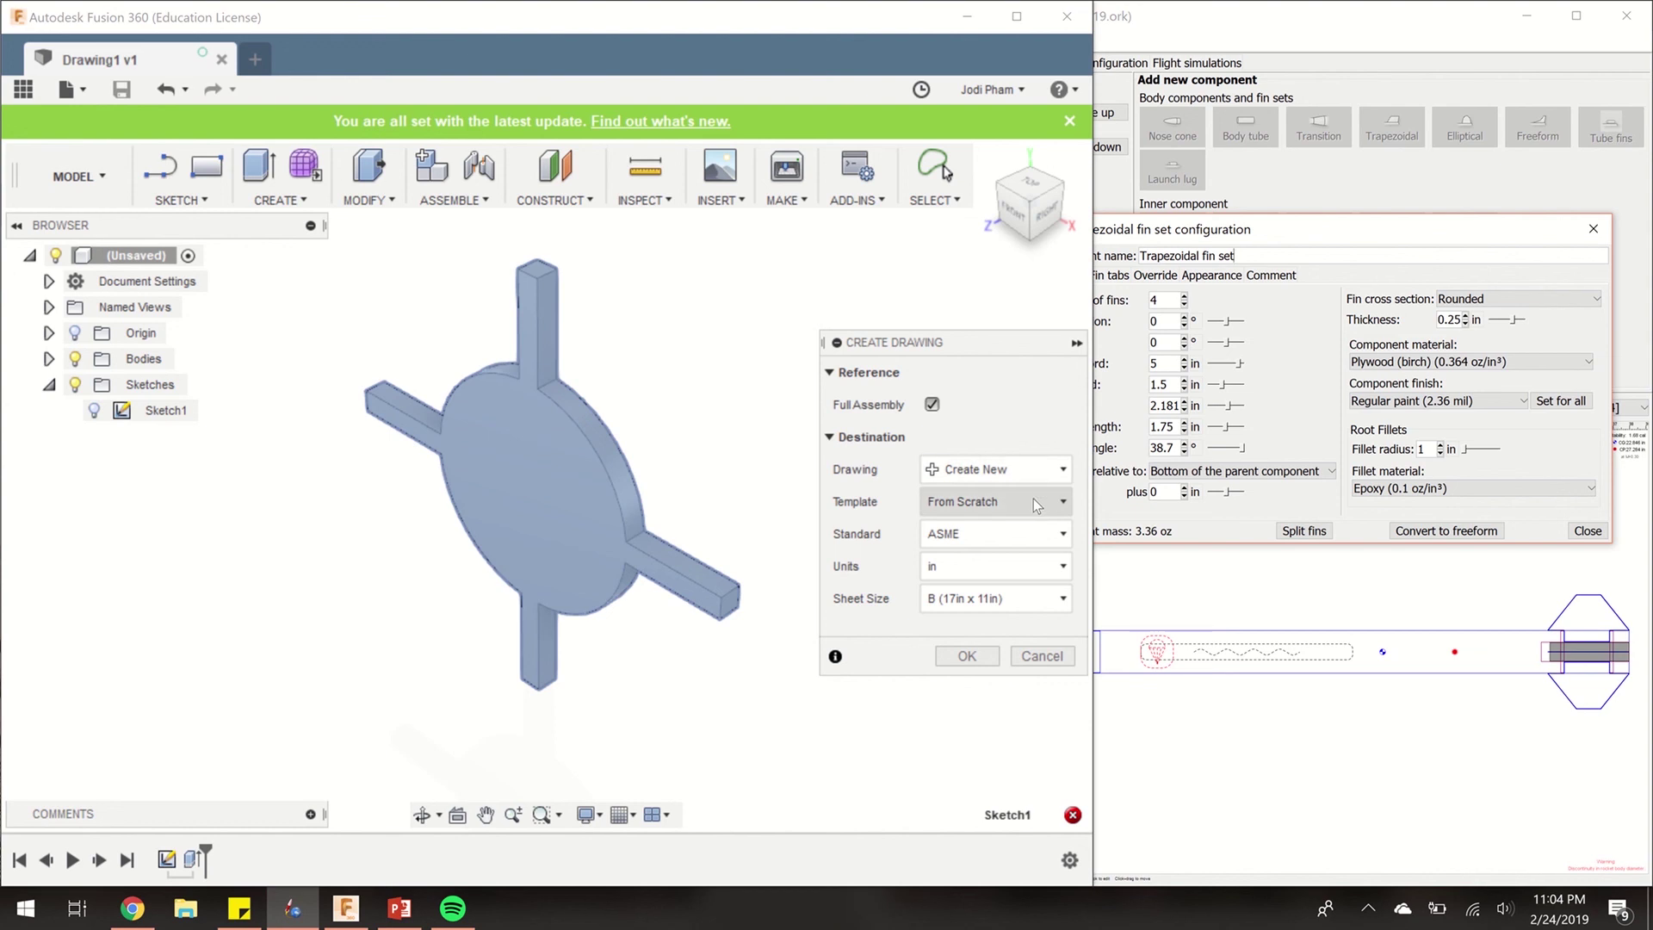
Keep the ASME standard and choose the A (8.5in x 11in) sheet size
left_click(1034, 525)
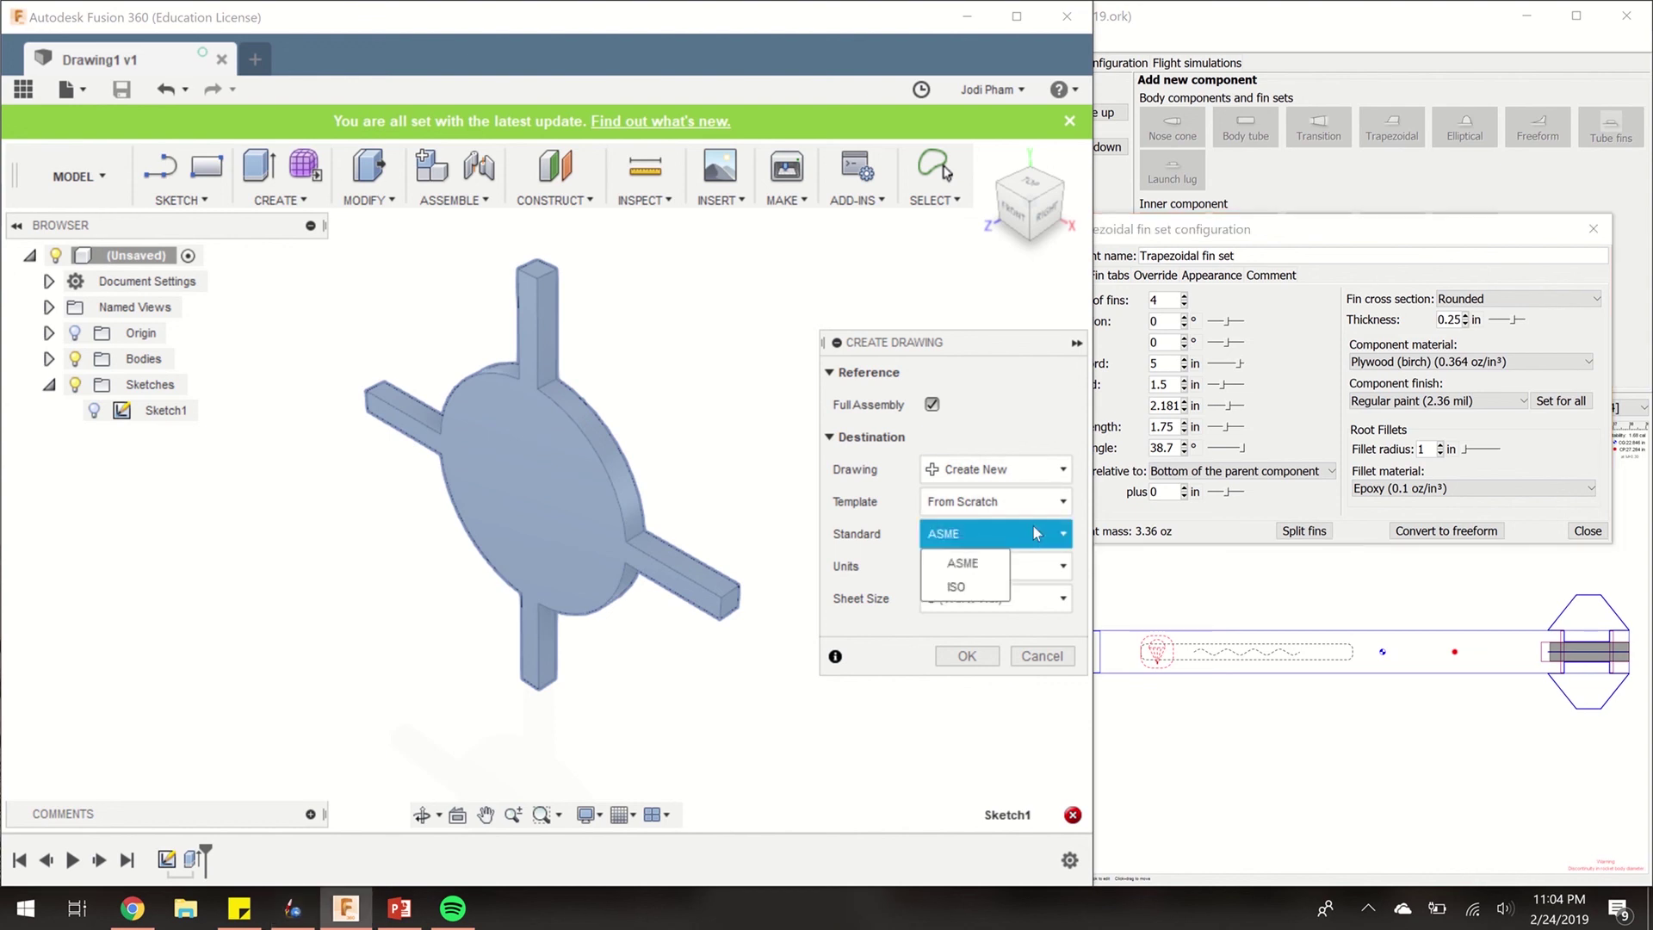
left_click(956, 563)
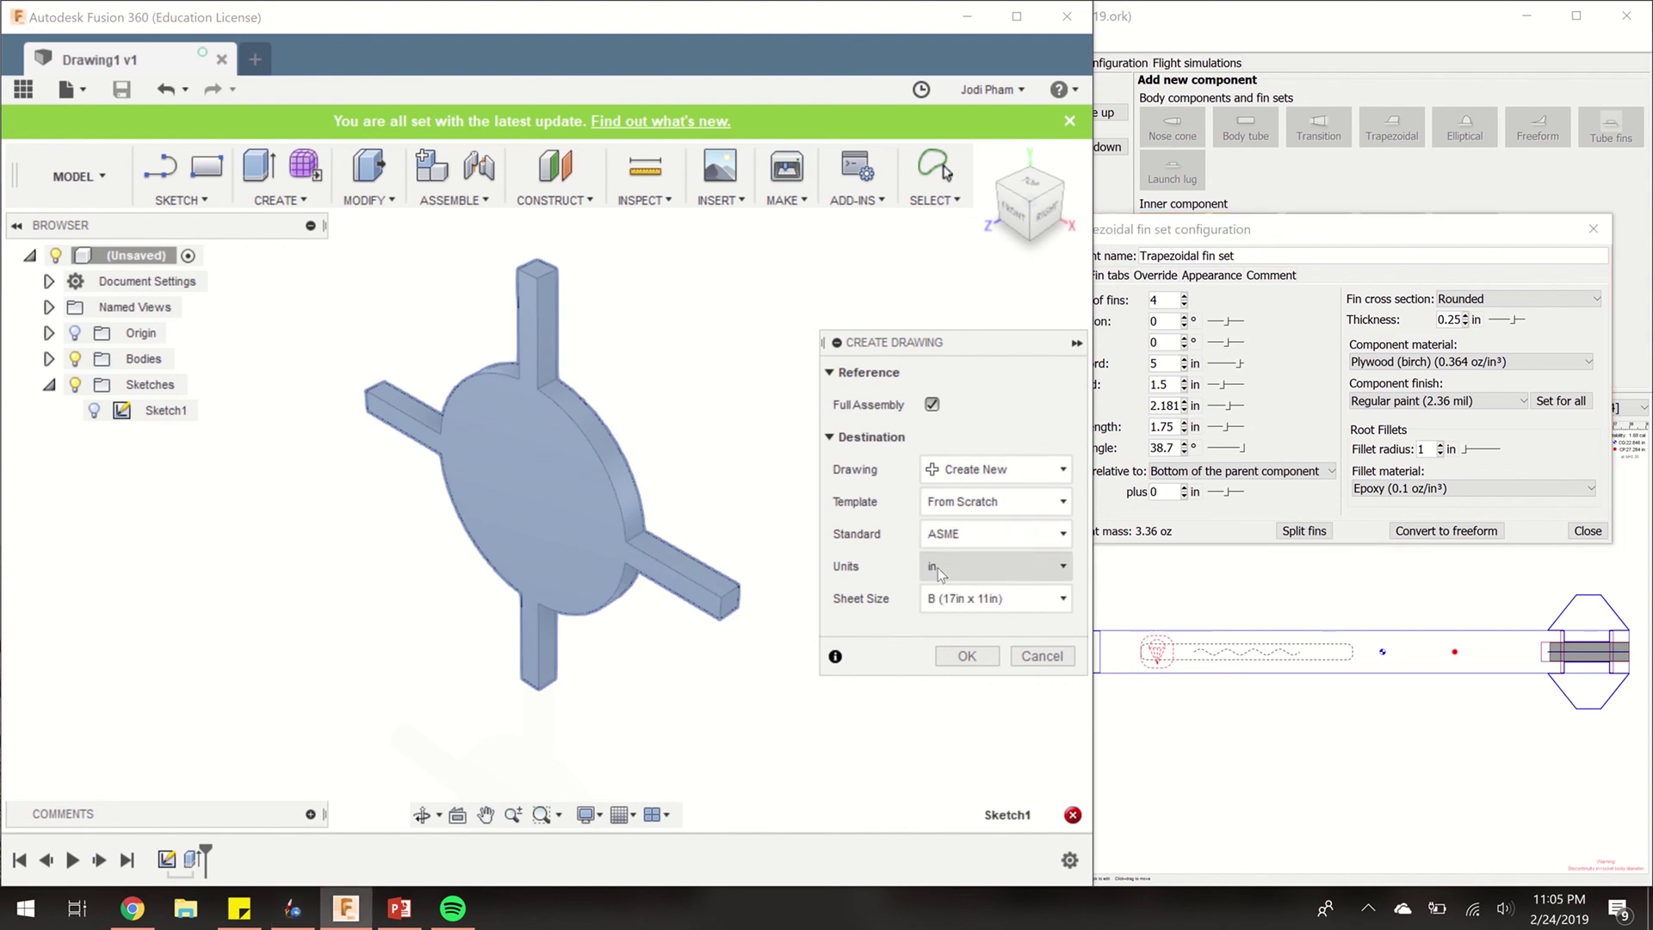
left_click(991, 610)
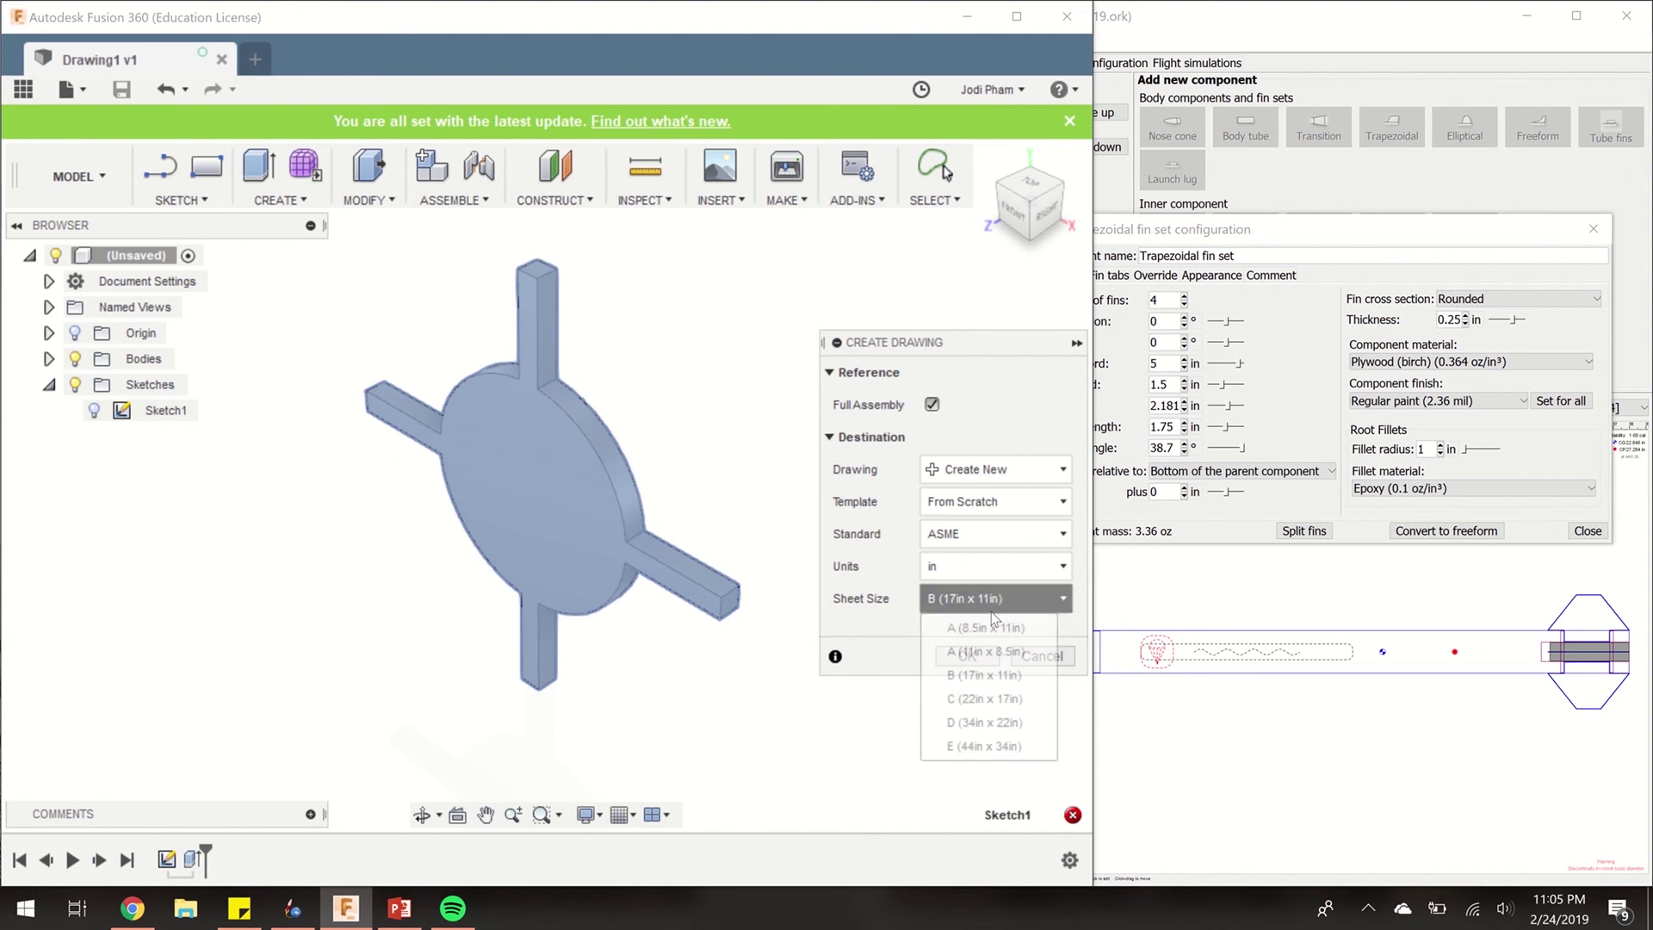
left_click(952, 632)
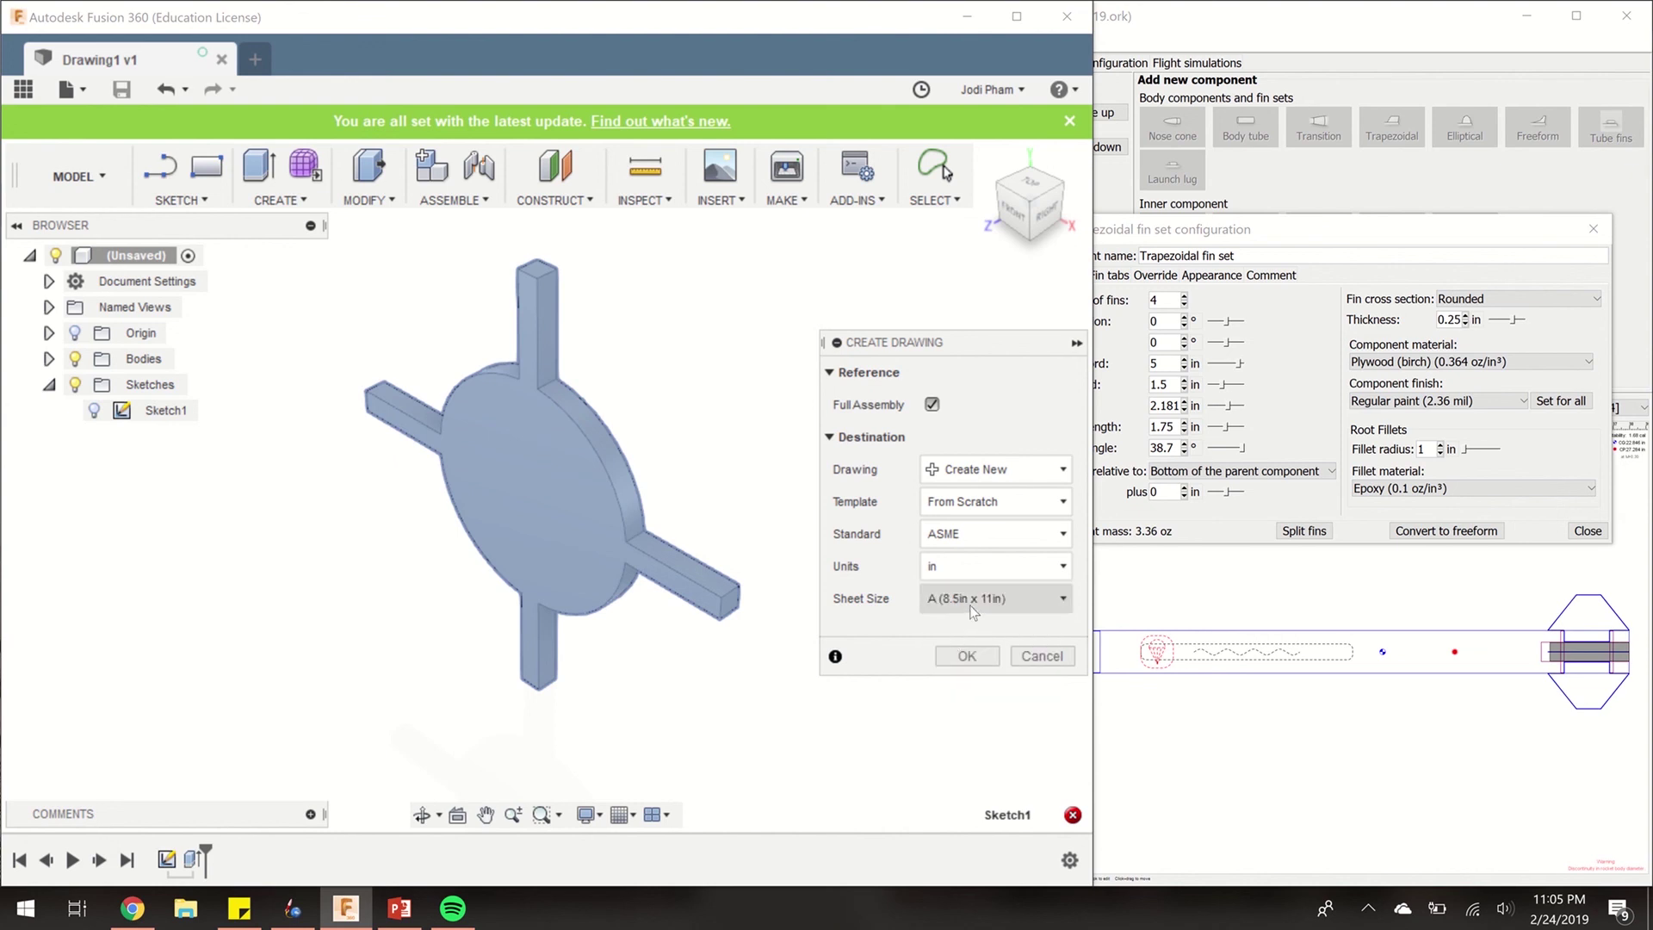
left_click(974, 604)
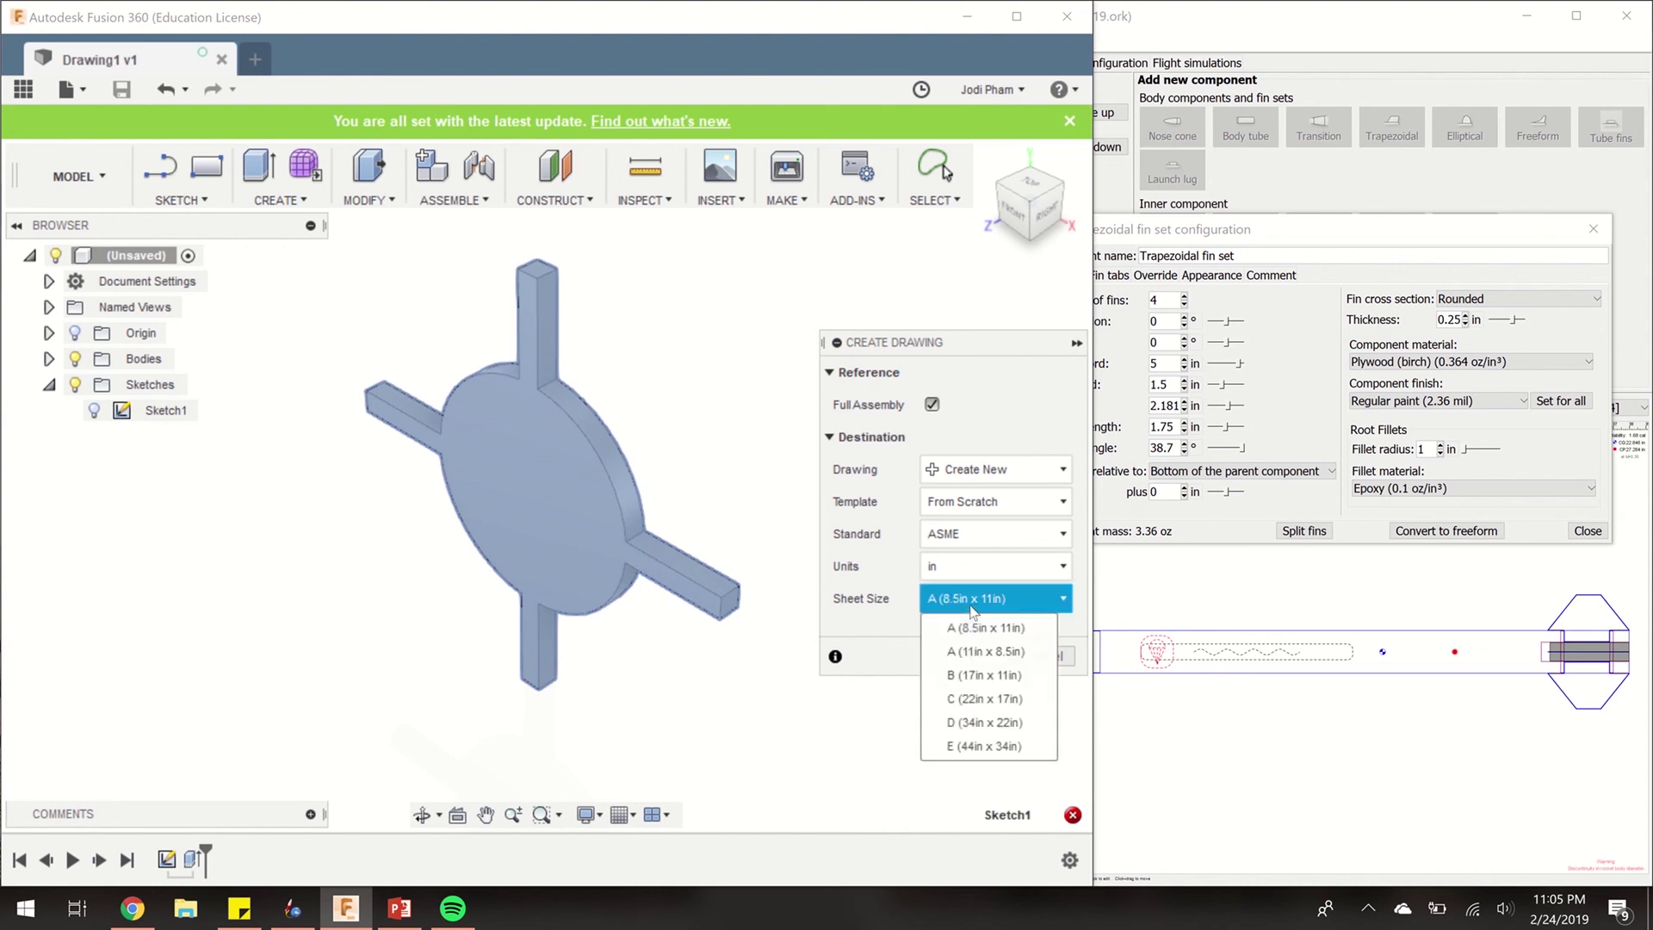
left_click(977, 679)
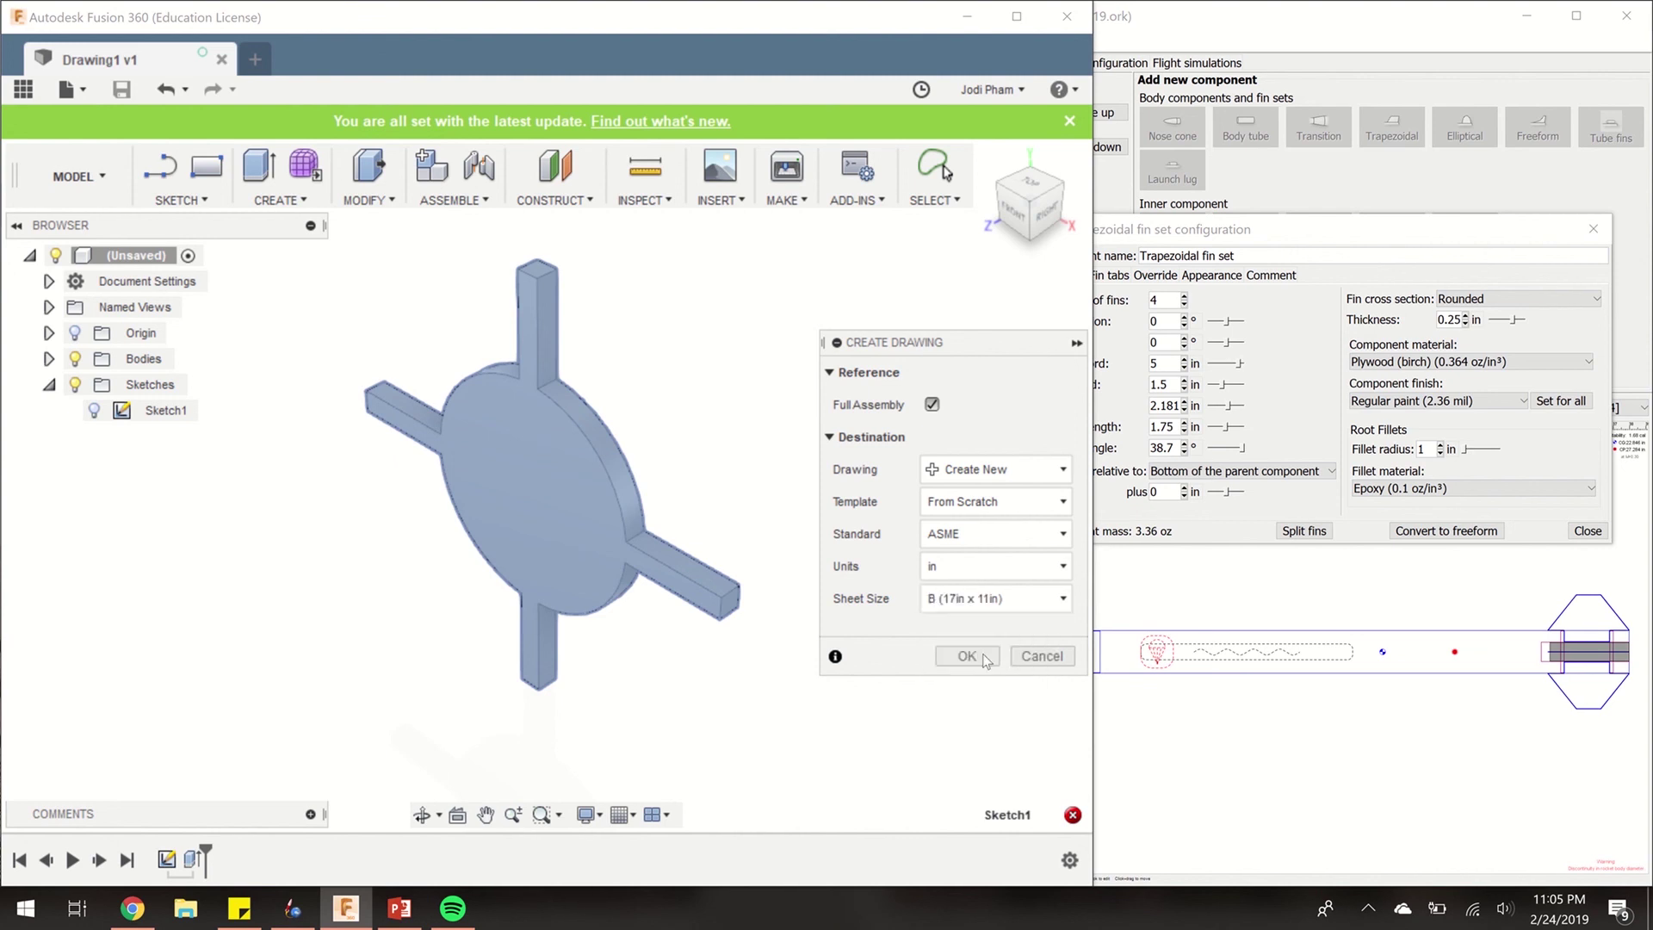
left_click(992, 603)
left_click(990, 628)
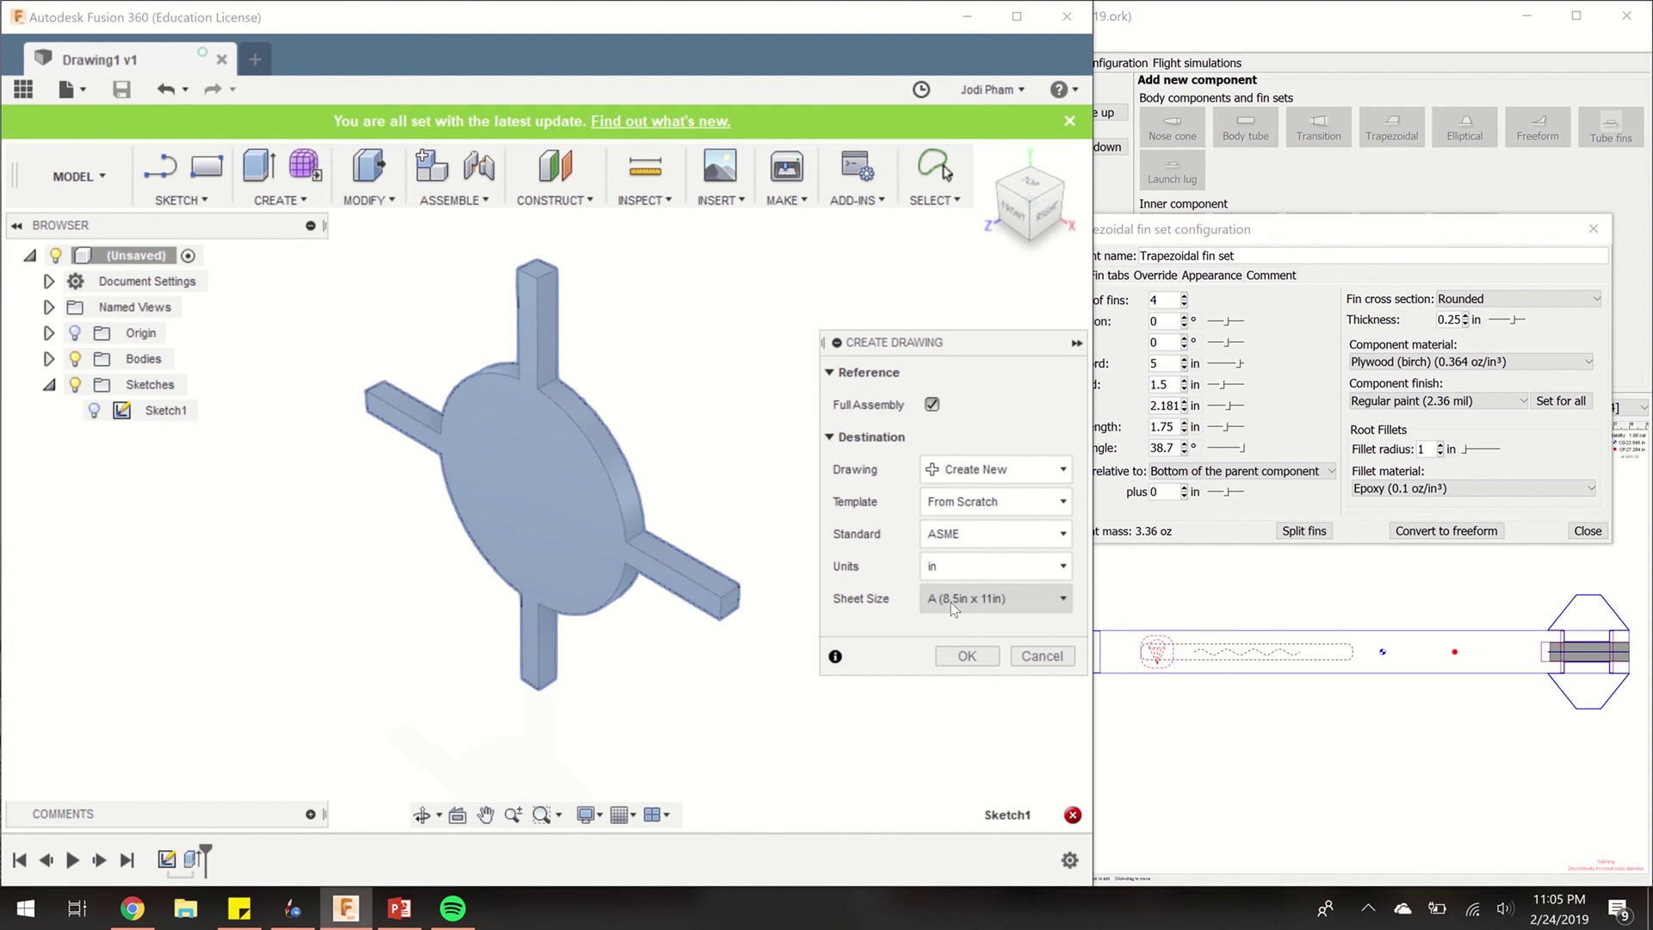
Create the drawing and place a 1:1 front base view in the sheet's upper middle
left_click(966, 658)
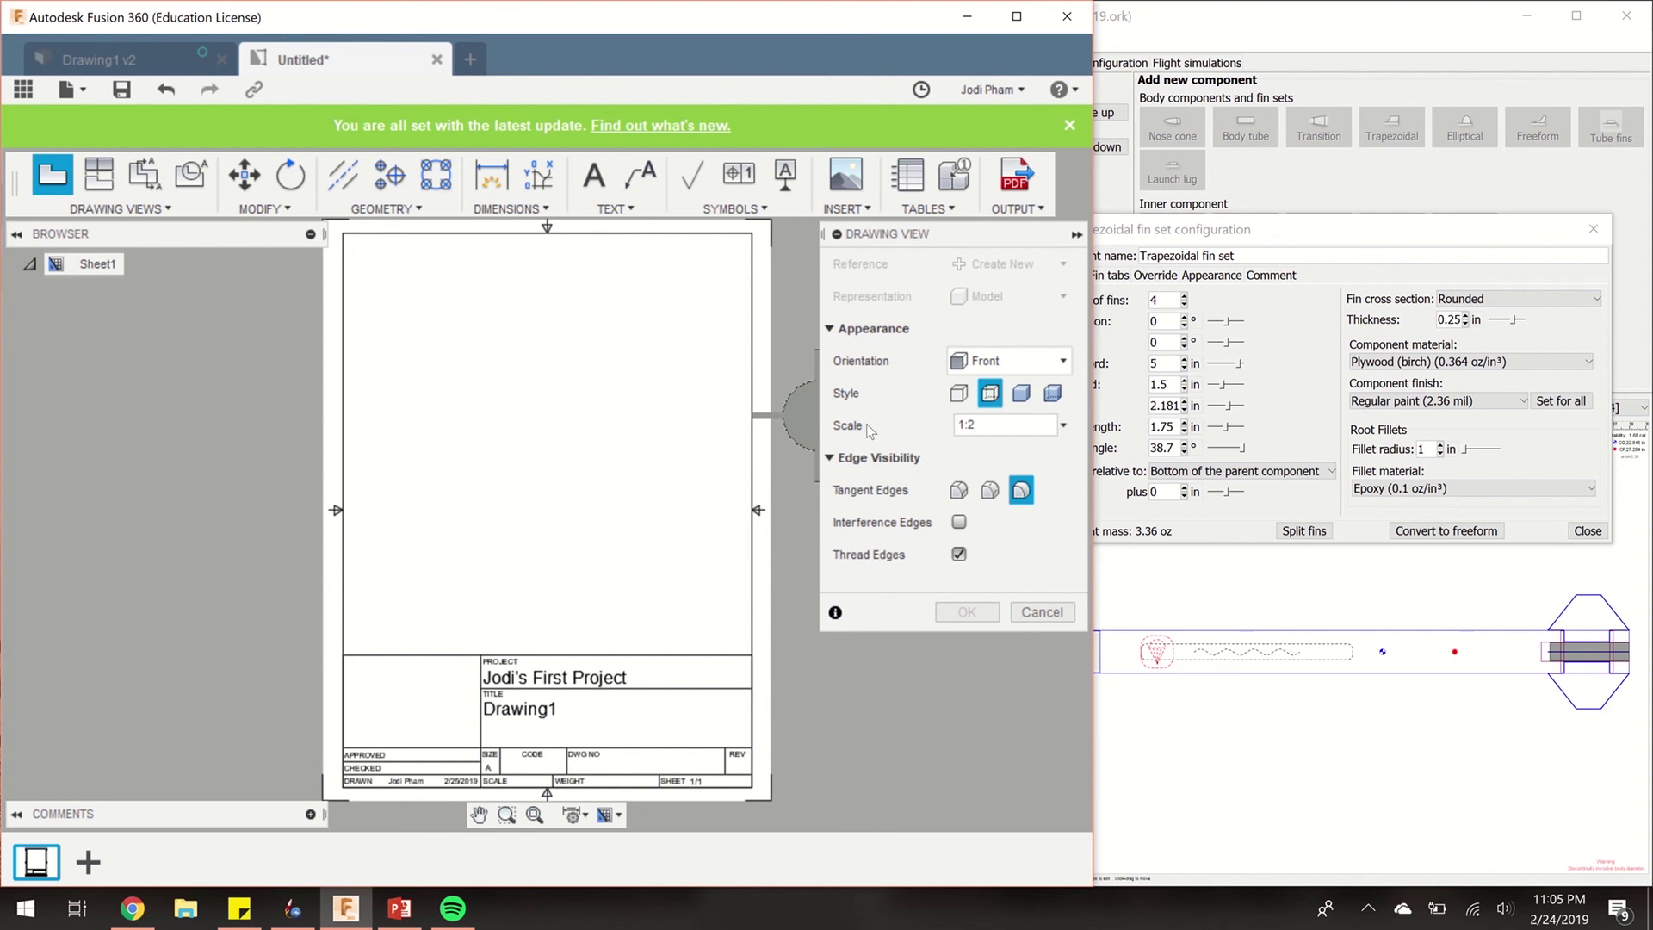
left_click_drag(985, 425, 919, 433)
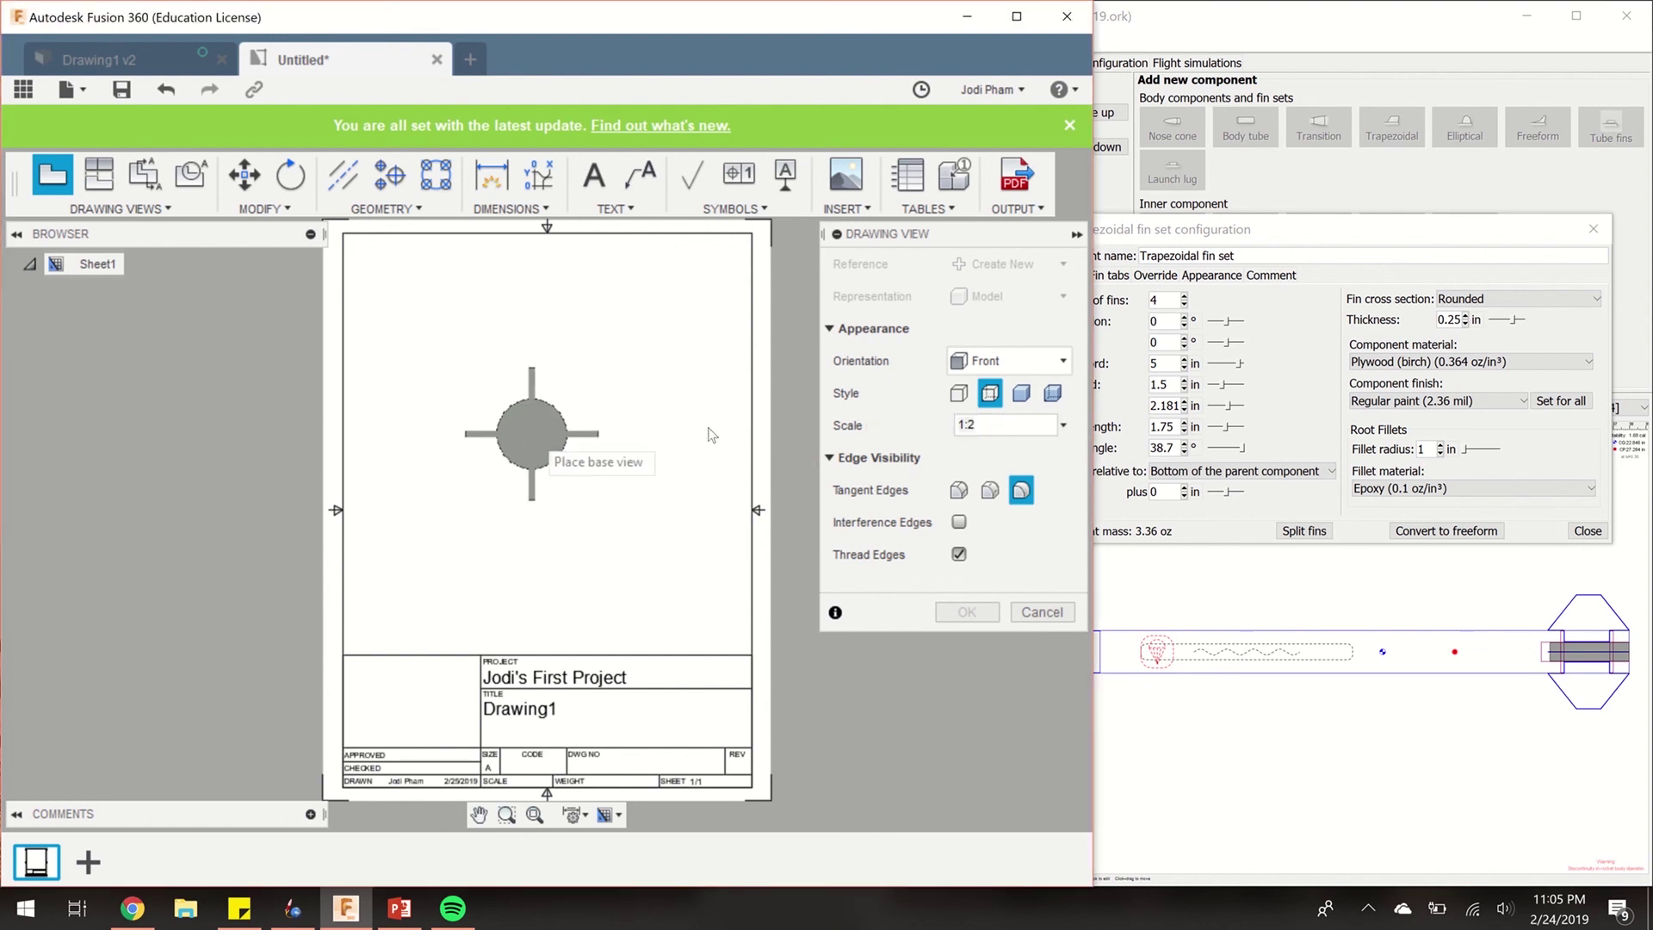
left_click(1004, 425)
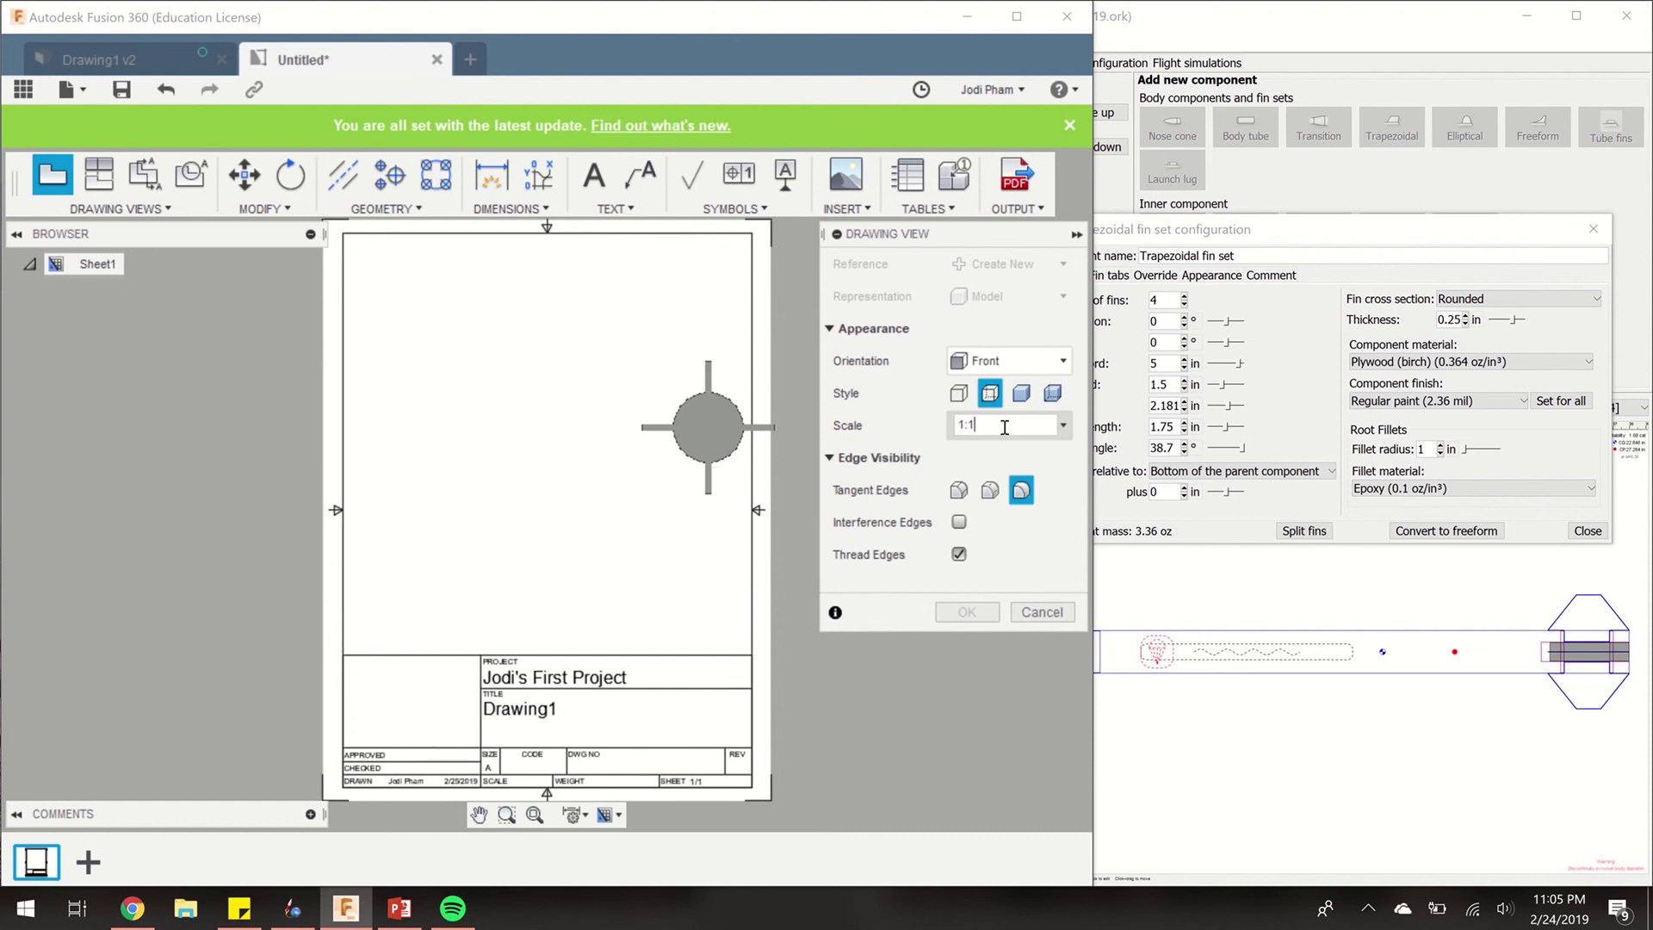
key("Return")
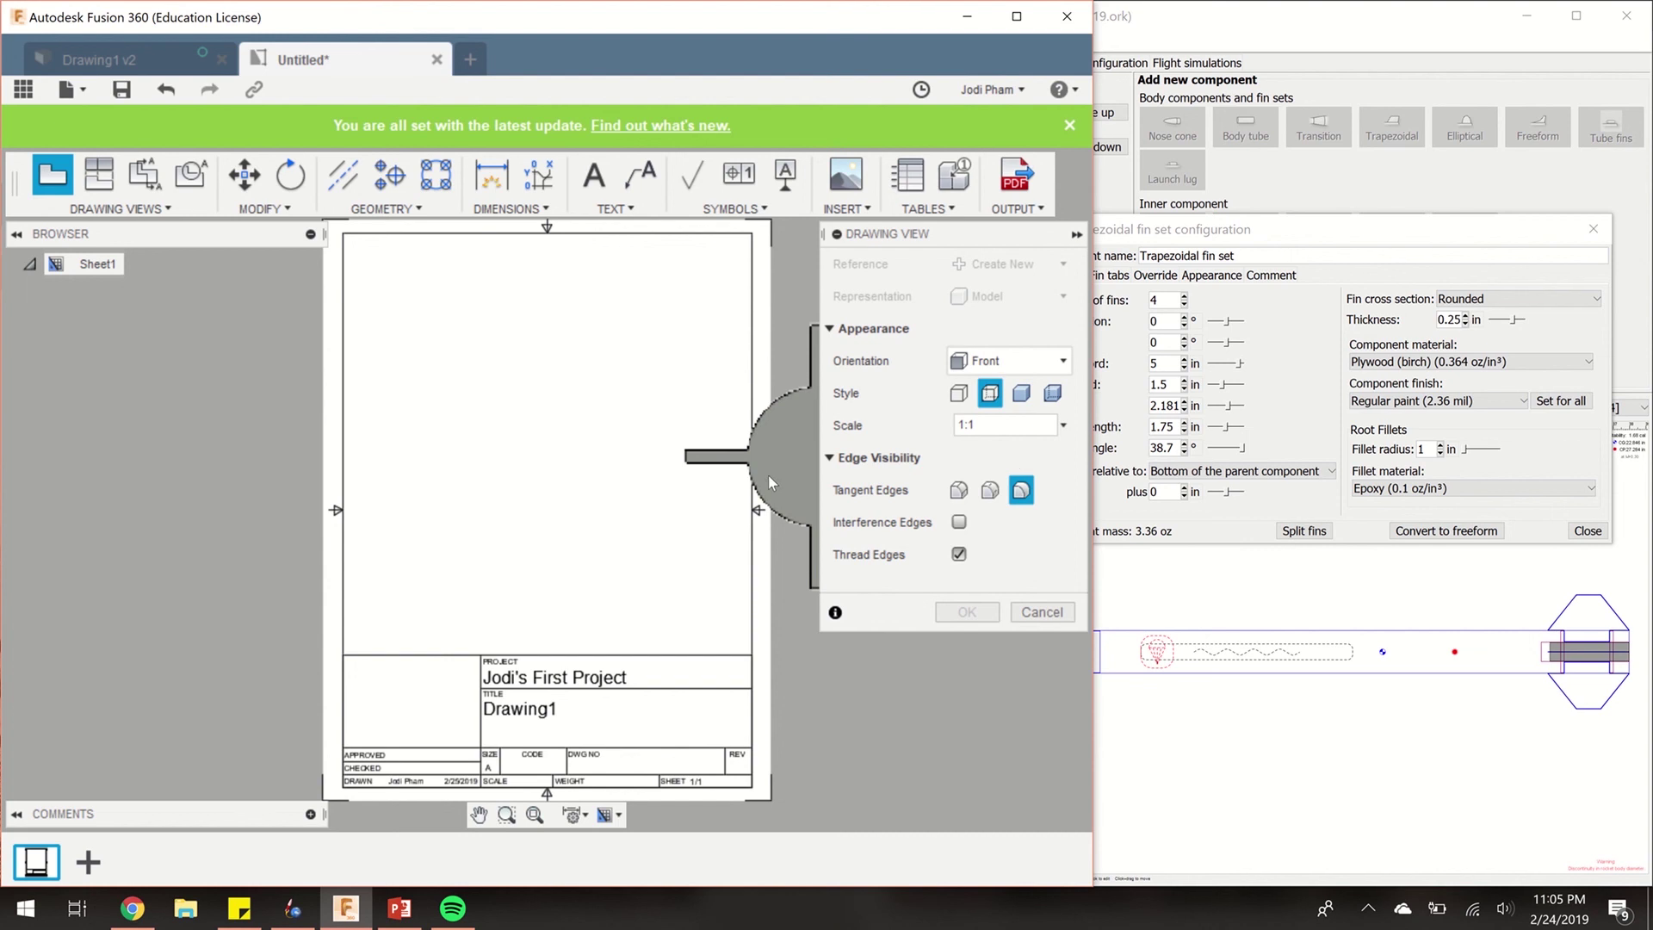
left_click(541, 443)
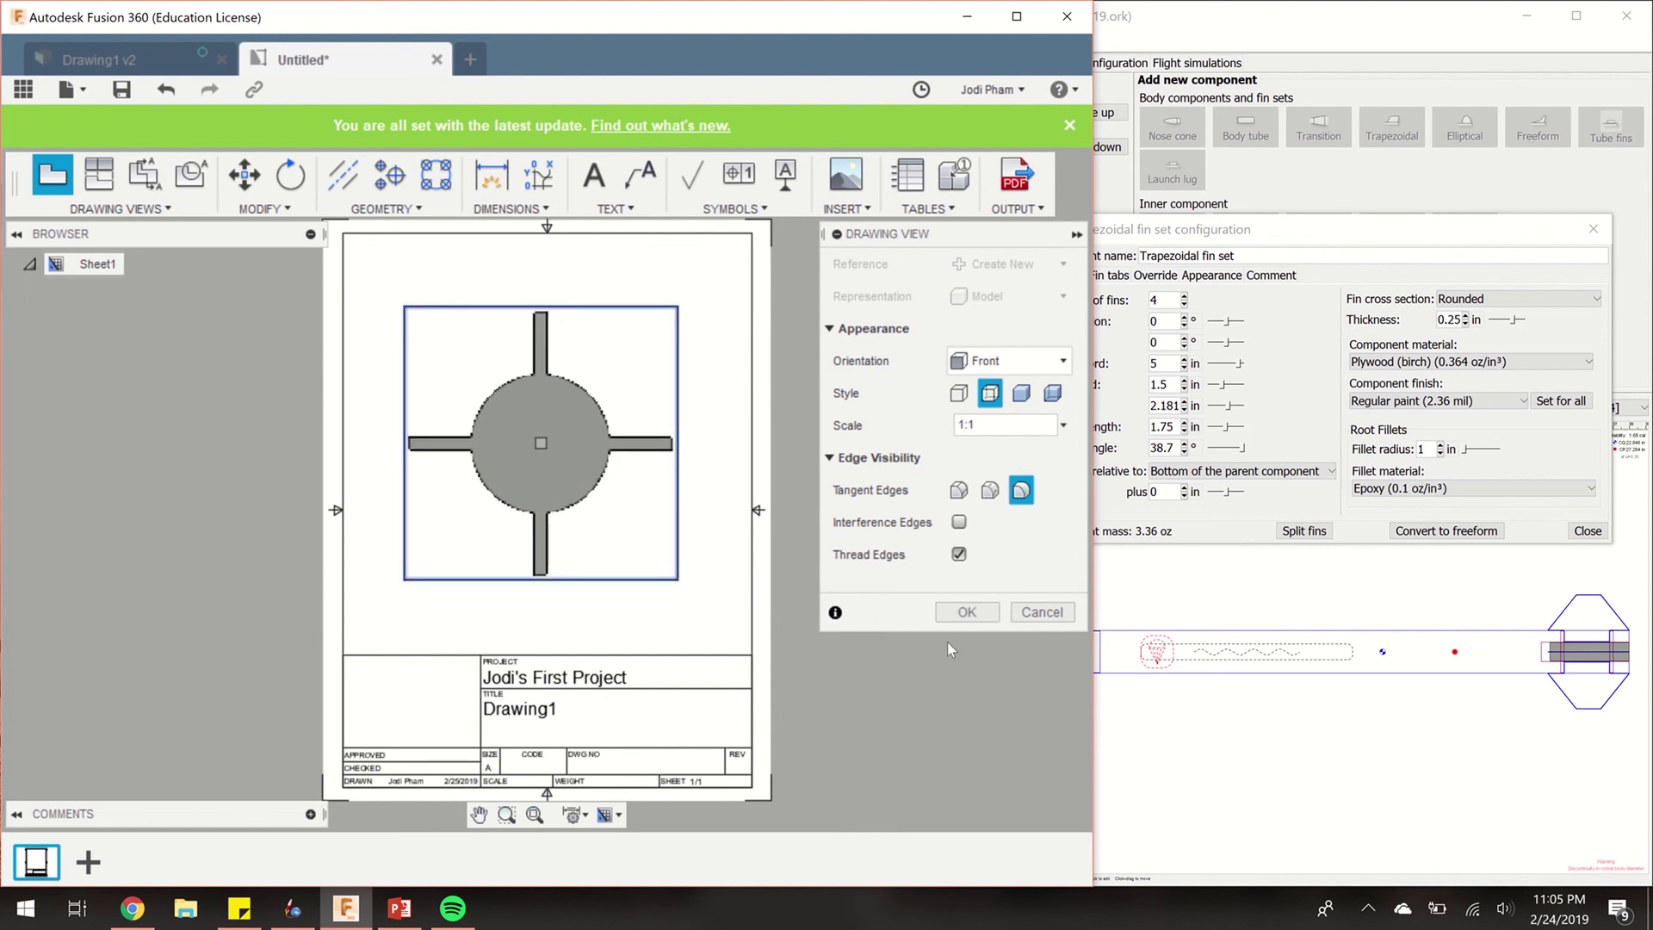
left_click(967, 612)
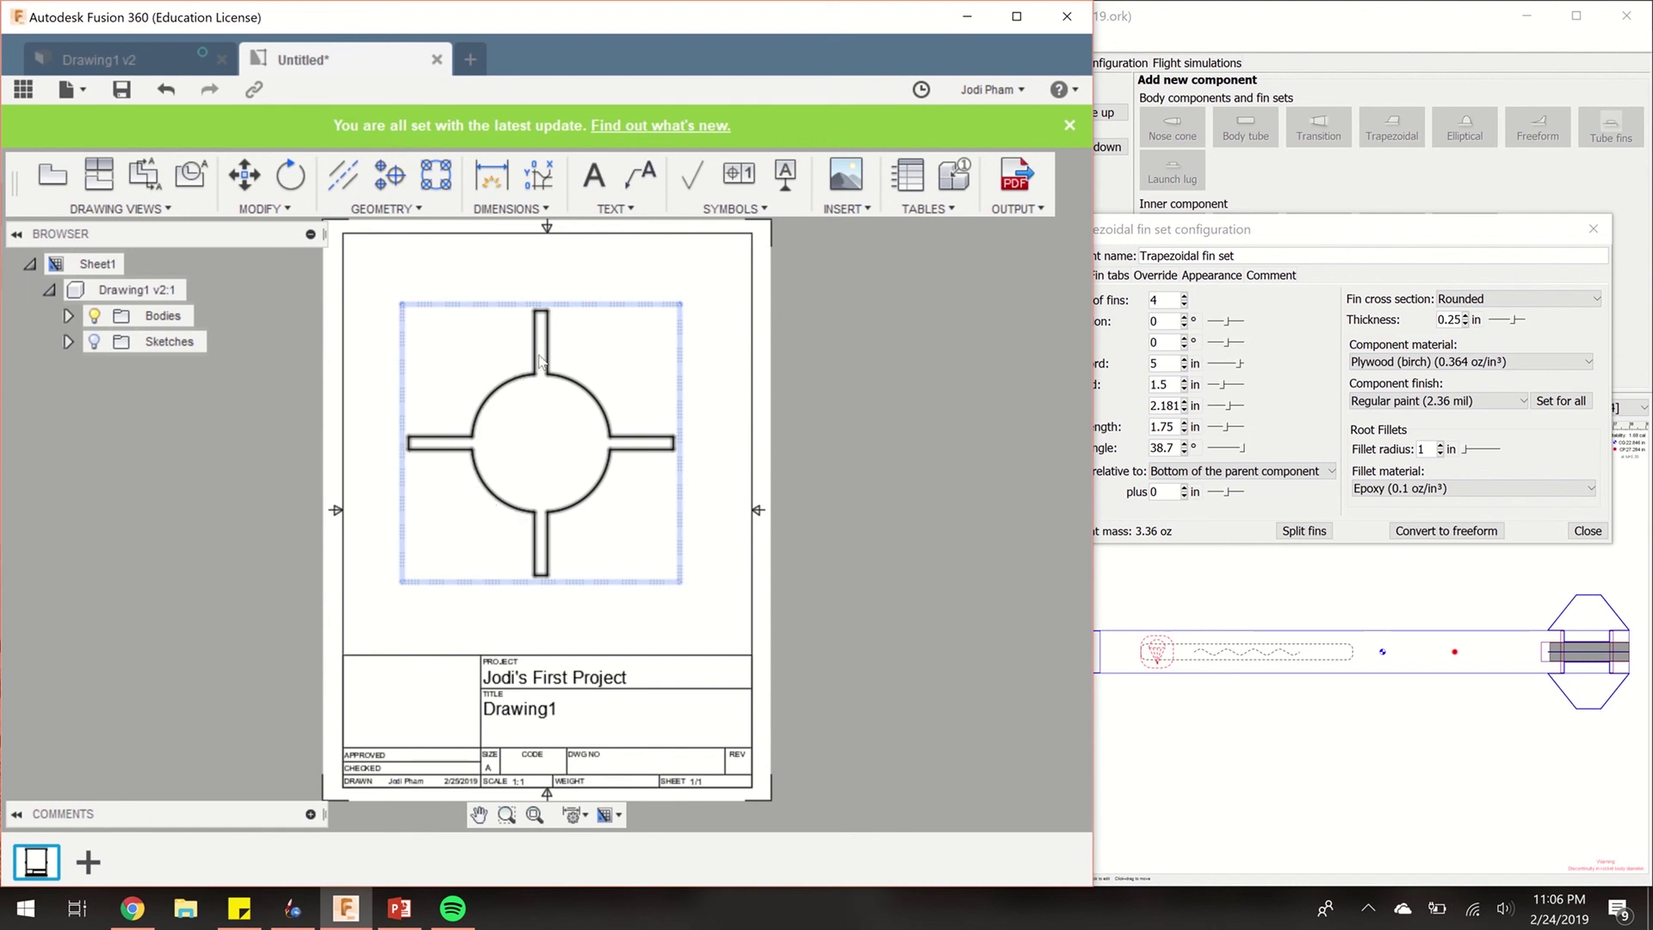
Save the drawing sheet as the PDF 'Fin Jig Example 1' in the BYU Rocketry 2018 folder
left_click(994, 211)
left_click(1025, 231)
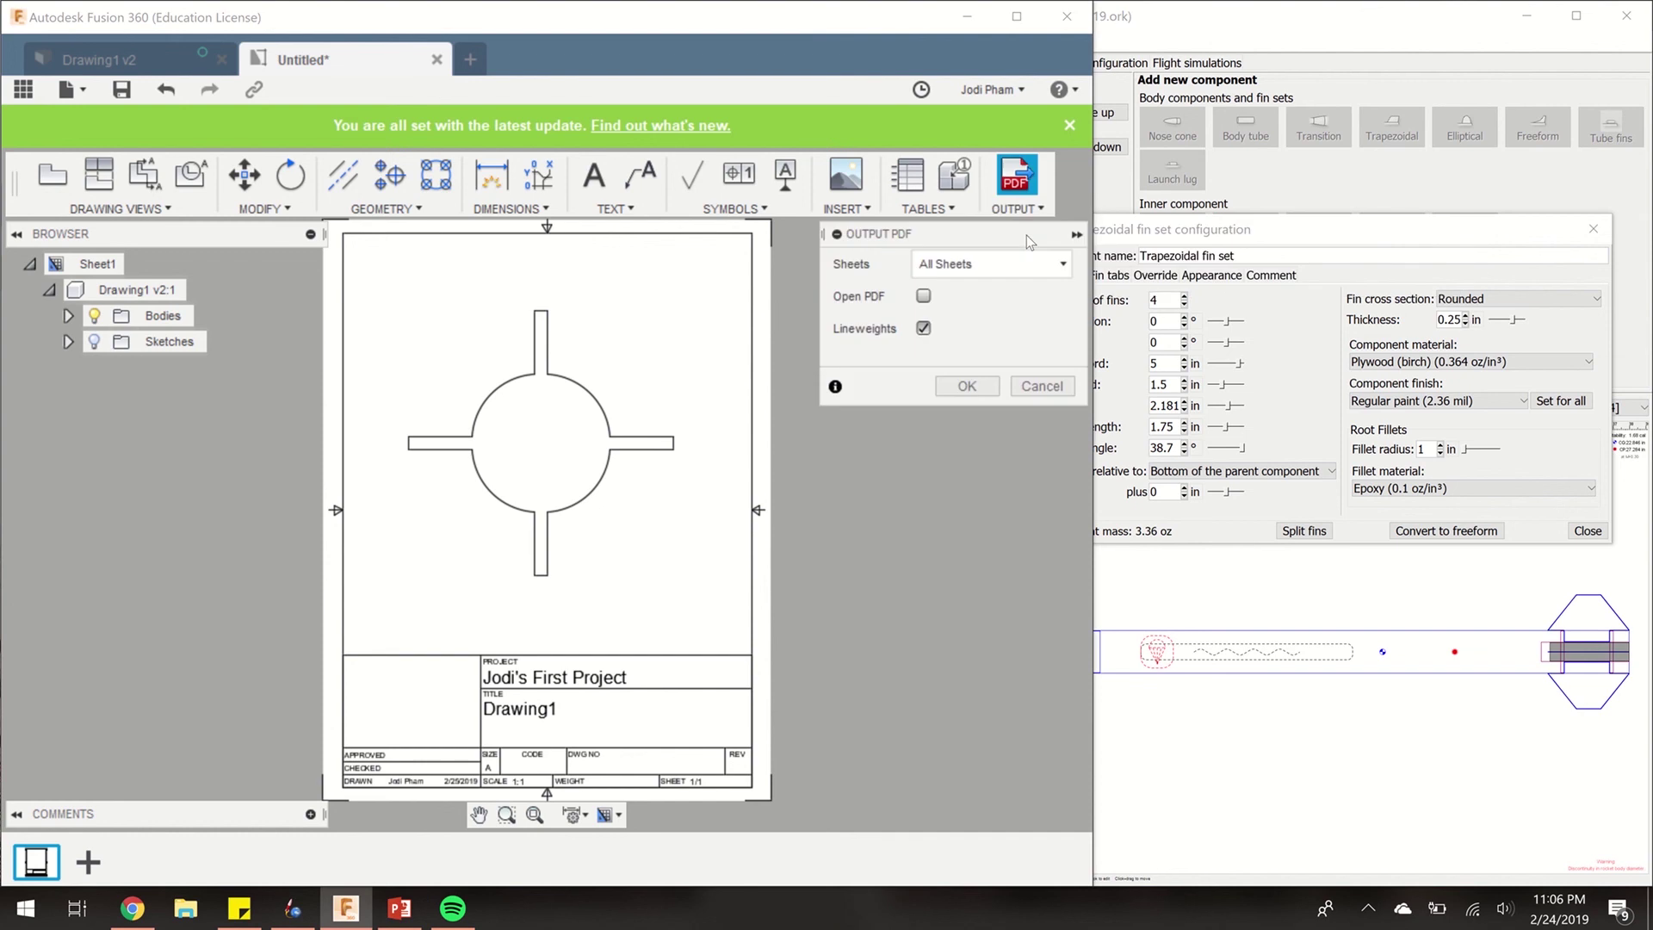
left_click(953, 389)
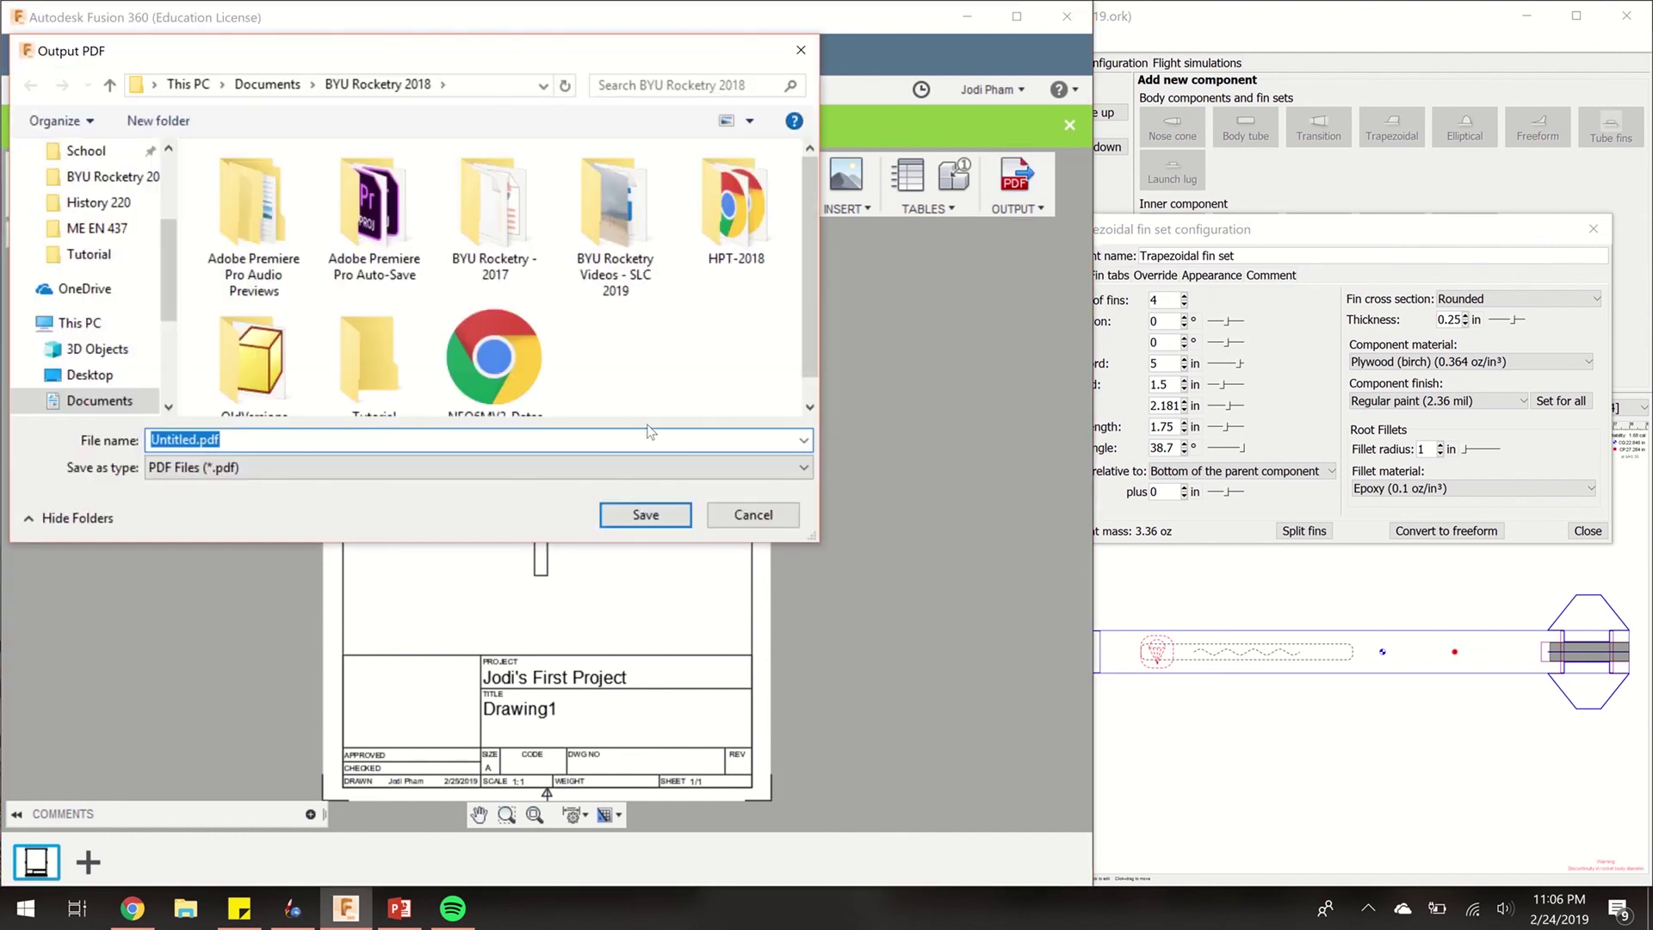
type("Fin Jig ")
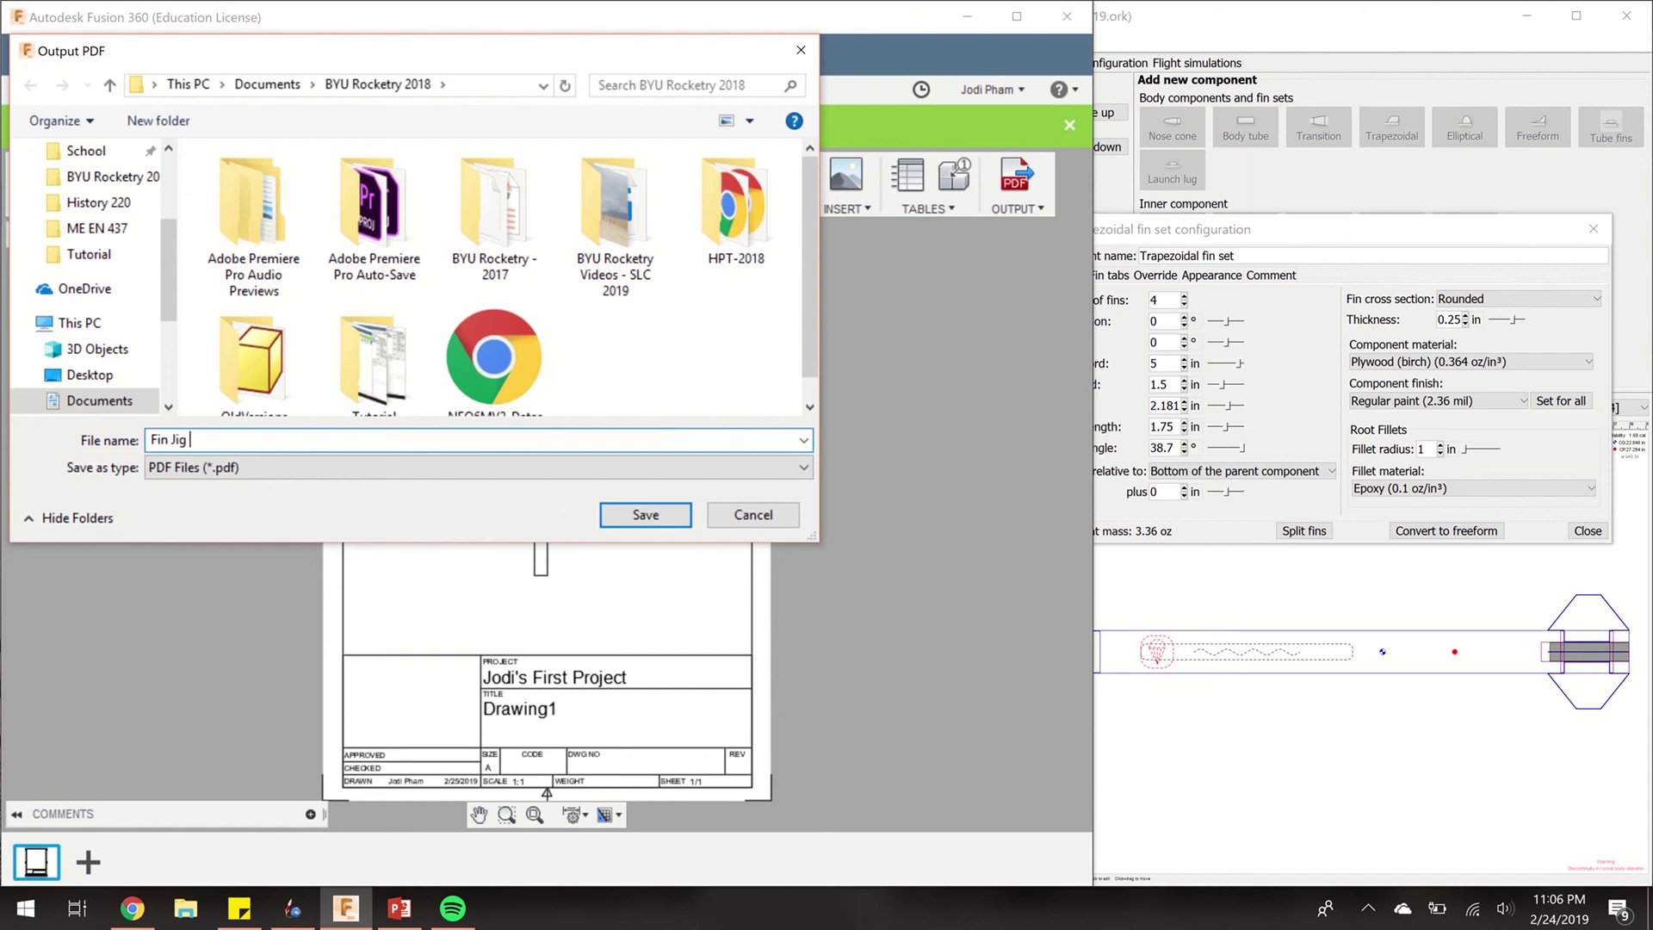
type("Example 1")
left_click(659, 516)
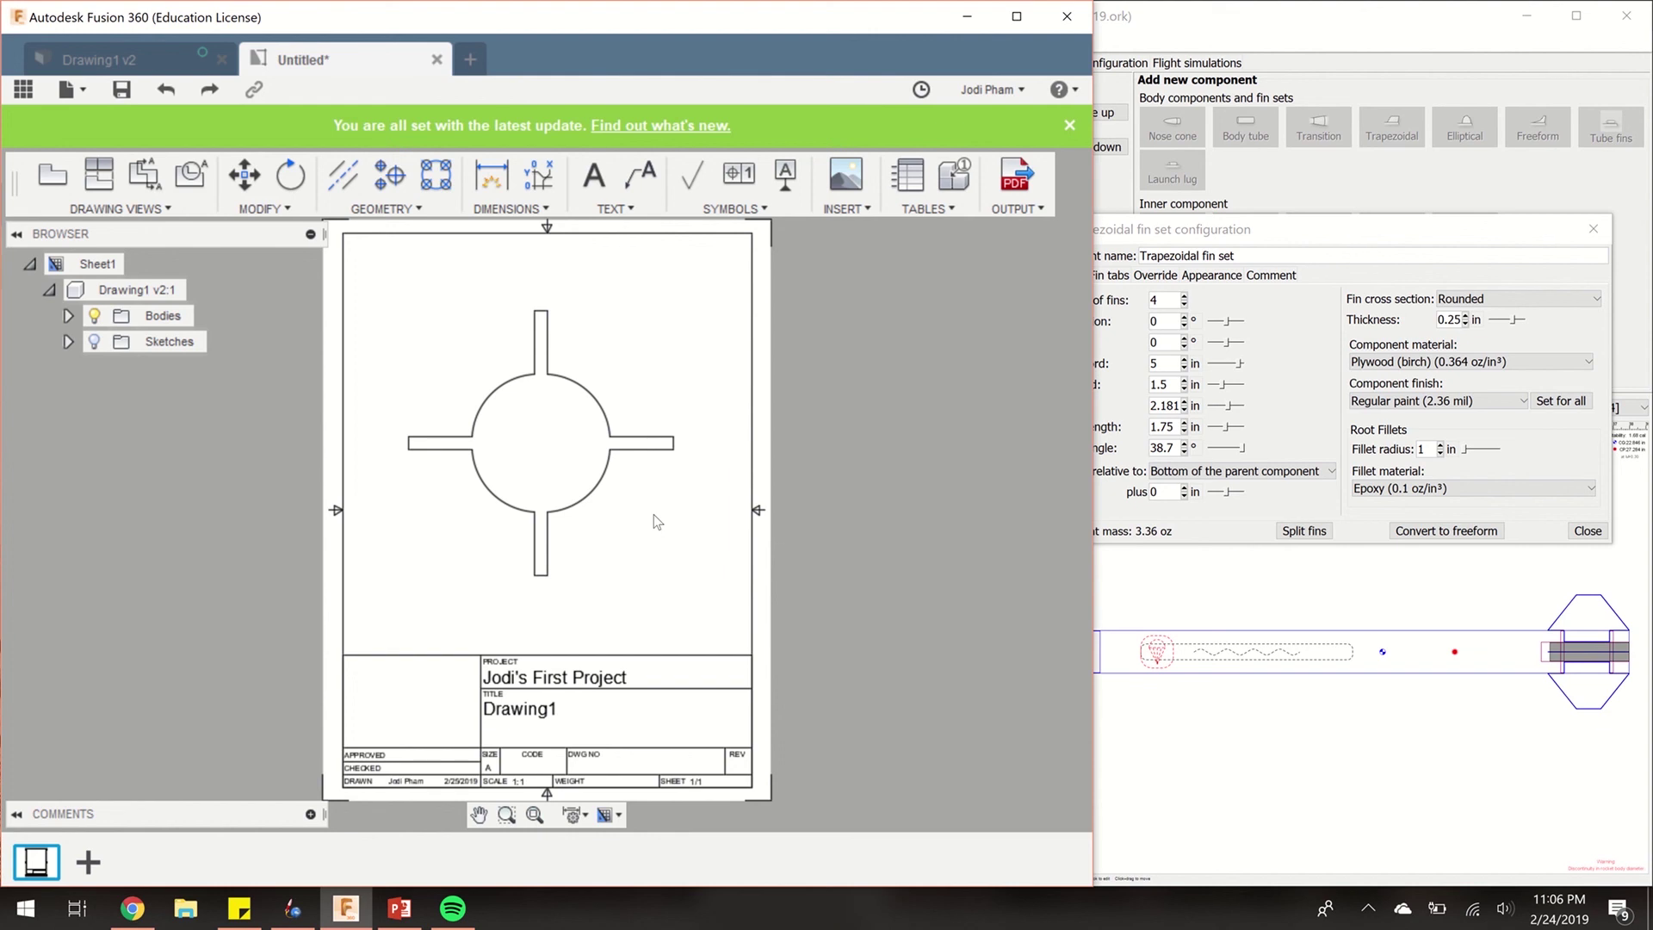
left_click(653, 515)
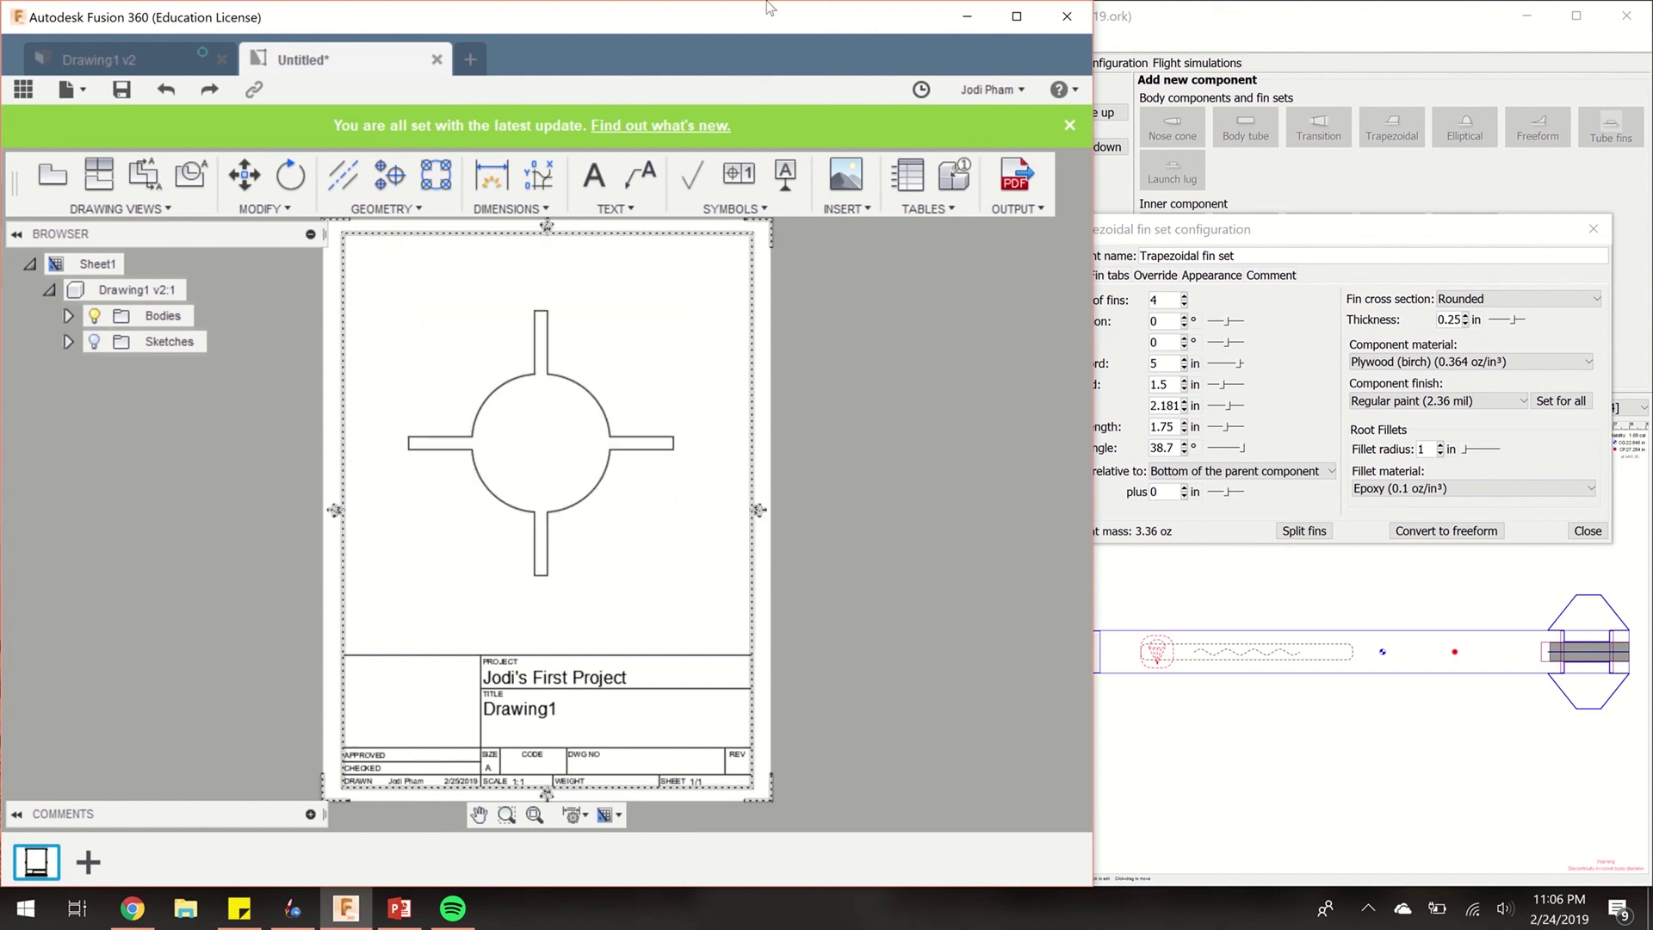